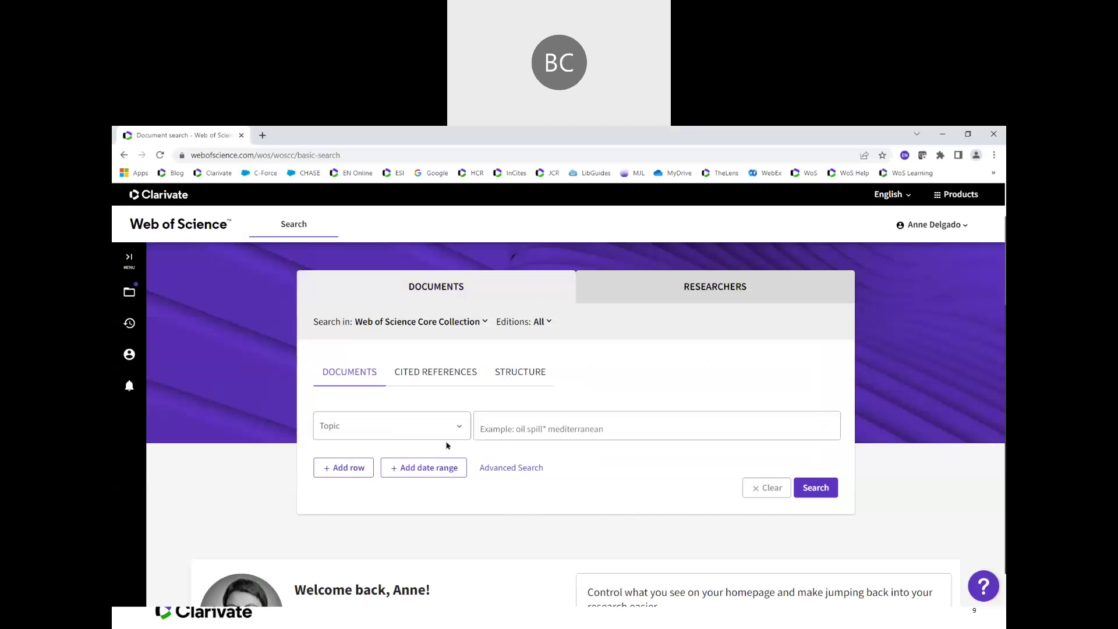
Set the document search field to Author in Web of Science Core Collection
{"action": "left_click", "coordinate": [463, 431]}
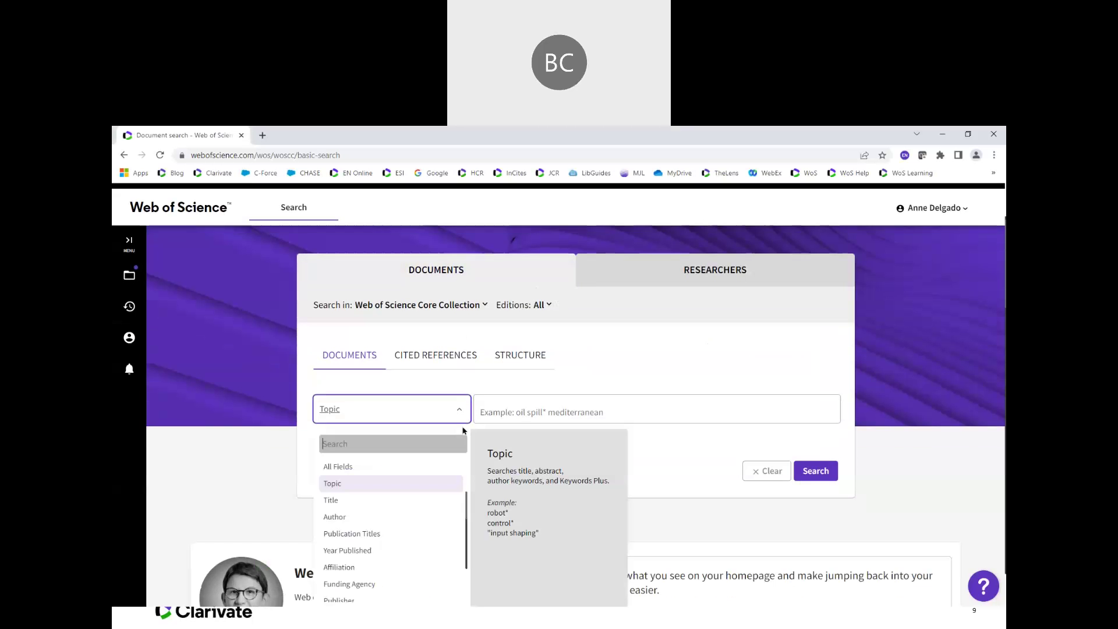
{"action": "left_click", "coordinate": [426, 517]}
{"action": "left_click", "coordinate": [527, 420]}
{"action": "left_click", "coordinate": [866, 469]}
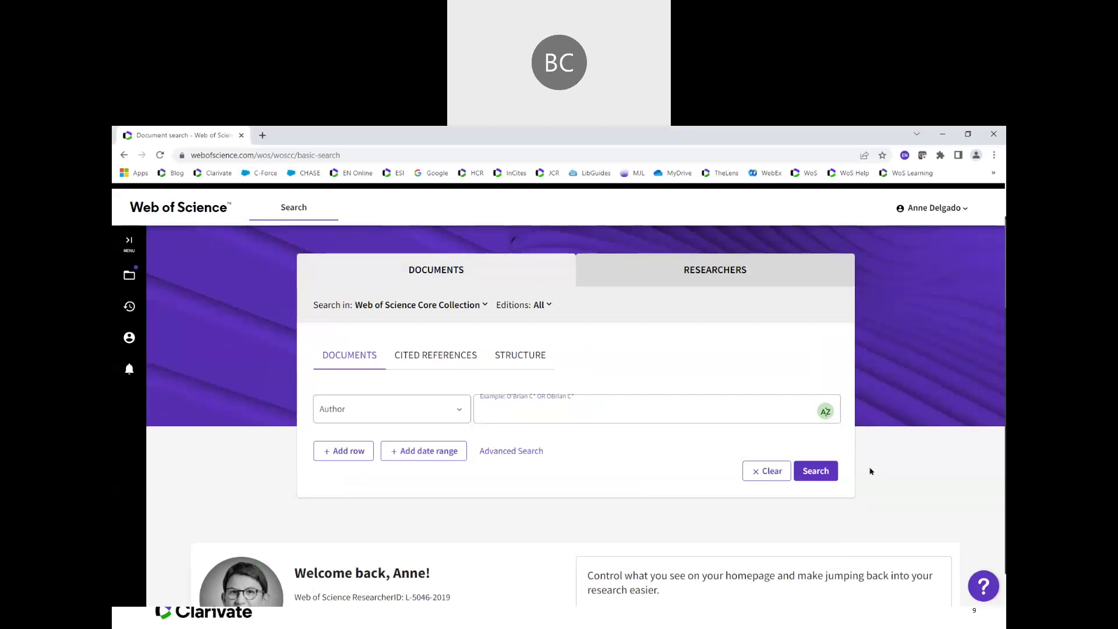
{"action": "left_click", "coordinate": [351, 414]}
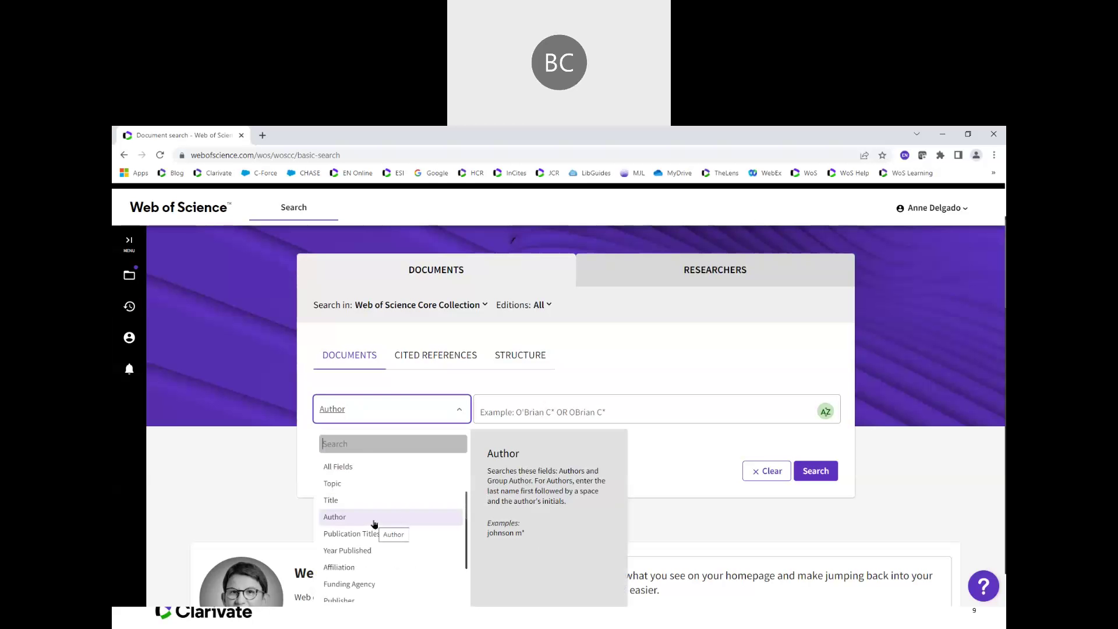
Search for documents by the author's surname and first initial, ending the query with a * wildcard
{"action": "left_click", "coordinate": [495, 413]}
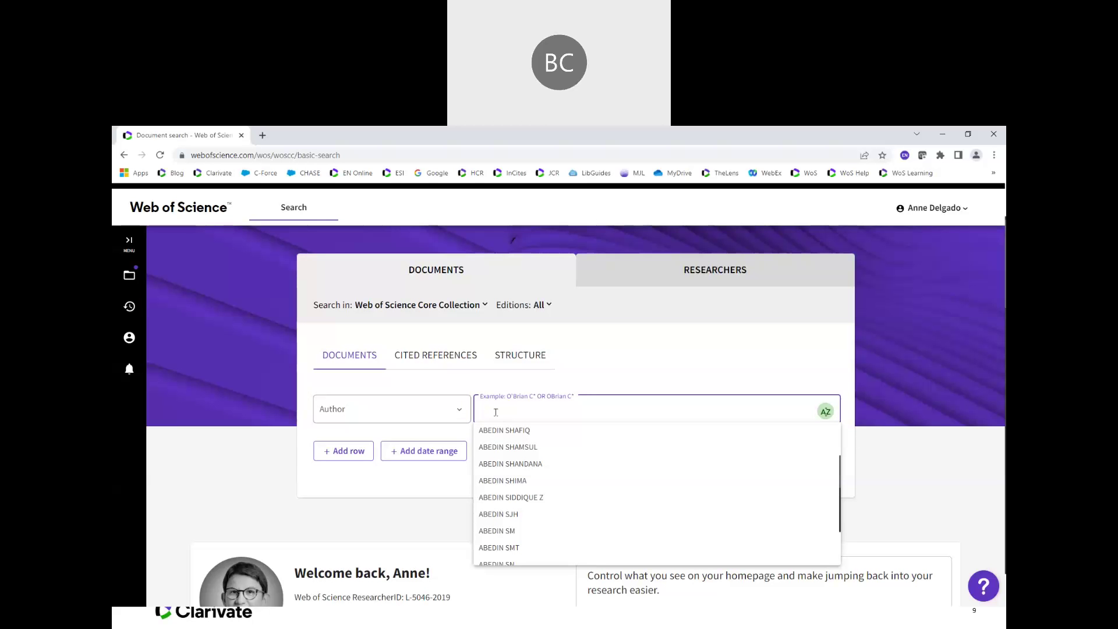
{"action": "type", "text": "nac"}
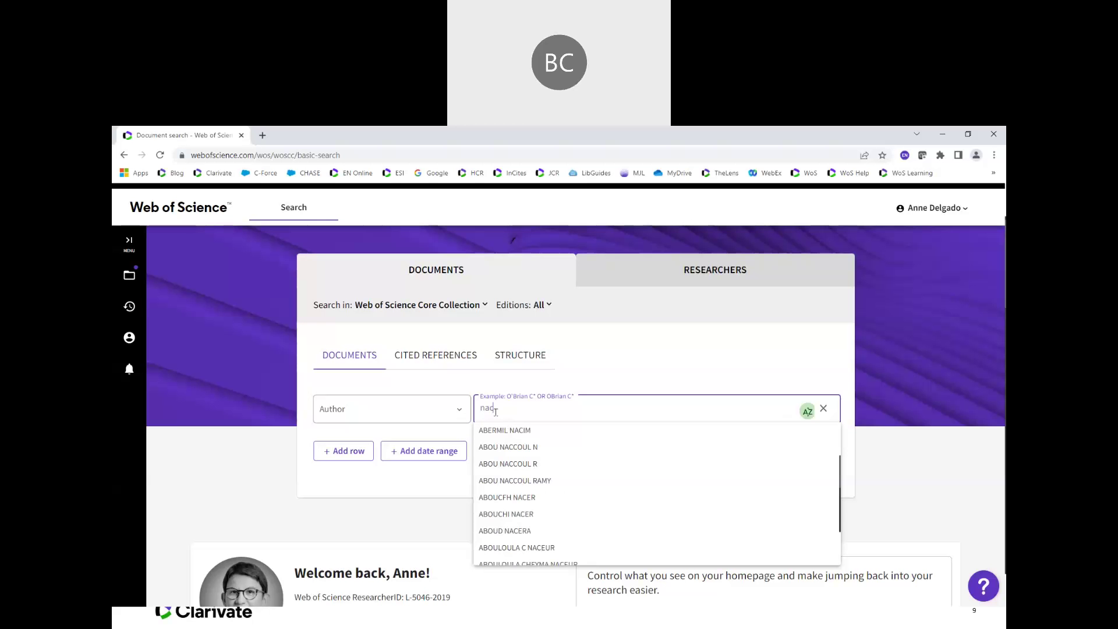
{"action": "type", "text": "htane"}
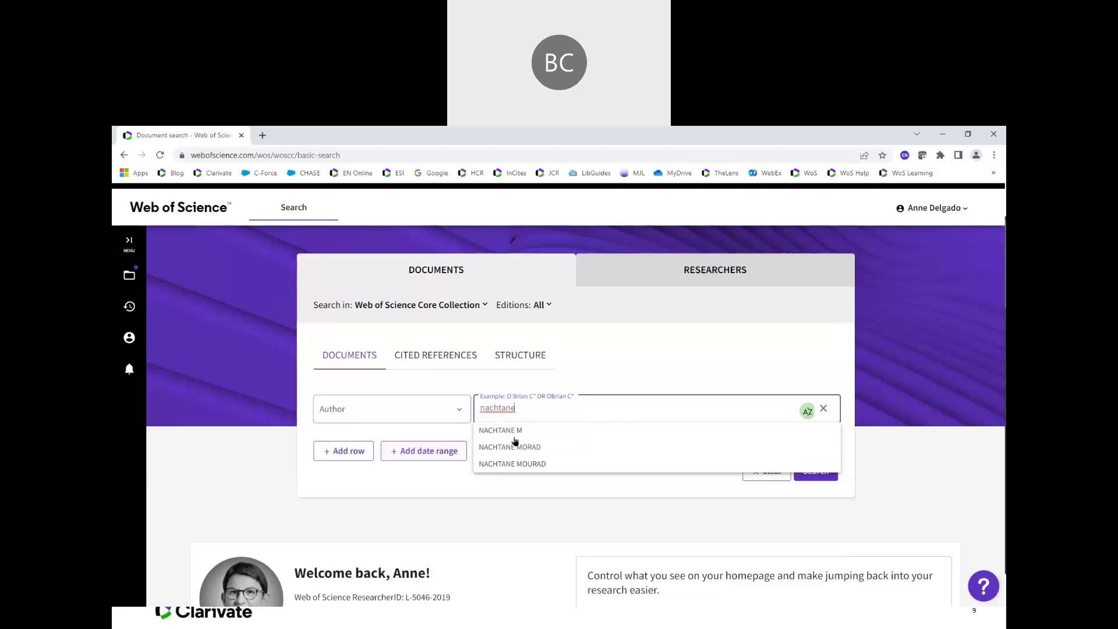
{"action": "left_click", "coordinate": [522, 432]}
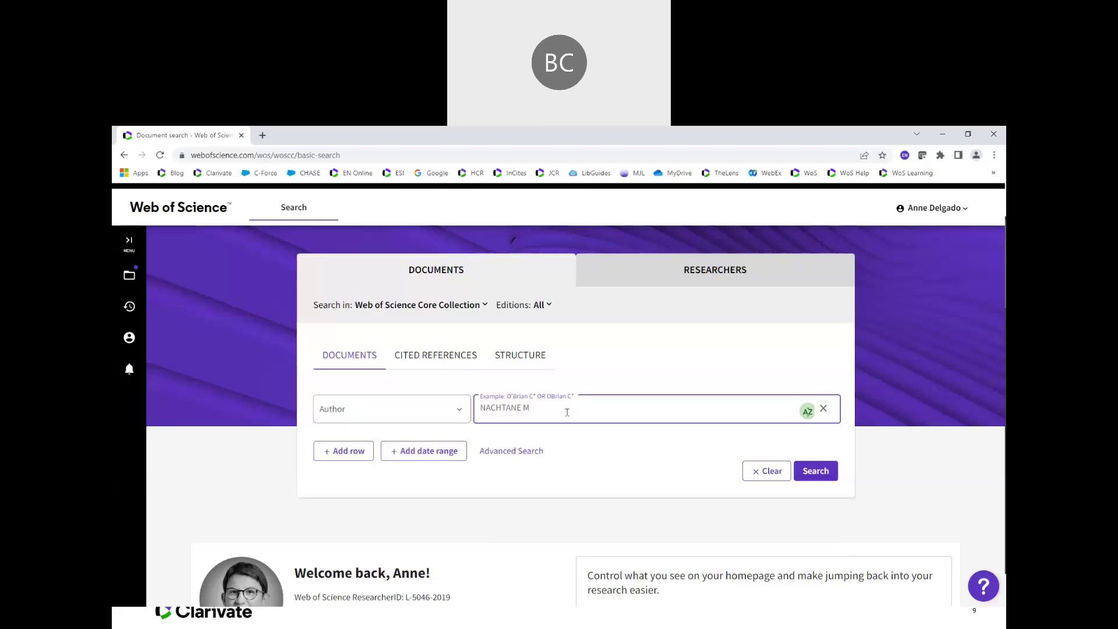
{"action": "type", "text": "*"}
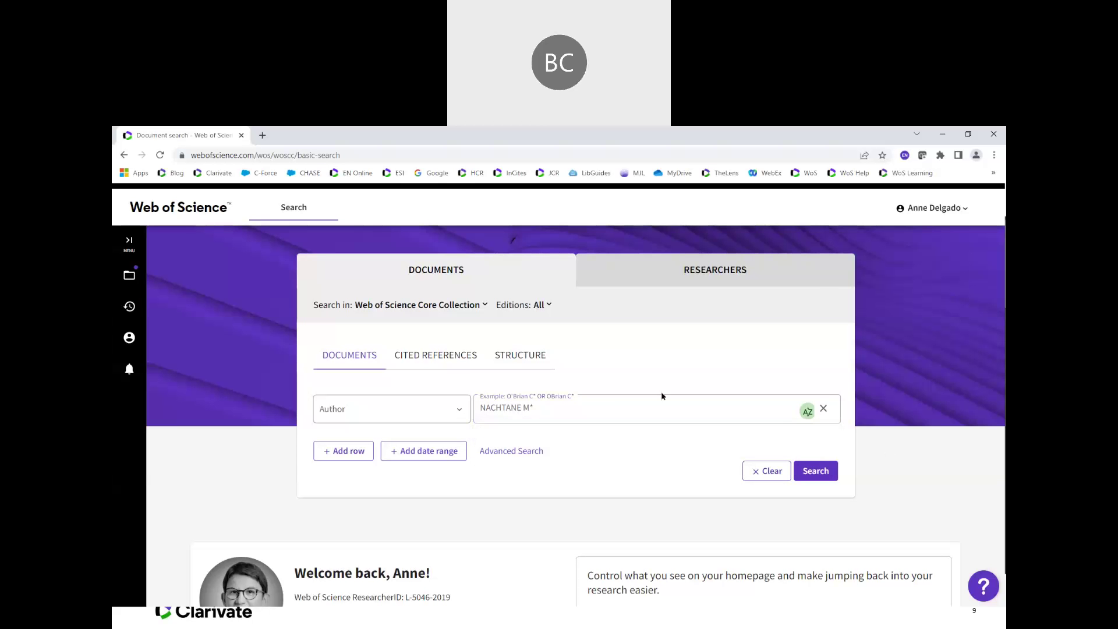
{"action": "left_click", "coordinate": [322, 407]}
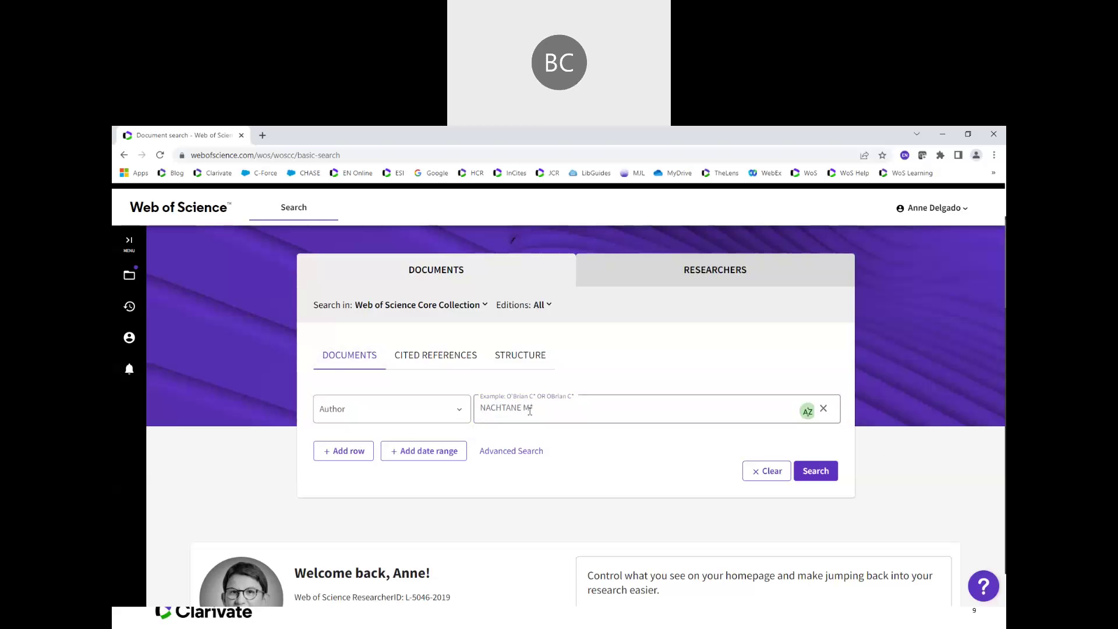
{"action": "left_click", "coordinate": [816, 471]}
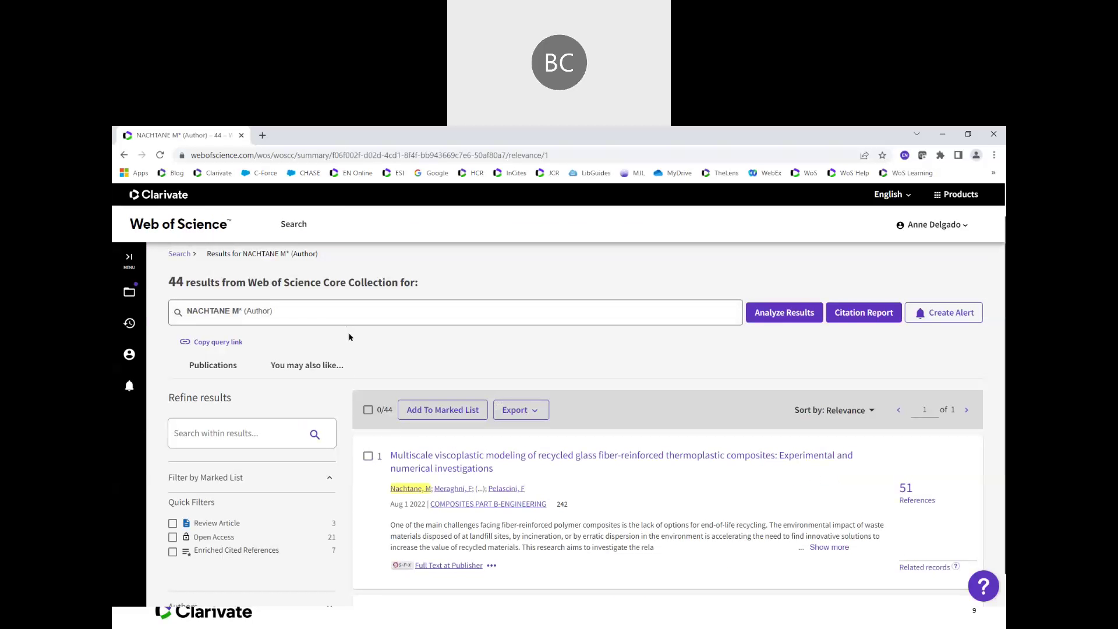
Skim the search results and open the full record of the first paper, on multiscale viscoplastic modeling of recycled composites
{"action": "scroll", "coordinate": [349, 337], "scroll_direction": "down", "scroll_amount": 2}
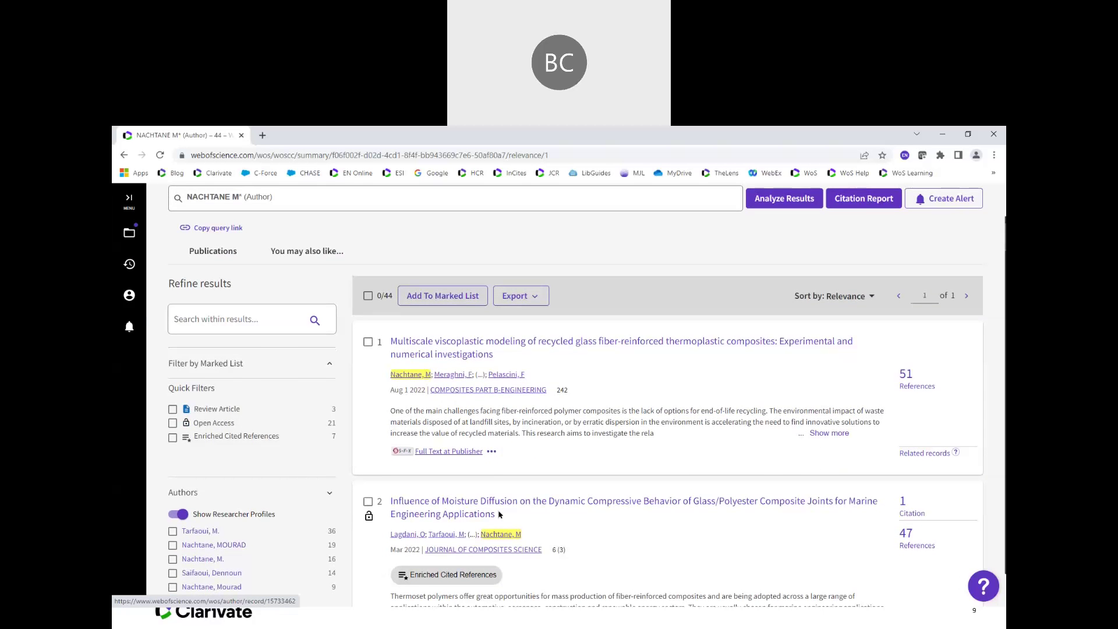
{"action": "scroll", "coordinate": [522, 368], "scroll_direction": "down", "scroll_amount": 3}
{"action": "scroll", "coordinate": [523, 369], "scroll_direction": "up", "scroll_amount": 3}
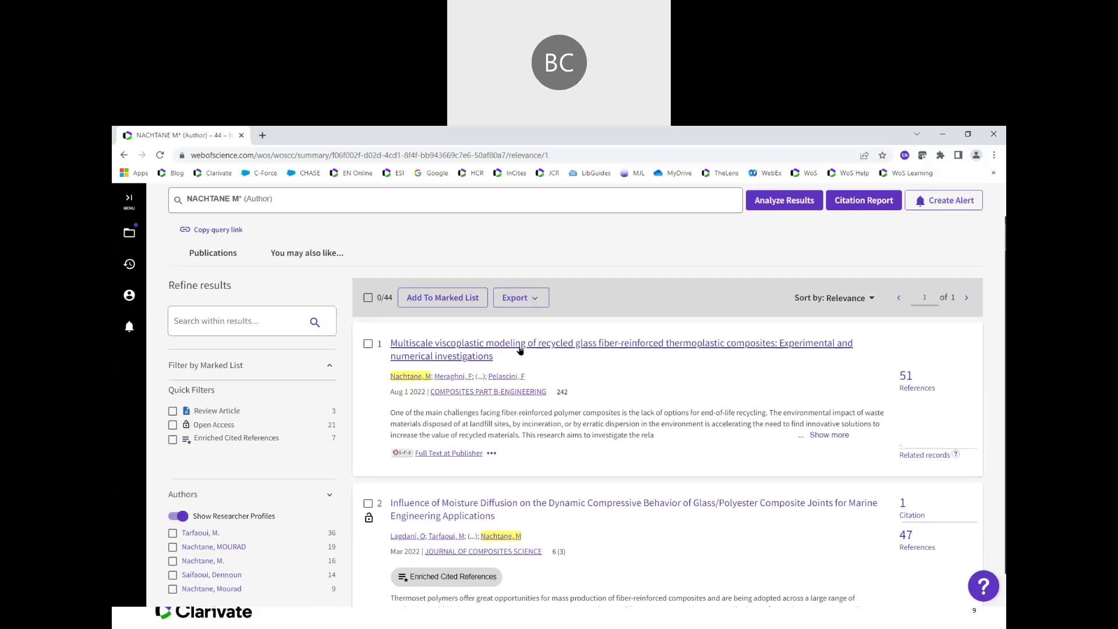
{"action": "left_click", "coordinate": [520, 347]}
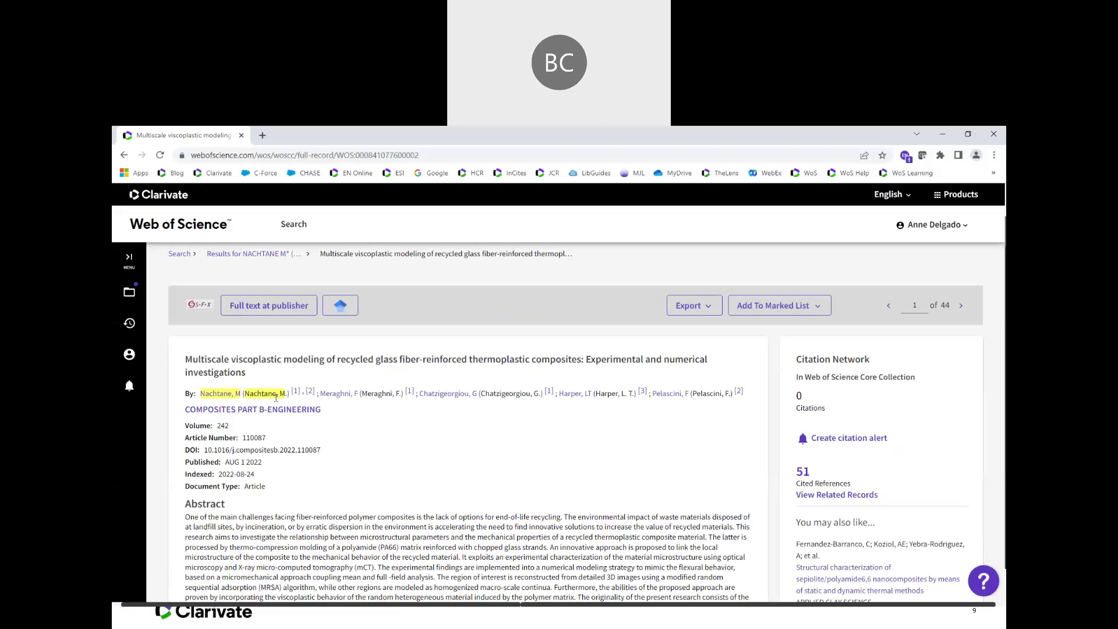
Go on through the second record to the third and examine its author names and affiliation addresses
{"action": "left_click", "coordinate": [960, 307]}
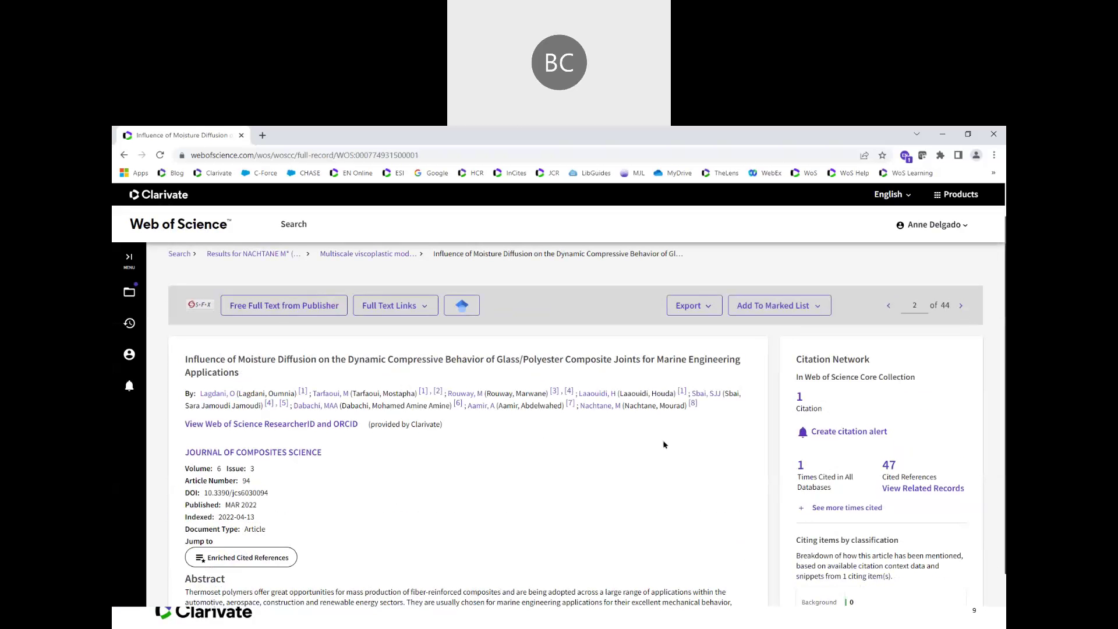
{"action": "left_click", "coordinate": [955, 314]}
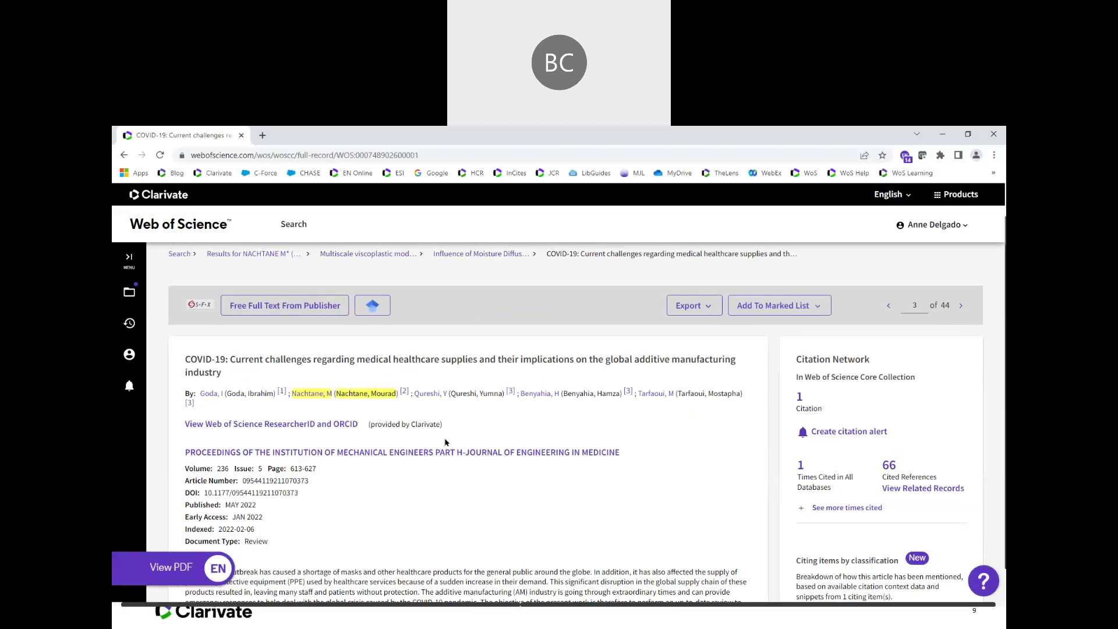
{"action": "scroll", "coordinate": [499, 471], "scroll_direction": "down", "scroll_amount": 3}
{"action": "scroll", "coordinate": [499, 472], "scroll_direction": "down", "scroll_amount": 3}
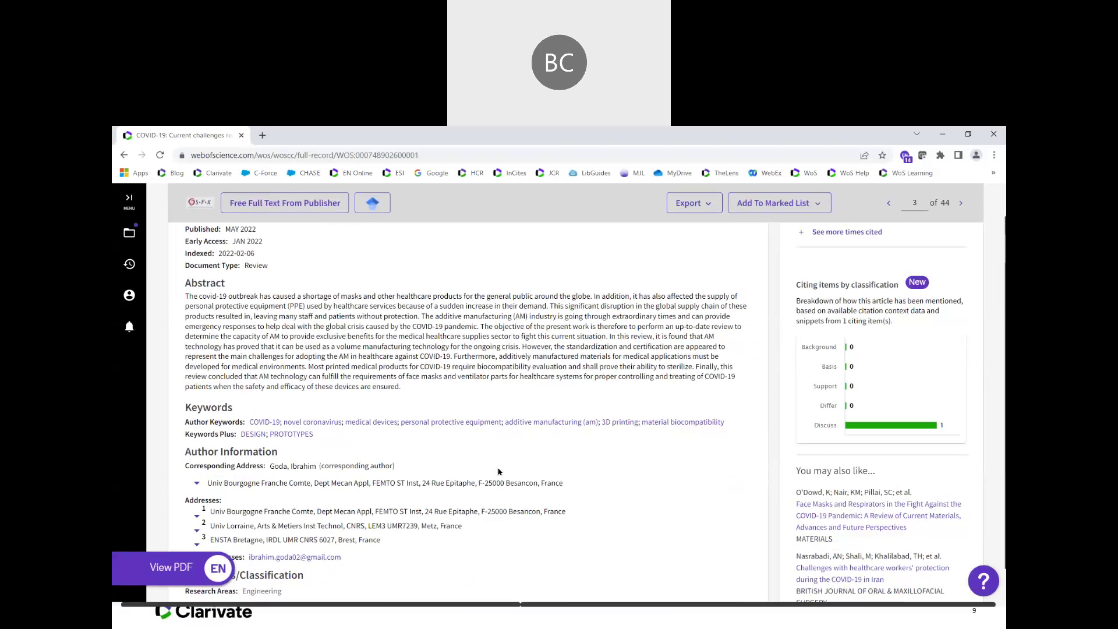
{"action": "scroll", "coordinate": [499, 471], "scroll_direction": "up", "scroll_amount": 6}
{"action": "scroll", "coordinate": [406, 428], "scroll_direction": "down", "scroll_amount": 5}
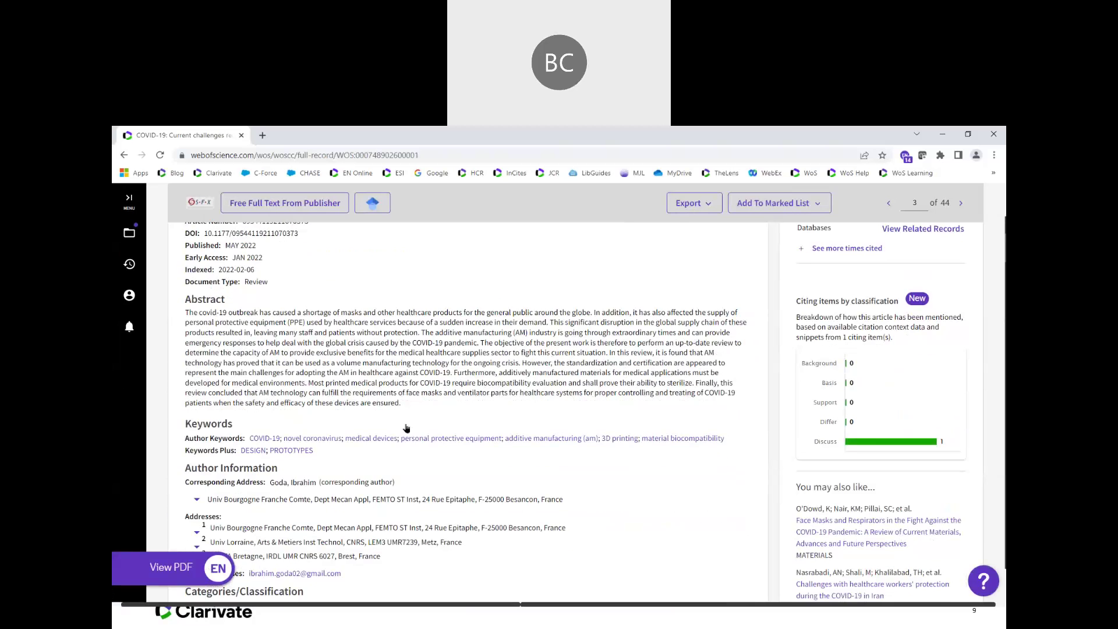
{"action": "scroll", "coordinate": [950, 216], "scroll_direction": "up", "scroll_amount": 3}
Open the fourth record and check how the author's name and affiliation are listed
{"action": "left_click", "coordinate": [959, 203]}
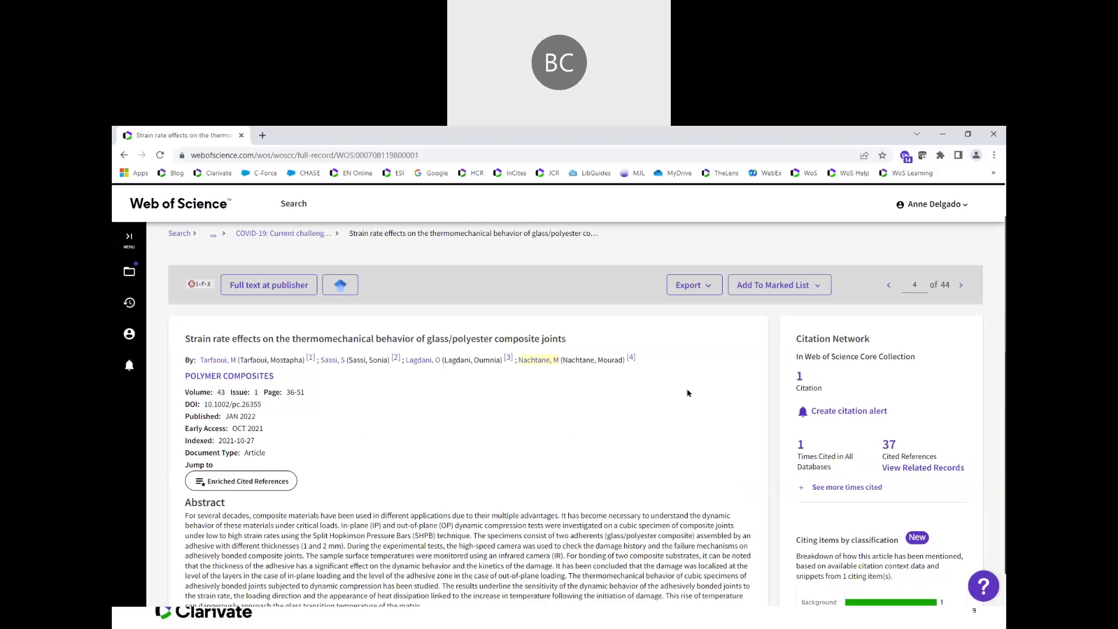
{"action": "scroll", "coordinate": [687, 393], "scroll_direction": "down", "scroll_amount": 3}
{"action": "scroll", "coordinate": [670, 390], "scroll_direction": "up", "scroll_amount": 2}
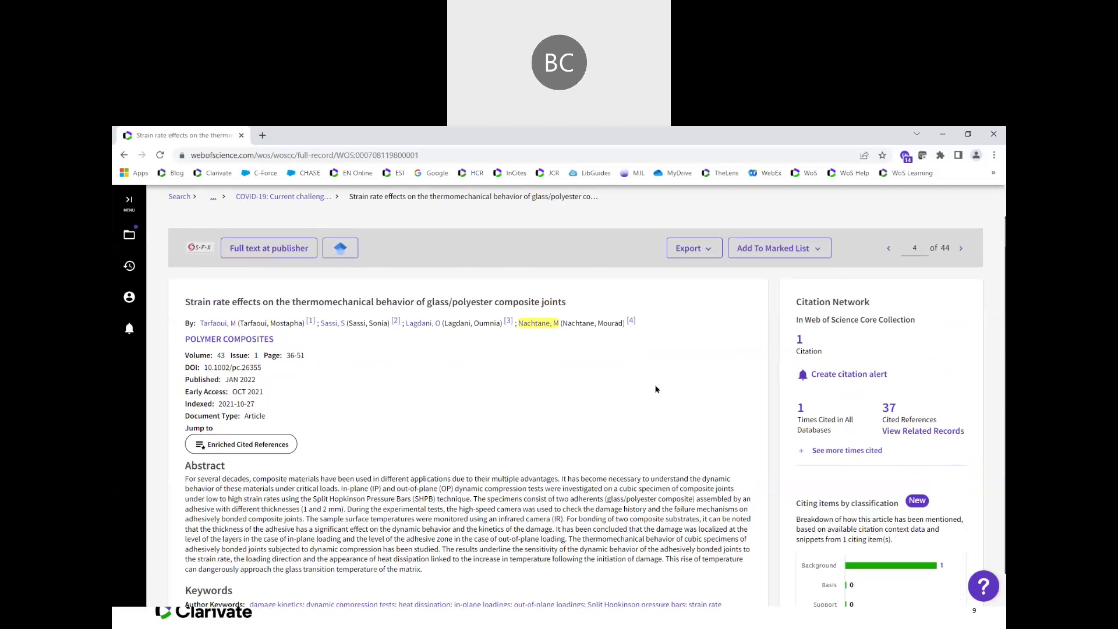
{"action": "scroll", "coordinate": [656, 389], "scroll_direction": "down", "scroll_amount": 5}
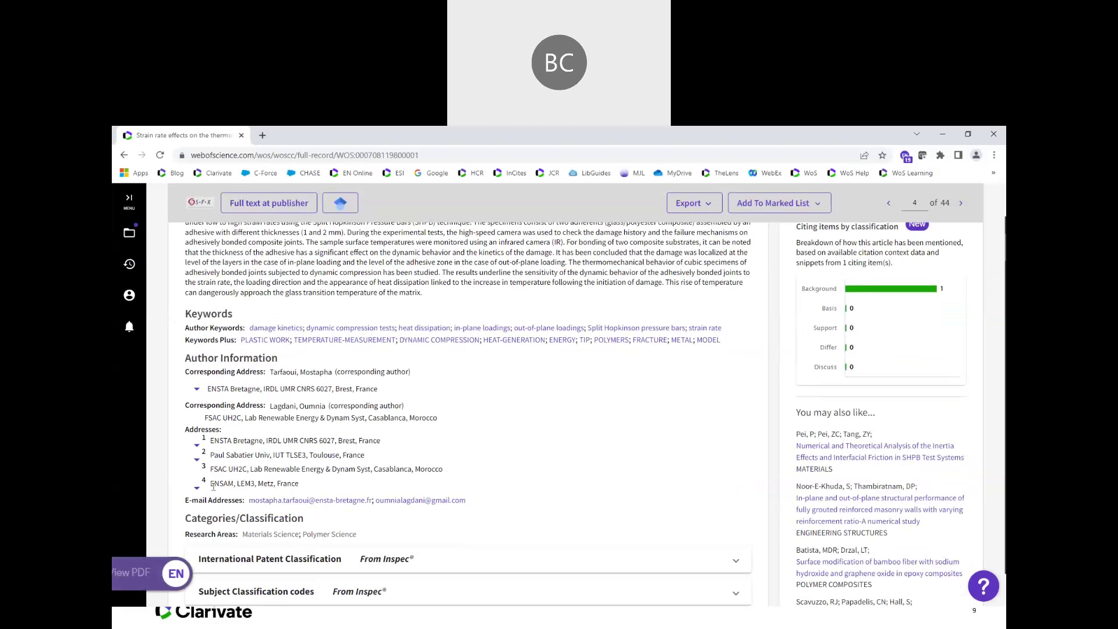
{"action": "scroll", "coordinate": [638, 455], "scroll_direction": "up", "scroll_amount": 6}
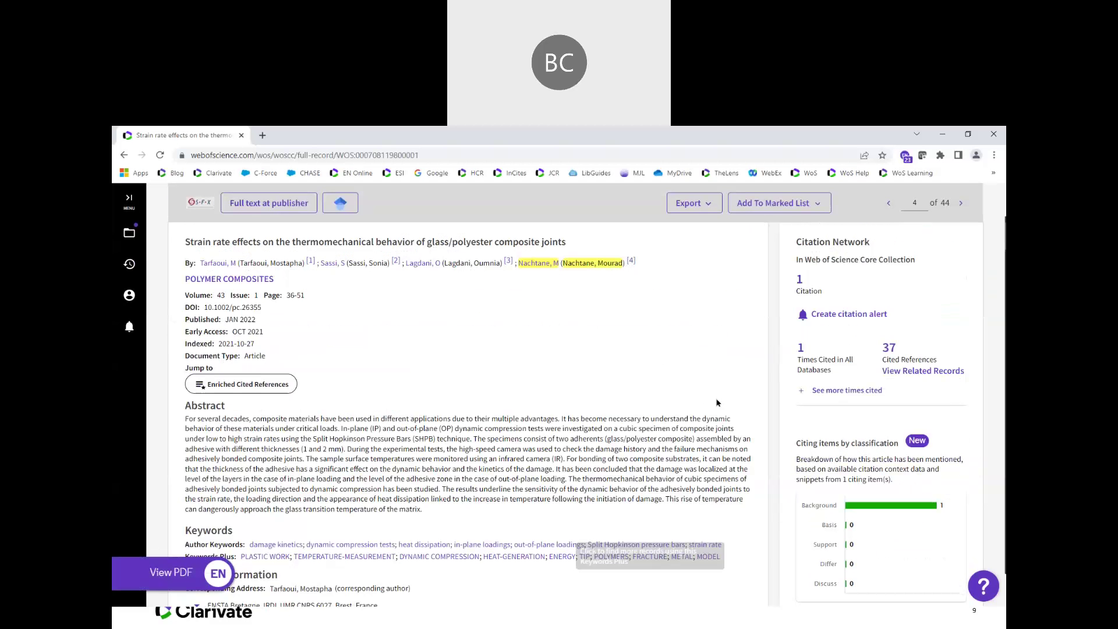
Open the fifth record and compare the author's name in the byline with the corresponding address and affiliations
{"action": "left_click", "coordinate": [958, 305]}
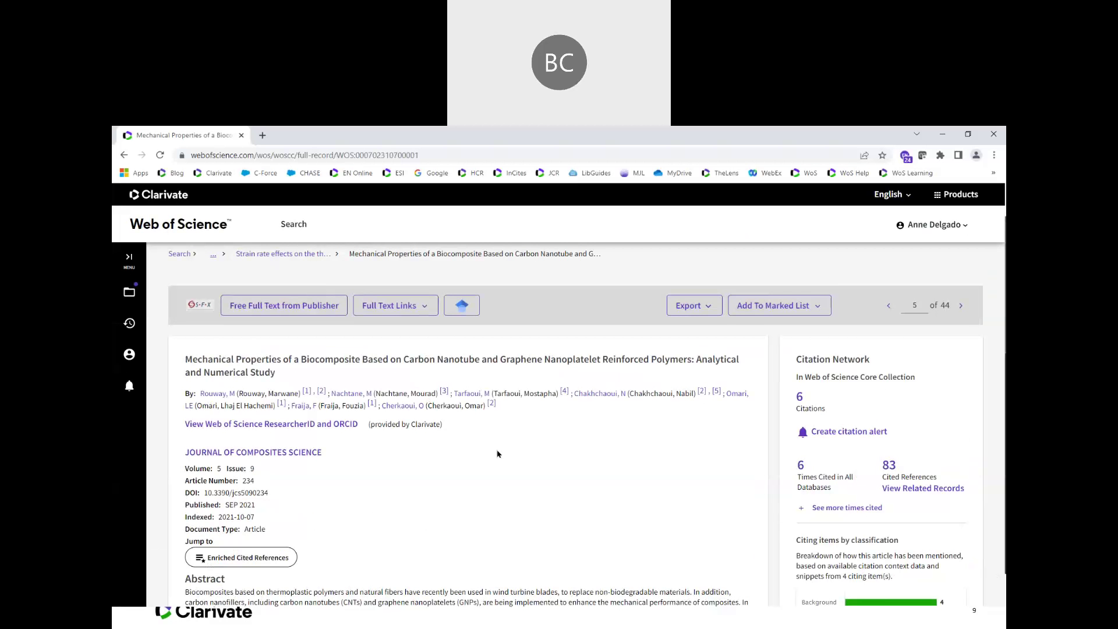
{"action": "scroll", "coordinate": [497, 454], "scroll_direction": "down", "scroll_amount": 8}
{"action": "scroll", "coordinate": [498, 454], "scroll_direction": "up", "scroll_amount": 3}
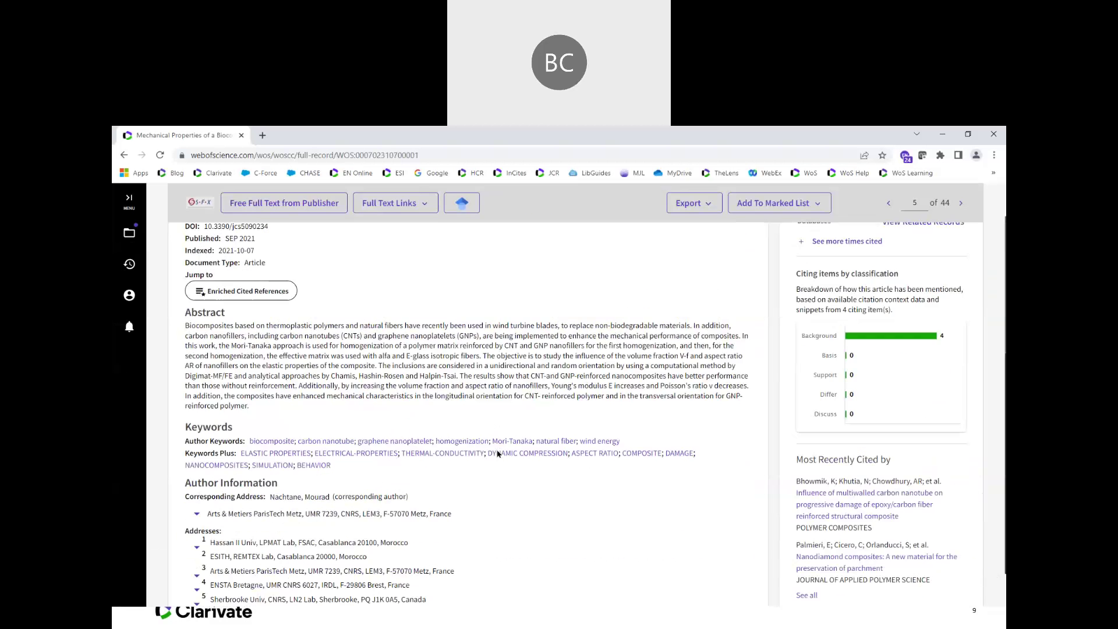
{"action": "scroll", "coordinate": [498, 453], "scroll_direction": "up", "scroll_amount": 3}
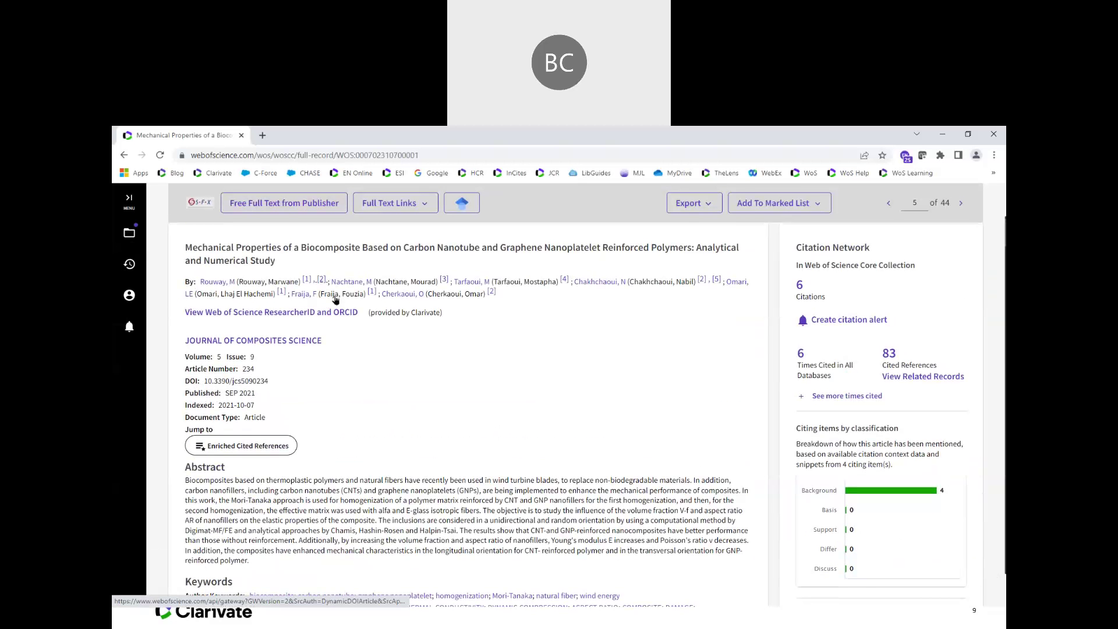
{"action": "scroll", "coordinate": [336, 300], "scroll_direction": "down", "scroll_amount": 3}
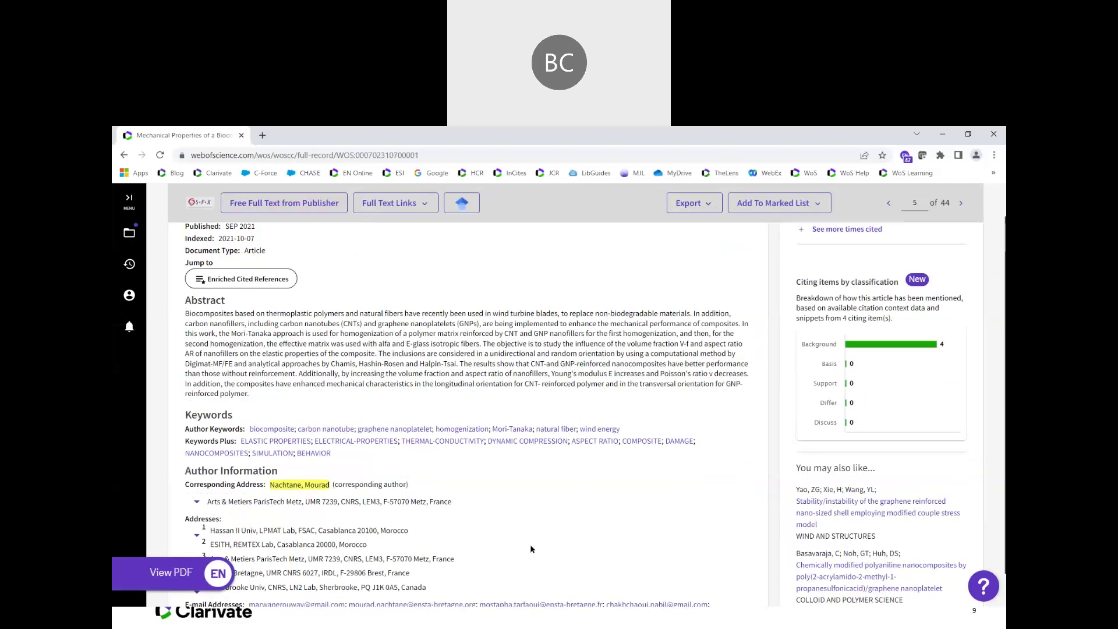
{"action": "scroll", "coordinate": [531, 549], "scroll_direction": "up", "scroll_amount": 5}
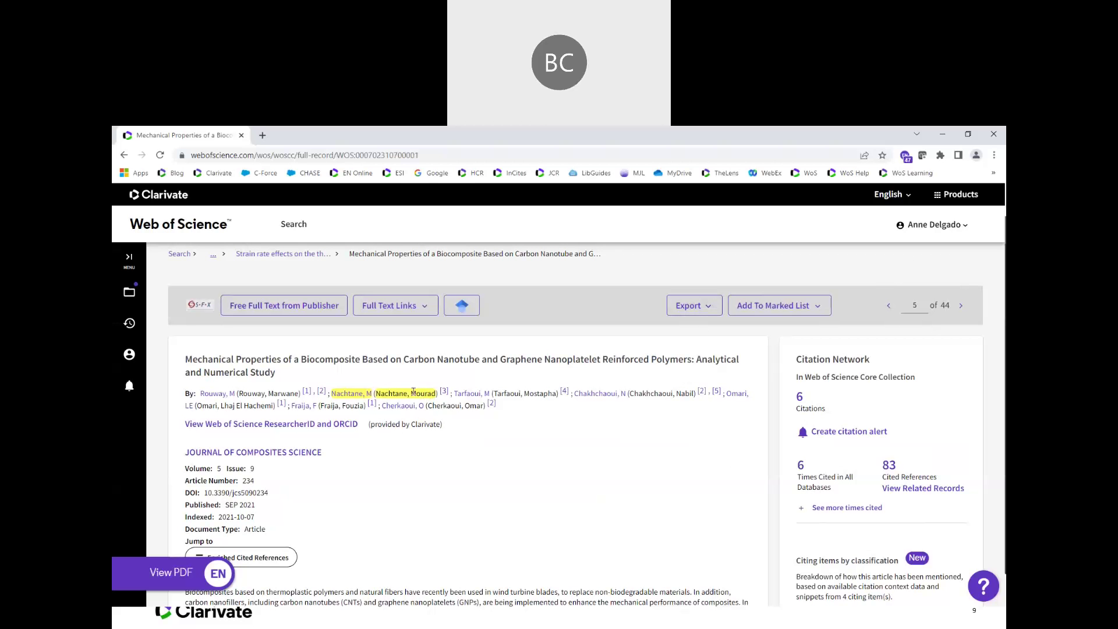
Expand the breadcrumb trail, return to the author search results and review the query
{"action": "left_click", "coordinate": [213, 258]}
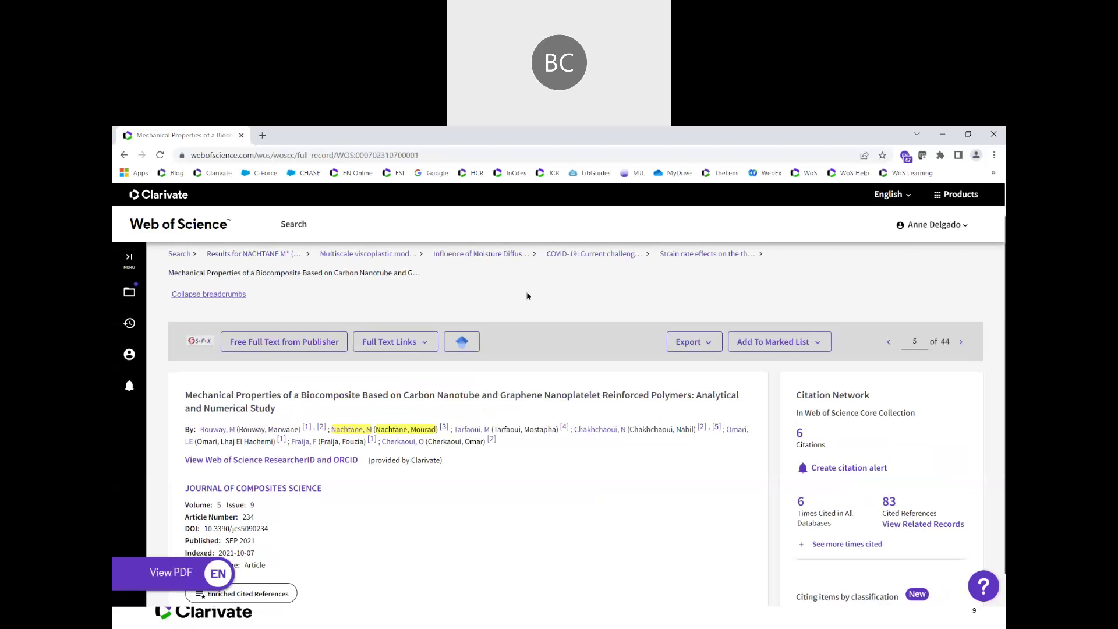
{"action": "left_click", "coordinate": [254, 254]}
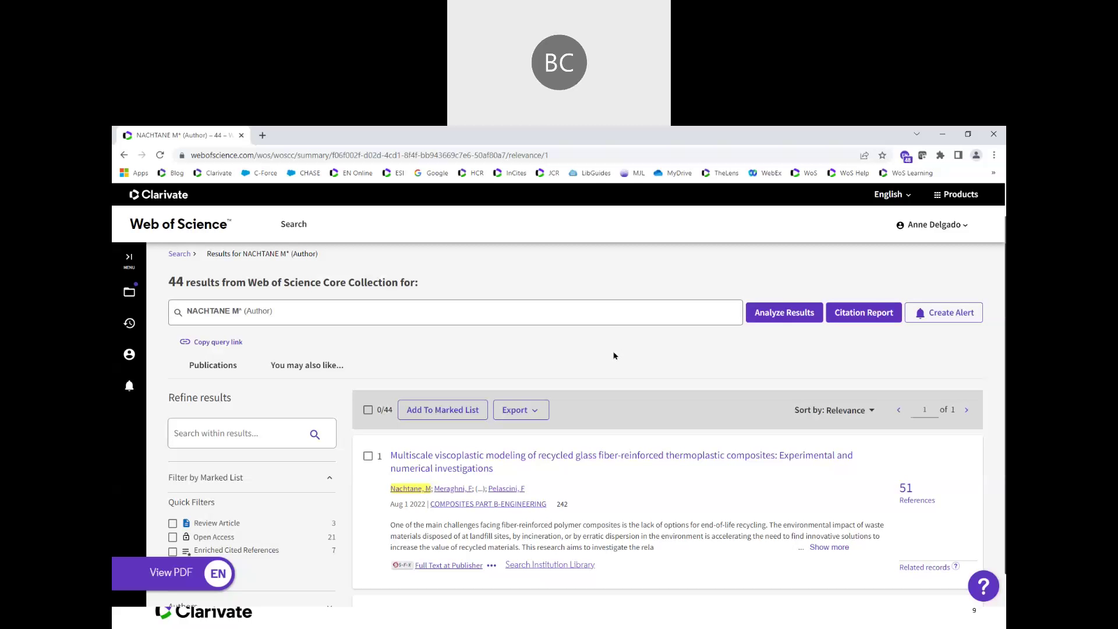
{"action": "left_click", "coordinate": [257, 323]}
{"action": "scroll", "coordinate": [420, 326], "scroll_direction": "down", "scroll_amount": 1}
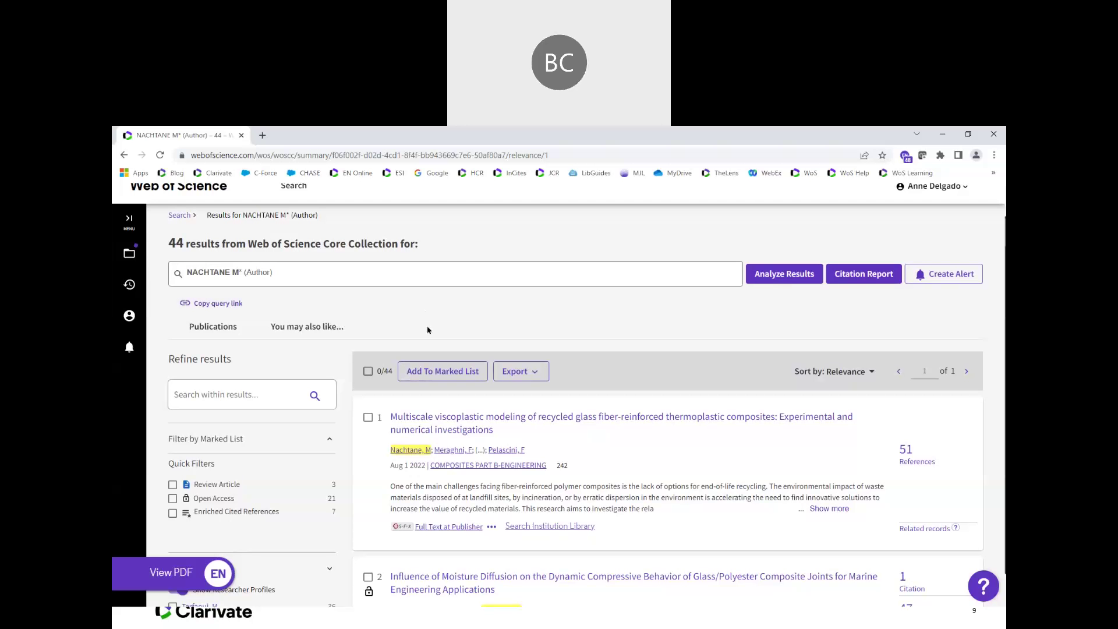
{"action": "scroll", "coordinate": [358, 309], "scroll_direction": "up", "scroll_amount": 1}
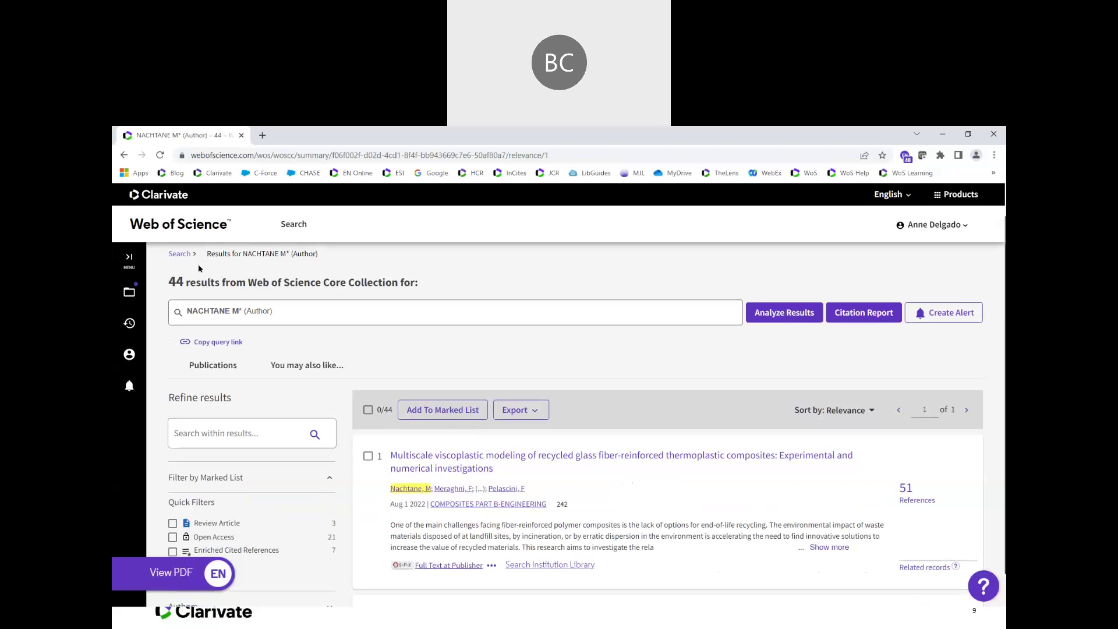
Return to the document search form and replace the author query with the author's full name in its first suggested spelling variant
{"action": "left_click", "coordinate": [180, 258]}
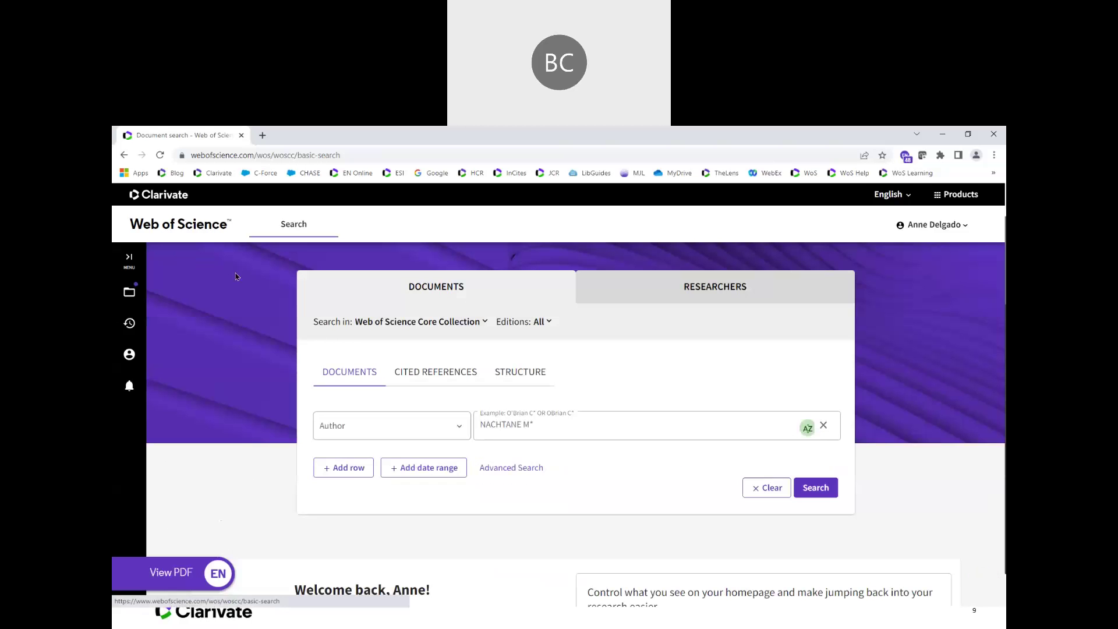
{"action": "left_click", "coordinate": [565, 425]}
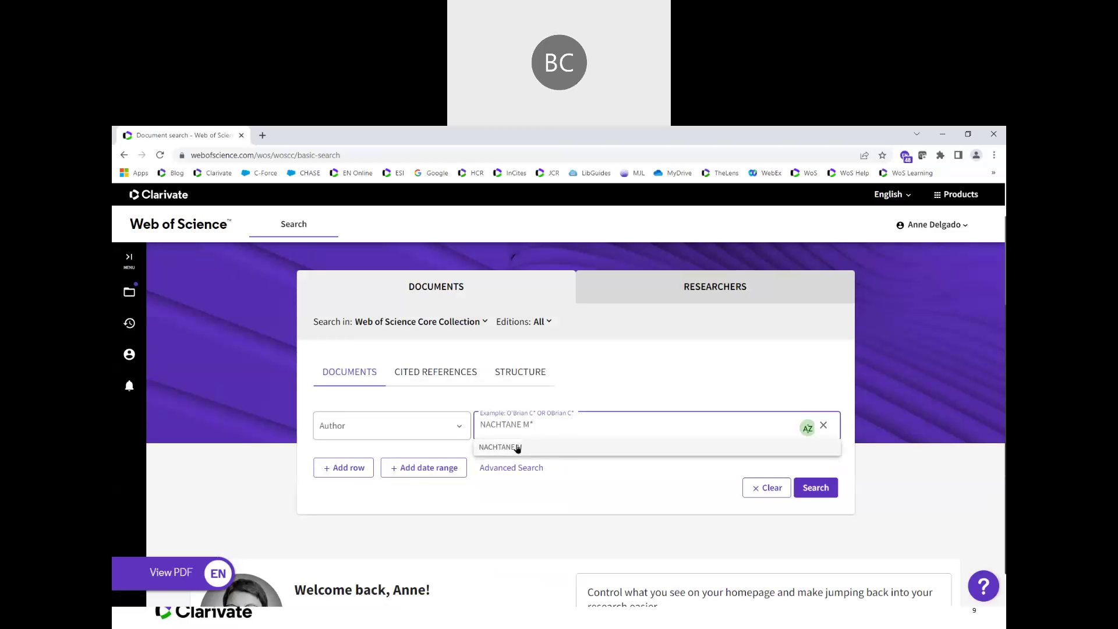
{"action": "key", "text": "BackSpace"}
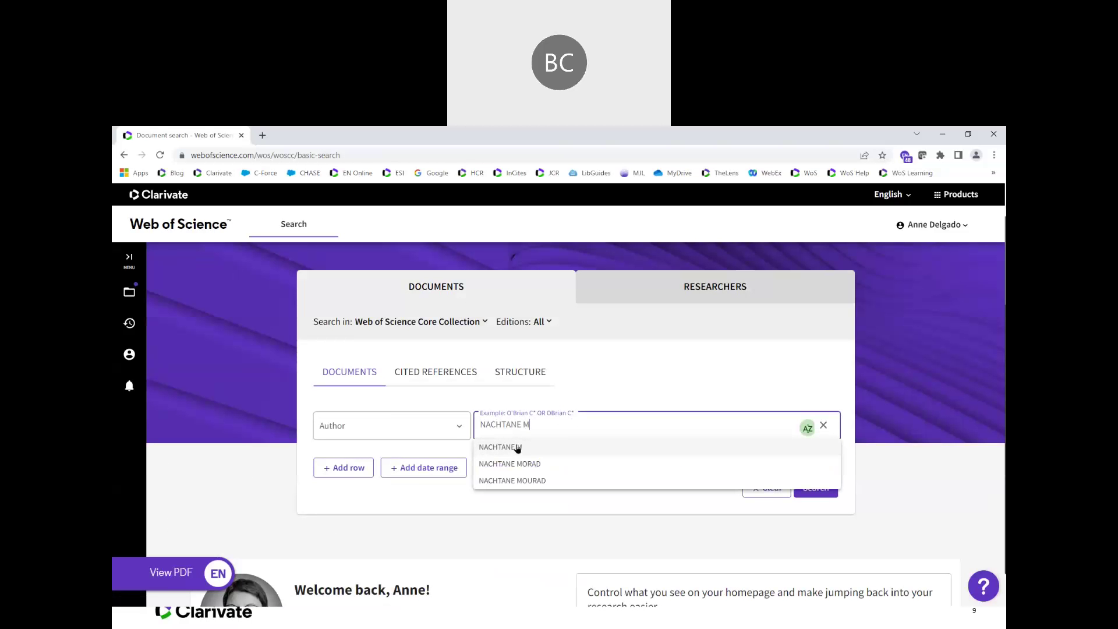
{"action": "type", "text": "ourad"}
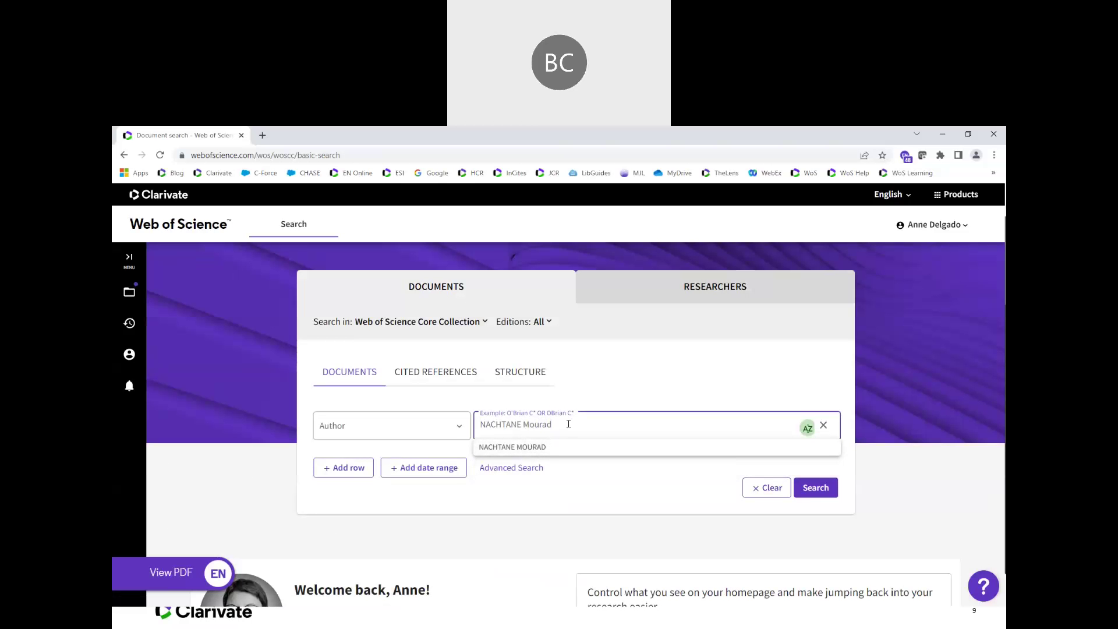
{"action": "key", "text": "BackSpace"}
{"action": "key", "text": "BackSpace"}
{"action": "key", "text": "BackSpace"}
{"action": "key", "text": "BackSpace"}
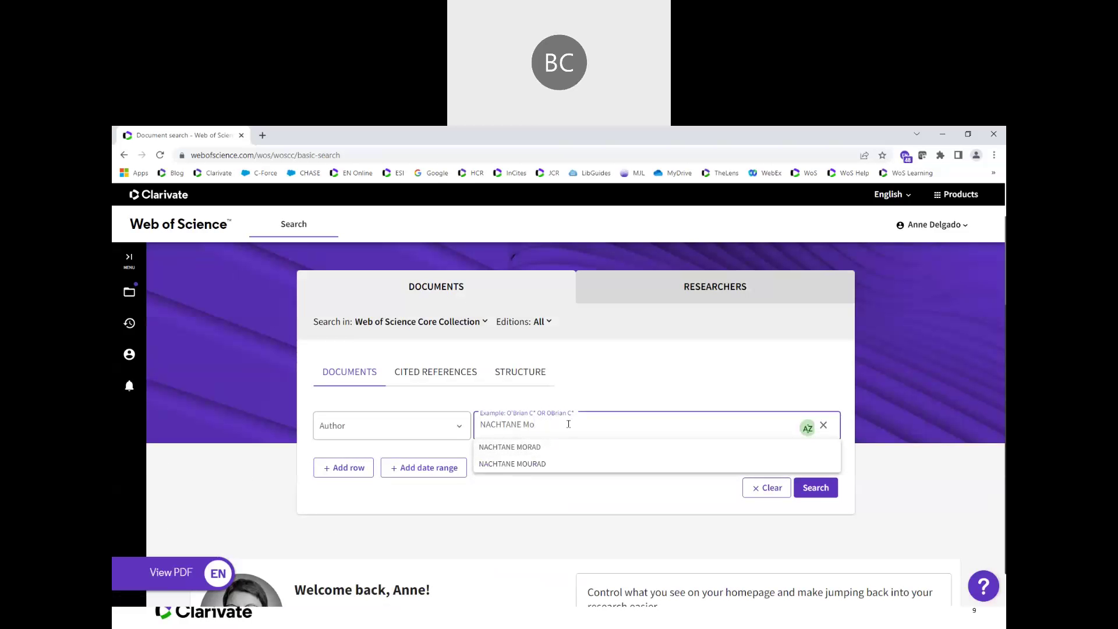
{"action": "left_click", "coordinate": [524, 463]}
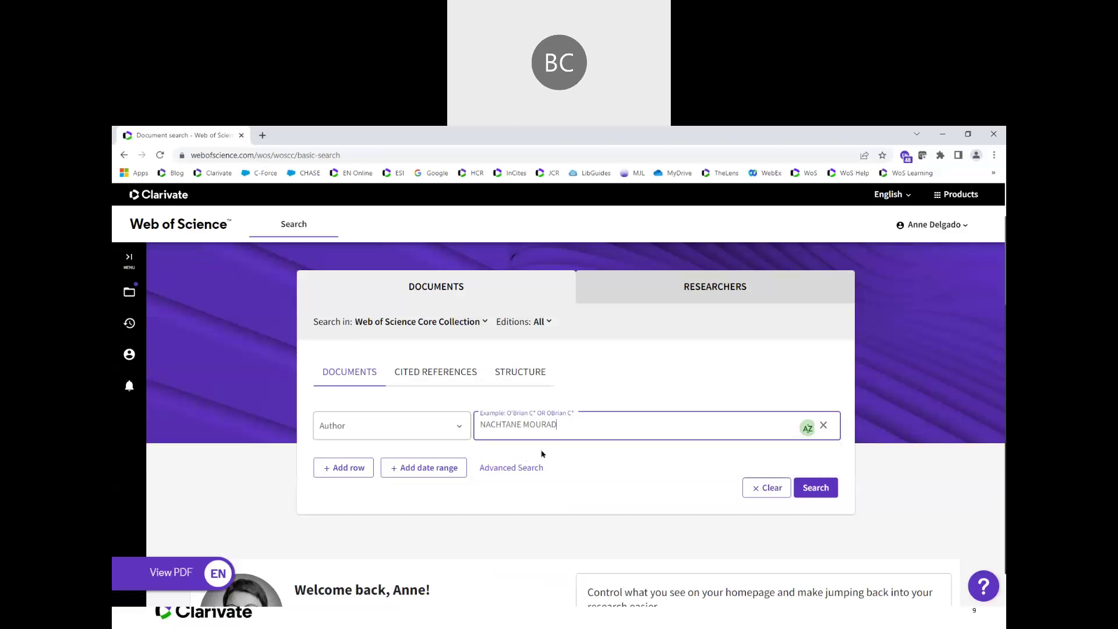
Add a second search row combined with Or and set its field to Author
{"action": "left_click", "coordinate": [361, 470]}
{"action": "left_click", "coordinate": [337, 473]}
{"action": "left_click", "coordinate": [329, 492]}
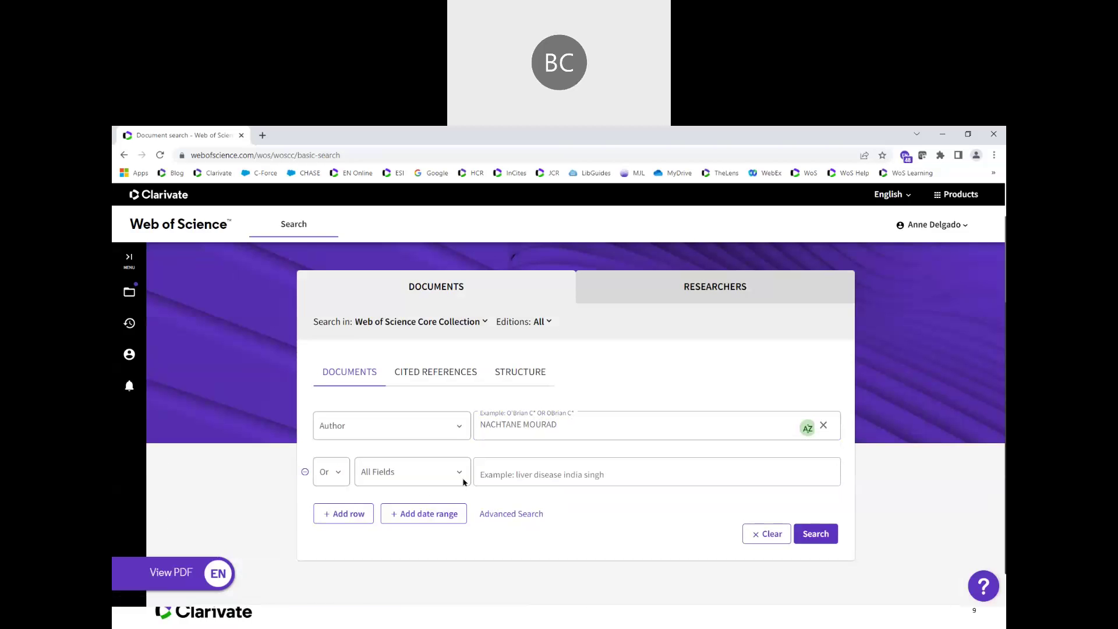
{"action": "left_click", "coordinate": [464, 482]}
{"action": "left_click", "coordinate": [450, 517]}
Fill the second Author row with the alternative spelling of the author's full name, taken from the suggestions
{"action": "left_click", "coordinate": [526, 418]}
{"action": "type", "text": "natc"}
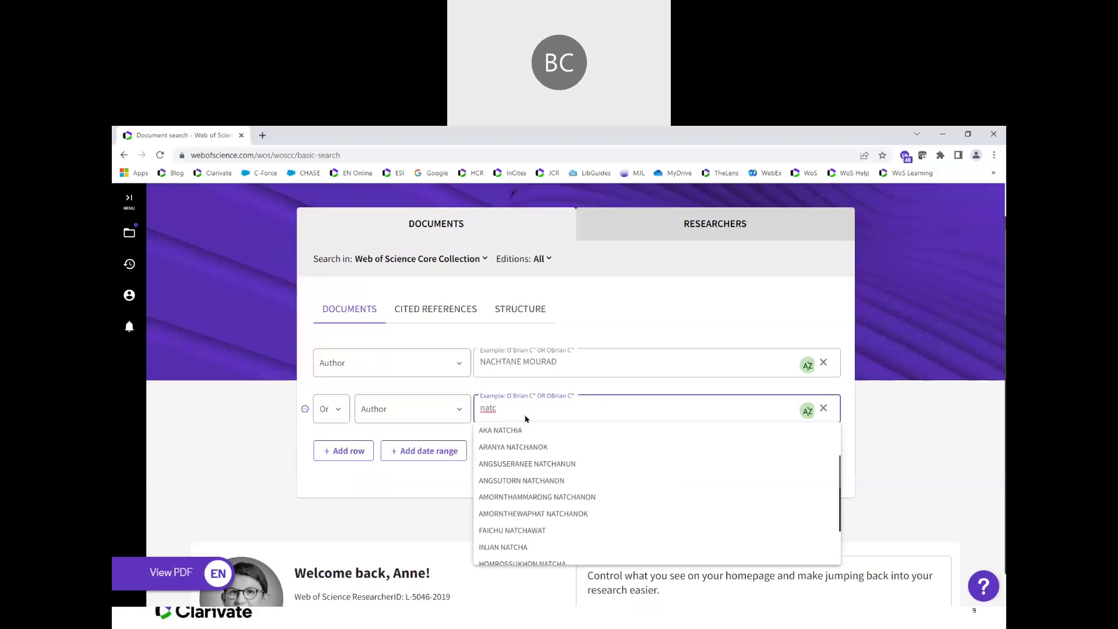
{"action": "key", "text": "BackSpace"}
{"action": "key", "text": "BackSpace"}
{"action": "type", "text": "cha"}
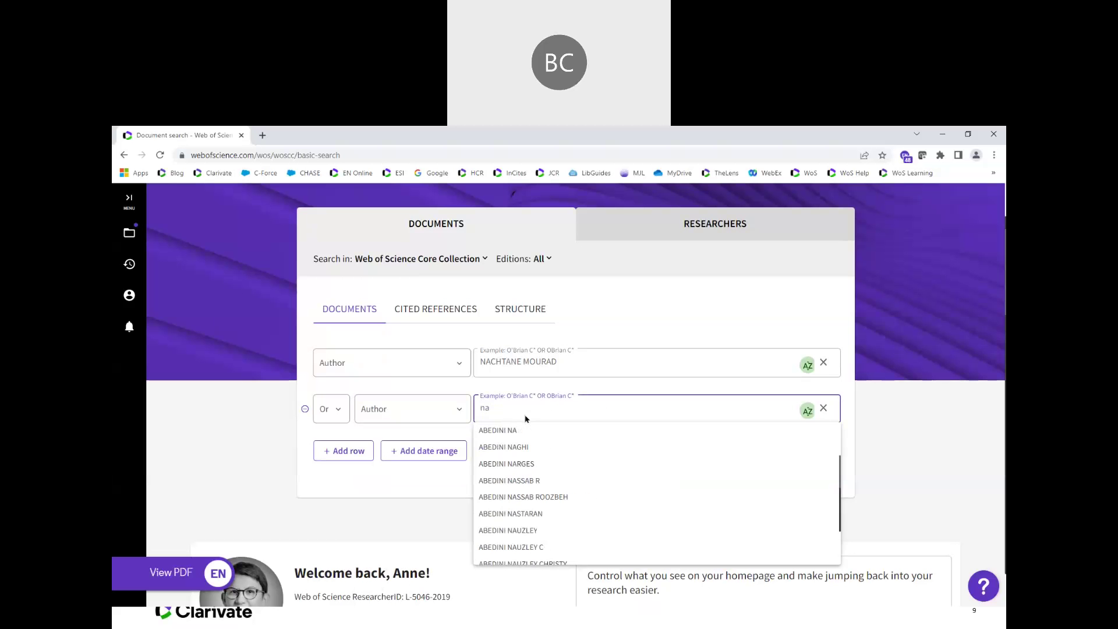
{"action": "type", "text": "tane"}
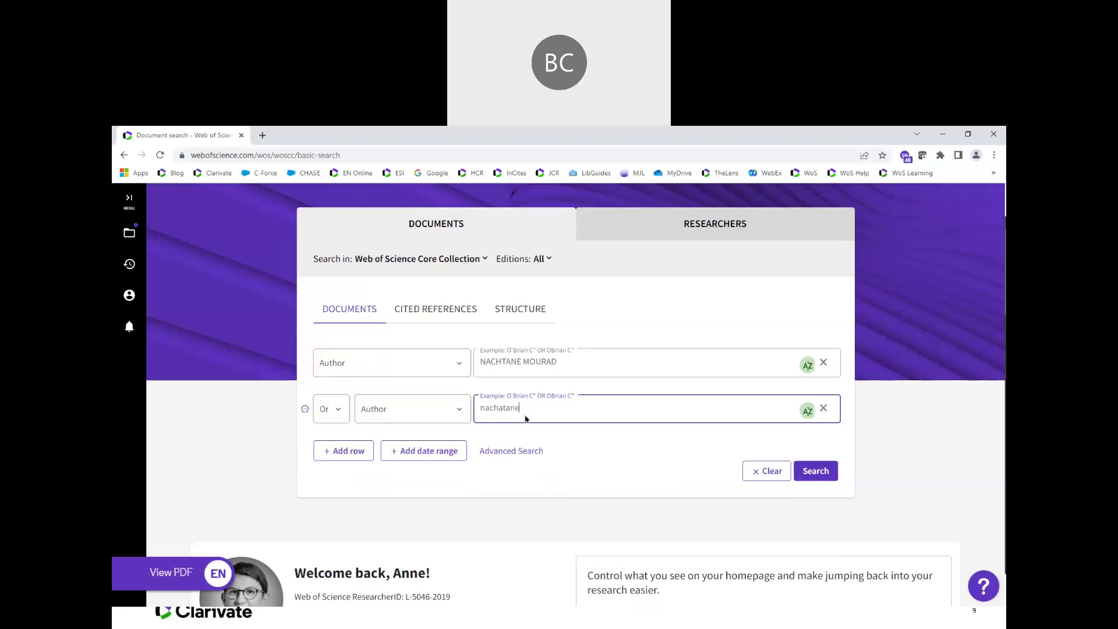
{"action": "key", "text": "BackSpace"}
{"action": "key", "text": "BackSpace"}
{"action": "key", "text": "BackSpace"}
{"action": "key", "text": "BackSpace"}
{"action": "key", "text": "BackSpace"}
{"action": "type", "text": "t"}
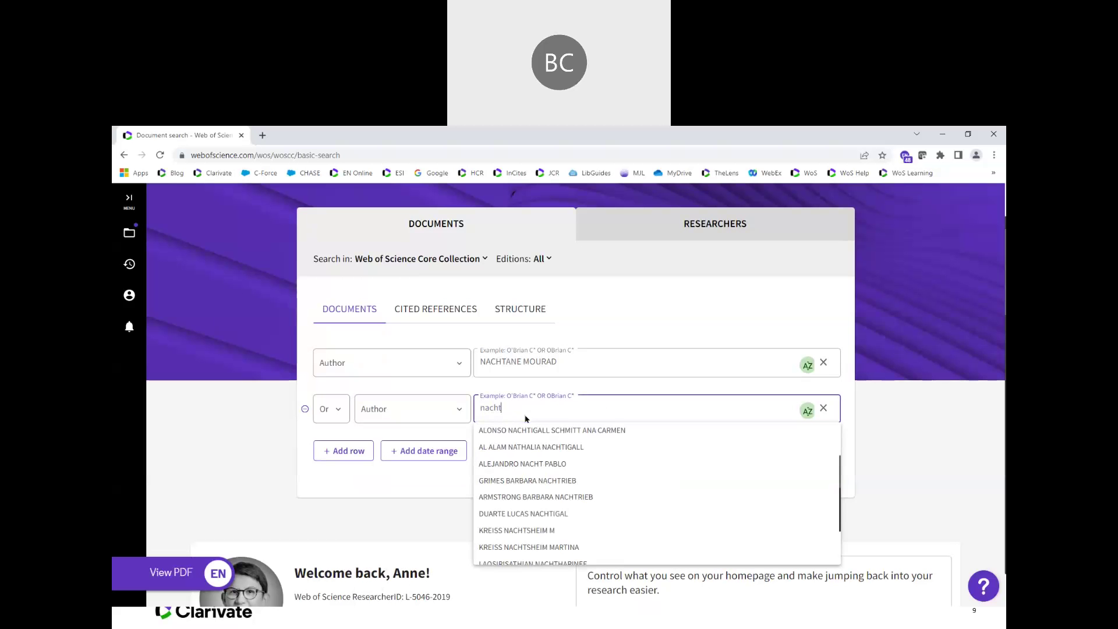
{"action": "type", "text": "ane mor"}
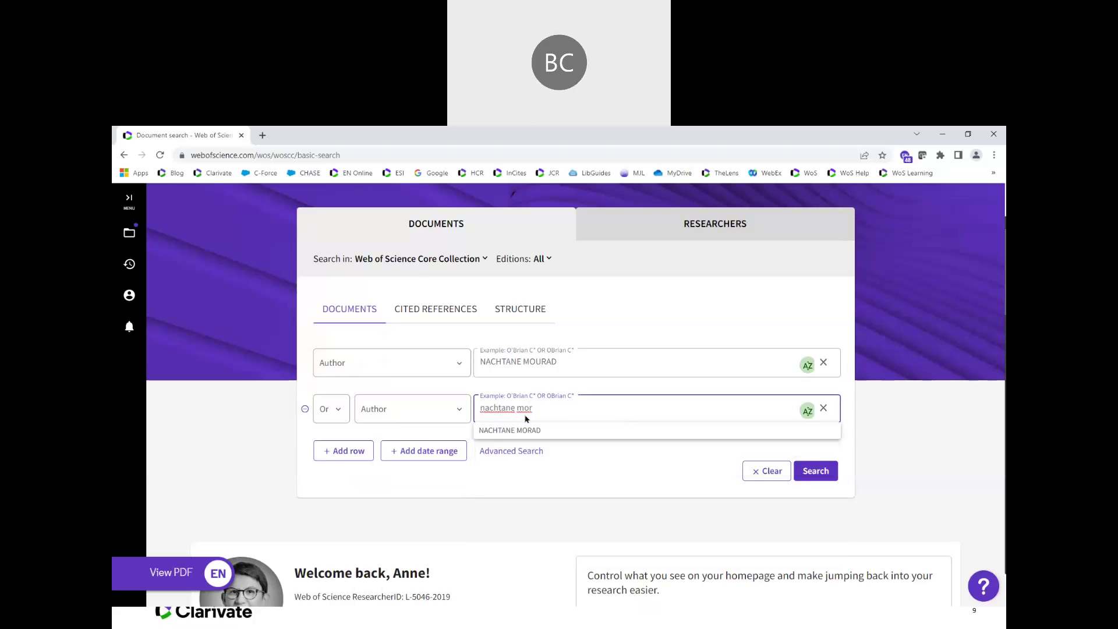
{"action": "left_click", "coordinate": [524, 430]}
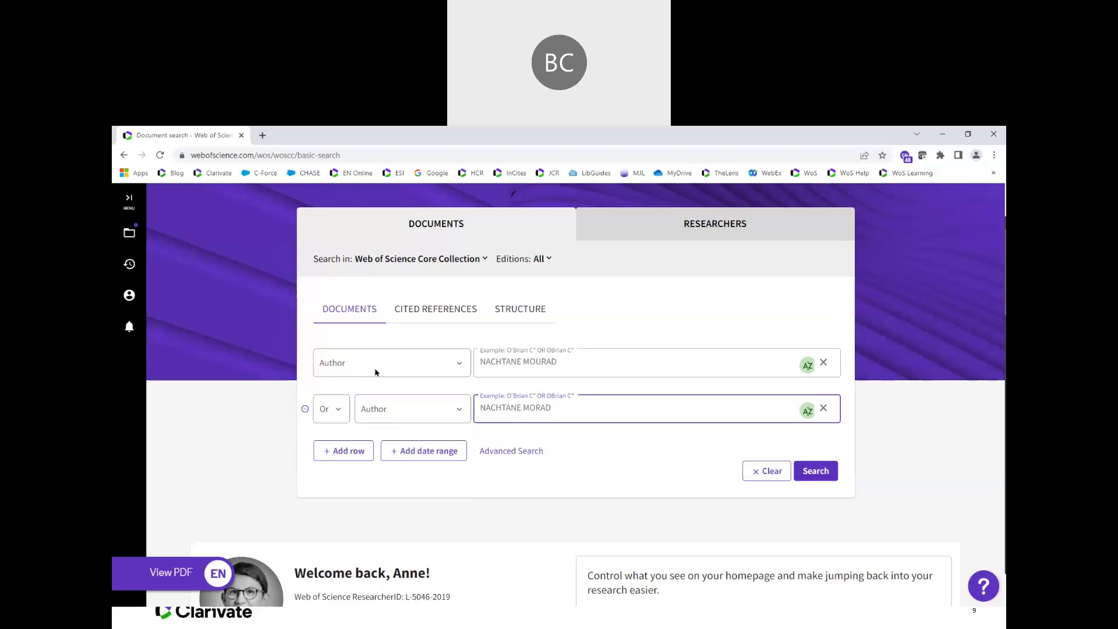
Run the search for both spellings of the author's name and review the query and results
{"action": "left_click", "coordinate": [828, 477]}
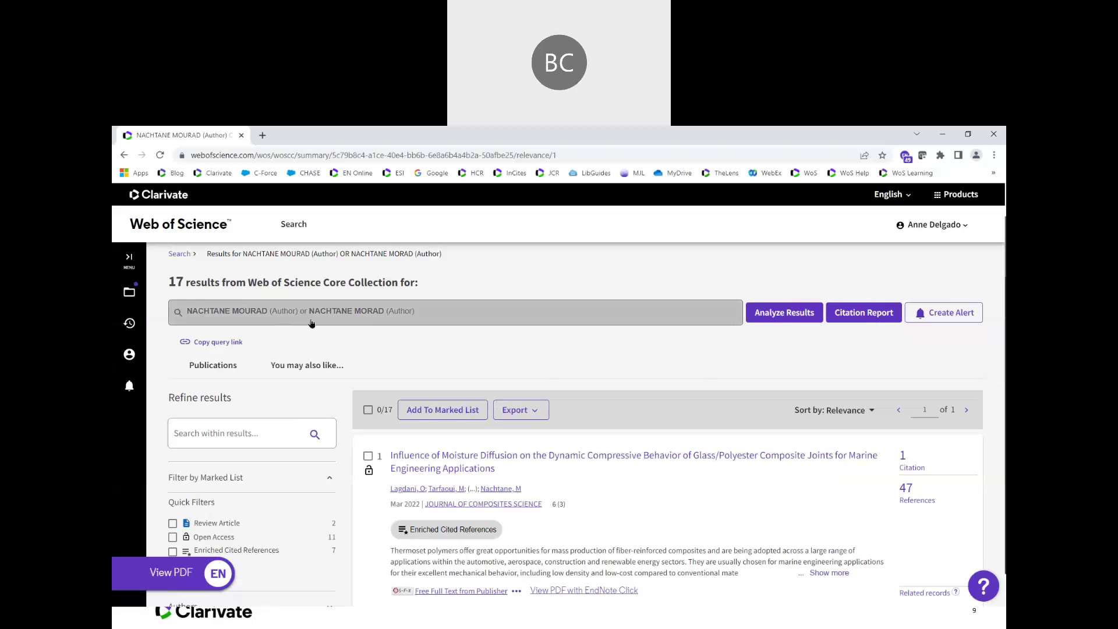
{"action": "scroll", "coordinate": [582, 349], "scroll_direction": "down", "scroll_amount": 1}
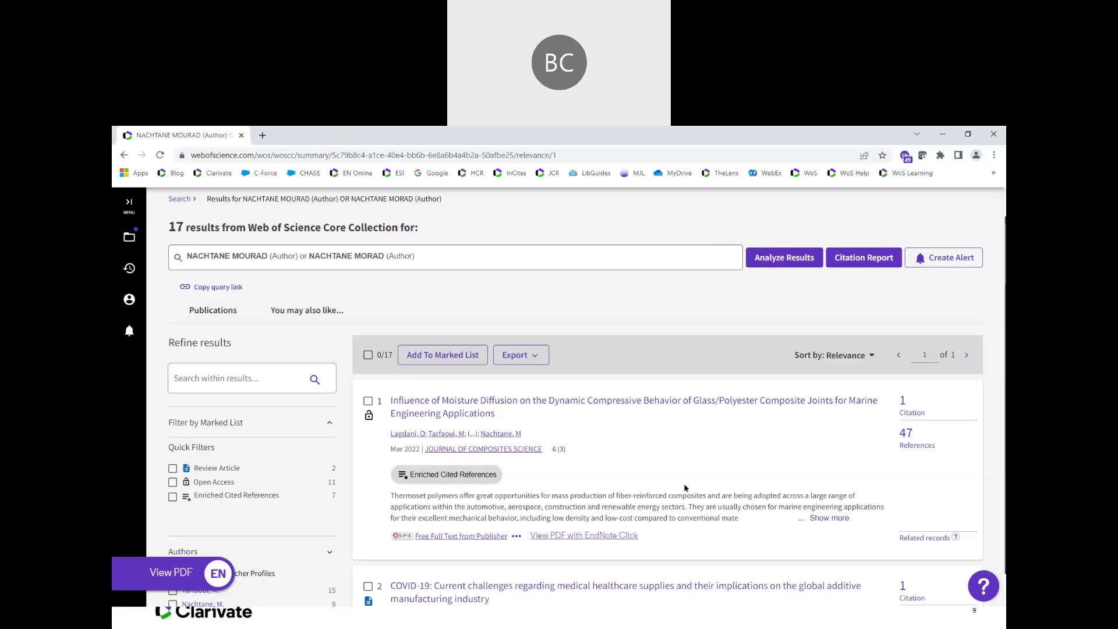
{"action": "scroll", "coordinate": [531, 382], "scroll_direction": "up", "scroll_amount": 1}
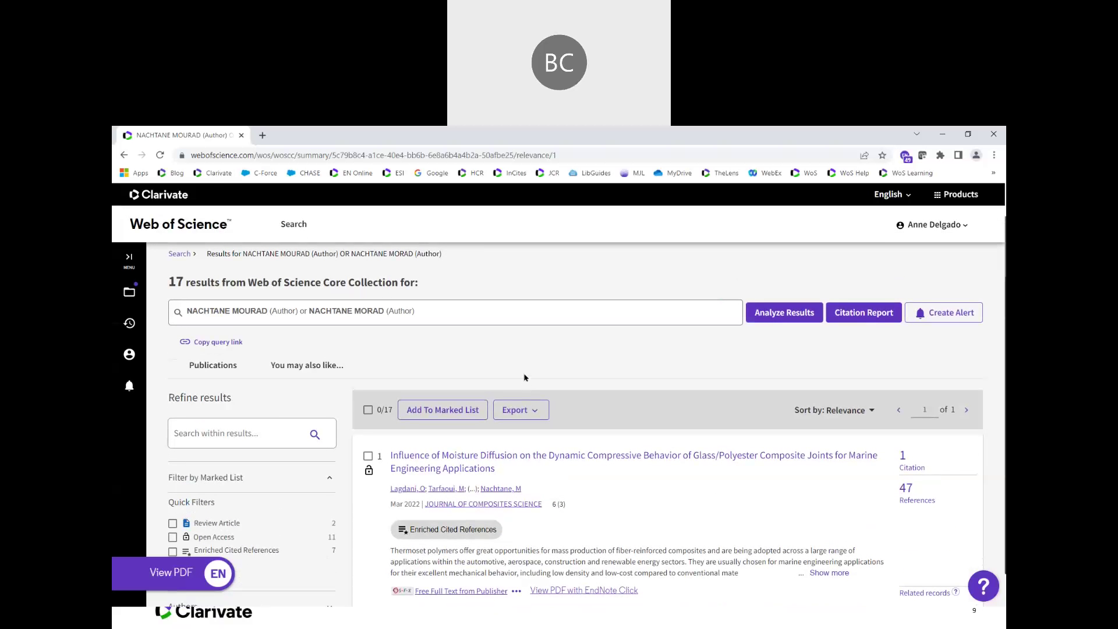
Return to the document search form and clear both author rows
{"action": "left_click", "coordinate": [179, 253]}
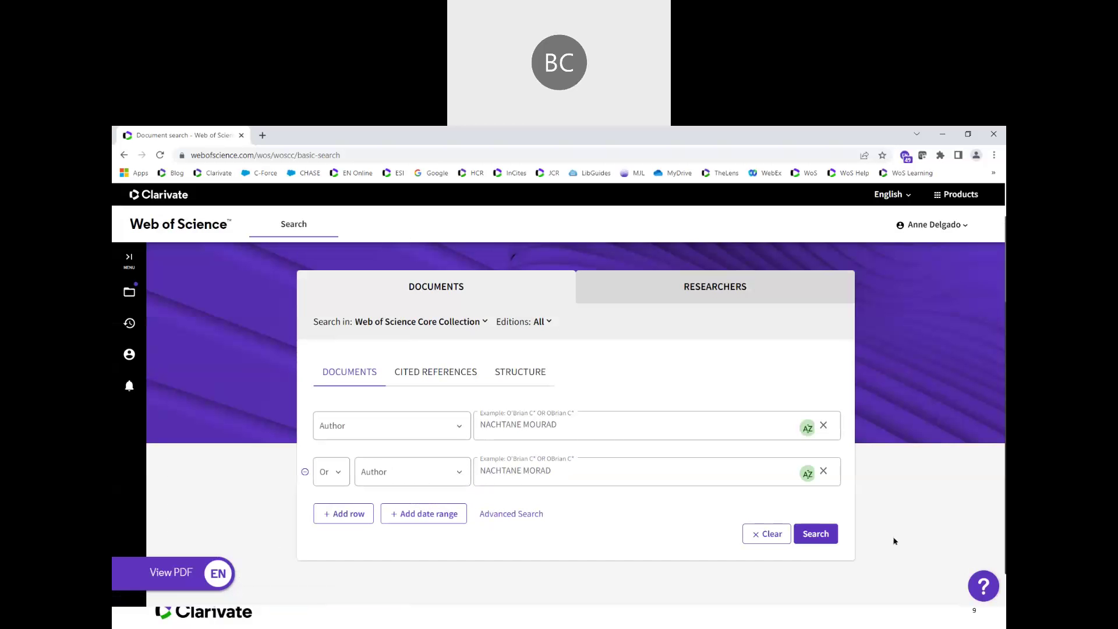
{"action": "left_click", "coordinate": [765, 536]}
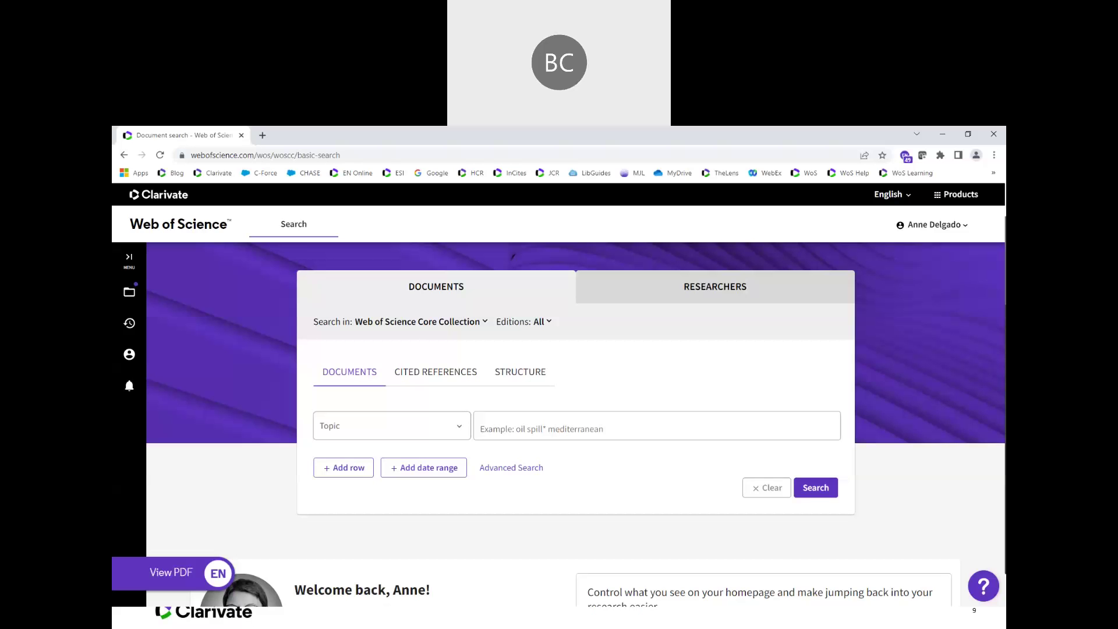
{"action": "key", "text": "alt+Tab"}
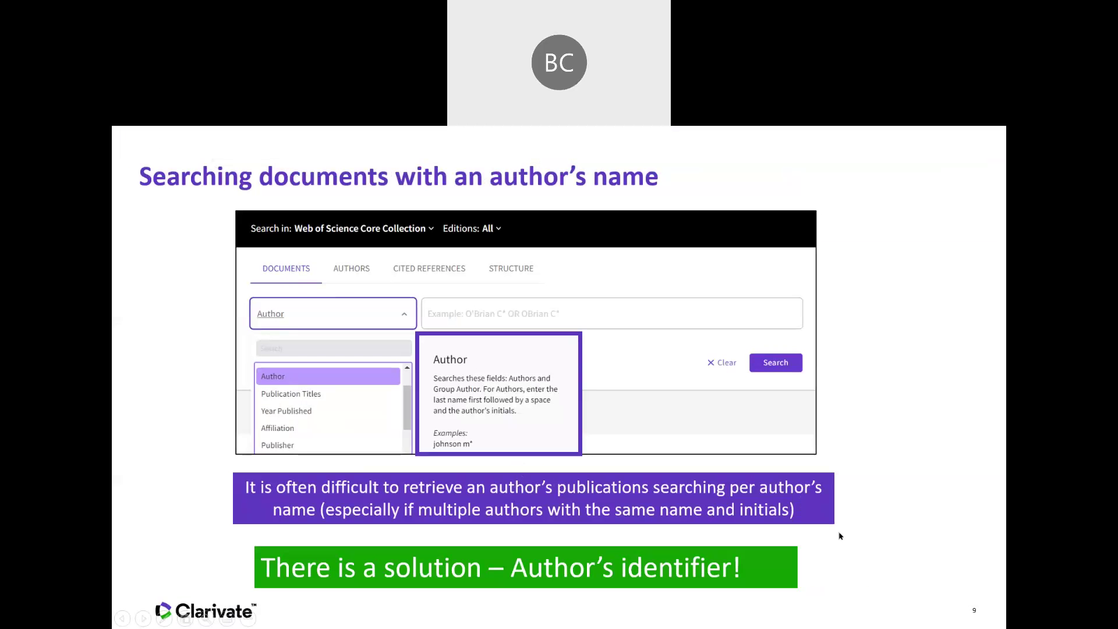
{"action": "left_click", "coordinate": [841, 565]}
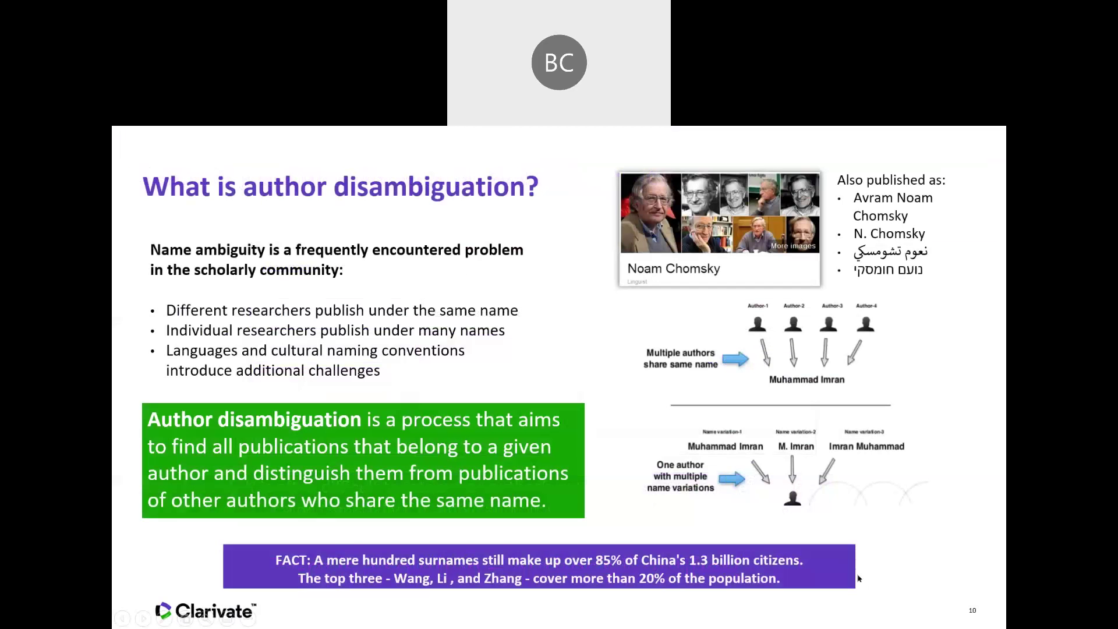
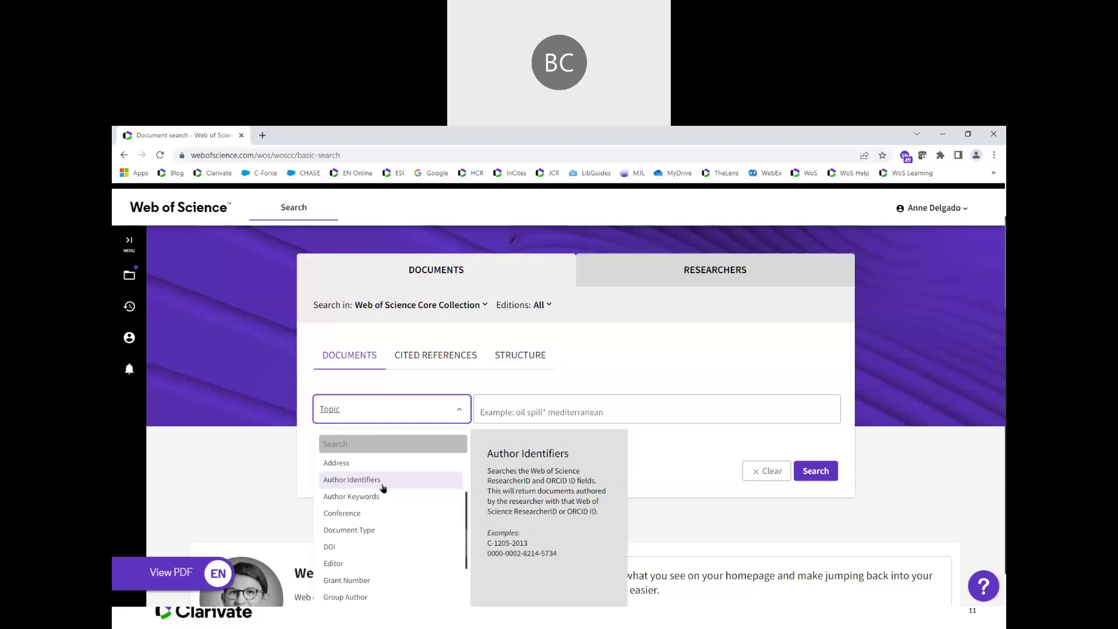
Search documents in the Author Identifiers field with the author's Web of Science ResearcherID and review the results
{"action": "left_click", "coordinate": [383, 481]}
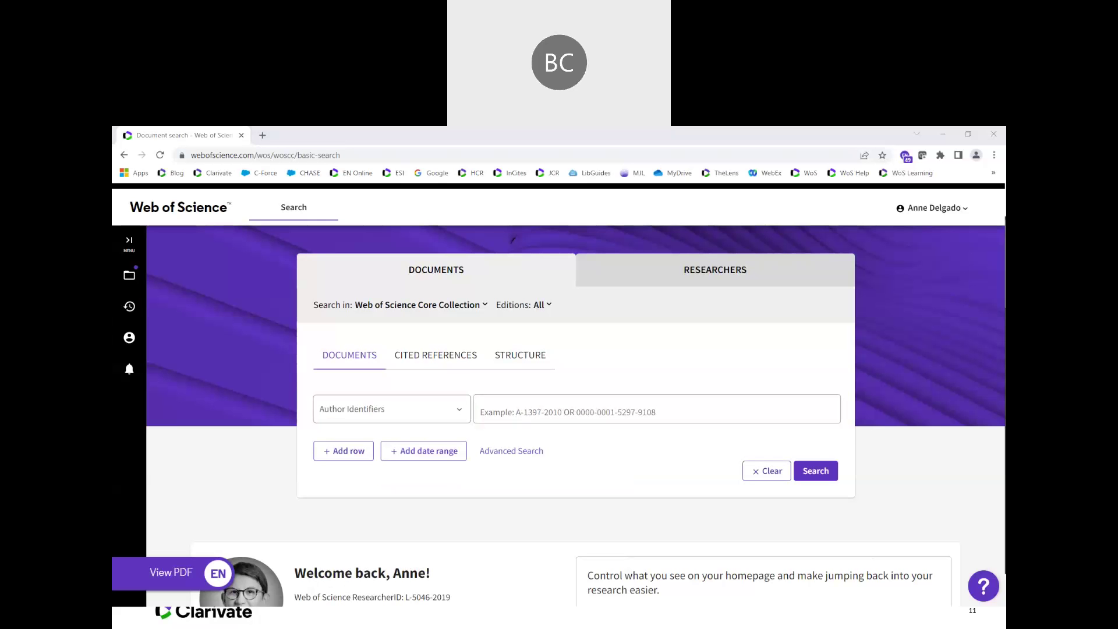
{"action": "left_click", "coordinate": [551, 405]}
{"action": "type", "text": "AAI-8971-2020"}
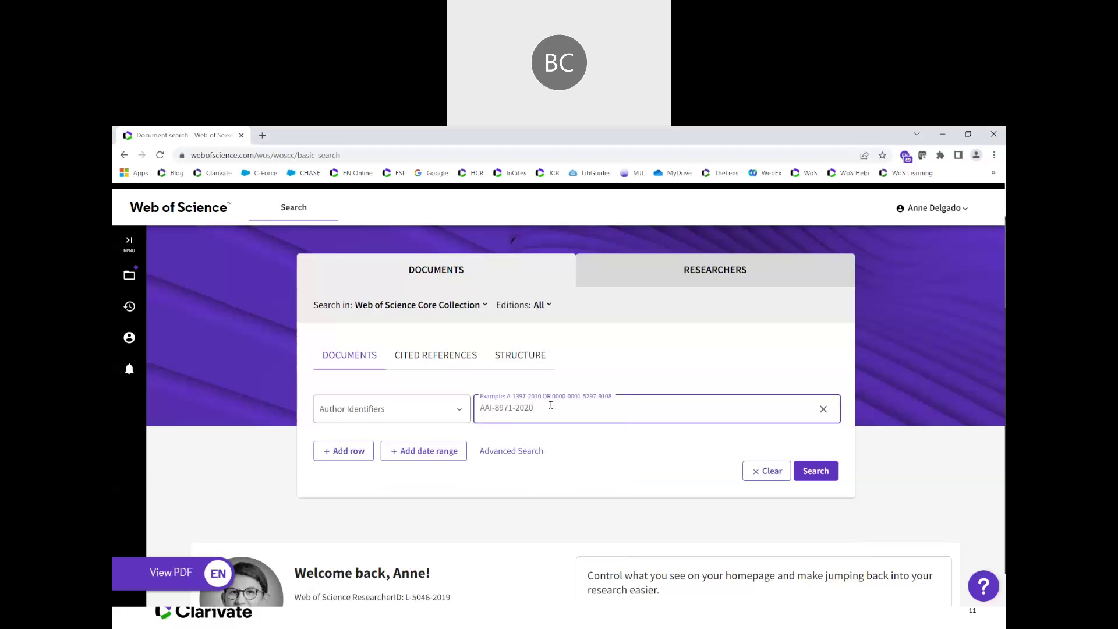
{"action": "left_click", "coordinate": [805, 480]}
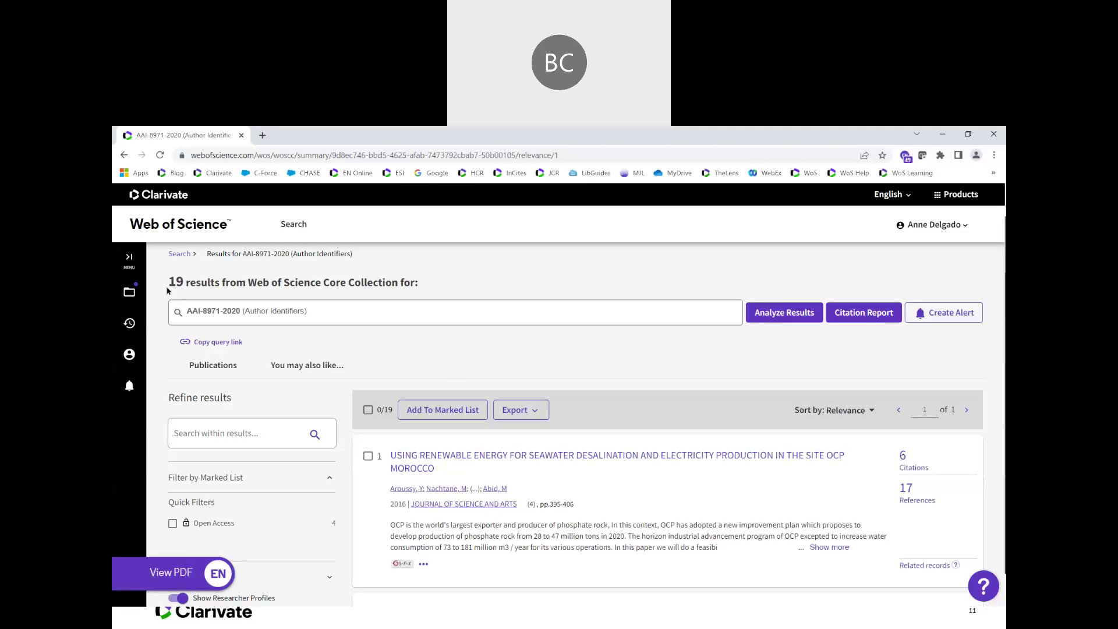
{"action": "scroll", "coordinate": [599, 367], "scroll_direction": "down", "scroll_amount": 3}
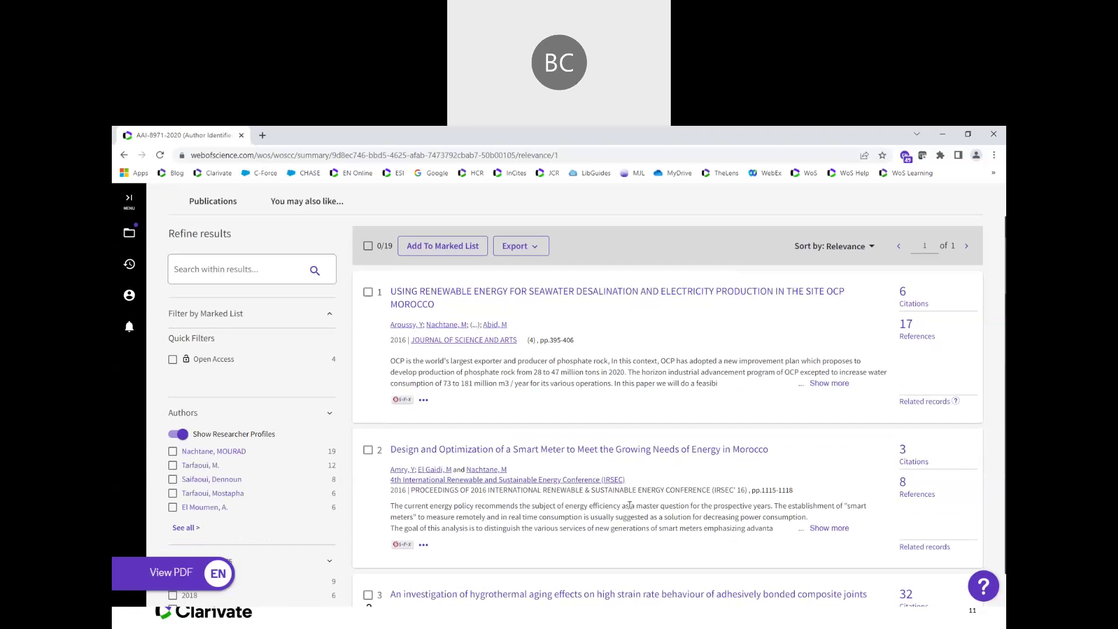
{"action": "scroll", "coordinate": [629, 504], "scroll_direction": "up", "scroll_amount": 3}
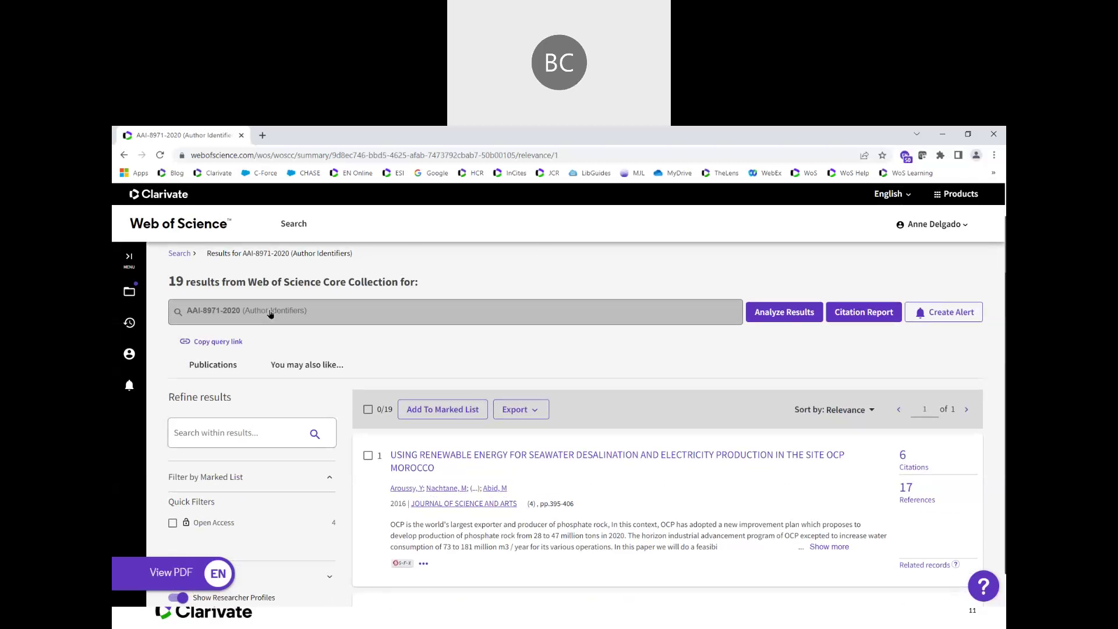
Open the first record, hide and show its ResearcherID and ORCID table again, and examine the author's identifiers
{"action": "left_click", "coordinate": [645, 461]}
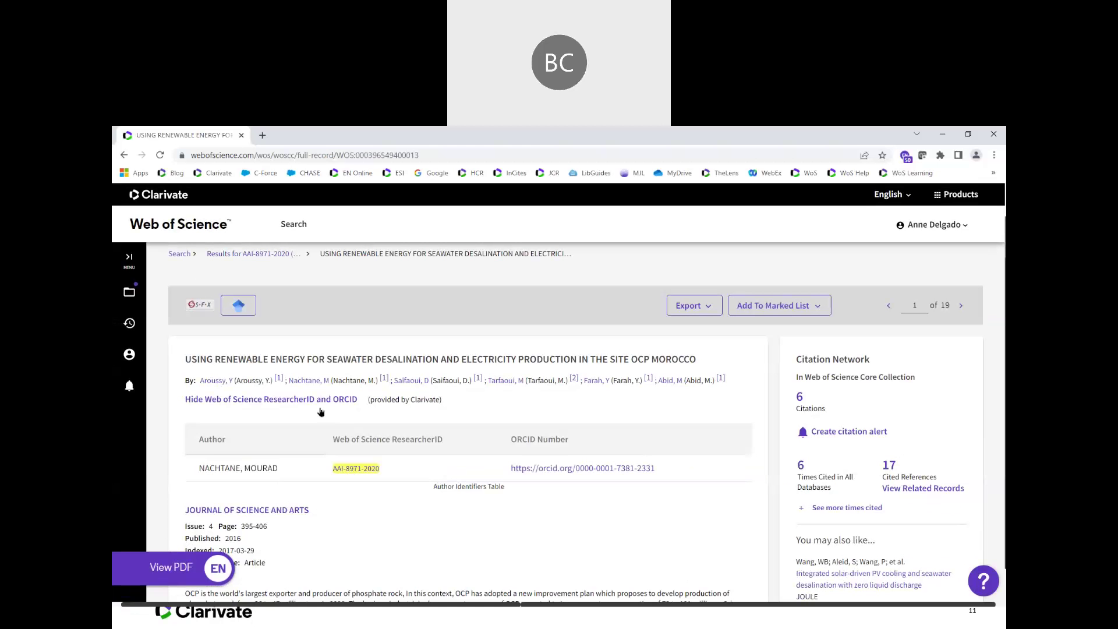
{"action": "left_click", "coordinate": [338, 400]}
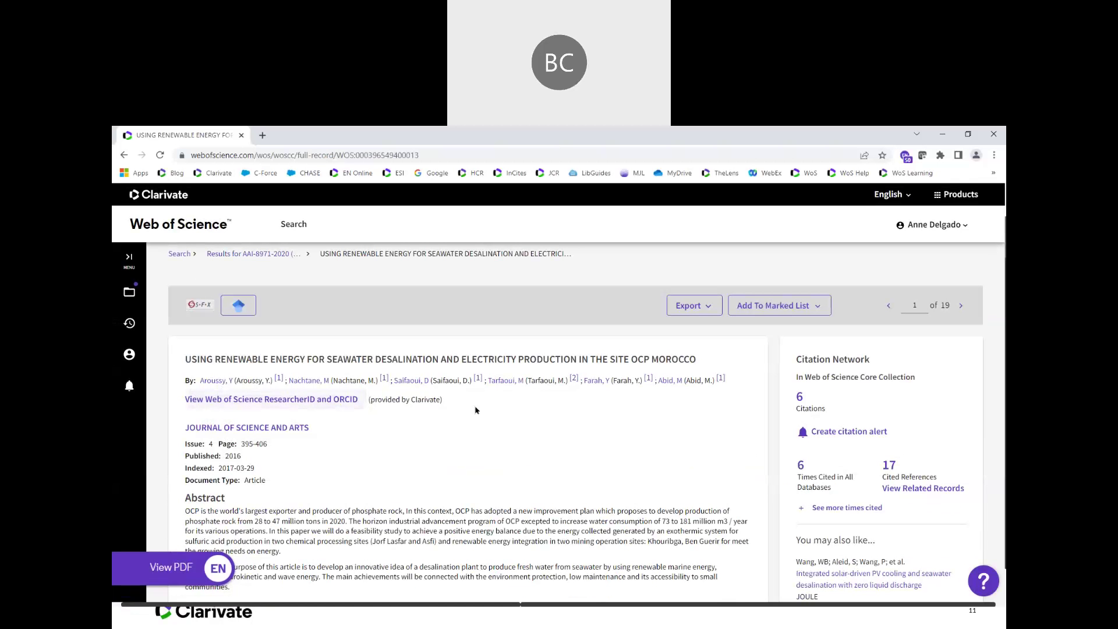
{"action": "left_click", "coordinate": [321, 401]}
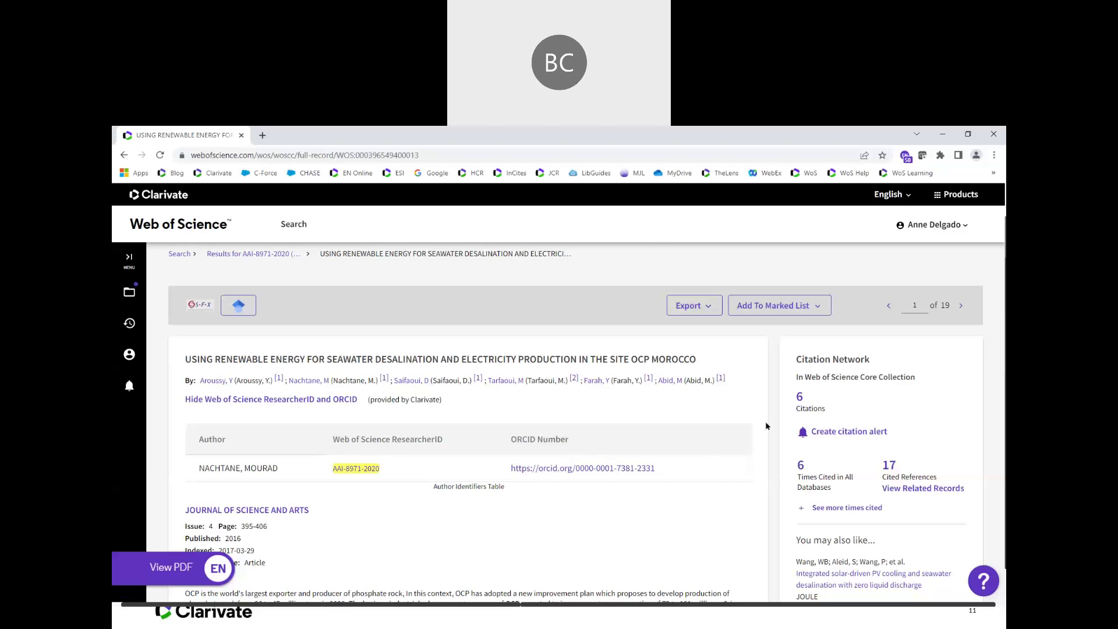
Go on through the second record to the third and compare the byline names with the ResearcherID and ORCID entries
{"action": "left_click", "coordinate": [959, 306]}
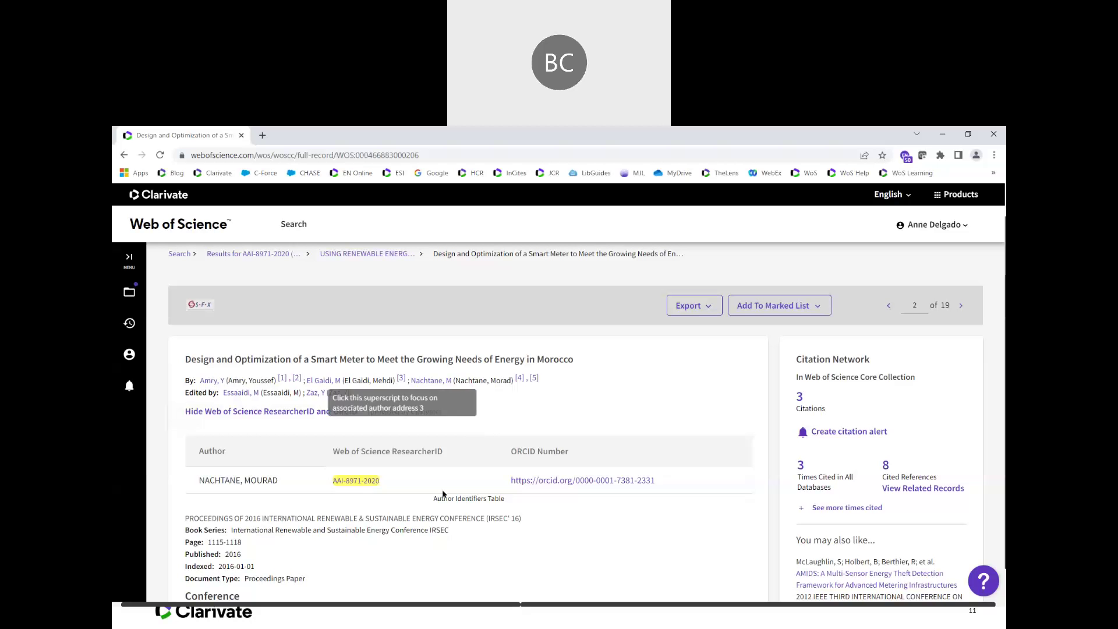
{"action": "left_click", "coordinate": [962, 306]}
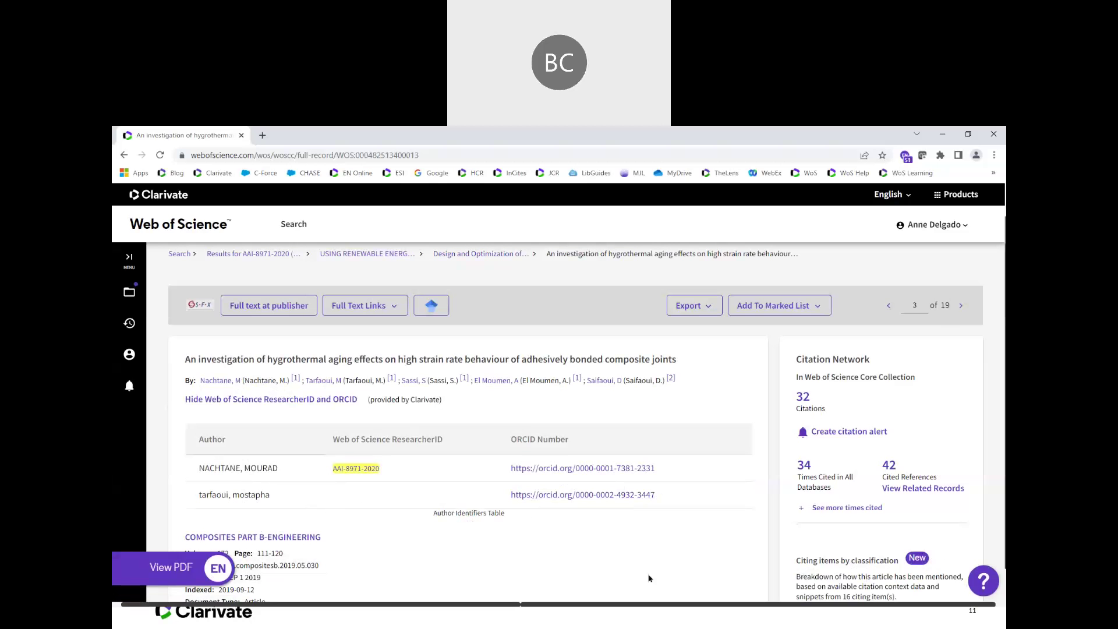
{"action": "scroll", "coordinate": [563, 539], "scroll_direction": "down", "scroll_amount": 1}
{"action": "scroll", "coordinate": [569, 545], "scroll_direction": "up", "scroll_amount": 1}
{"action": "left_click", "coordinate": [338, 408]}
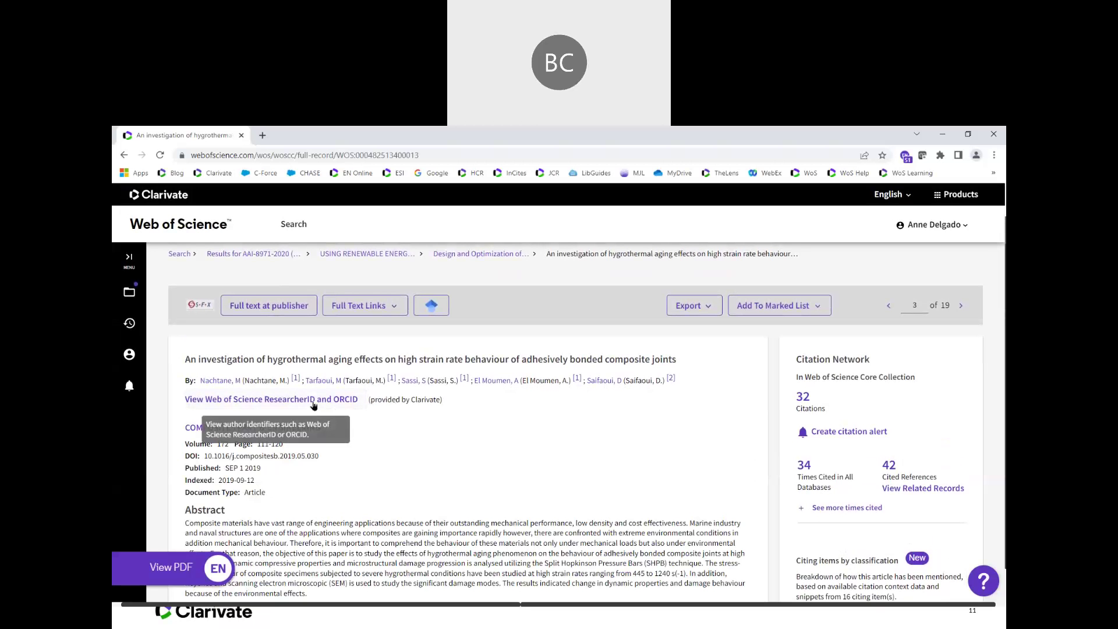
{"action": "left_click", "coordinate": [313, 404]}
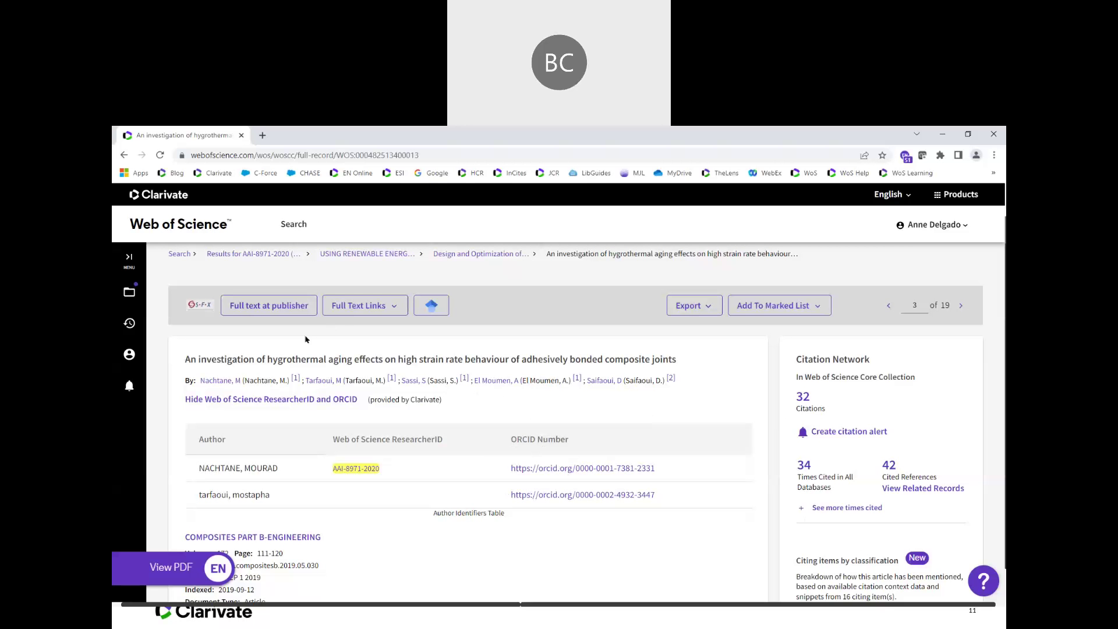
Return to the author identifier search results and look through the publication list
{"action": "left_click", "coordinate": [279, 257]}
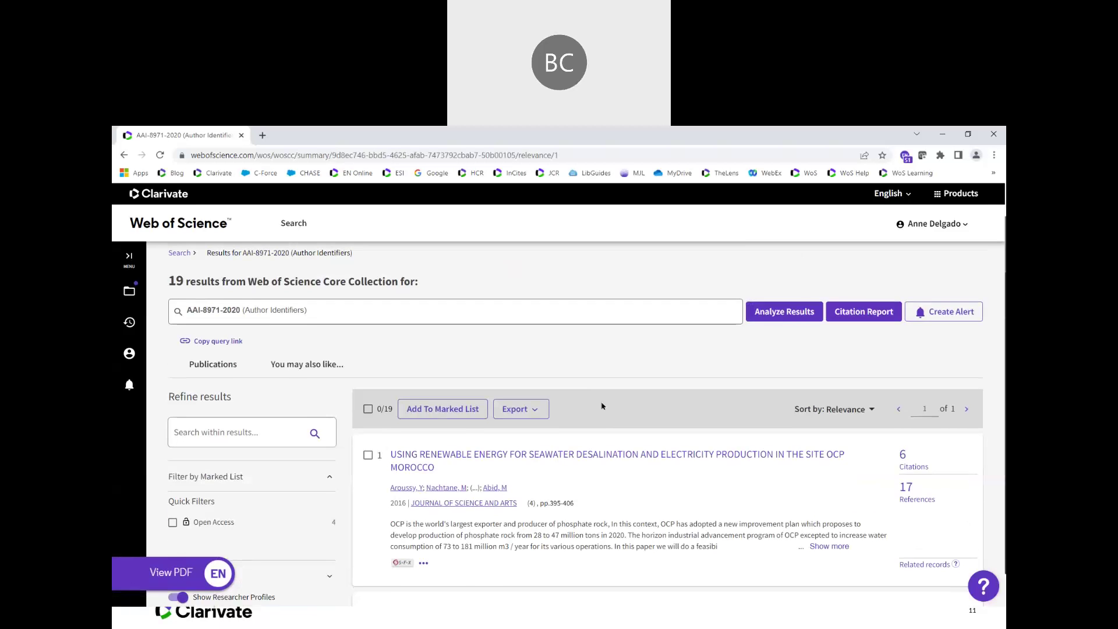
{"action": "scroll", "coordinate": [603, 419], "scroll_direction": "down", "scroll_amount": 2}
{"action": "scroll", "coordinate": [616, 469], "scroll_direction": "up", "scroll_amount": 2}
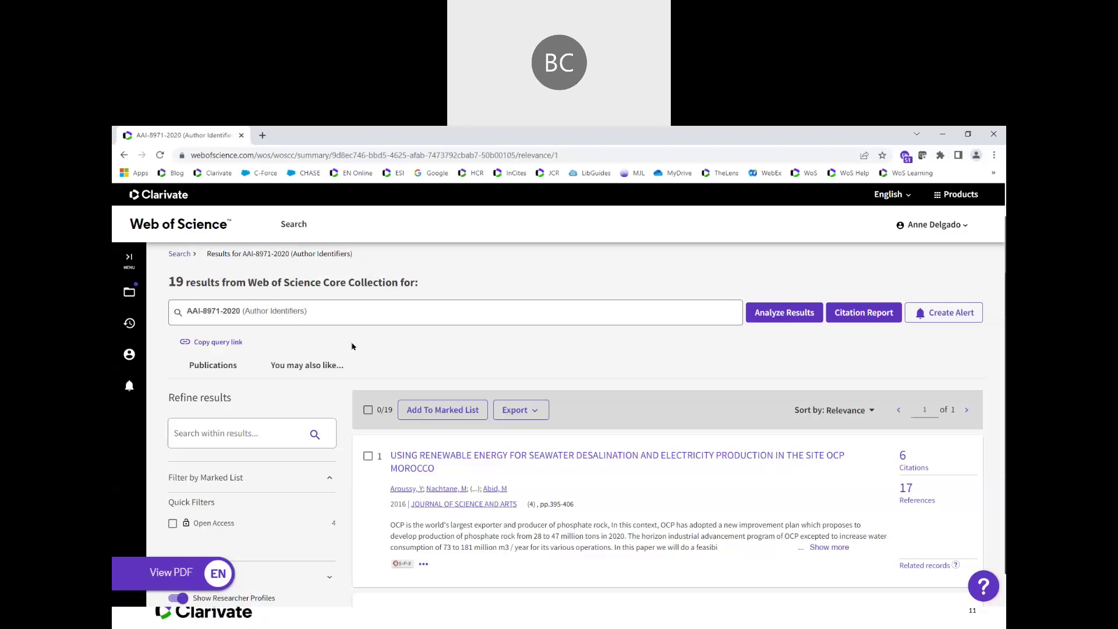
Return to the document search, clear the author identifier, and switch to the researcher search with Name Search as the search type
{"action": "left_click", "coordinate": [178, 255]}
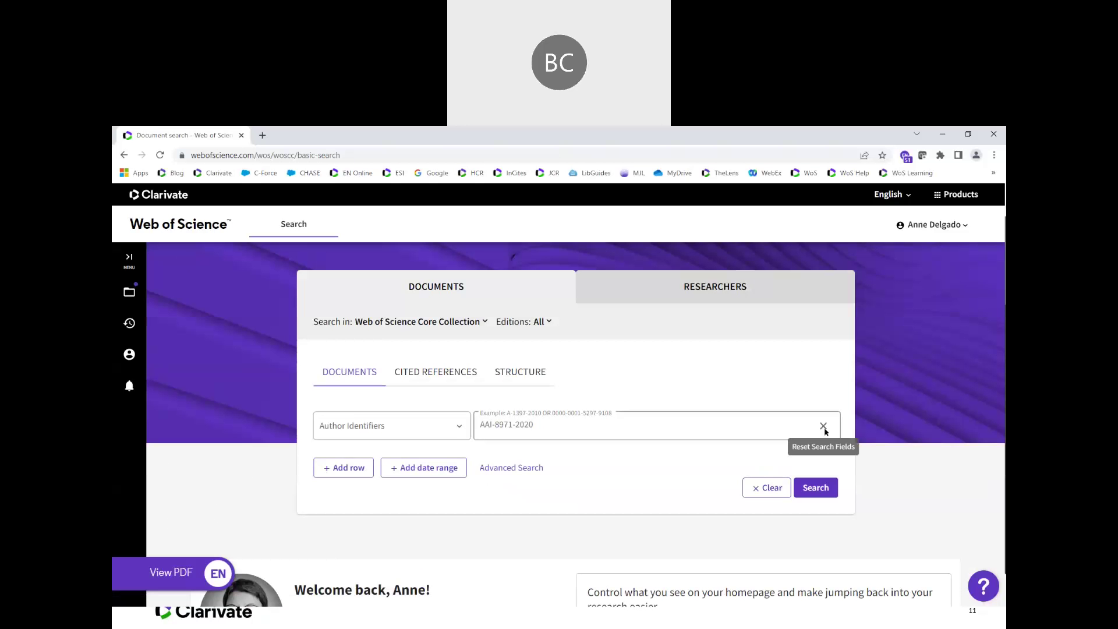
{"action": "left_click", "coordinate": [823, 427]}
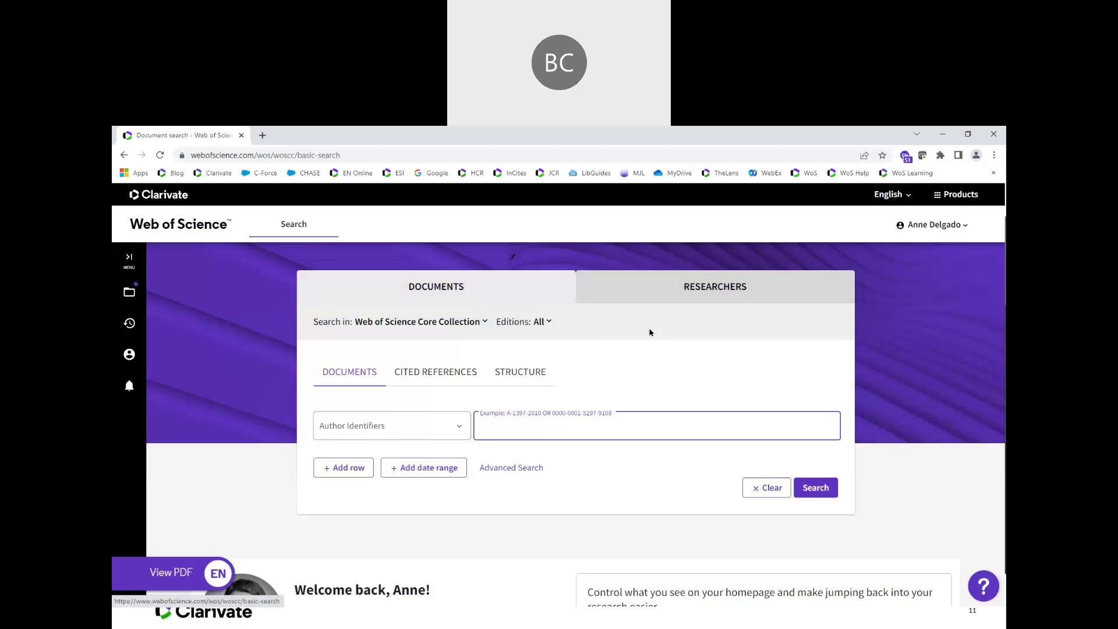
{"action": "left_click", "coordinate": [693, 292]}
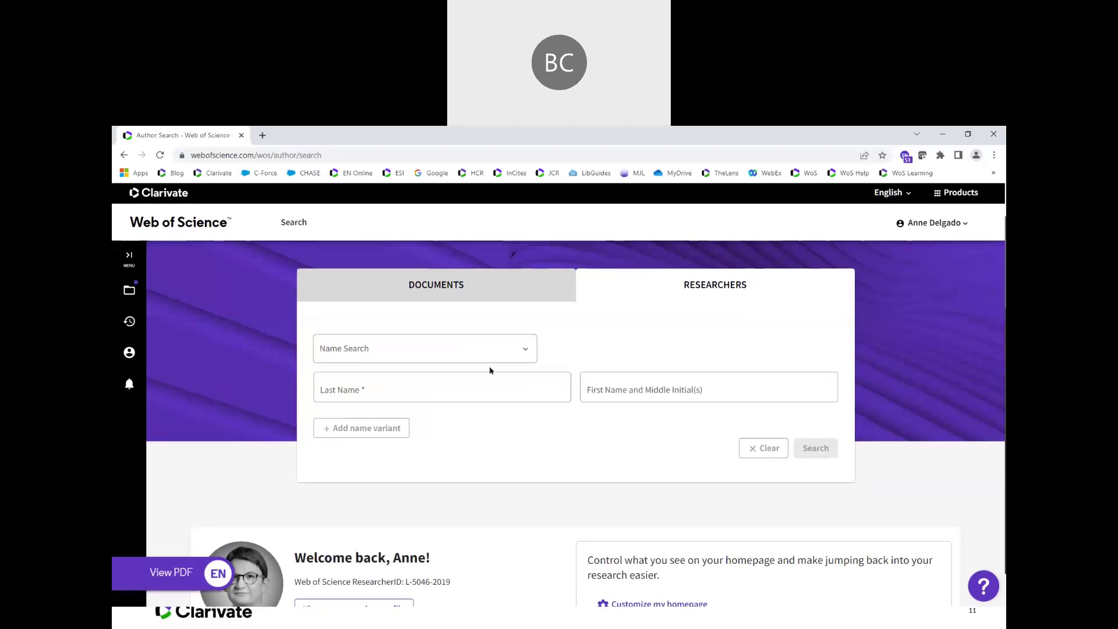
{"action": "left_click", "coordinate": [465, 387]}
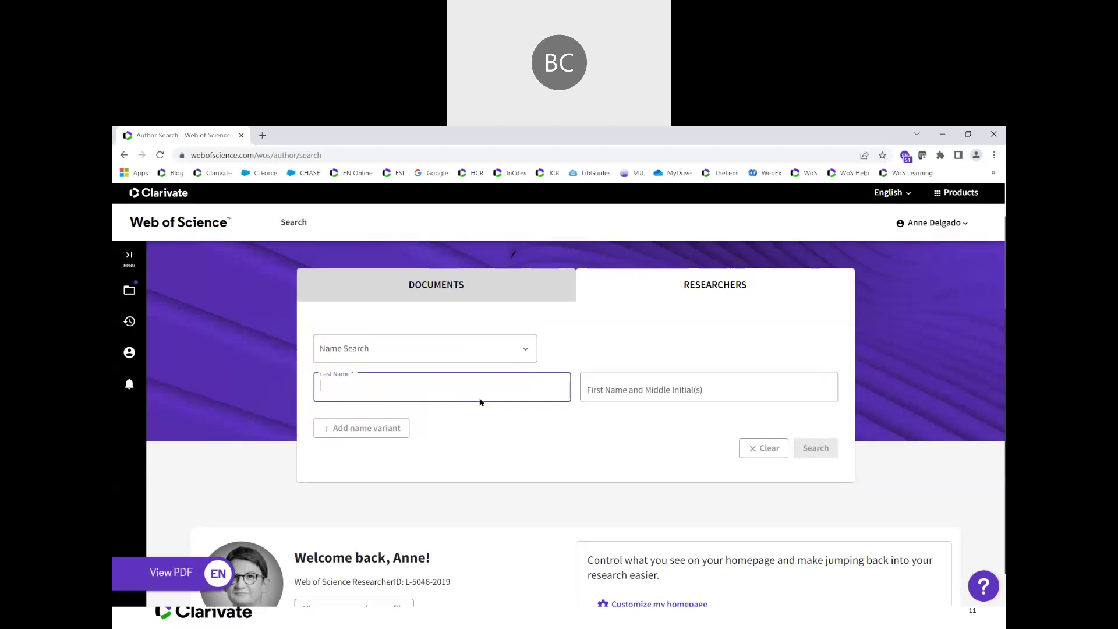
{"action": "left_click", "coordinate": [522, 359]}
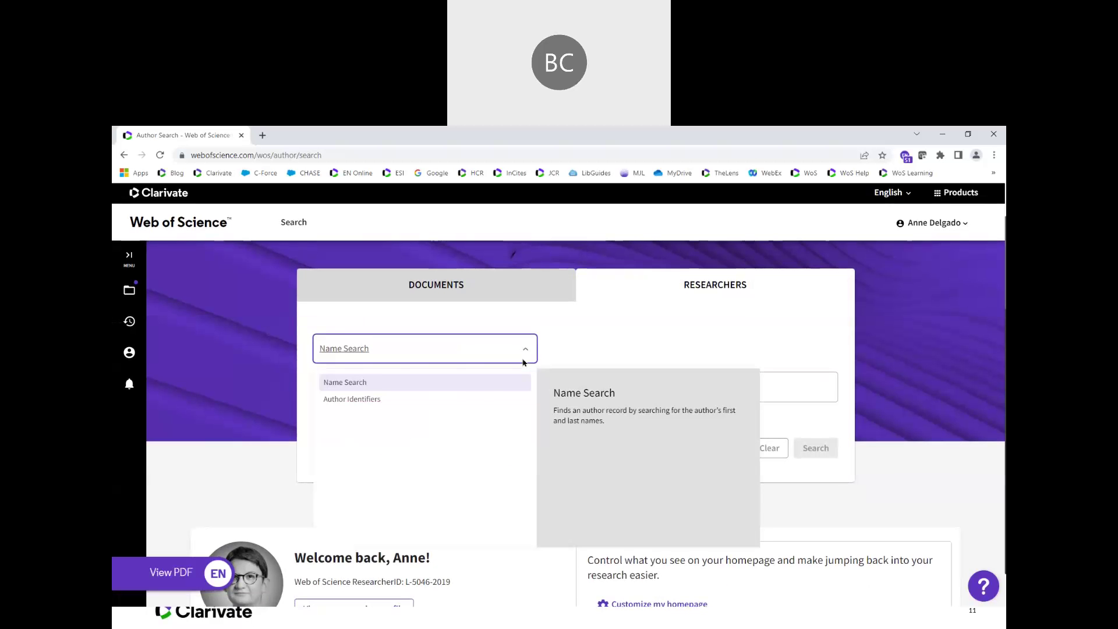
{"action": "left_click", "coordinate": [571, 345]}
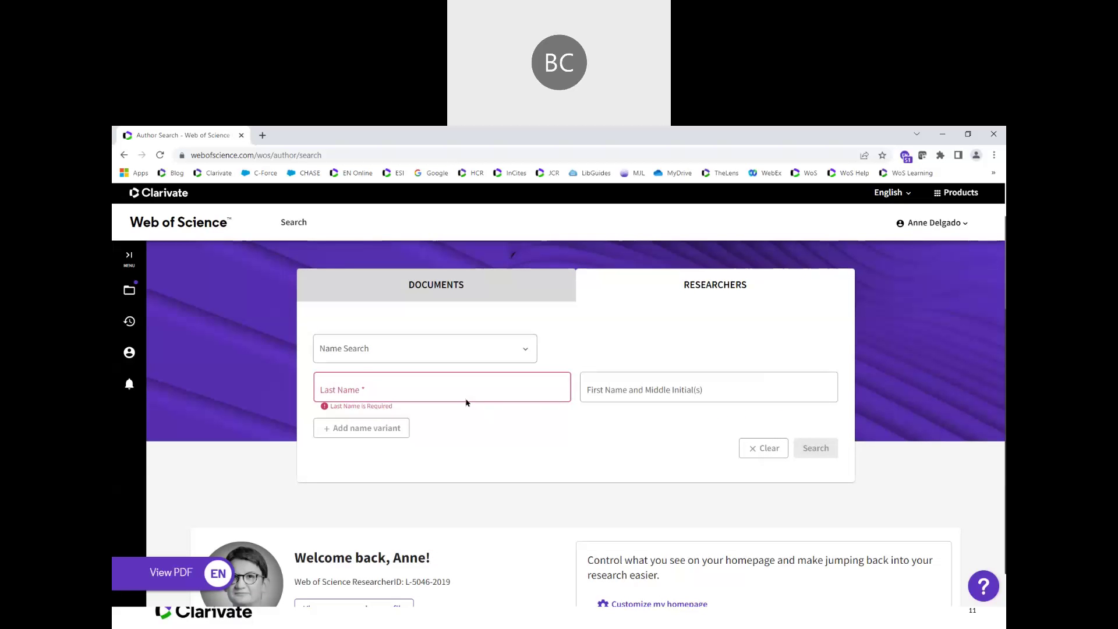
Enter the author's last name and the longer suggested spelling of the first name in the researcher name search
{"action": "left_click", "coordinate": [459, 382]}
{"action": "type", "text": "nachtane"}
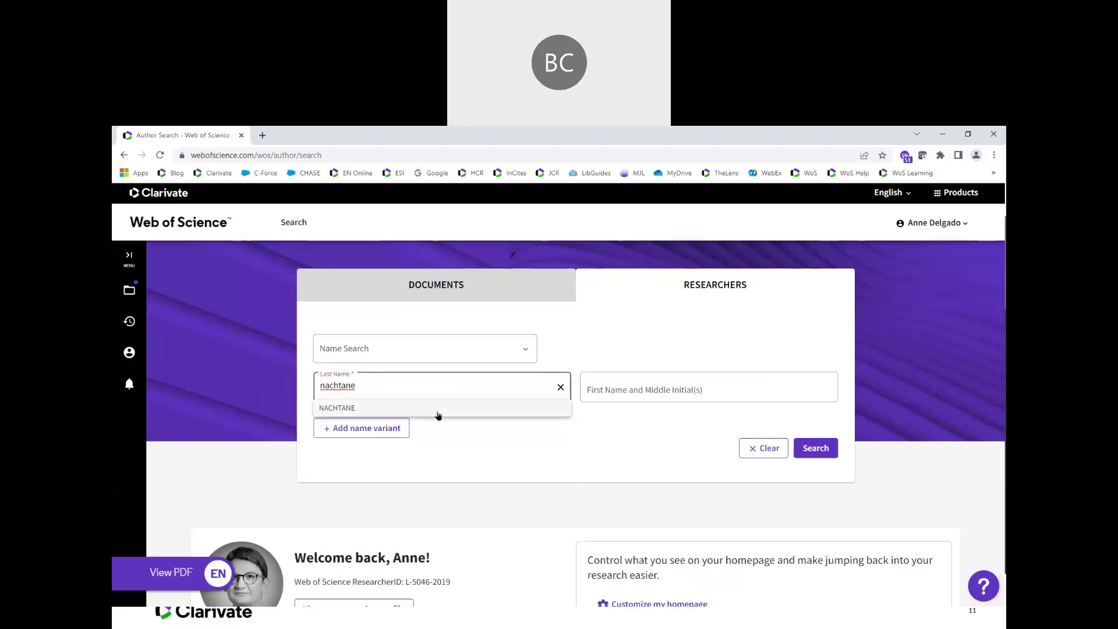
{"action": "left_click", "coordinate": [438, 408]}
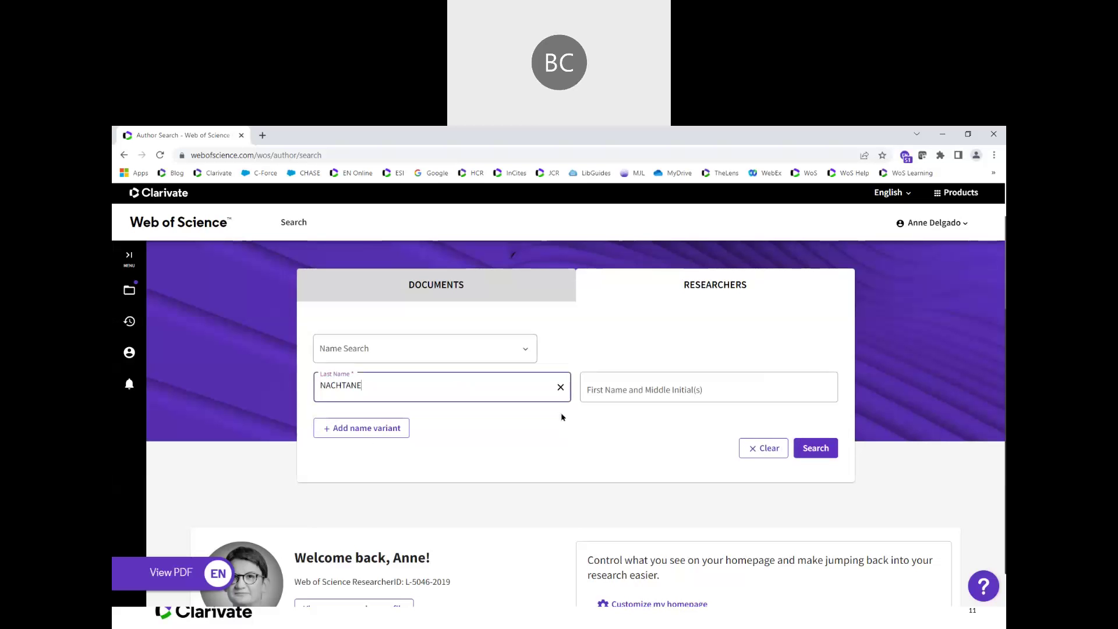
{"action": "left_click", "coordinate": [618, 389]}
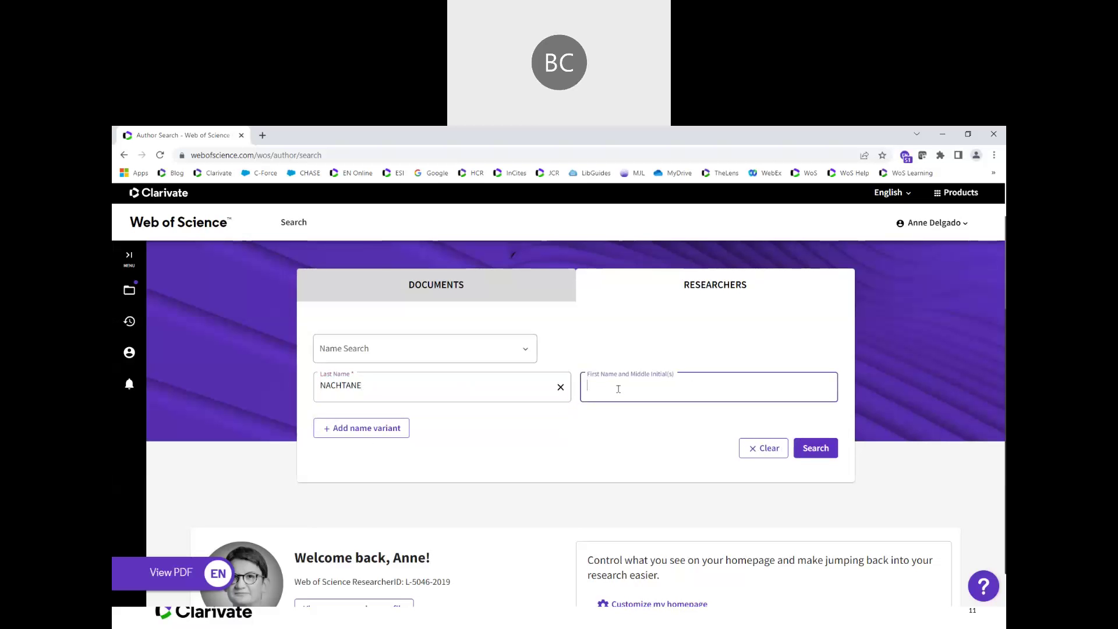
{"action": "type", "text": "m"}
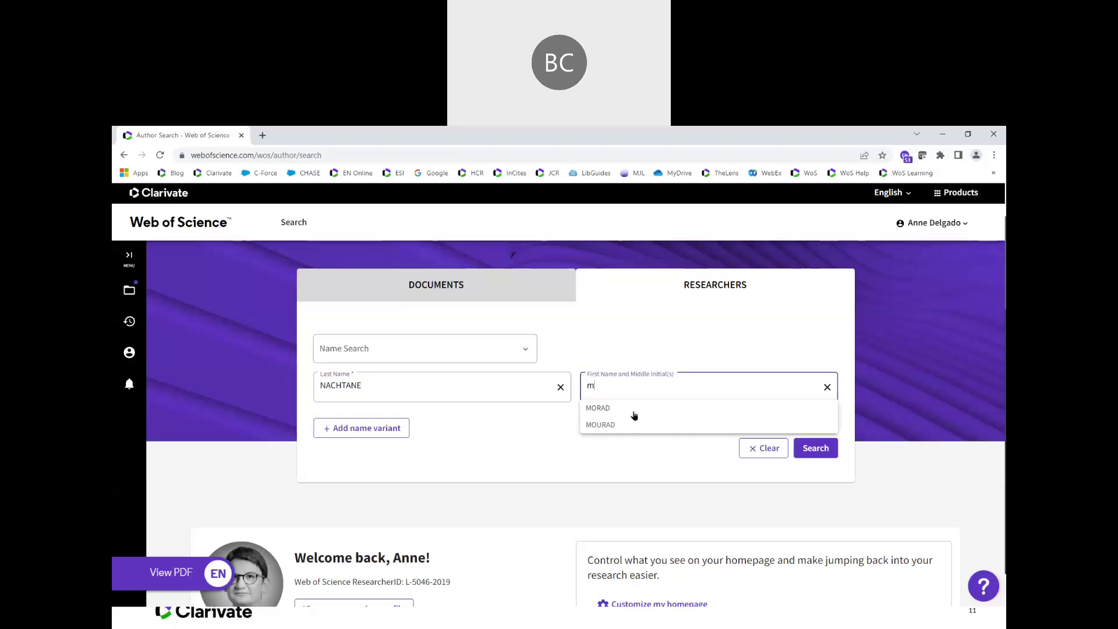
{"action": "left_click", "coordinate": [636, 429]}
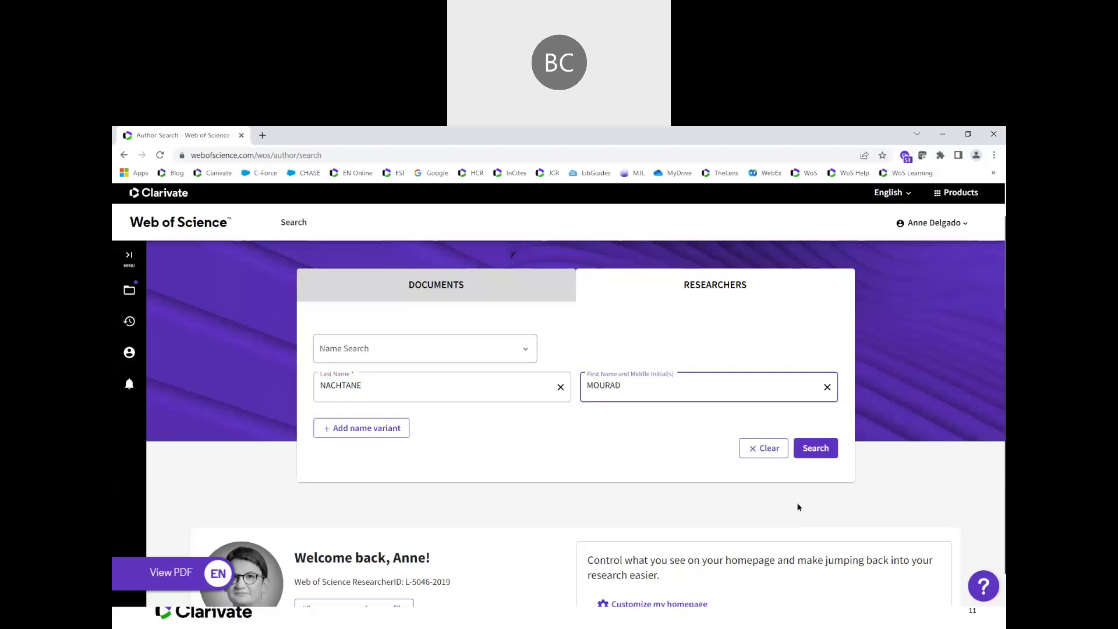
Add a name variant with the same last name and the shorter suggested spelling of the author's first name
{"action": "left_click", "coordinate": [393, 431]}
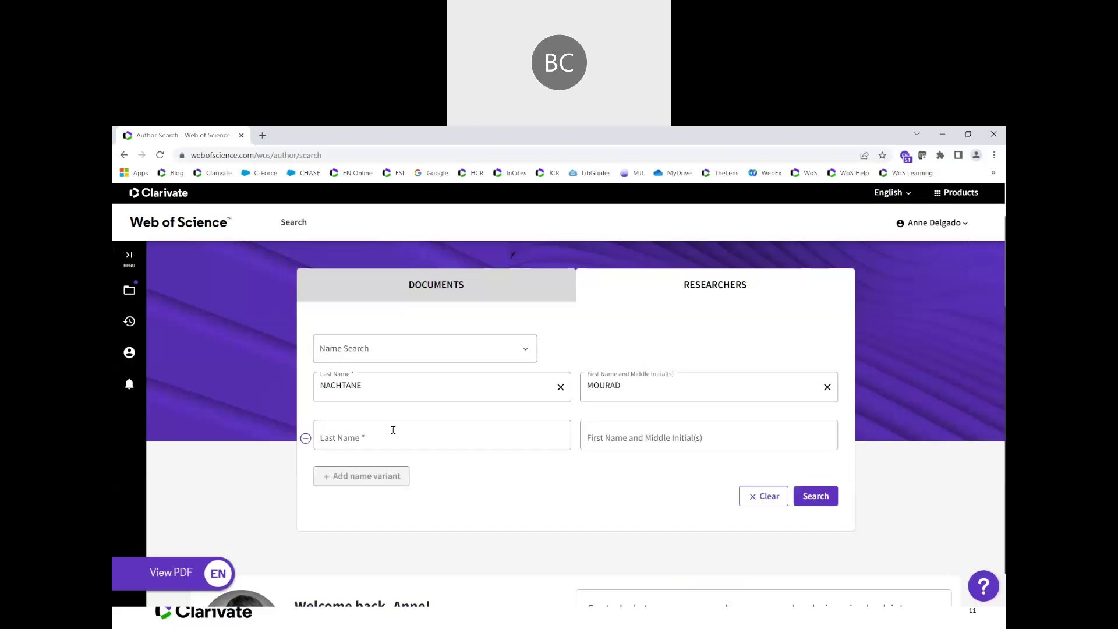
{"action": "left_click", "coordinate": [429, 433]}
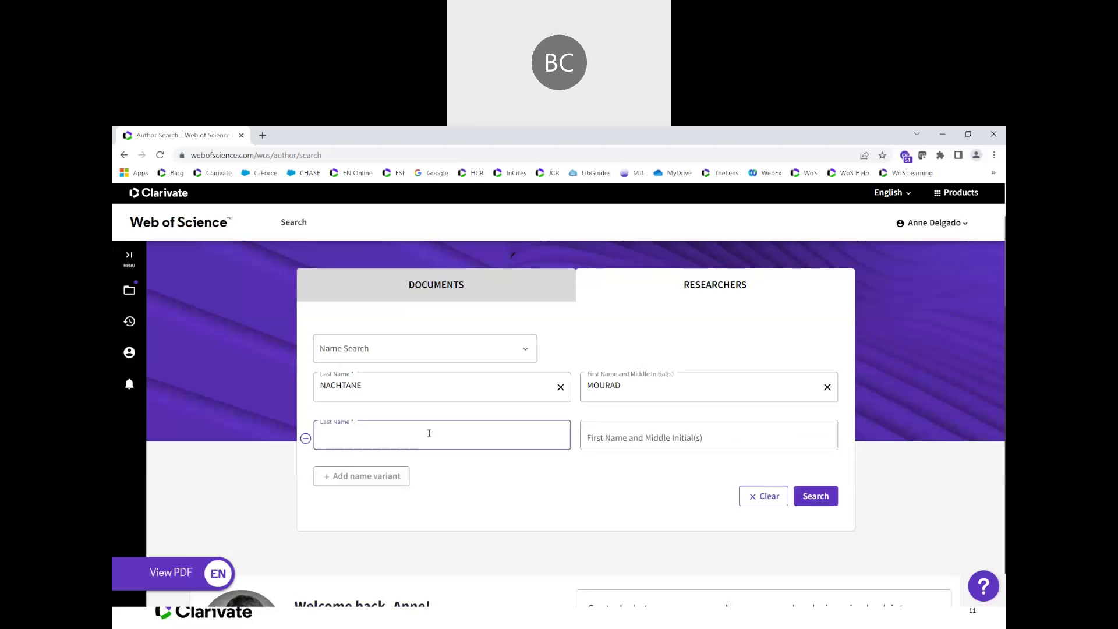
{"action": "type", "text": "n"}
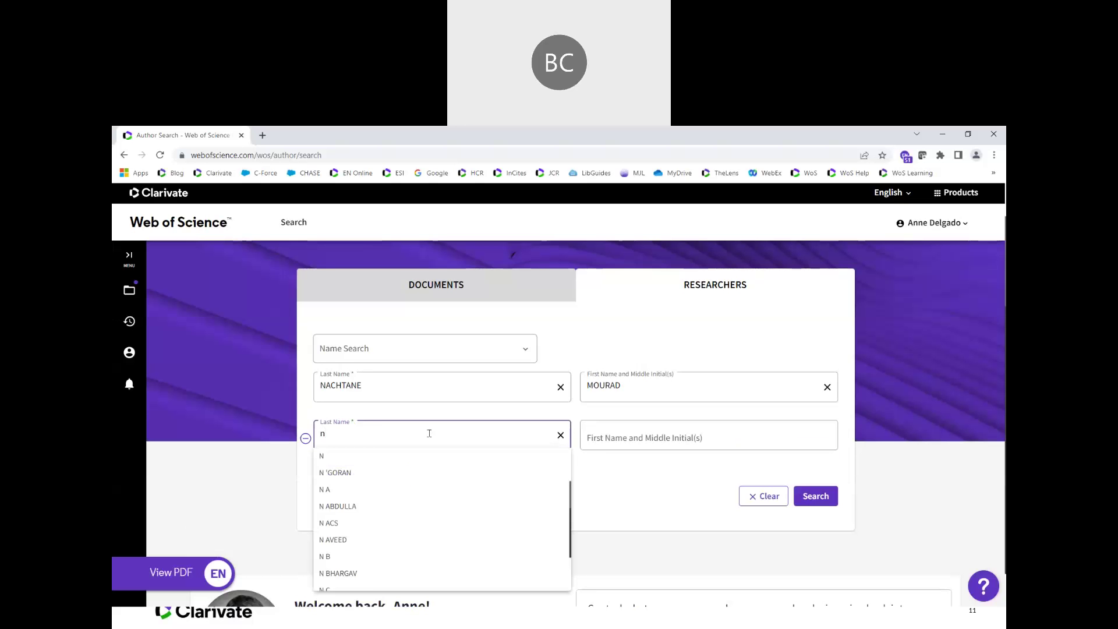
{"action": "type", "text": "ach"}
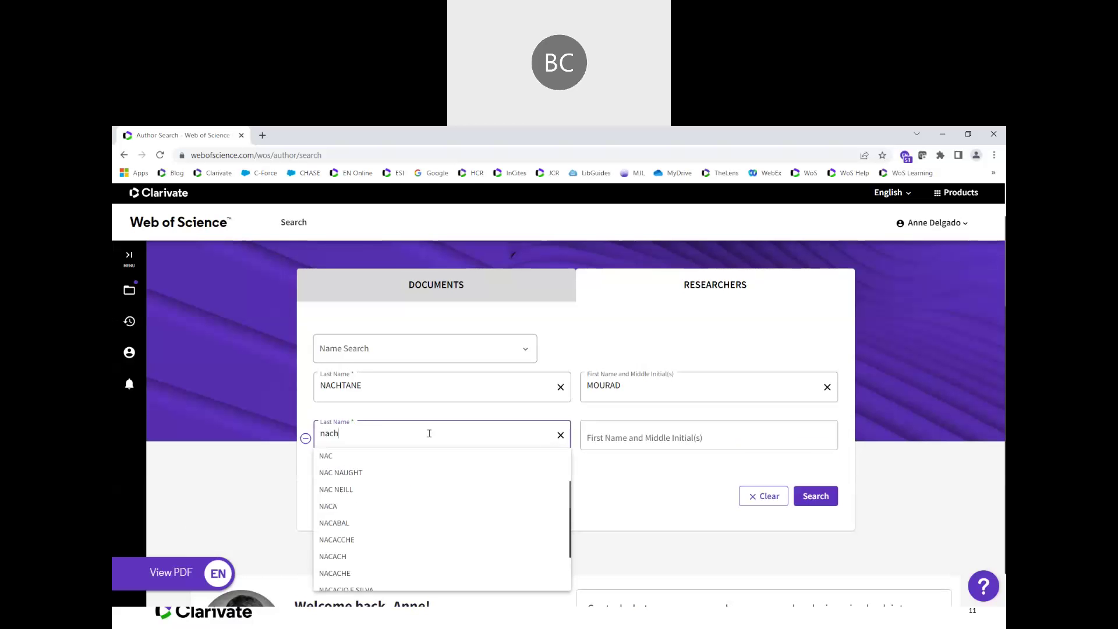
{"action": "type", "text": "tane"}
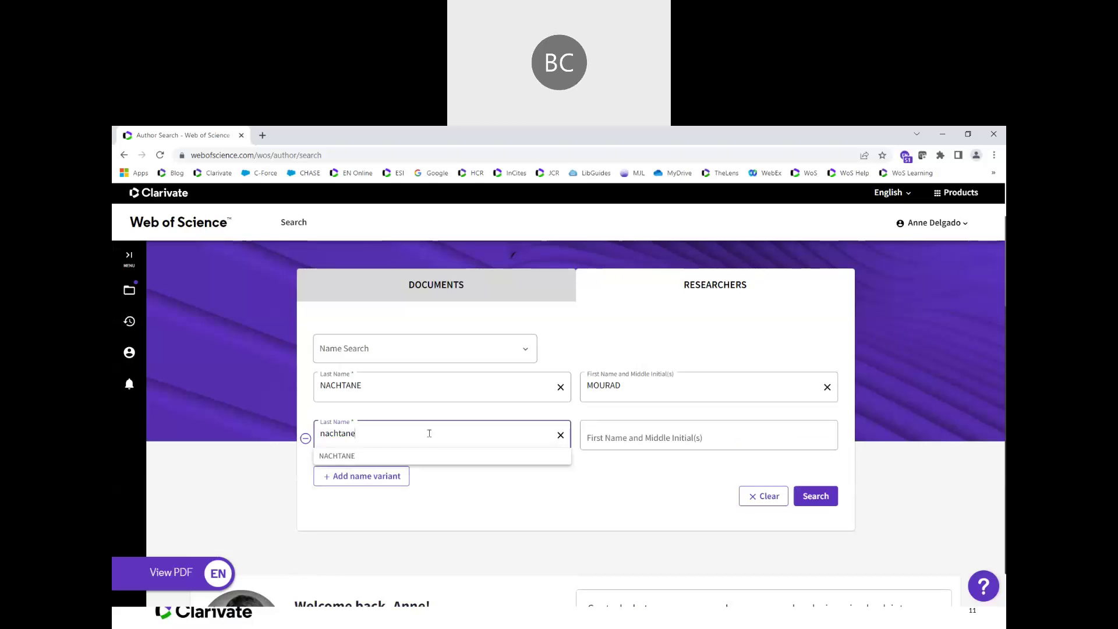
{"action": "left_click_drag", "start_coordinate": [437, 452], "coordinate": [707, 405]}
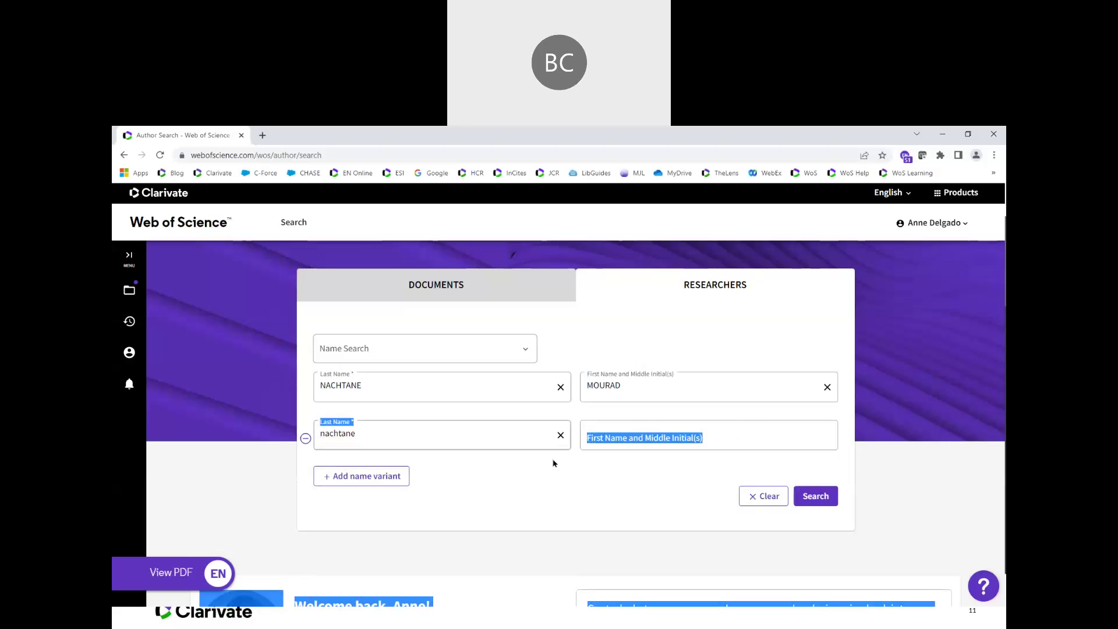
{"action": "left_click", "coordinate": [545, 434]}
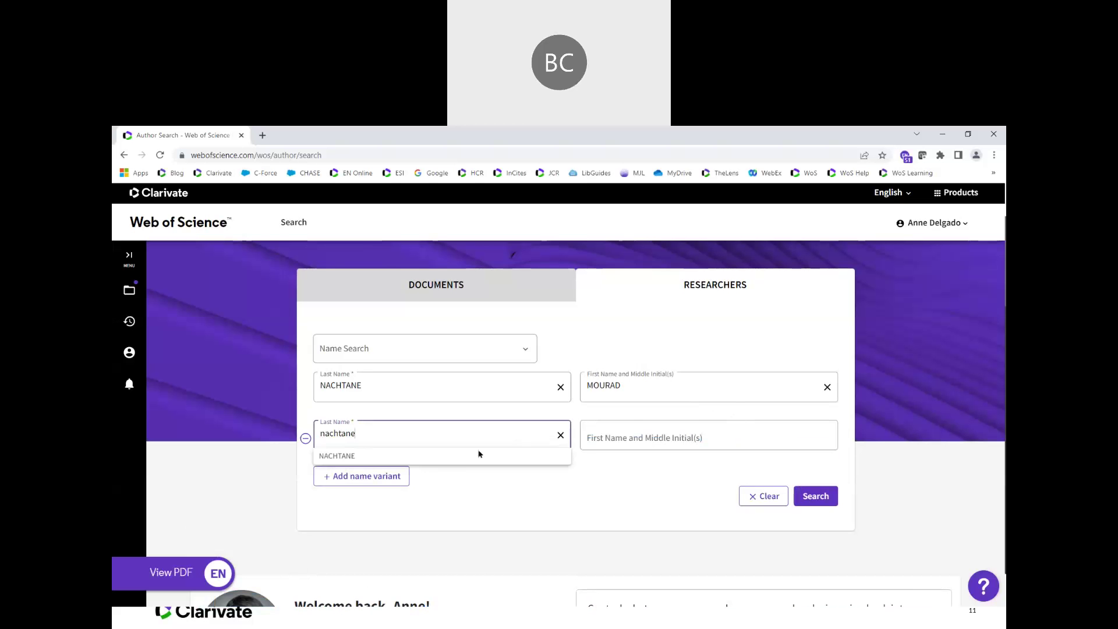
{"action": "left_click", "coordinate": [463, 463]}
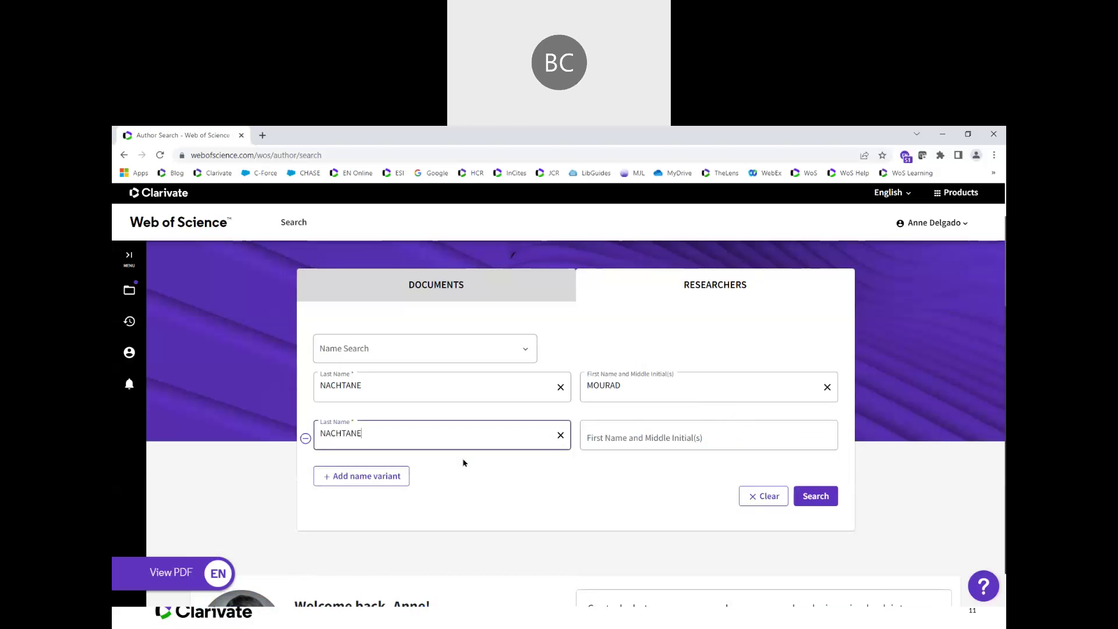
{"action": "left_click", "coordinate": [716, 435]}
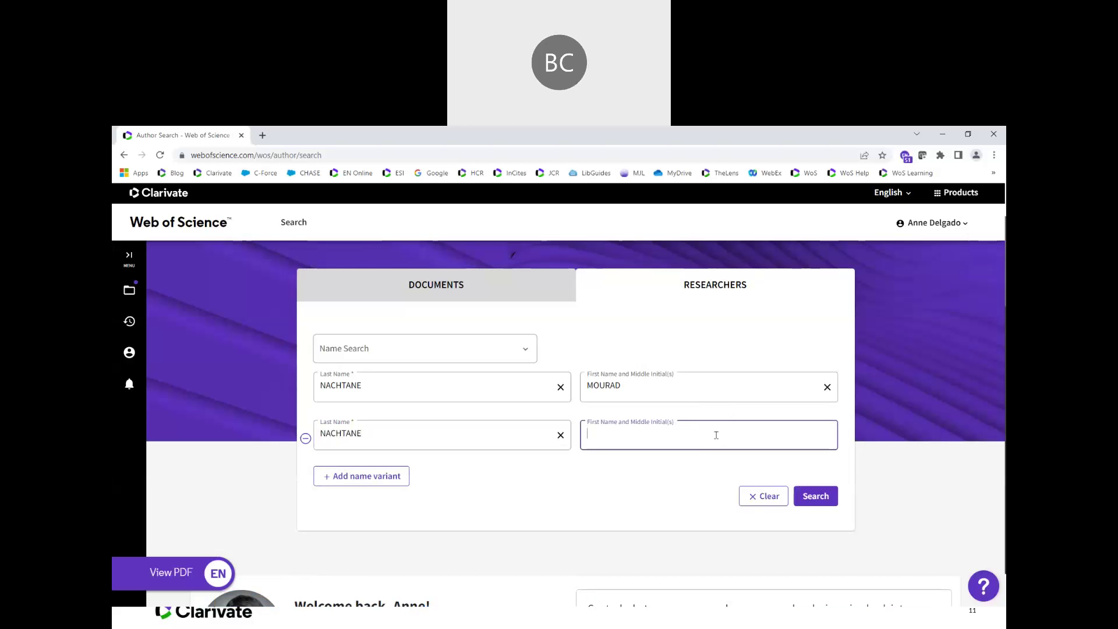
{"action": "type", "text": "m"}
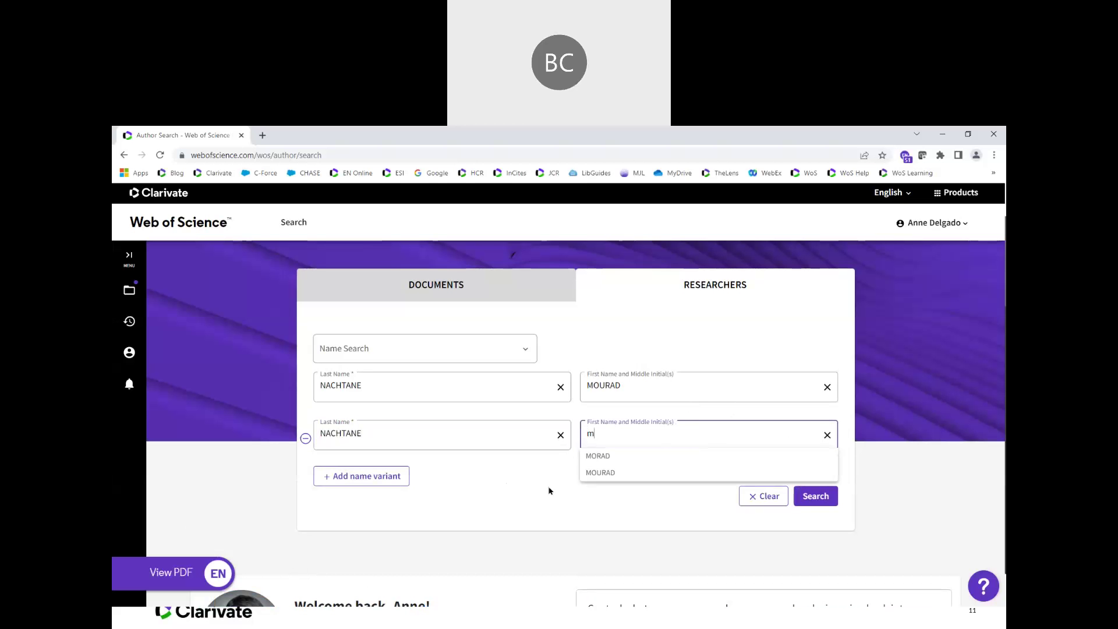
{"action": "left_click", "coordinate": [598, 456]}
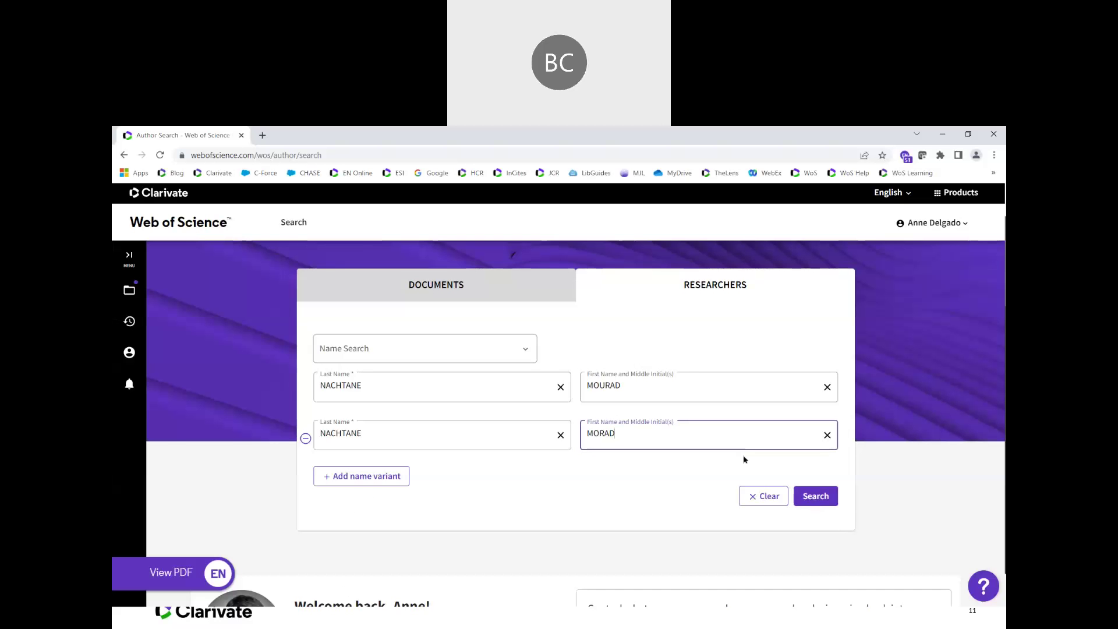
Search researchers for both name variants and compare the affiliations, ResearcherIDs, published names and document counts of the author records
{"action": "left_click", "coordinate": [821, 501]}
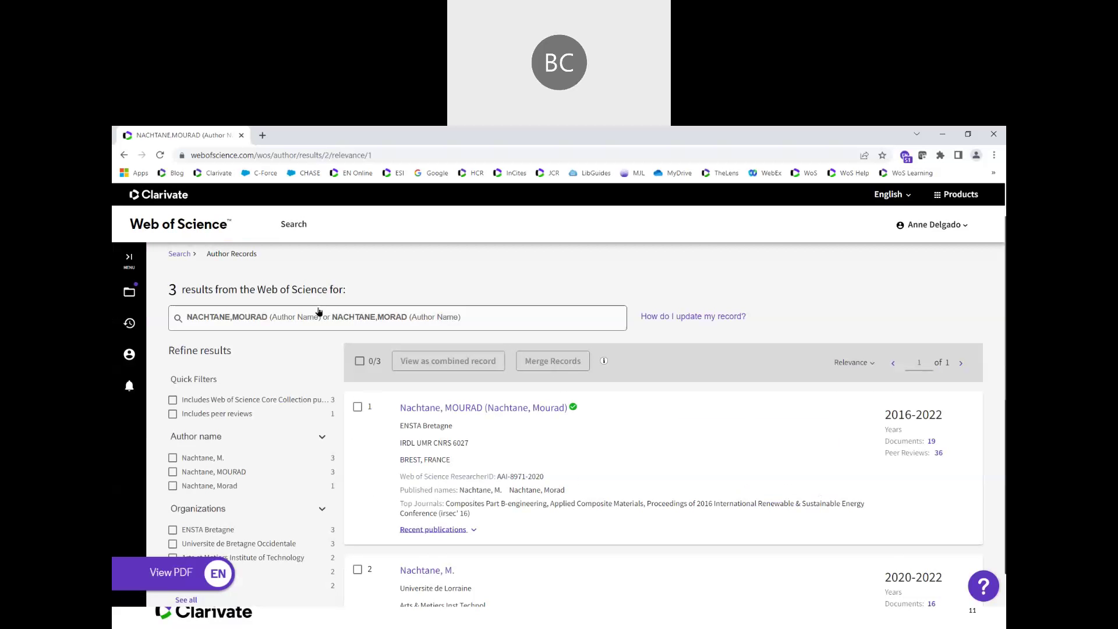
{"action": "scroll", "coordinate": [703, 419], "scroll_direction": "down", "scroll_amount": 3}
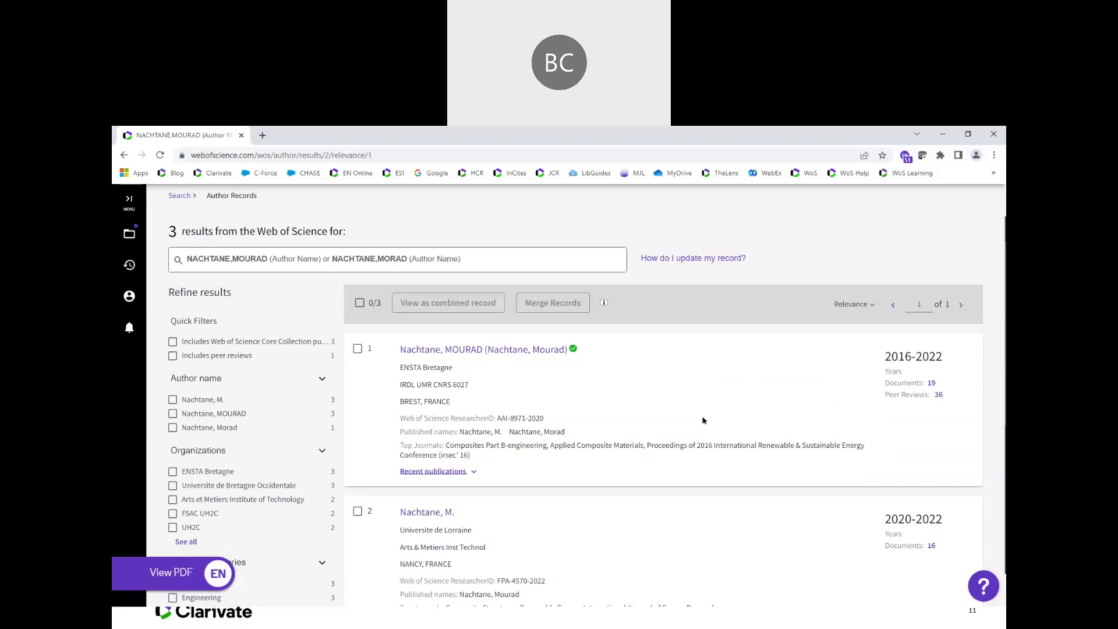
{"action": "scroll", "coordinate": [703, 419], "scroll_direction": "down", "scroll_amount": 5}
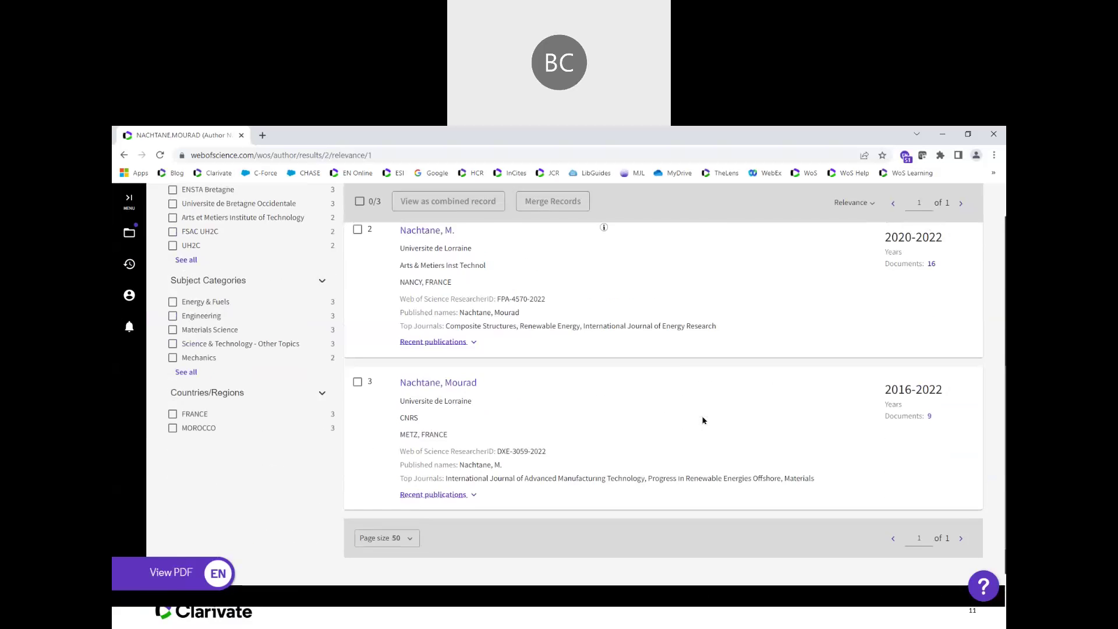
{"action": "scroll", "coordinate": [703, 421], "scroll_direction": "up", "scroll_amount": 3}
{"action": "scroll", "coordinate": [703, 420], "scroll_direction": "up", "scroll_amount": 4}
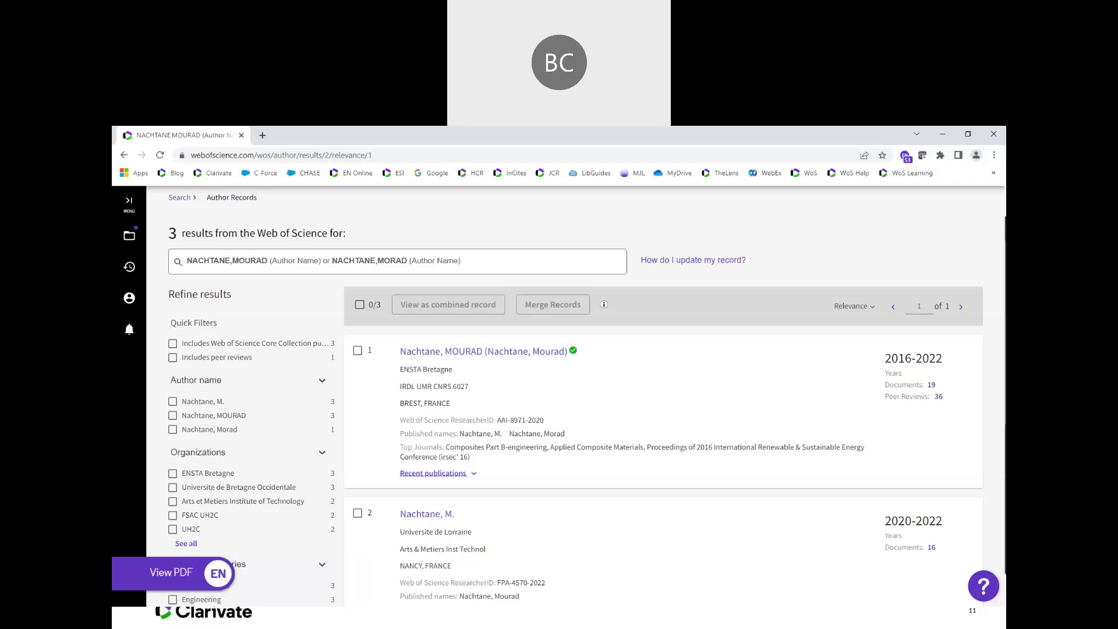
{"action": "scroll", "coordinate": [637, 414], "scroll_direction": "down", "scroll_amount": 1}
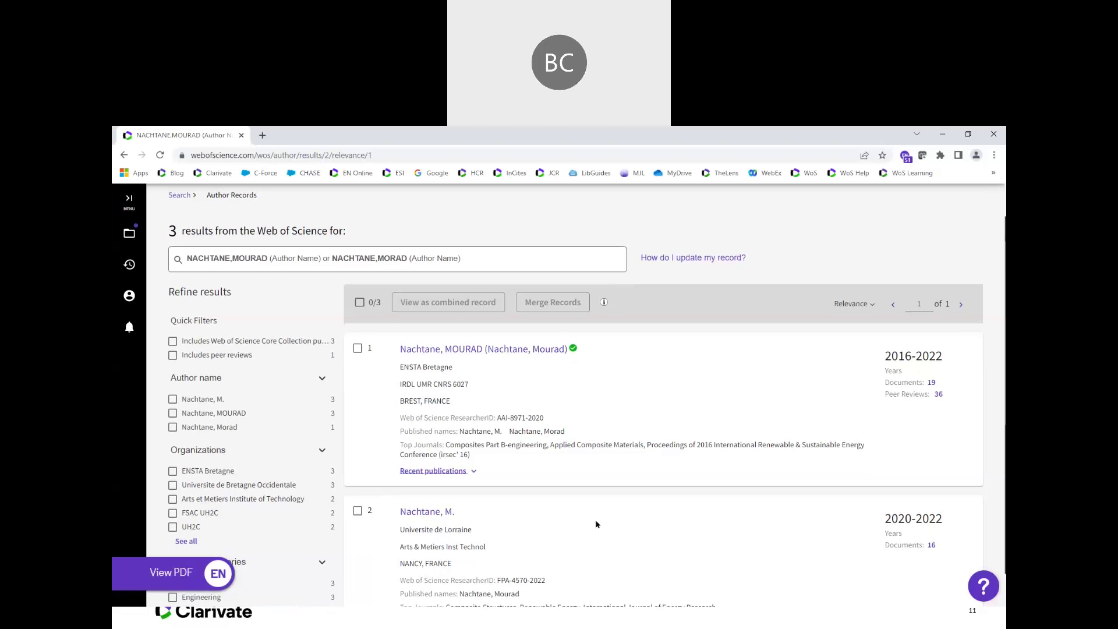
{"action": "scroll", "coordinate": [594, 521], "scroll_direction": "down", "scroll_amount": 1}
{"action": "scroll", "coordinate": [460, 470], "scroll_direction": "down", "scroll_amount": 2}
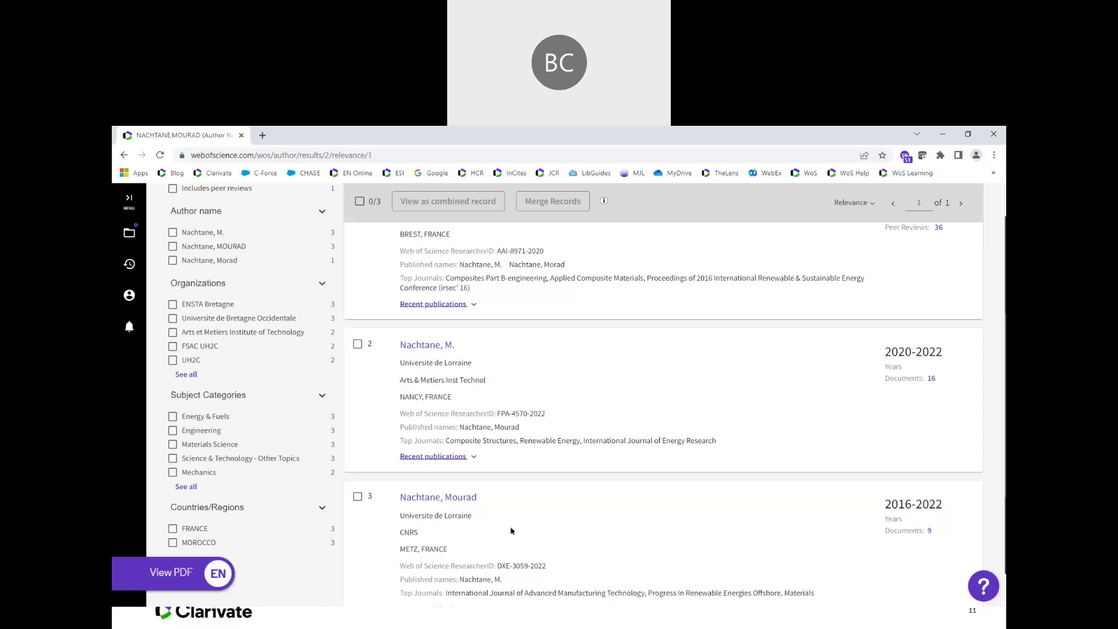
{"action": "scroll", "coordinate": [512, 531], "scroll_direction": "up", "scroll_amount": 2}
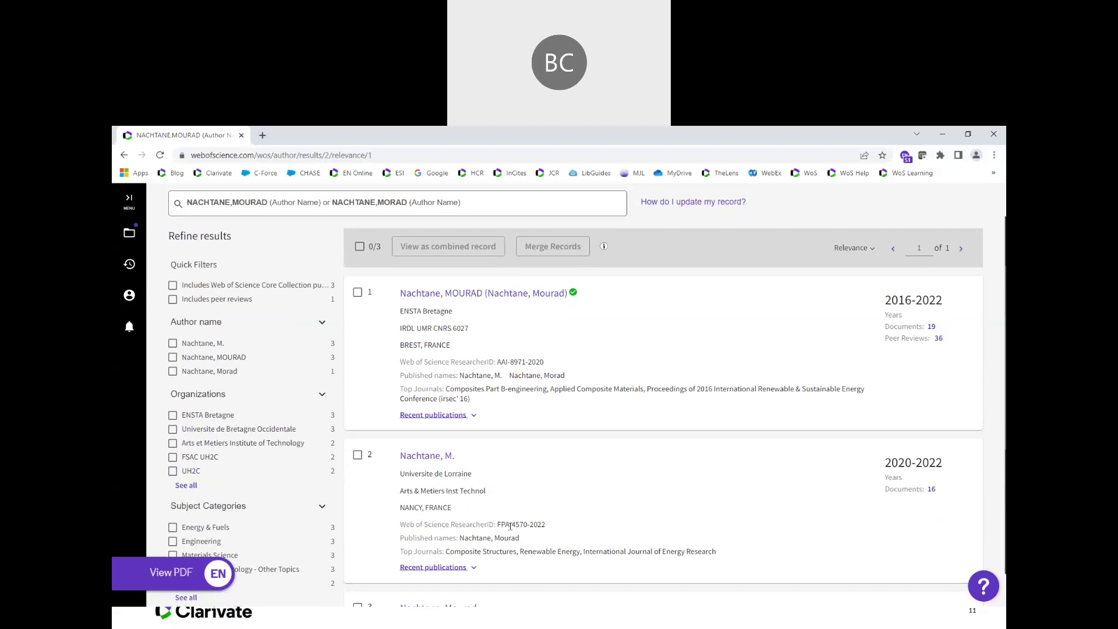
{"action": "scroll", "coordinate": [511, 526], "scroll_direction": "up", "scroll_amount": 2}
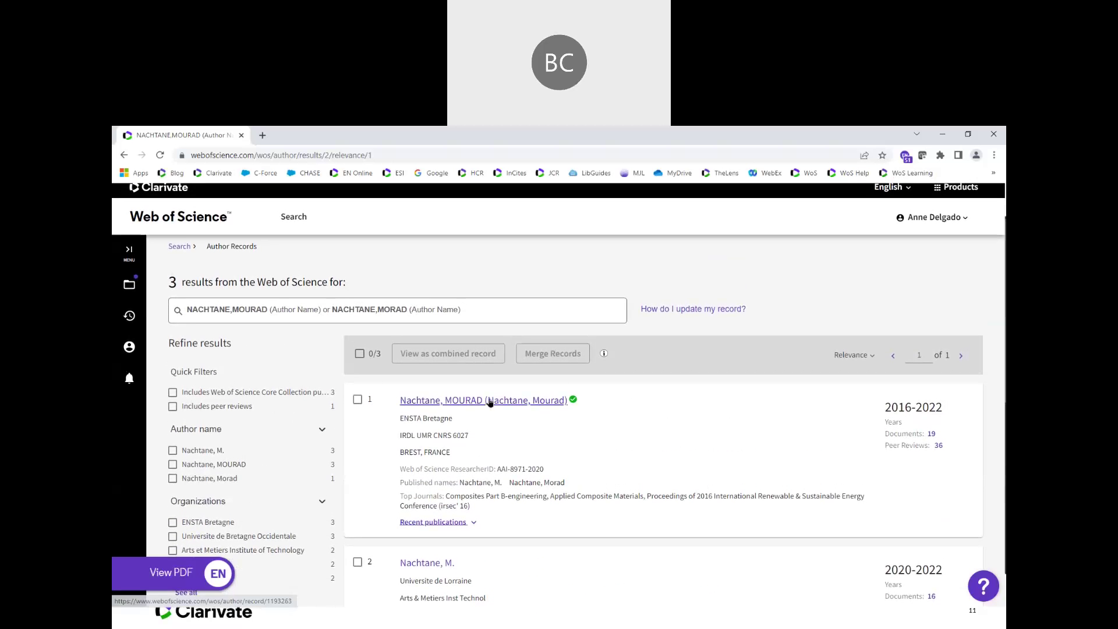
Open the first, verified author record in a new browser tab, reload it, and look over the profile
{"action": "right_click", "coordinate": [491, 400]}
{"action": "left_click", "coordinate": [524, 407]}
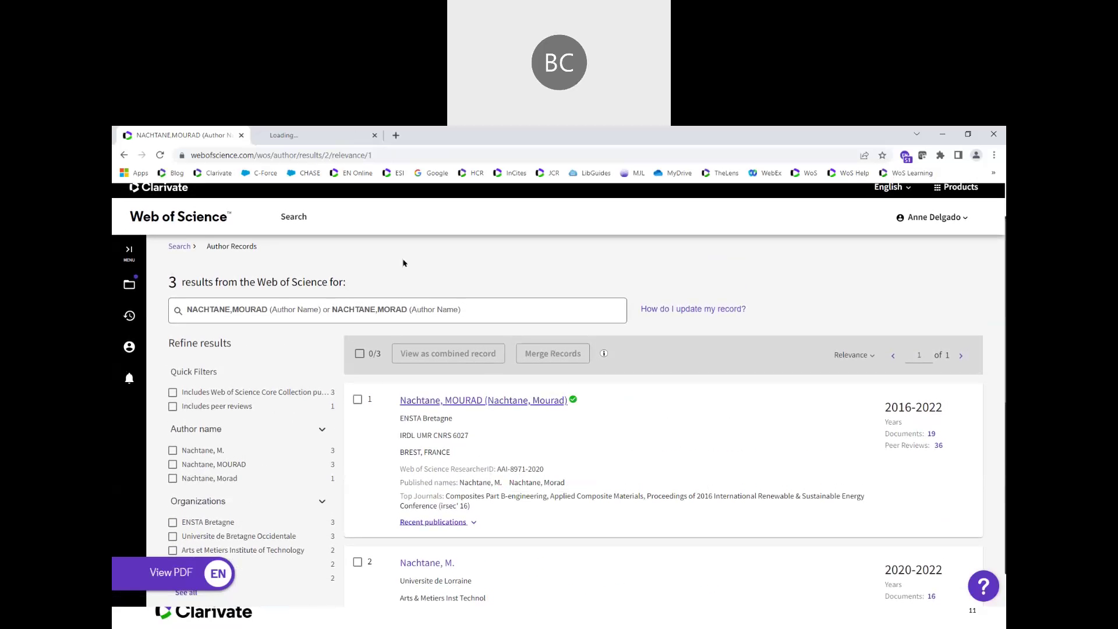
{"action": "left_click", "coordinate": [335, 139]}
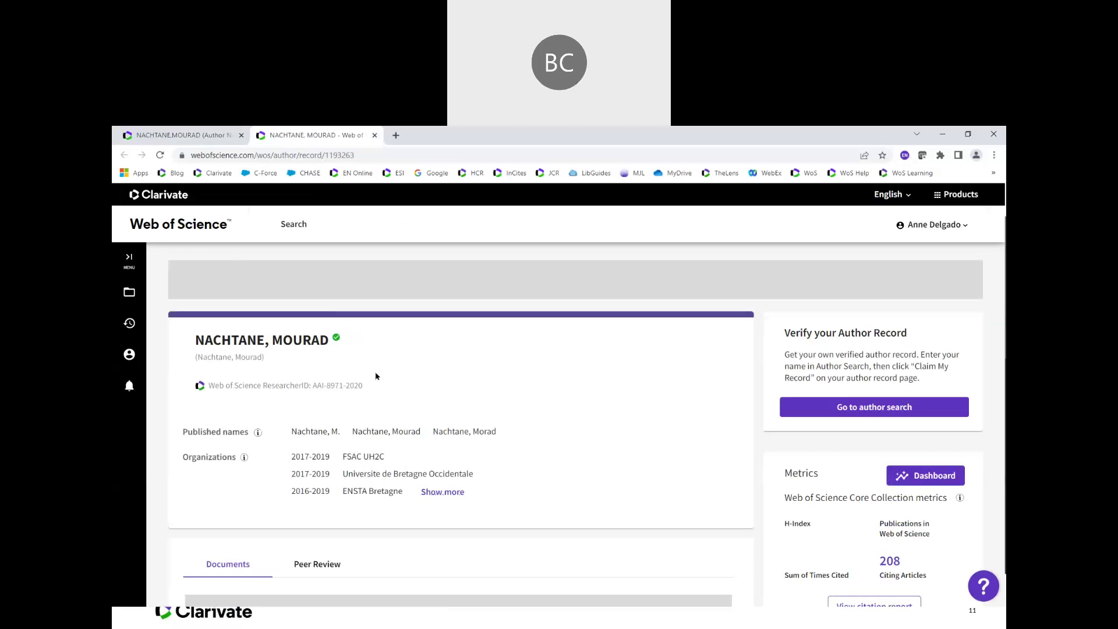
{"action": "left_click", "coordinate": [161, 155]}
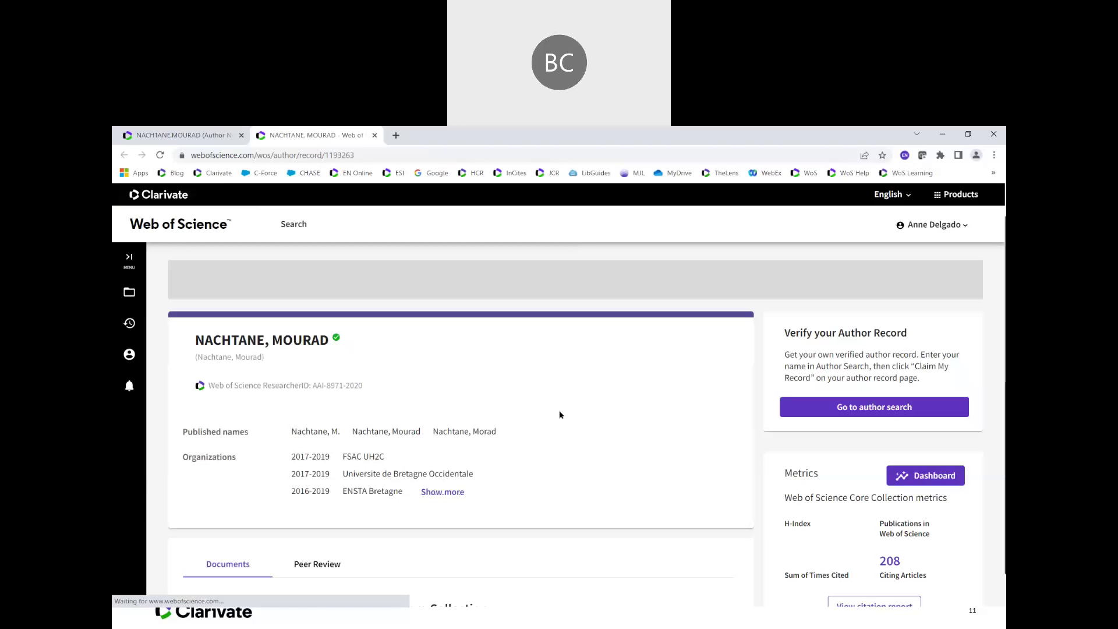
{"action": "scroll", "coordinate": [559, 417], "scroll_direction": "down", "scroll_amount": 3}
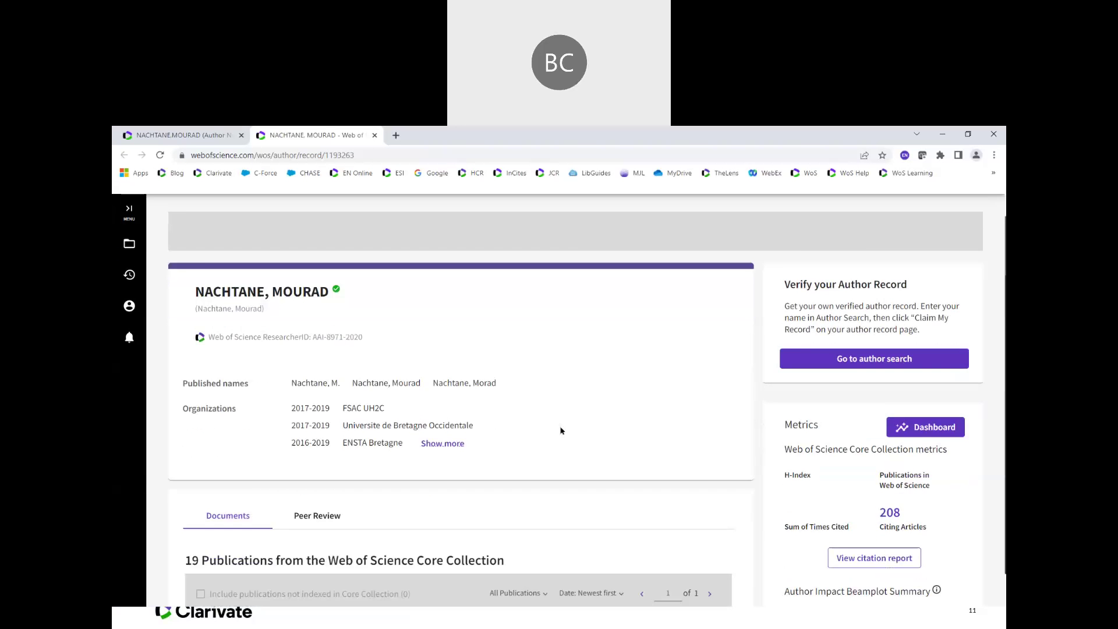
{"action": "scroll", "coordinate": [561, 430], "scroll_direction": "up", "scroll_amount": 3}
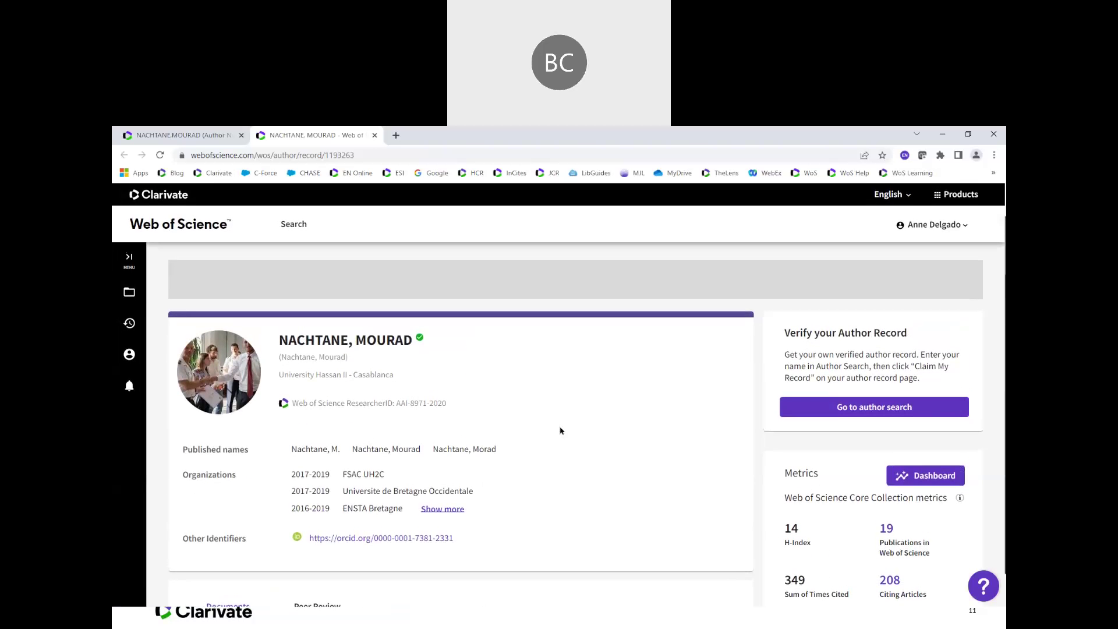
Examine the Web of Science ResearcherID on the verified author record
{"action": "scroll", "coordinate": [561, 430], "scroll_direction": "down", "scroll_amount": 1}
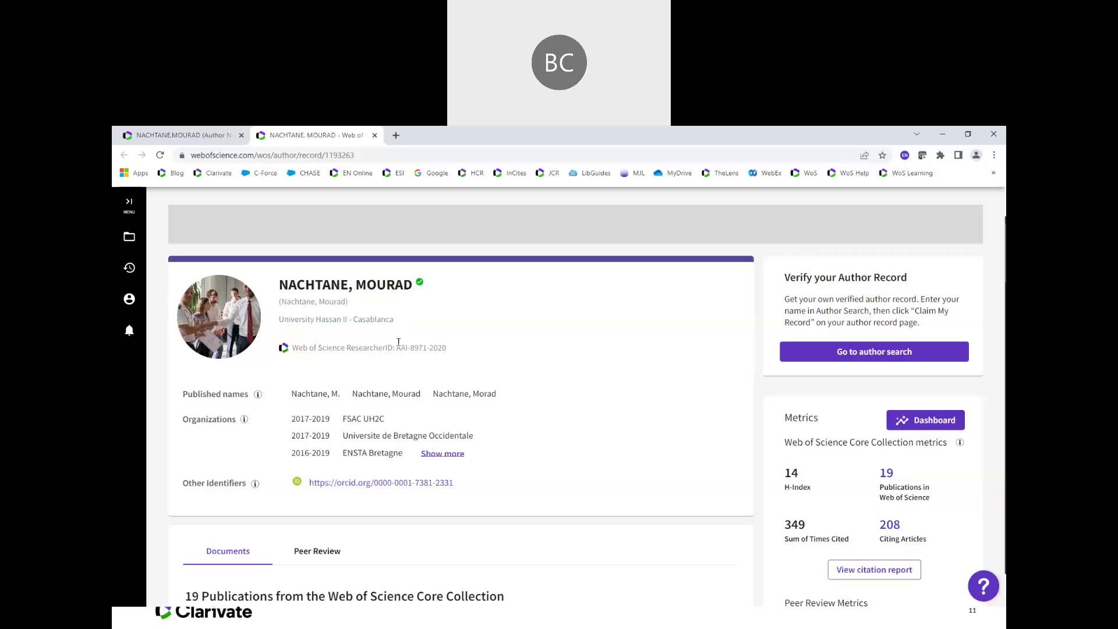
{"action": "left_click_drag", "start_coordinate": [395, 348], "coordinate": [444, 345]}
{"action": "left_click", "coordinate": [477, 361]}
Open the verified author's linked ORCID record in a new browser tab, look over its works, and return to the author record
{"action": "right_click", "coordinate": [354, 490]}
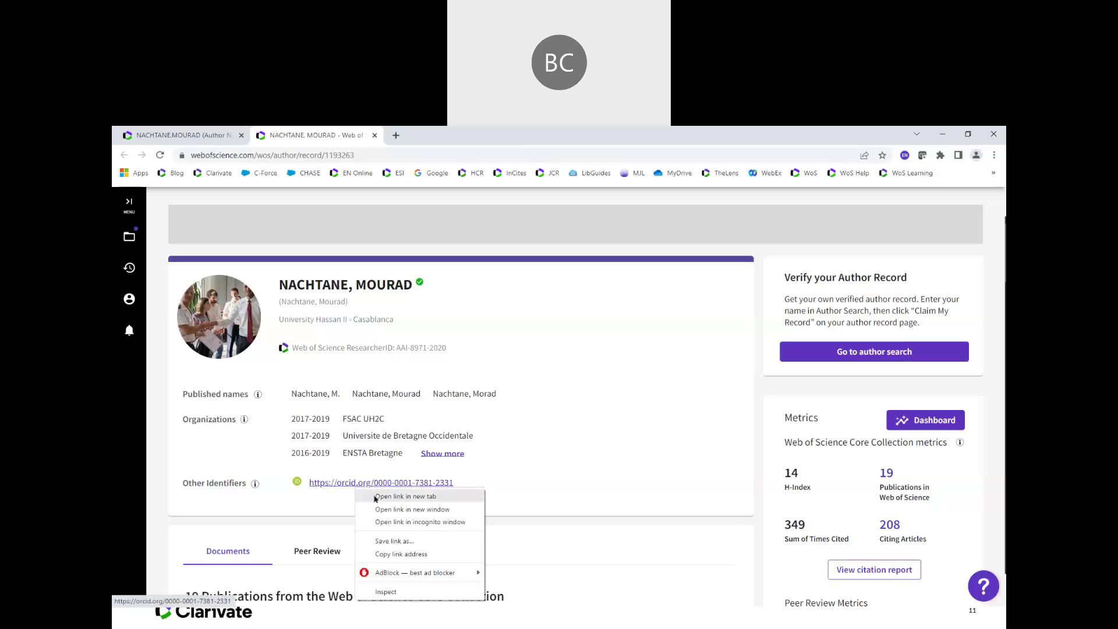
{"action": "left_click", "coordinate": [385, 497]}
{"action": "left_click", "coordinate": [447, 137]}
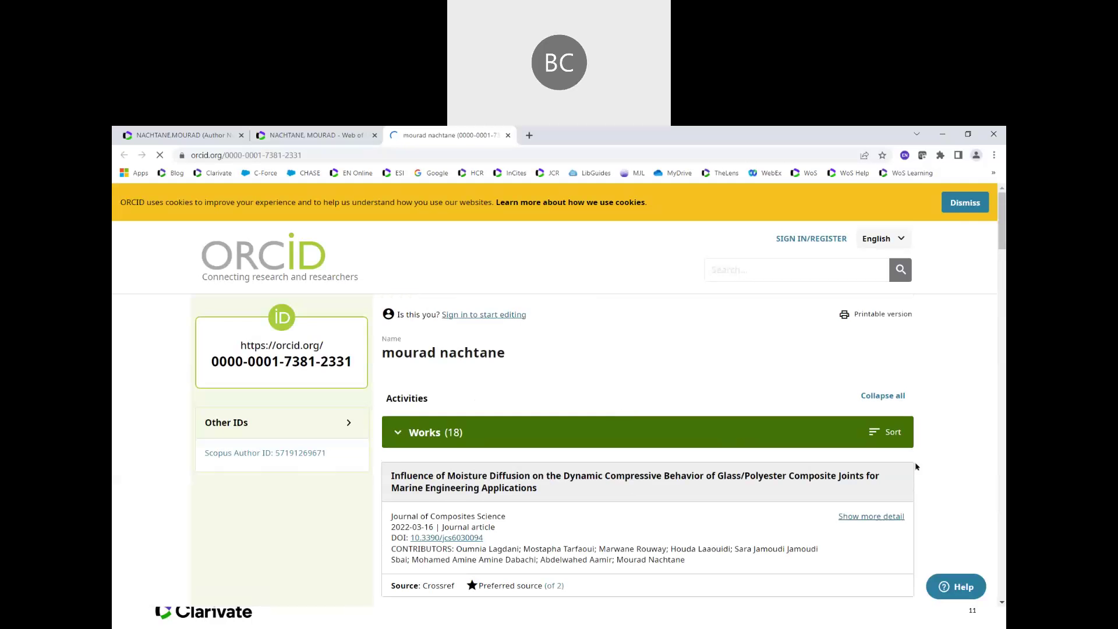
{"action": "scroll", "coordinate": [935, 475], "scroll_direction": "down", "scroll_amount": 4}
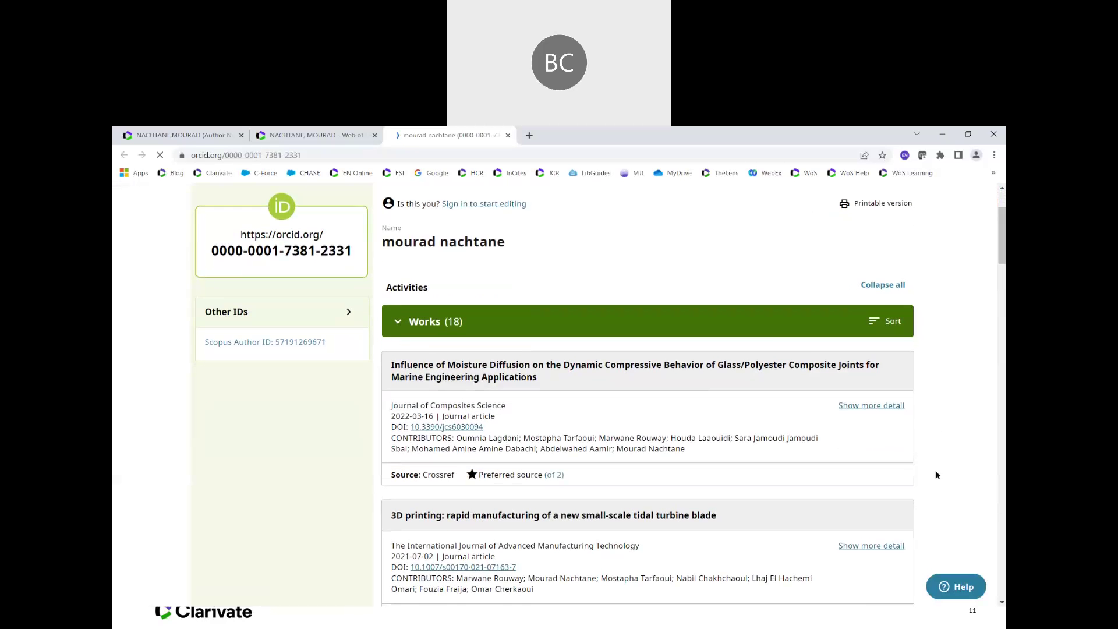
{"action": "scroll", "coordinate": [936, 474], "scroll_direction": "up", "scroll_amount": 4}
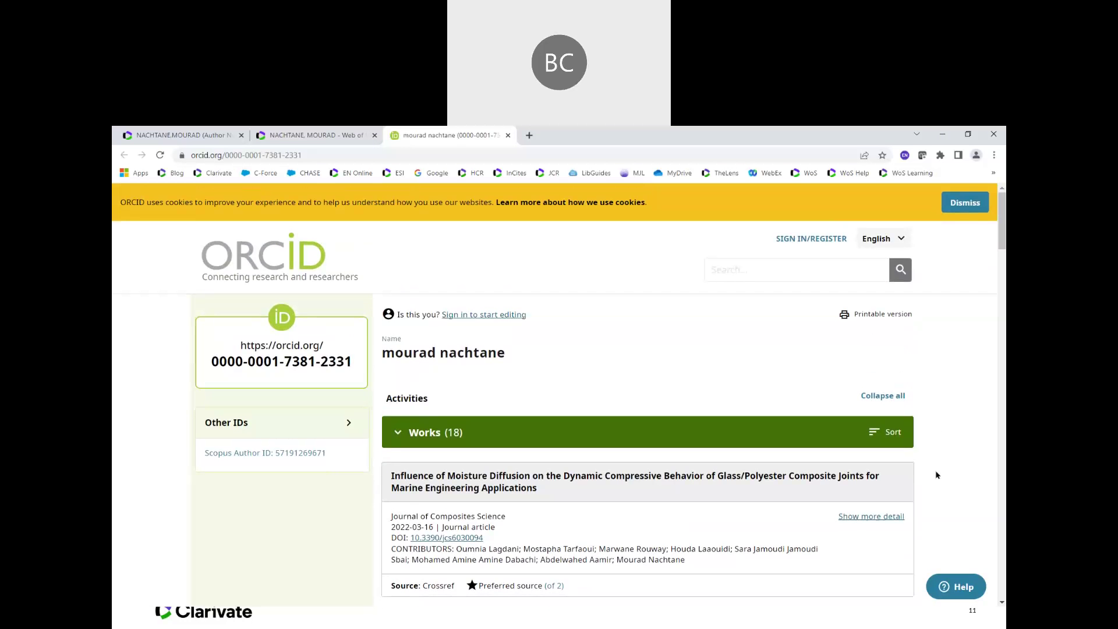
{"action": "left_click", "coordinate": [312, 135]}
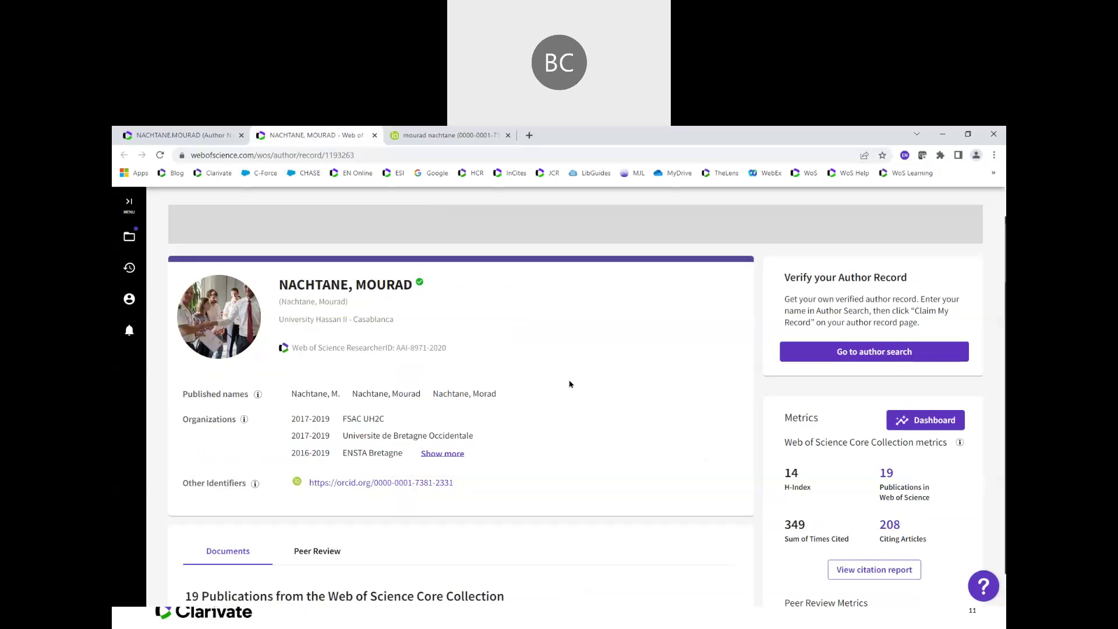
Return to the researcher search results and open the second author record in a new browser tab
{"action": "left_click", "coordinate": [198, 141]}
{"action": "scroll", "coordinate": [412, 366], "scroll_direction": "down", "scroll_amount": 4}
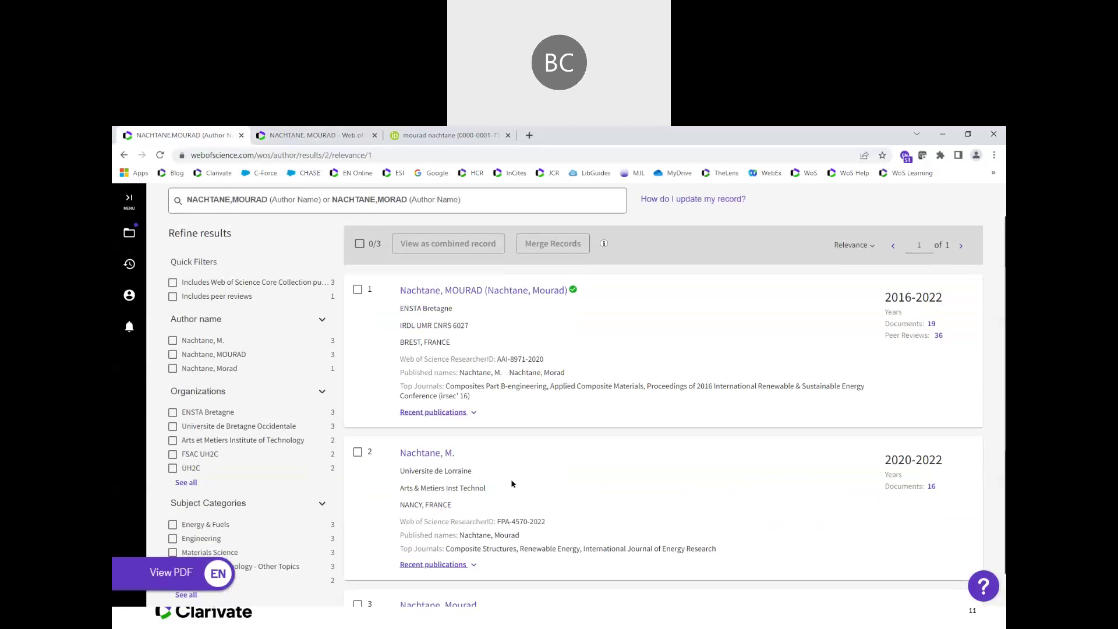
{"action": "scroll", "coordinate": [413, 366], "scroll_direction": "down", "scroll_amount": 1}
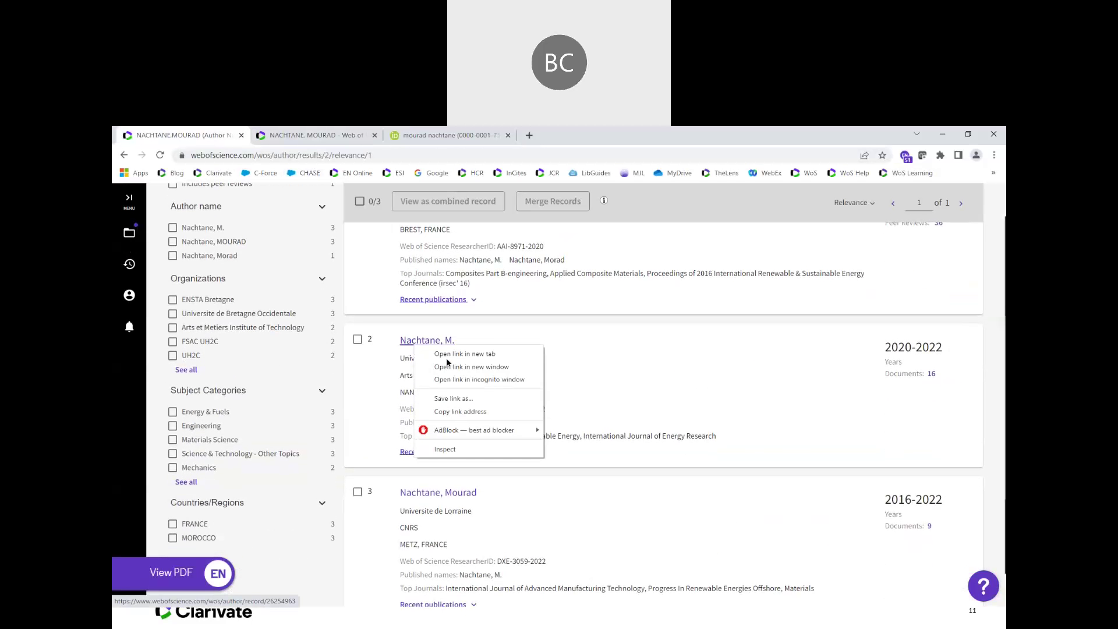
{"action": "right_click", "coordinate": [415, 344]}
{"action": "left_click", "coordinate": [453, 354]}
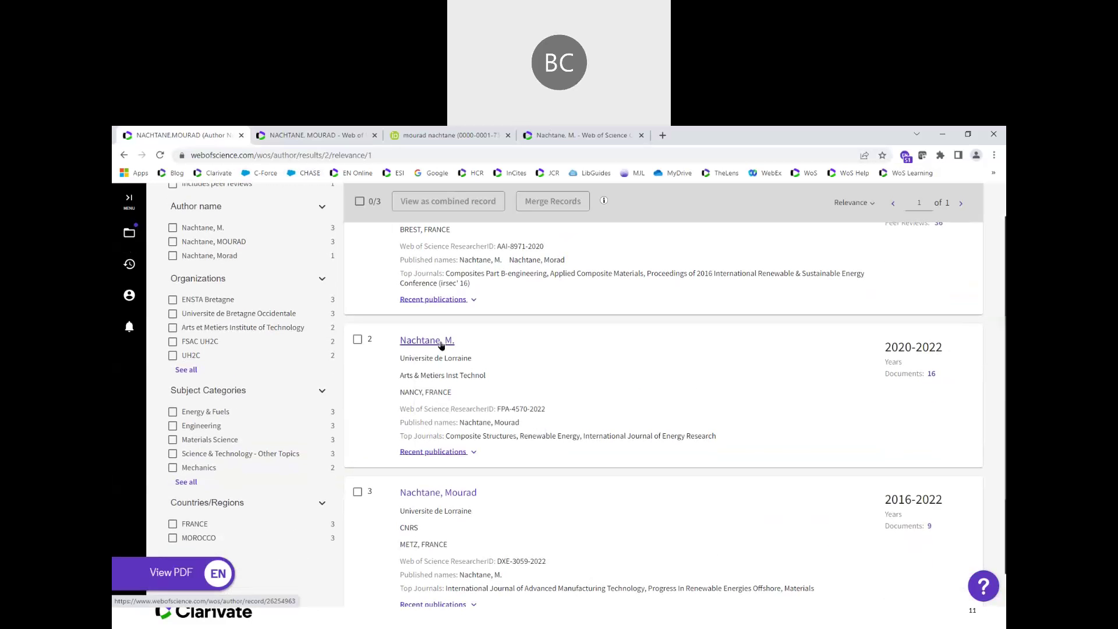
{"action": "right_click", "coordinate": [440, 345]}
{"action": "left_click", "coordinate": [459, 357]}
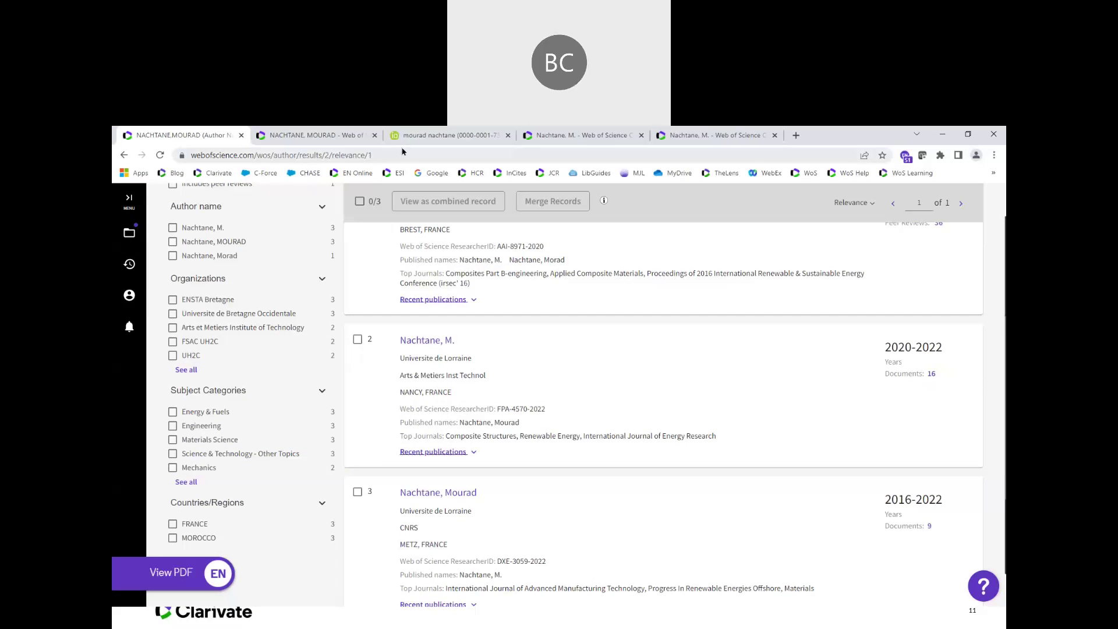
Close the ORCID tab and the duplicate tab of the second author record, and switch to the remaining tab of that record
{"action": "left_click", "coordinate": [507, 135]}
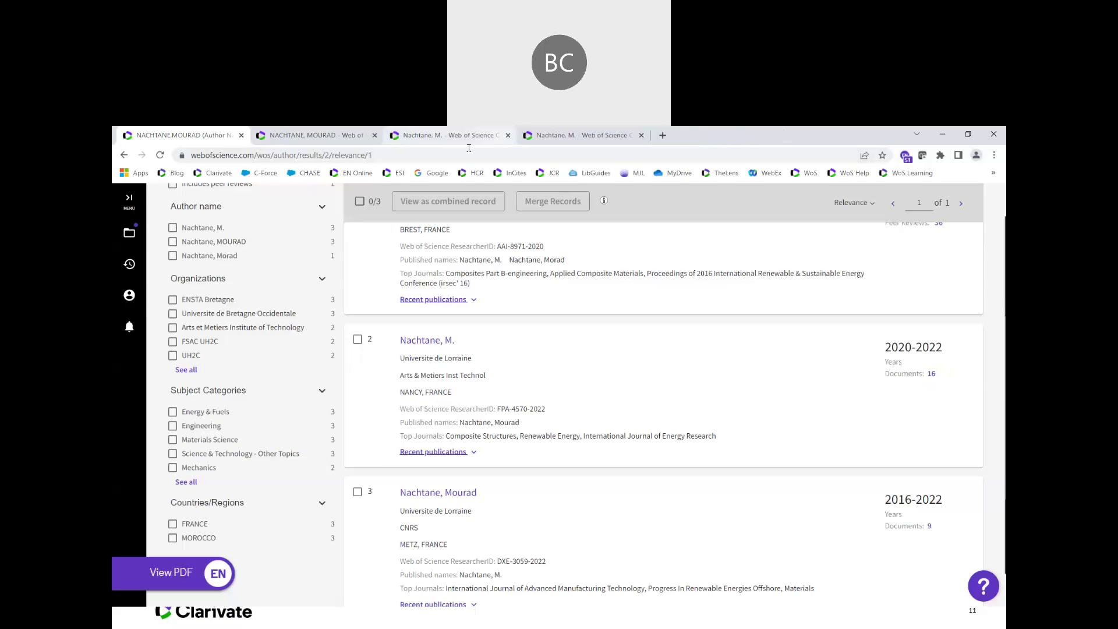
{"action": "left_click", "coordinate": [508, 135]}
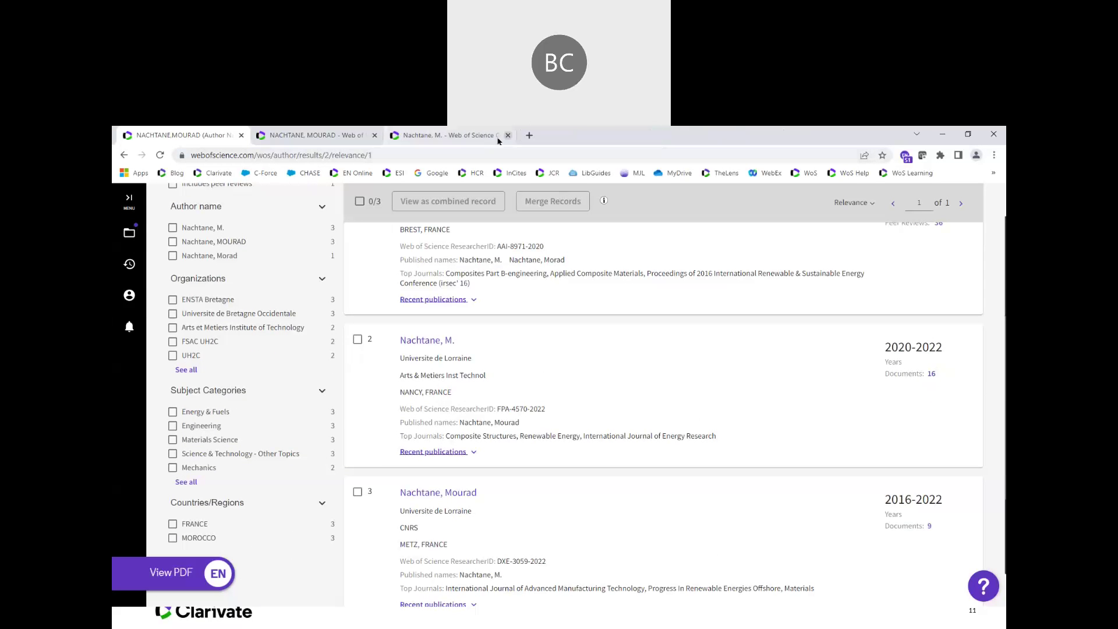
{"action": "left_click", "coordinate": [475, 138]}
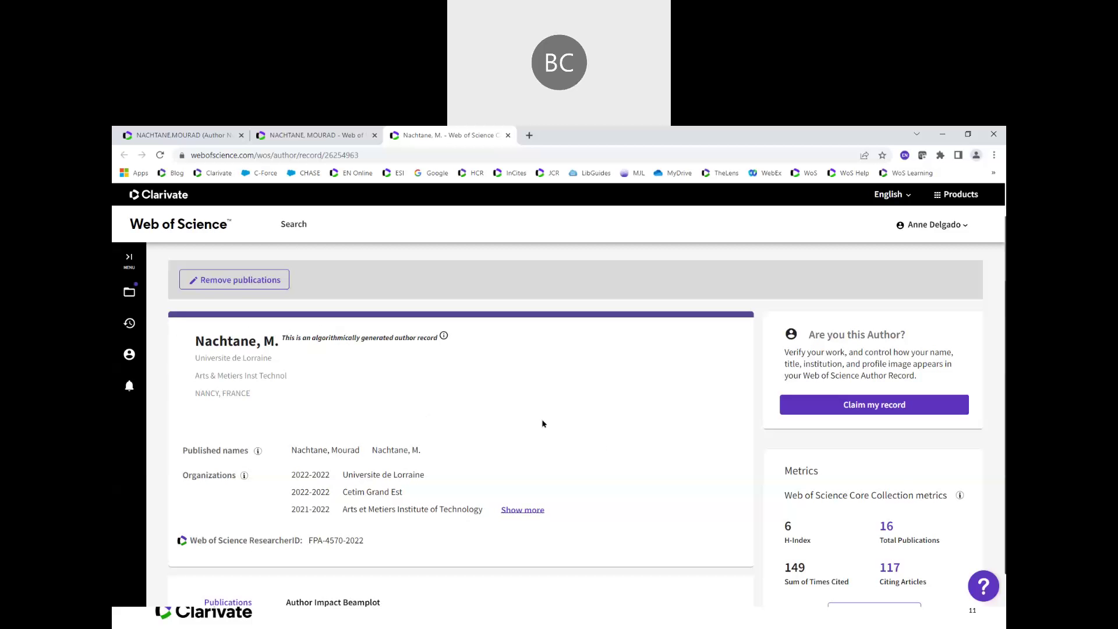
Examine the algorithmically generated record's published names, organizations, ResearcherID, publications, metrics and claim option
{"action": "scroll", "coordinate": [593, 428], "scroll_direction": "down", "scroll_amount": 1}
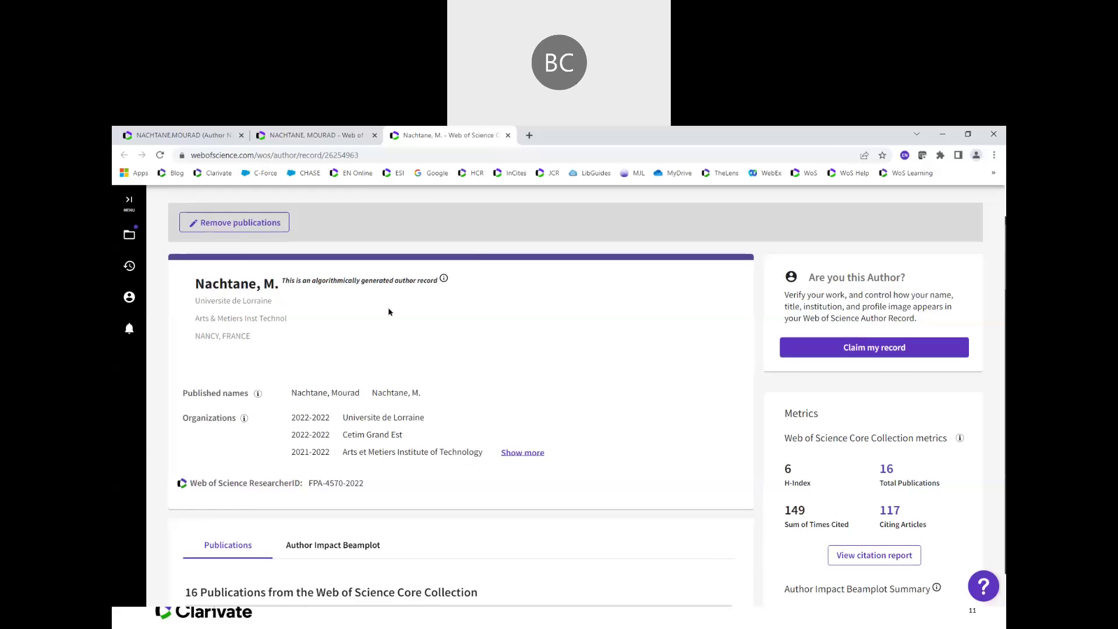
{"action": "scroll", "coordinate": [299, 478], "scroll_direction": "down", "scroll_amount": 2}
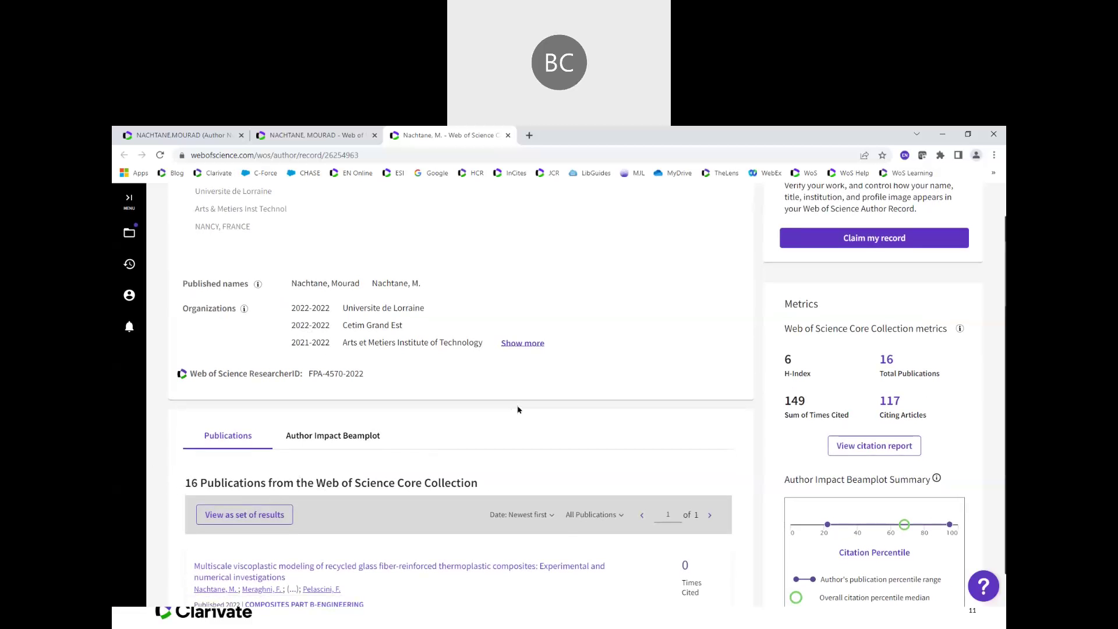
{"action": "scroll", "coordinate": [547, 435], "scroll_direction": "up", "scroll_amount": 3}
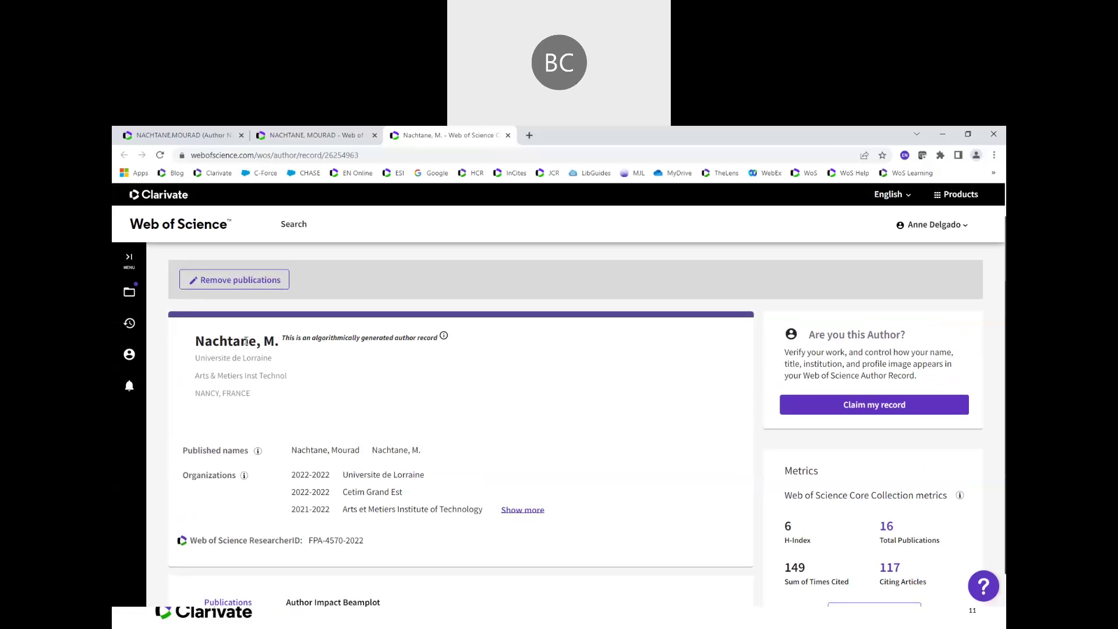
{"action": "scroll", "coordinate": [639, 498], "scroll_direction": "down", "scroll_amount": 5}
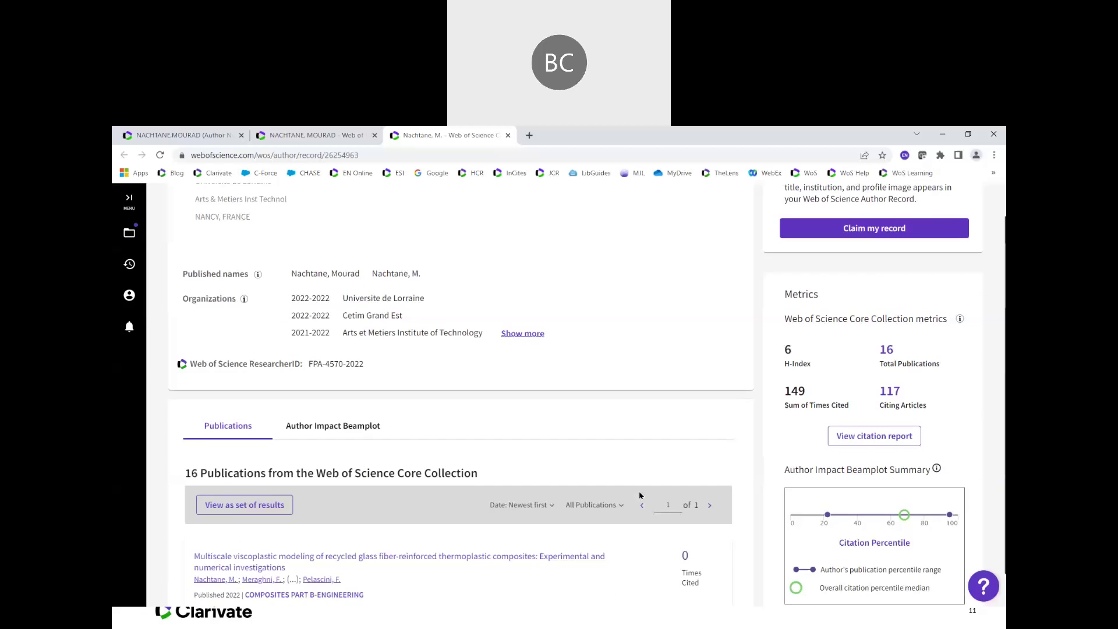
{"action": "scroll", "coordinate": [639, 498], "scroll_direction": "up", "scroll_amount": 5}
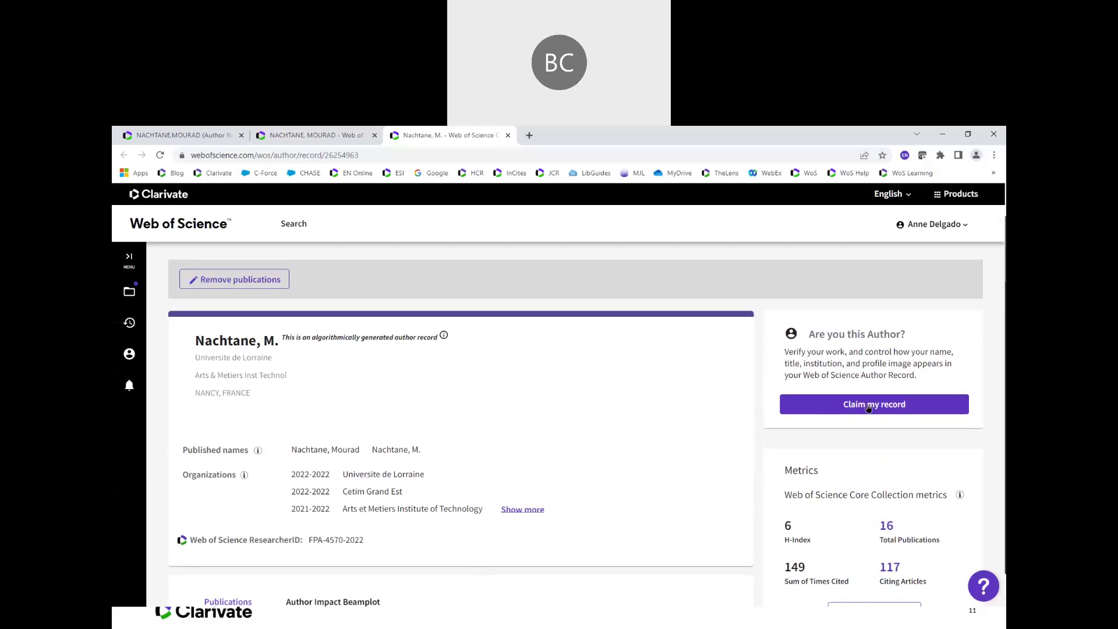
{"action": "scroll", "coordinate": [704, 544], "scroll_direction": "down", "scroll_amount": 1}
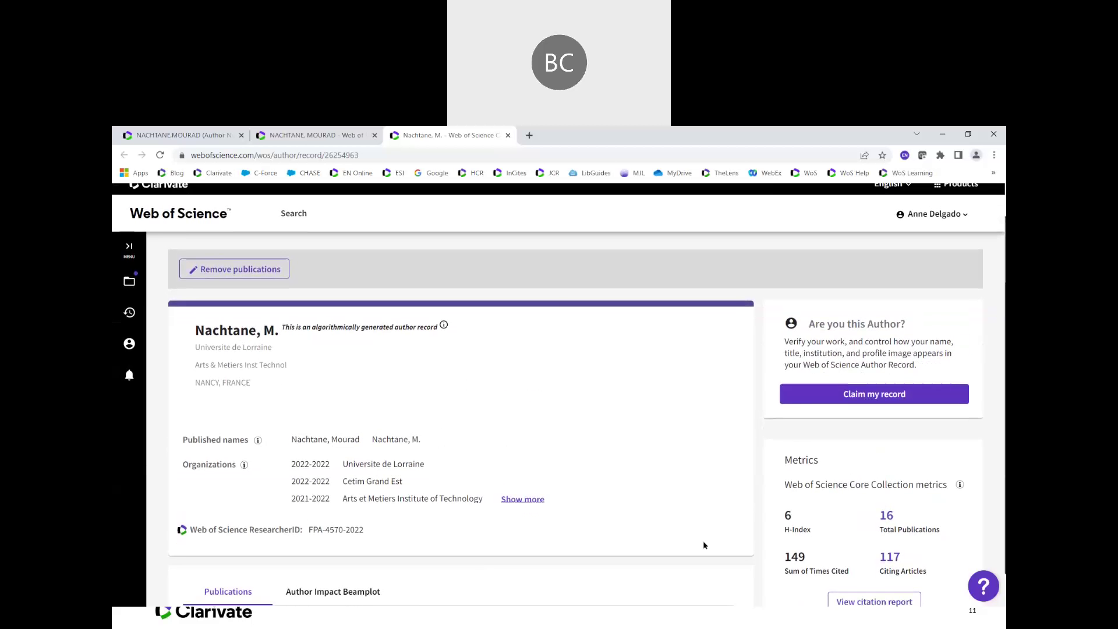
{"action": "scroll", "coordinate": [703, 544], "scroll_direction": "down", "scroll_amount": 2}
{"action": "scroll", "coordinate": [414, 257], "scroll_direction": "up", "scroll_amount": 3}
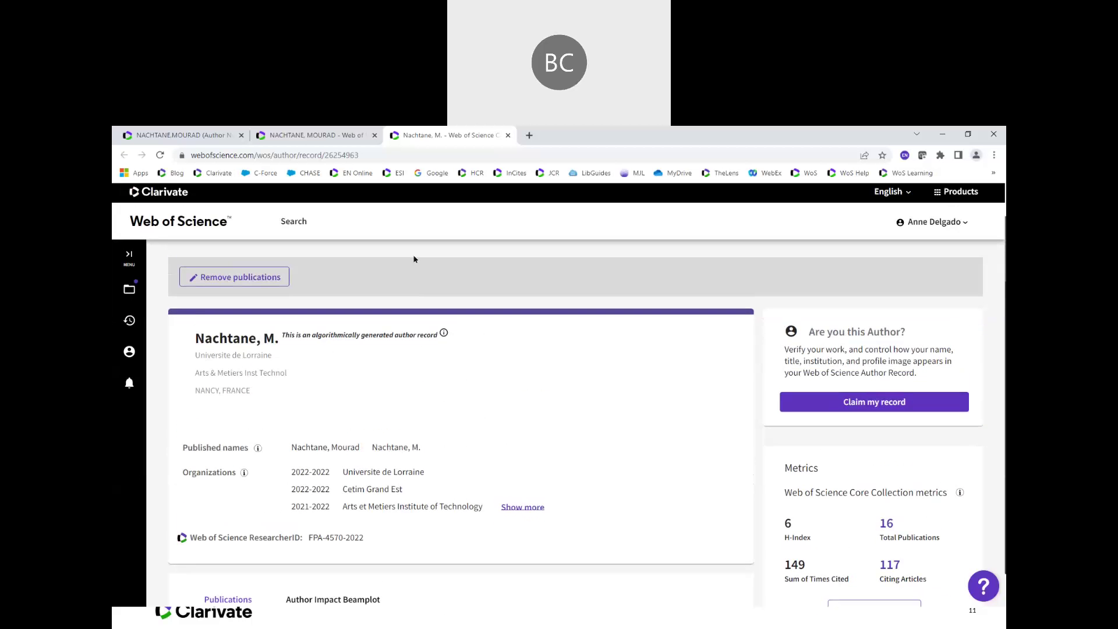
Compare the algorithmically generated record with the verified author record, checking the header, identifiers, metrics and publications of each
{"action": "left_click", "coordinate": [353, 139]}
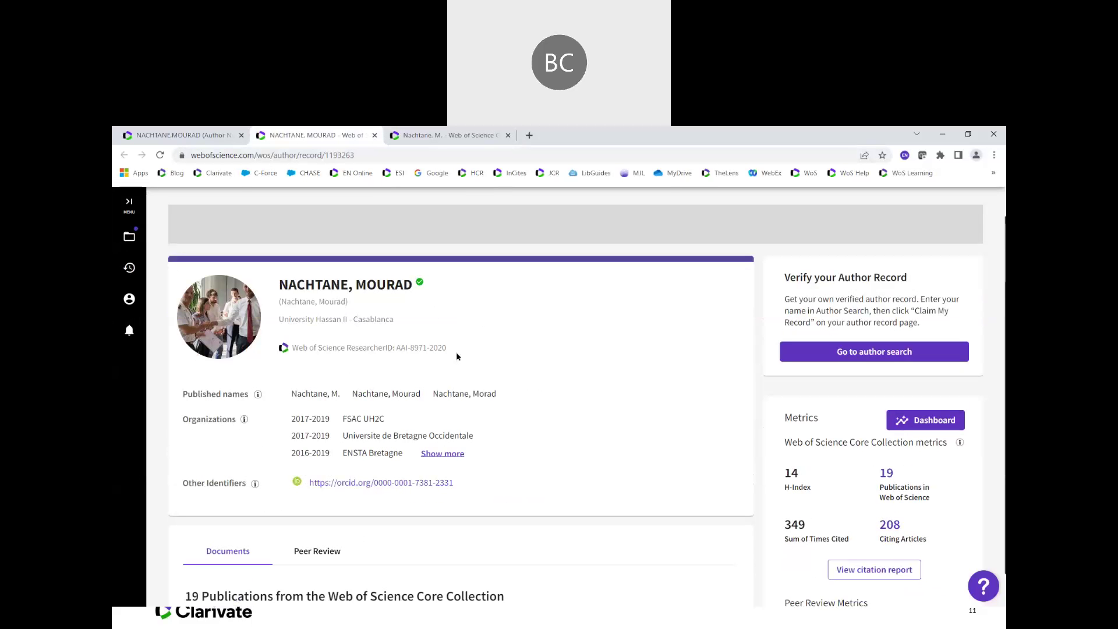
{"action": "left_click", "coordinate": [452, 140]}
{"action": "scroll", "coordinate": [170, 555], "scroll_direction": "down", "scroll_amount": 3}
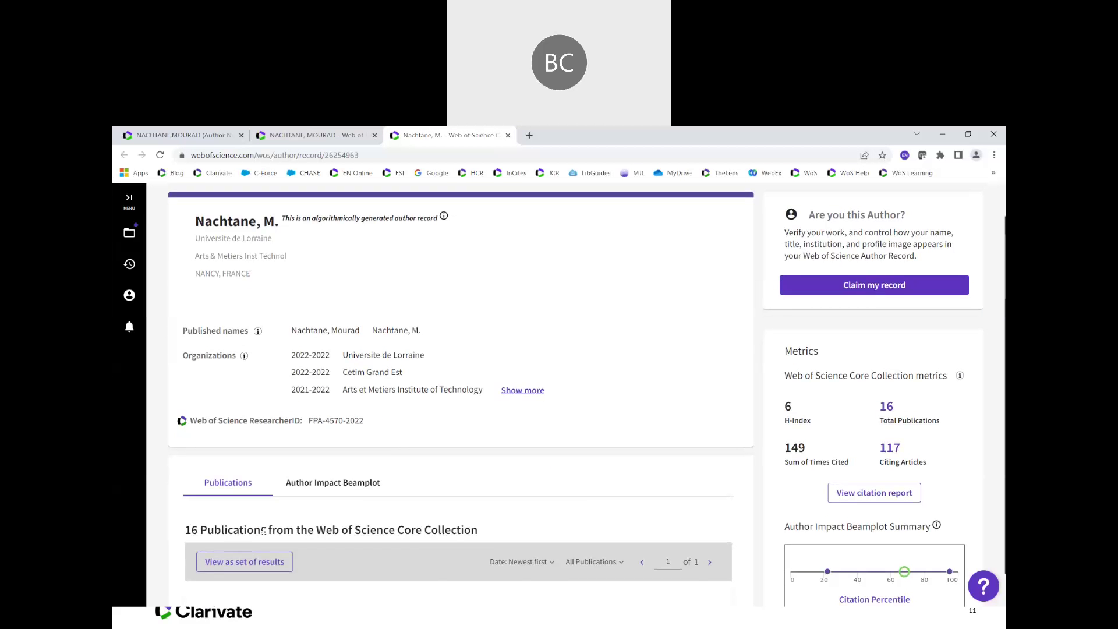
{"action": "scroll", "coordinate": [562, 469], "scroll_direction": "down", "scroll_amount": 3}
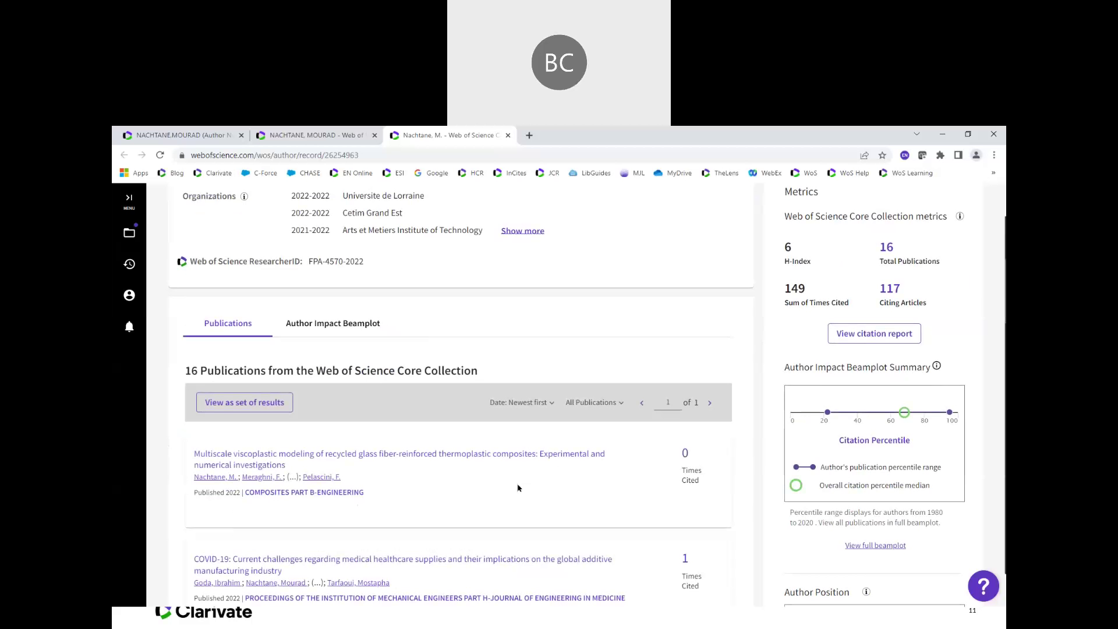
{"action": "scroll", "coordinate": [501, 485], "scroll_direction": "up", "scroll_amount": 5}
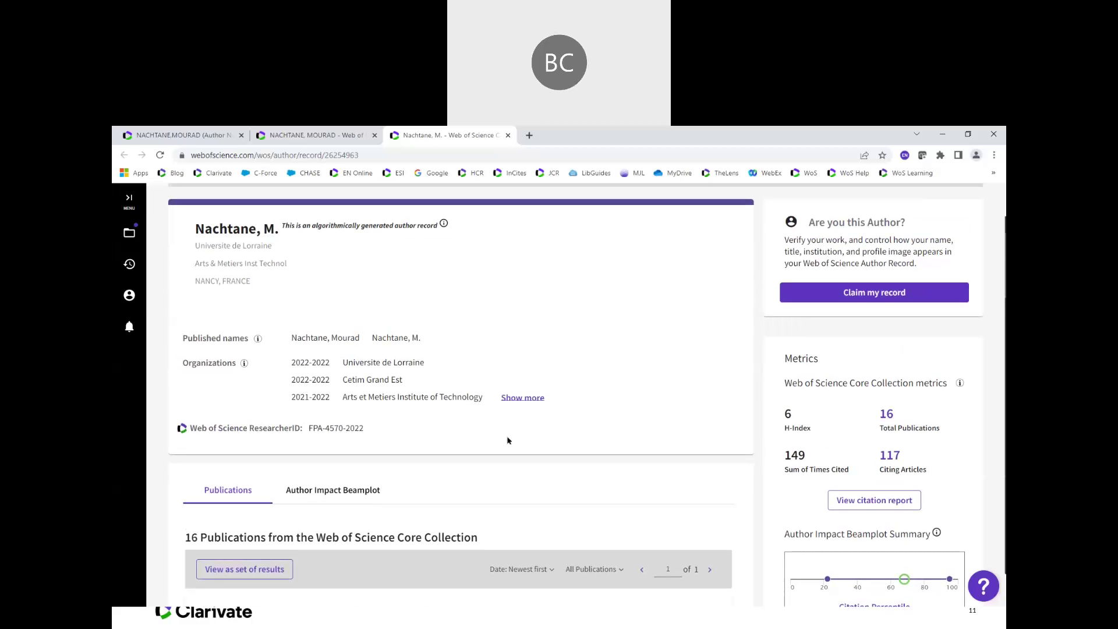
{"action": "left_click", "coordinate": [364, 135]}
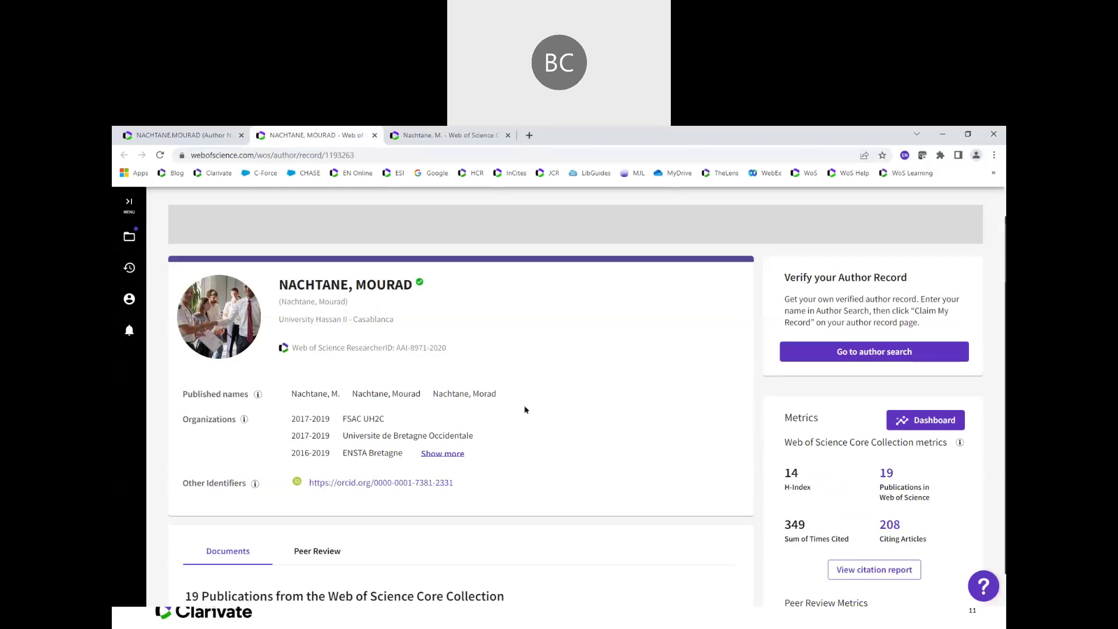
{"action": "left_click", "coordinate": [415, 139]}
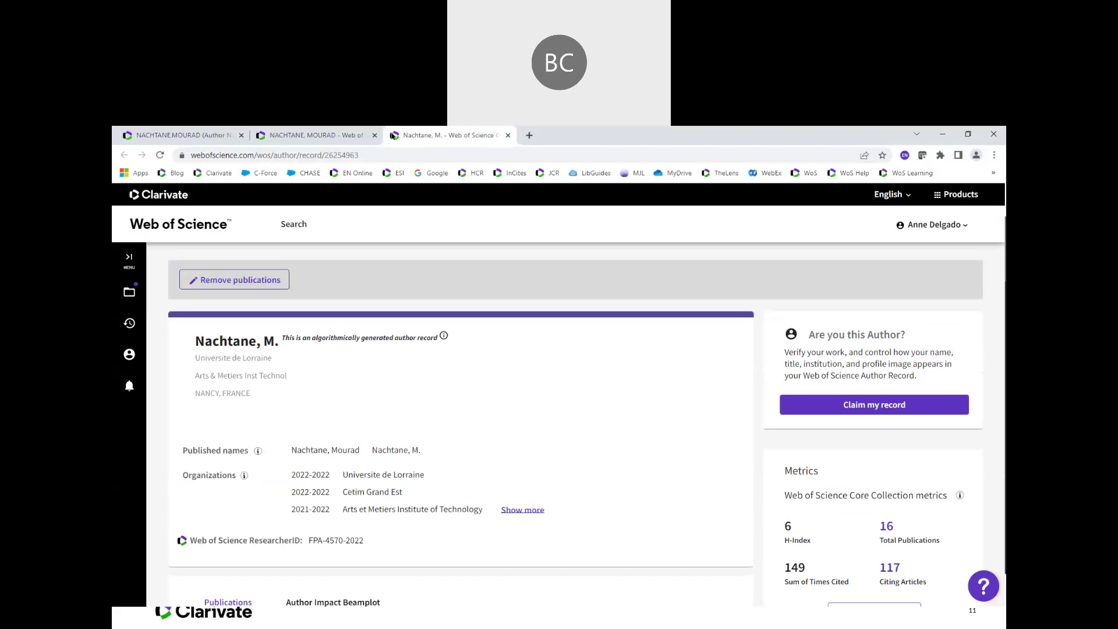
{"action": "left_click", "coordinate": [341, 142]}
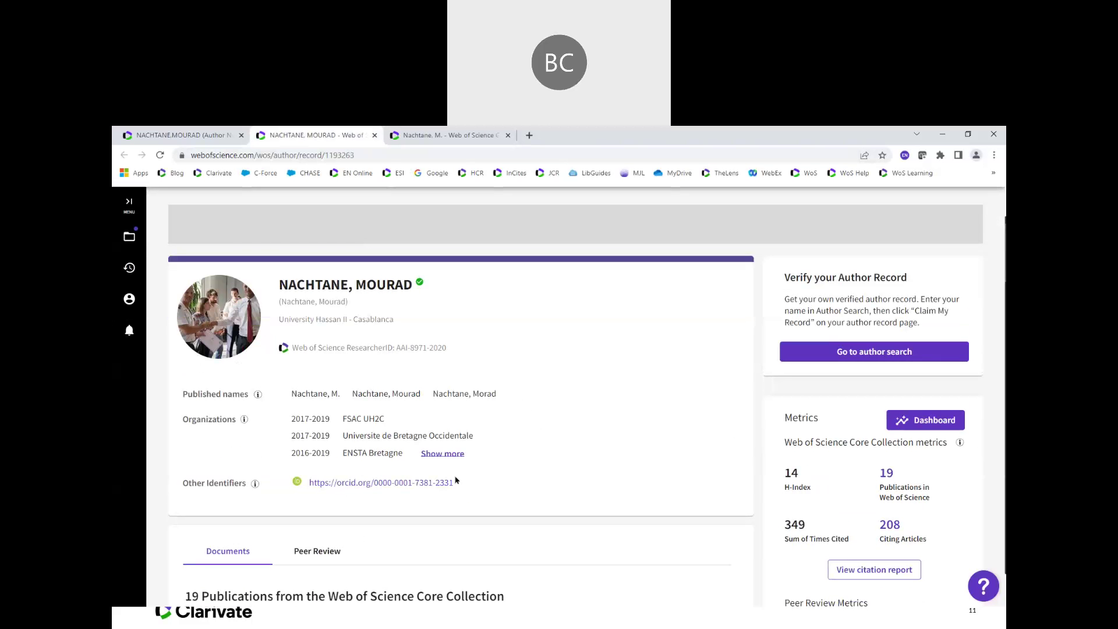
{"action": "scroll", "coordinate": [460, 484], "scroll_direction": "up", "scroll_amount": 1}
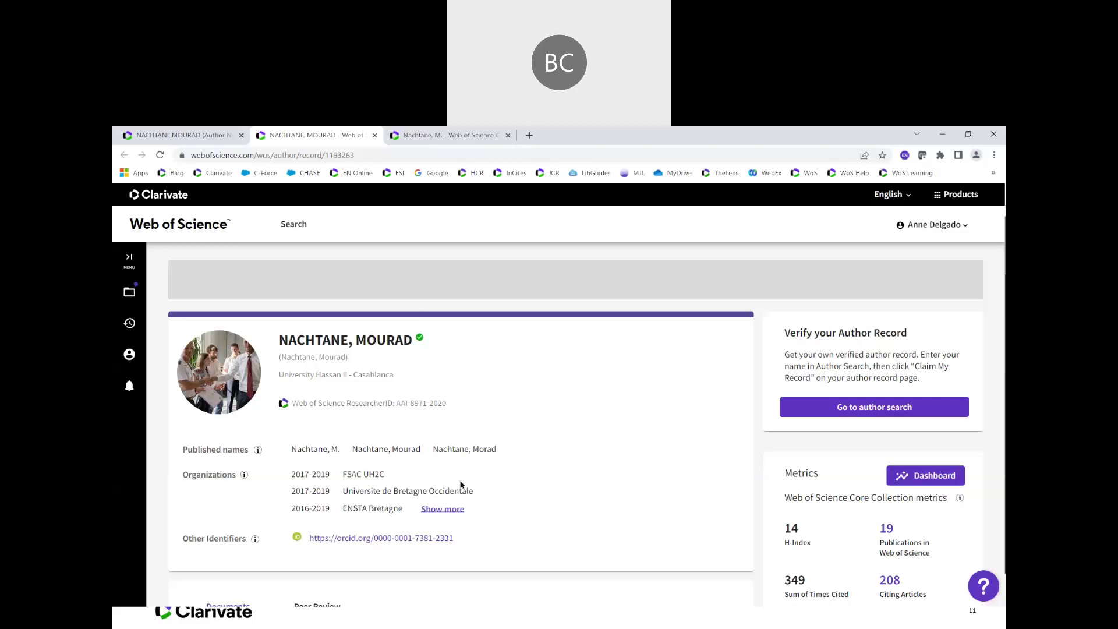
Review the start of the researcher results list, and open the researcher name search in the second author record's tab
{"action": "left_click", "coordinate": [214, 139]}
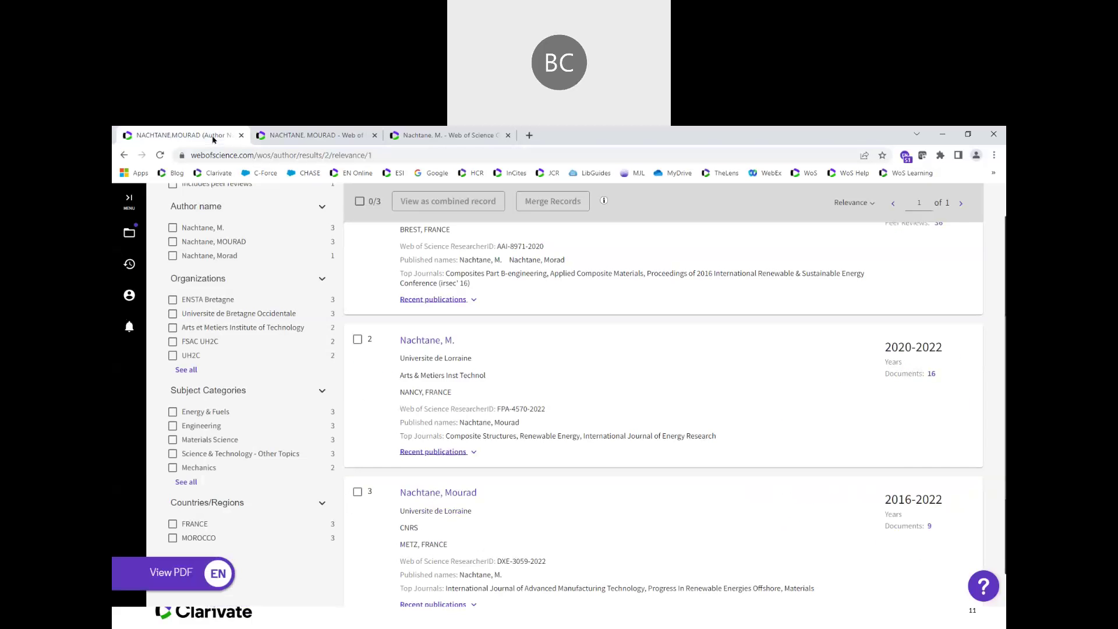
{"action": "scroll", "coordinate": [437, 192], "scroll_direction": "up", "scroll_amount": 4}
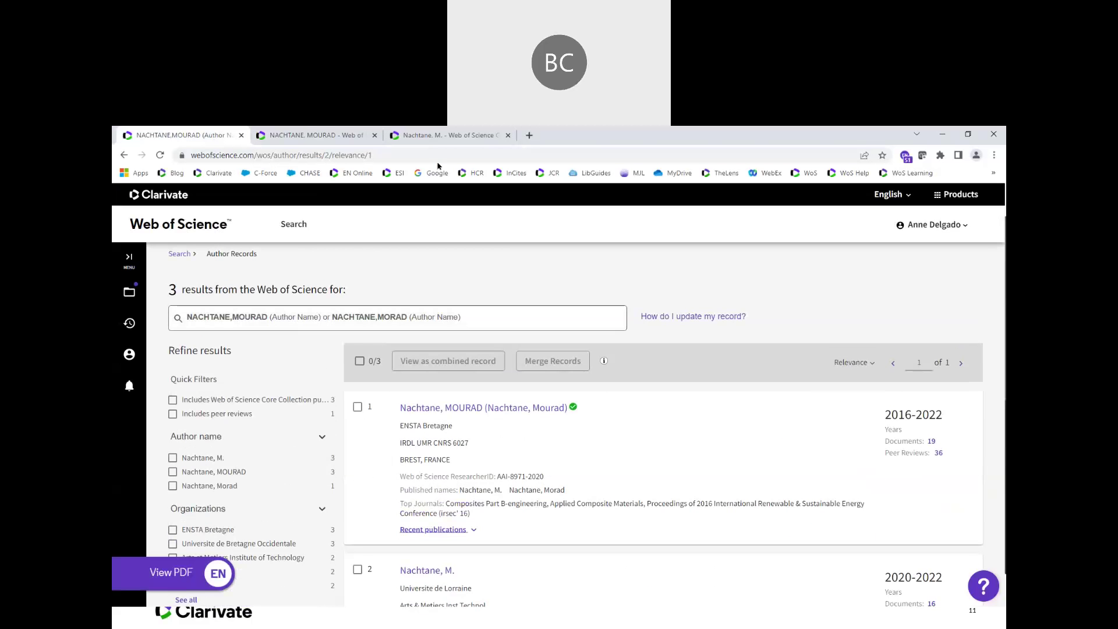
{"action": "left_click", "coordinate": [453, 139]}
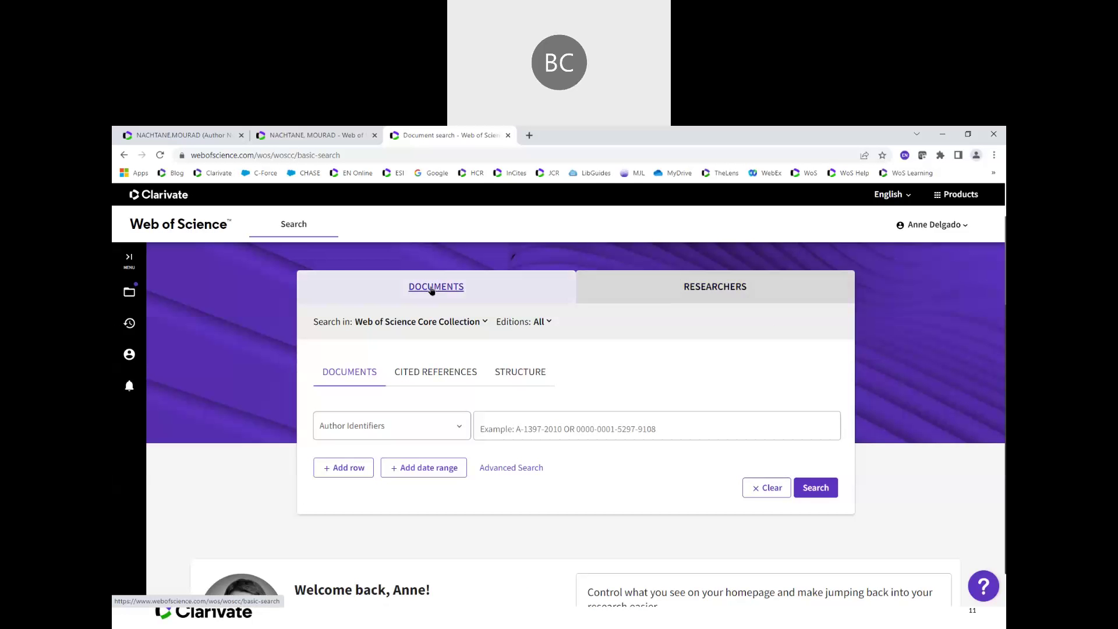
{"action": "left_click", "coordinate": [698, 288]}
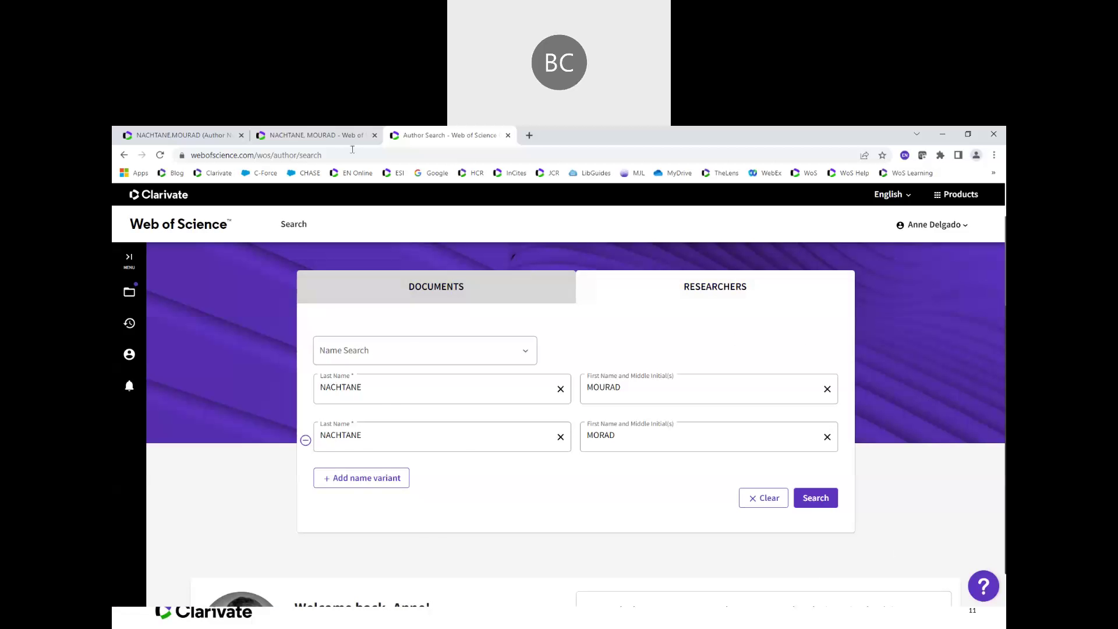
Look over the verified author record's identifiers and metrics once more, and return to the researcher name search
{"action": "left_click", "coordinate": [329, 139]}
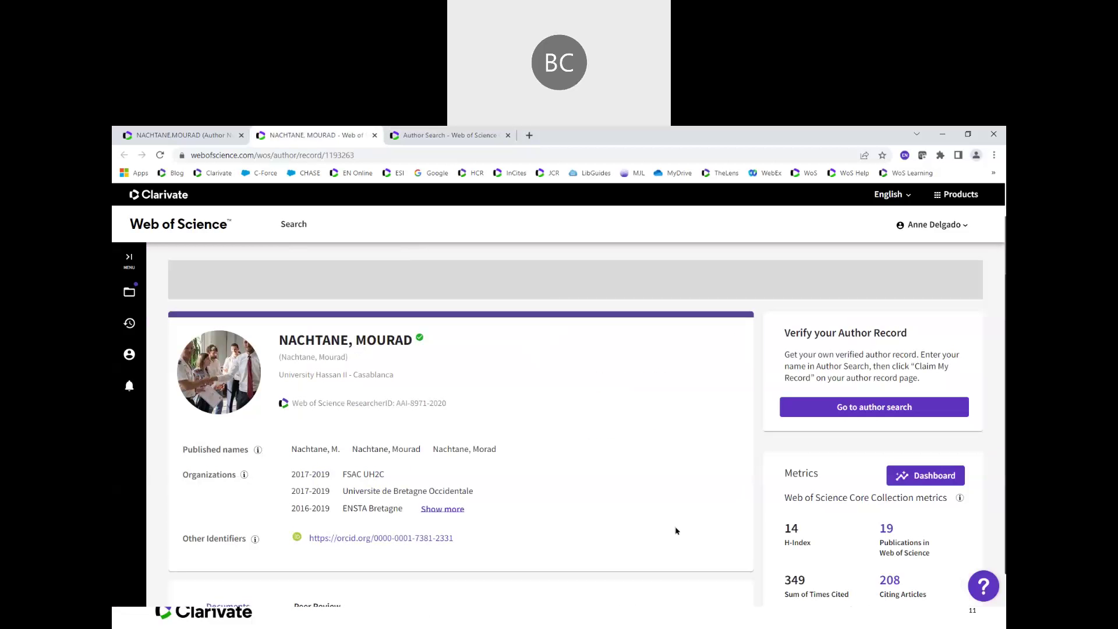
{"action": "scroll", "coordinate": [723, 458], "scroll_direction": "down", "scroll_amount": 1}
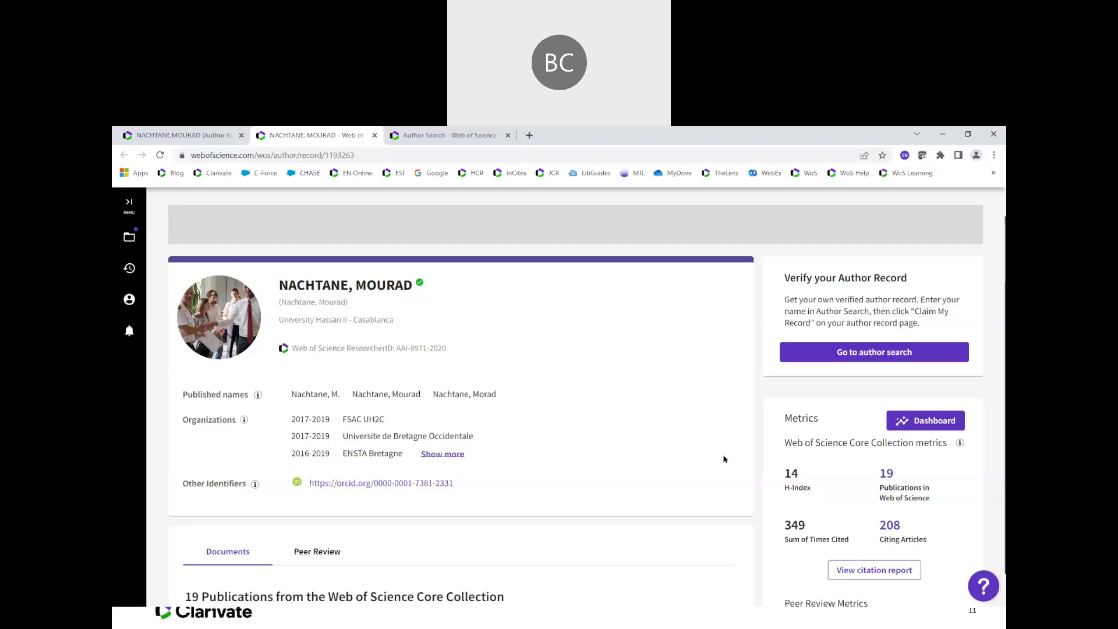
{"action": "left_click", "coordinate": [483, 137]}
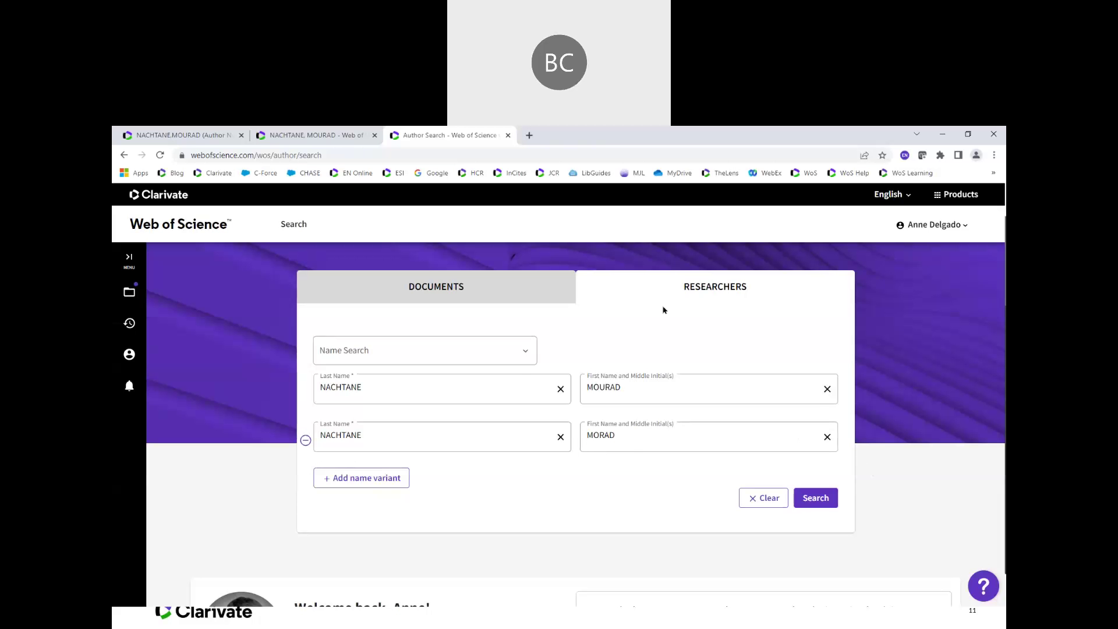
Open the document search, switch to PowerPoint and present the deck from slide 21, "Accessing the Web of Science"
{"action": "left_click", "coordinate": [527, 298]}
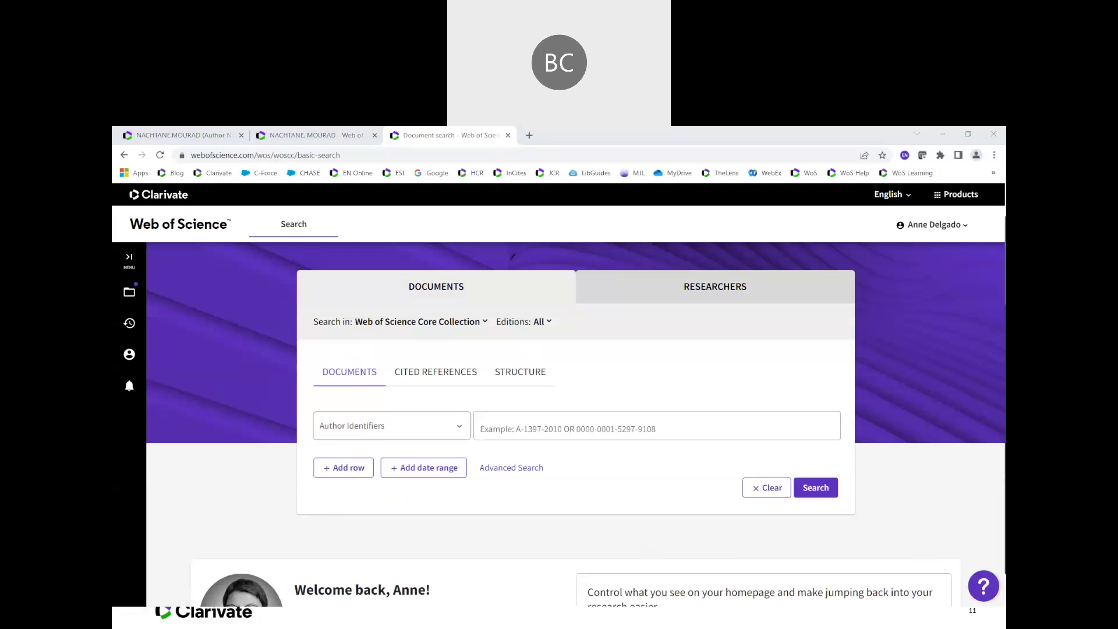
{"action": "key", "text": "alt+Tab"}
{"action": "key", "text": "Escape"}
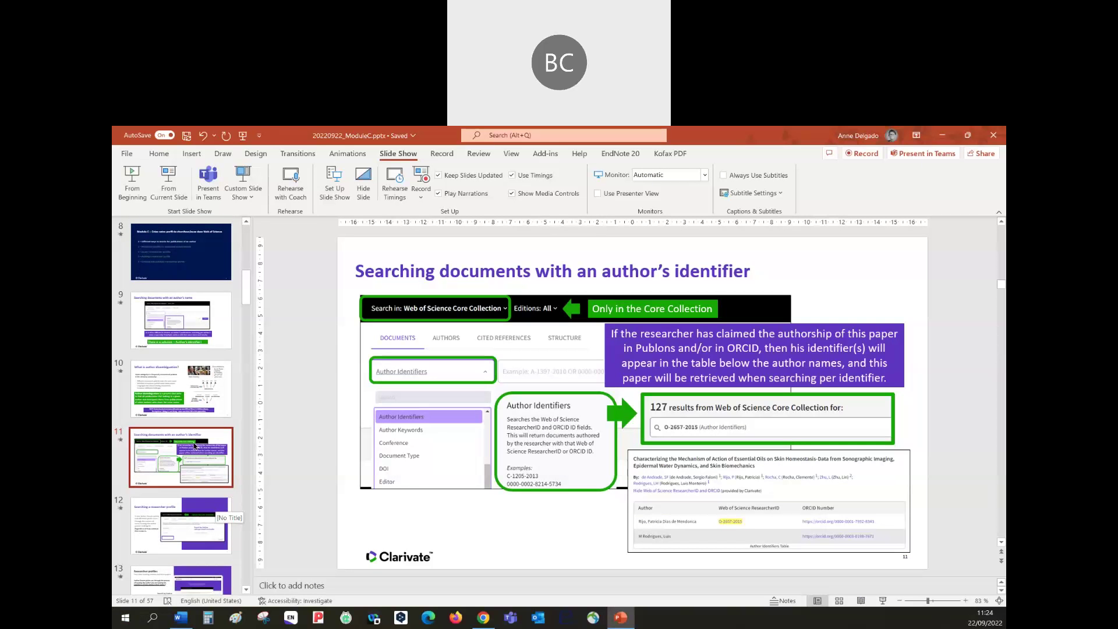
{"action": "scroll", "coordinate": [195, 444], "scroll_direction": "down", "scroll_amount": 10}
{"action": "scroll", "coordinate": [195, 445], "scroll_direction": "down", "scroll_amount": 2}
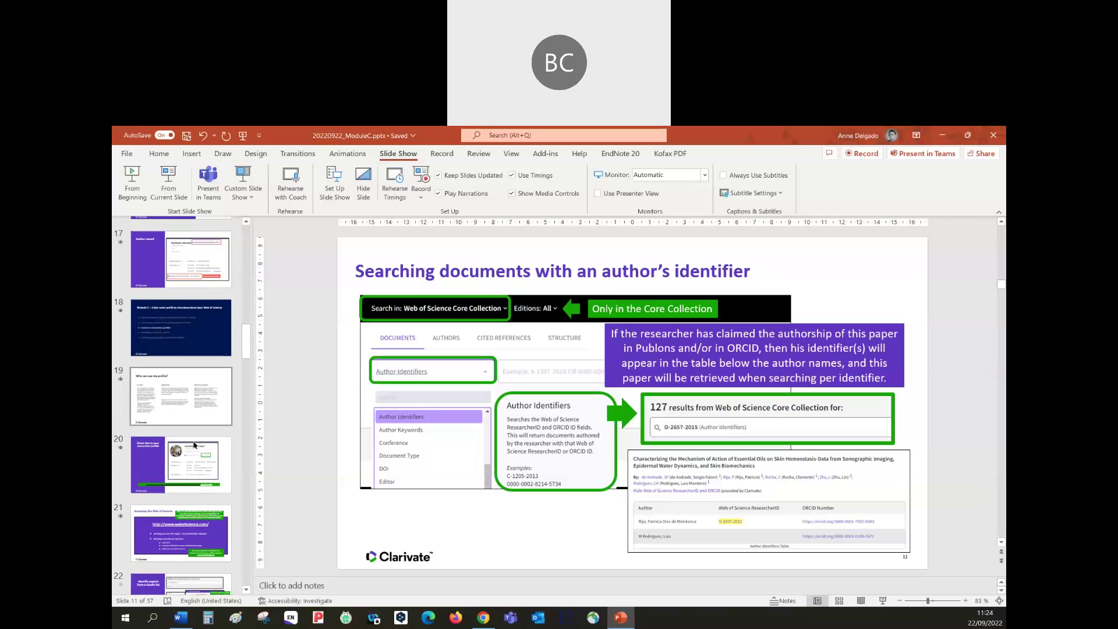
{"action": "left_click", "coordinate": [208, 499]}
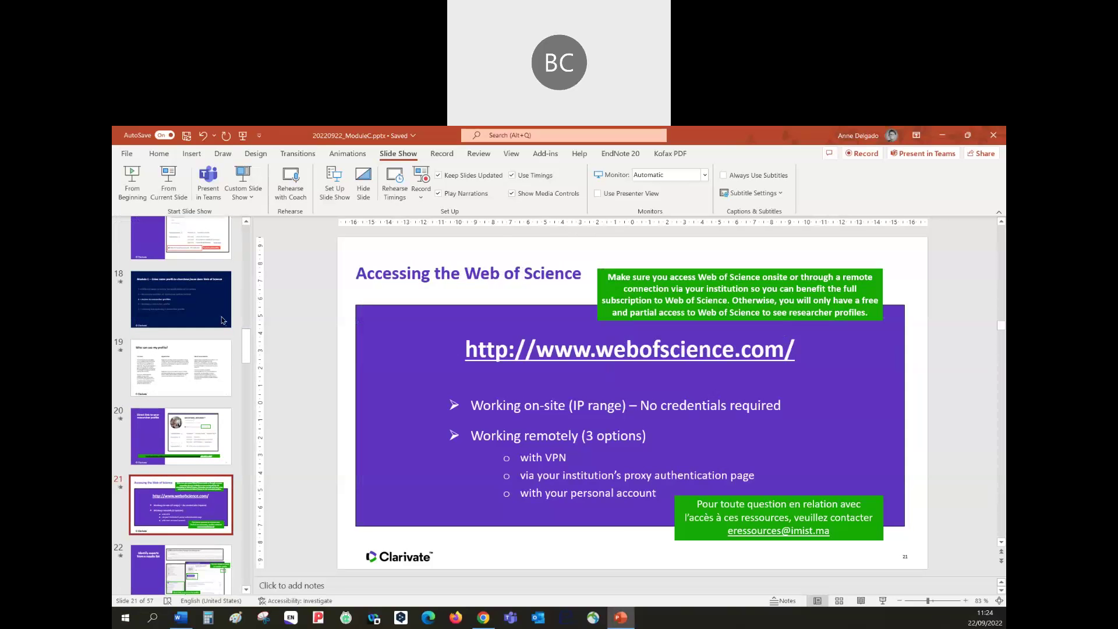
{"action": "left_click", "coordinate": [168, 184]}
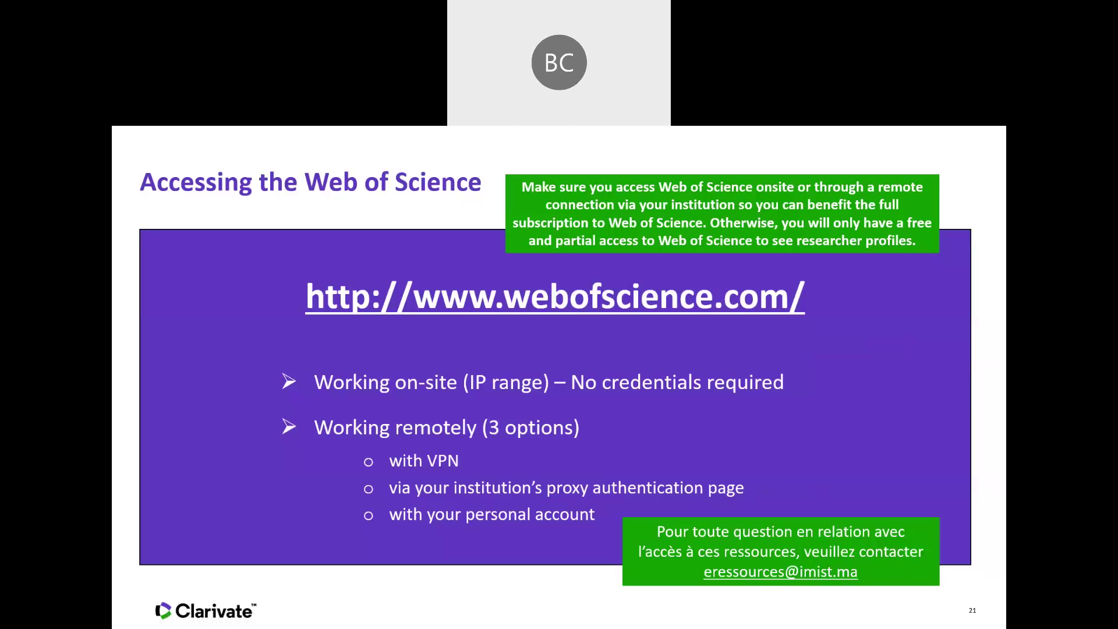
Switch back to the browser and look at the verified author record's header and ResearcherID
{"action": "key", "text": "alt+Tab"}
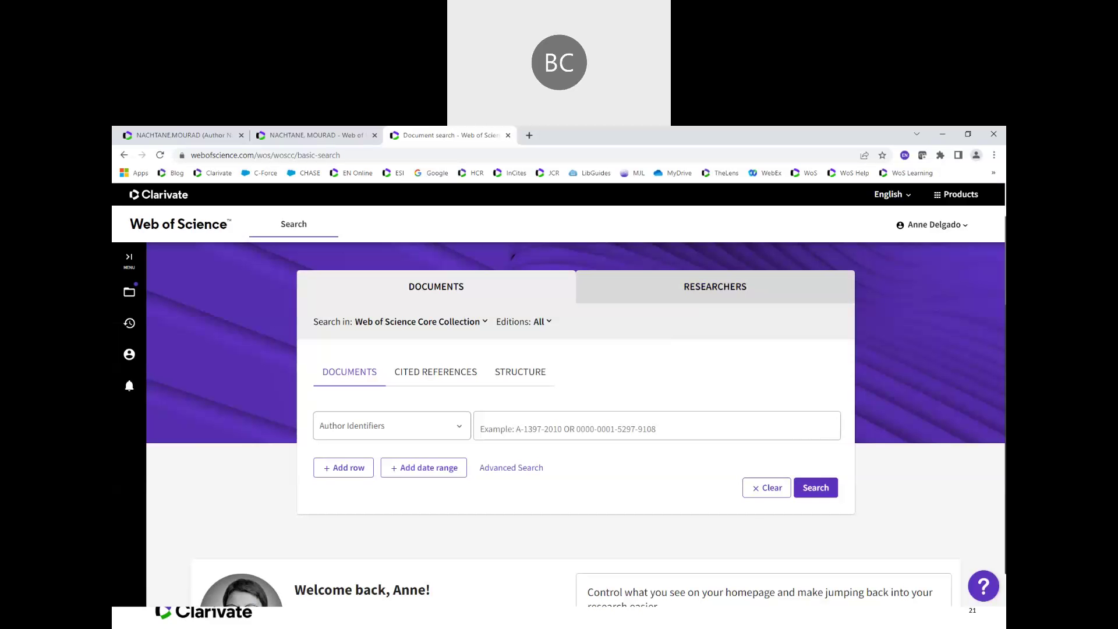
{"action": "left_click", "coordinate": [338, 139]}
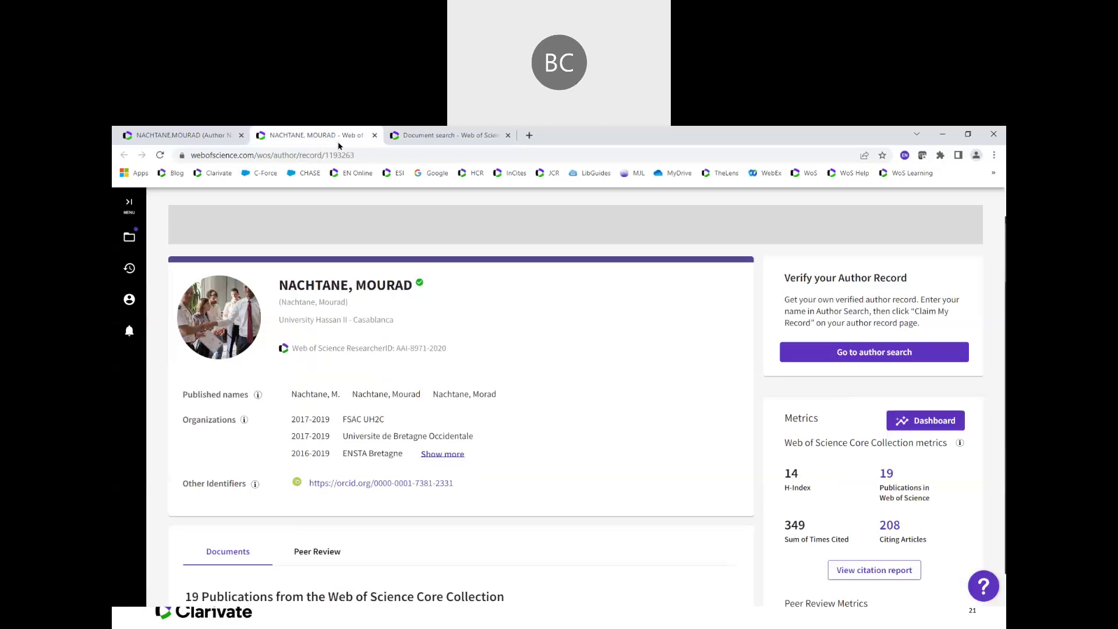
{"action": "scroll", "coordinate": [489, 489], "scroll_direction": "up", "scroll_amount": 1}
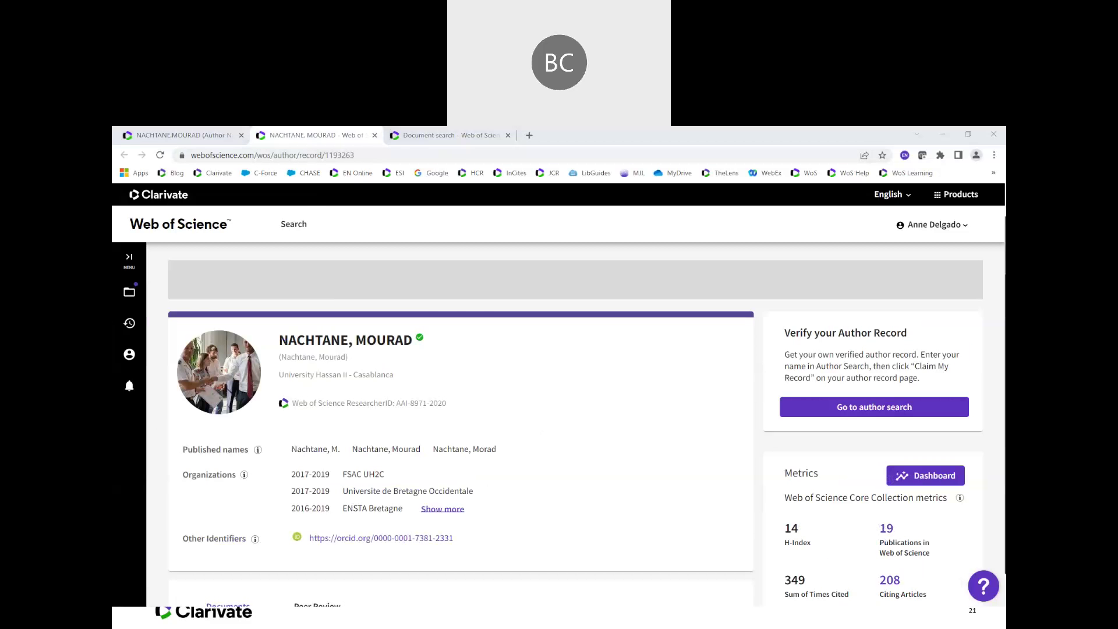
Present the "Direct link to your researcher profile" slide, open the author record through its ResearcherID link, and return to the slide show
{"action": "key", "text": "Left"}
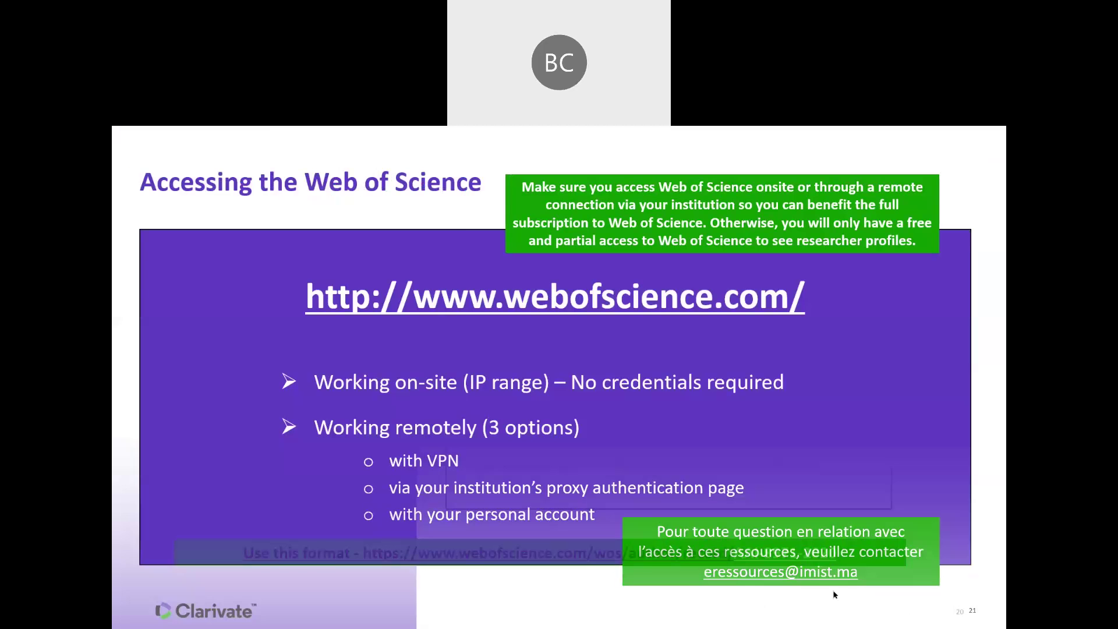
{"action": "key", "text": "Right"}
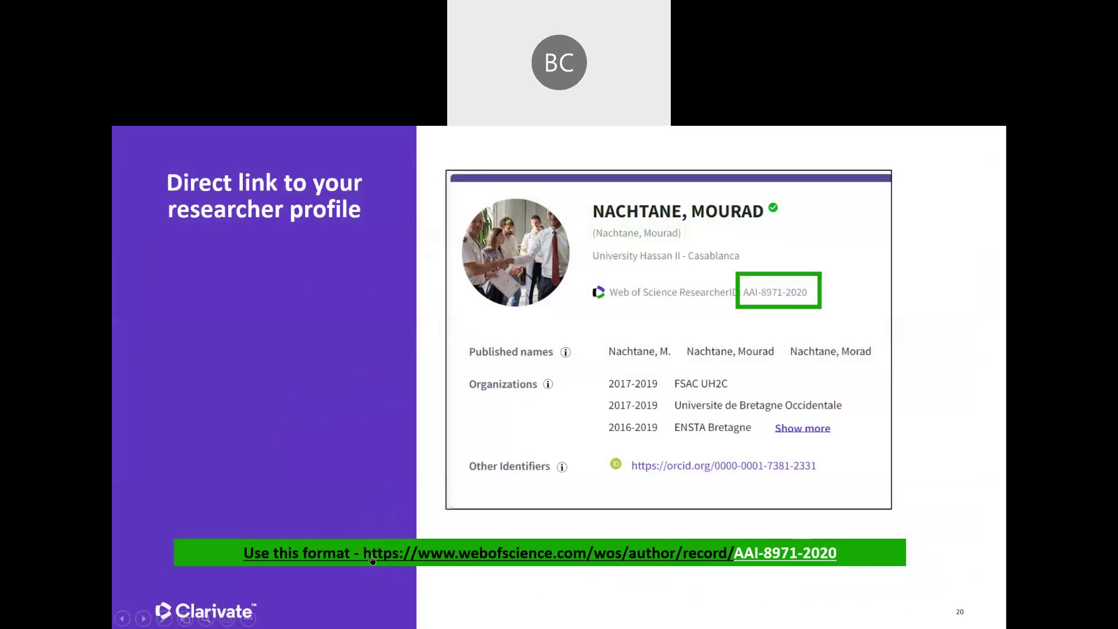
{"action": "left_click", "coordinate": [747, 555]}
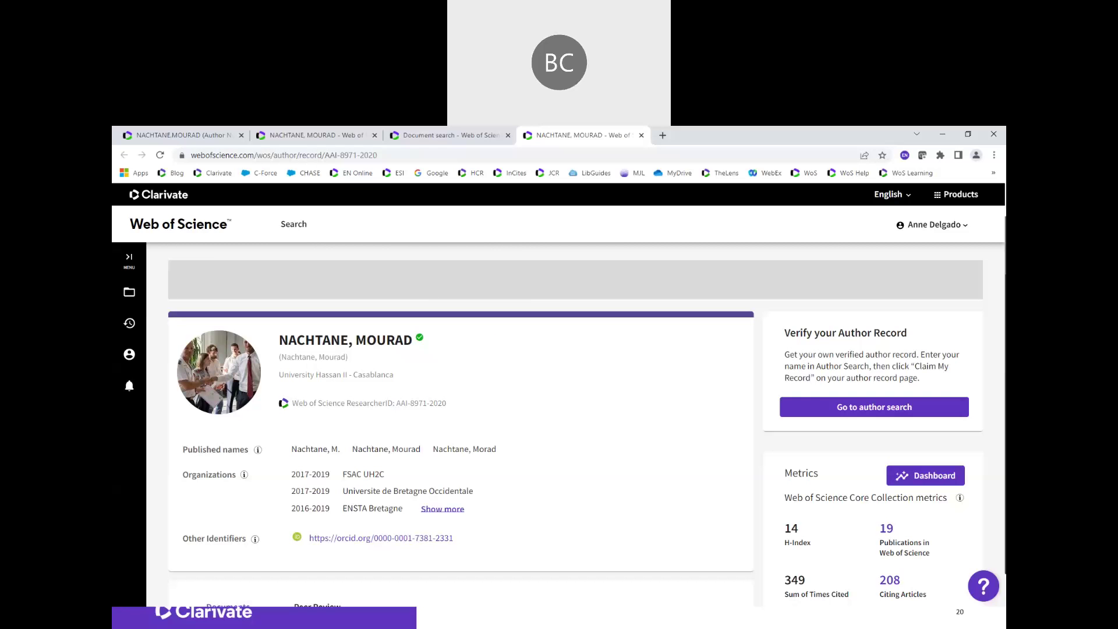
{"action": "key", "text": "alt+Tab"}
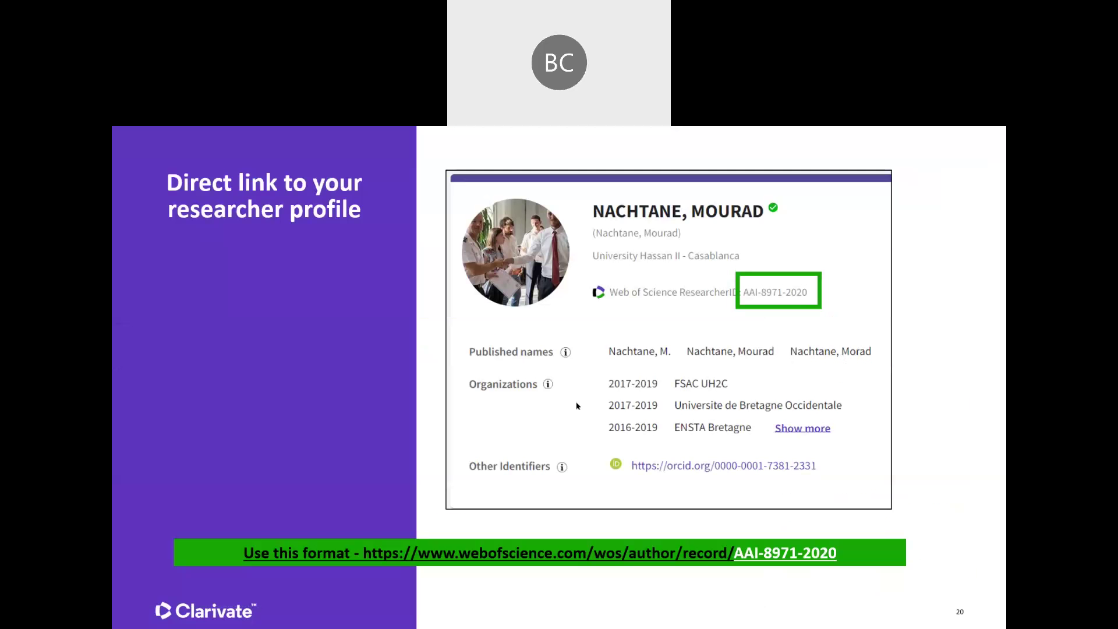
Look ahead to the "Identify experts from a results list" slide and return to "Accessing the Web of Science"
{"action": "left_click", "coordinate": [941, 529]}
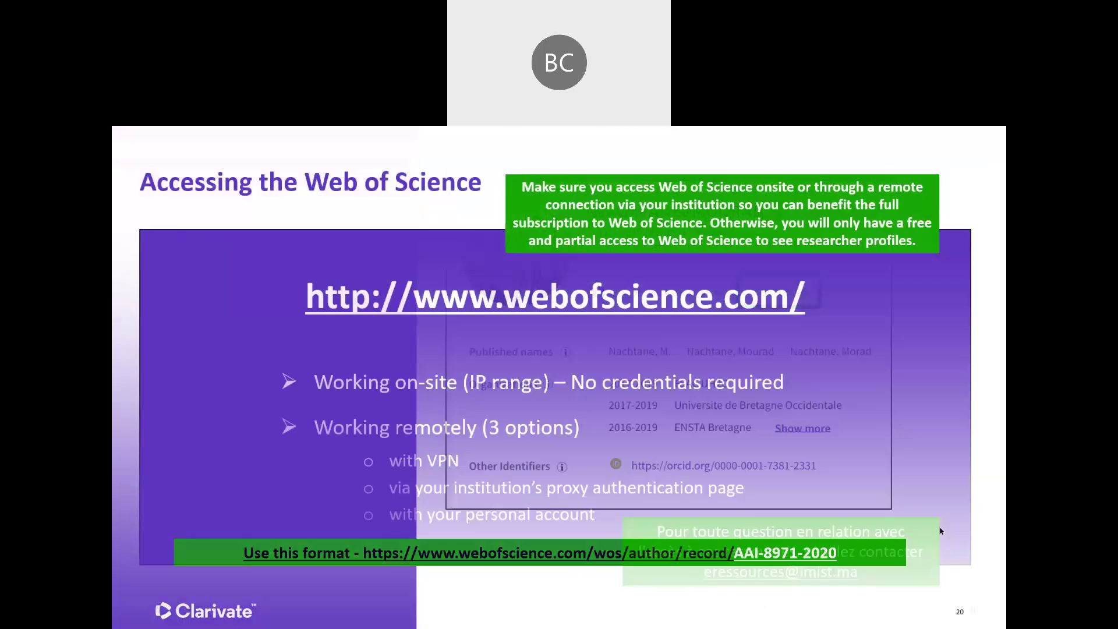
{"action": "left_click", "coordinate": [941, 529]}
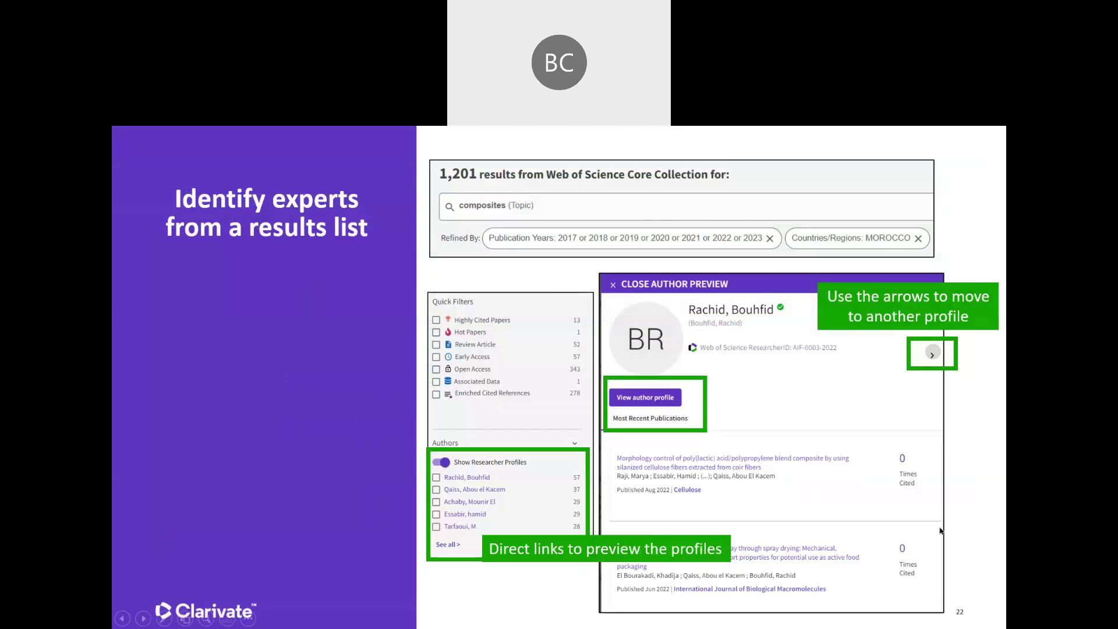
{"action": "key", "text": "Left"}
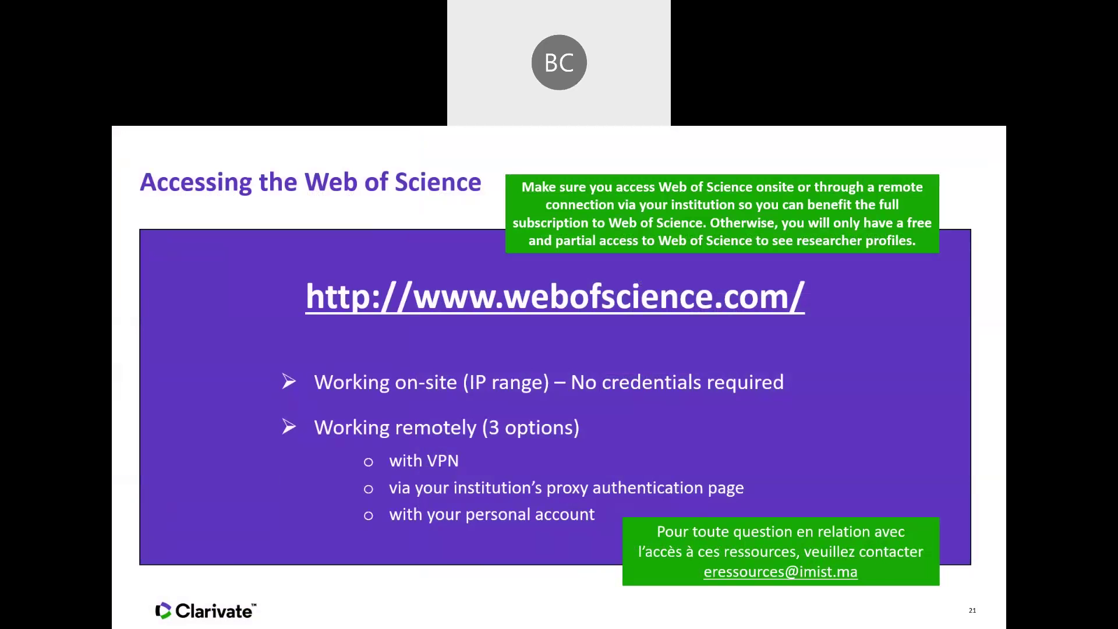
Switch to the browser's document search and search the Web of Science Core Collection for "composites" in the Topic field
{"action": "key", "text": "alt+Tab"}
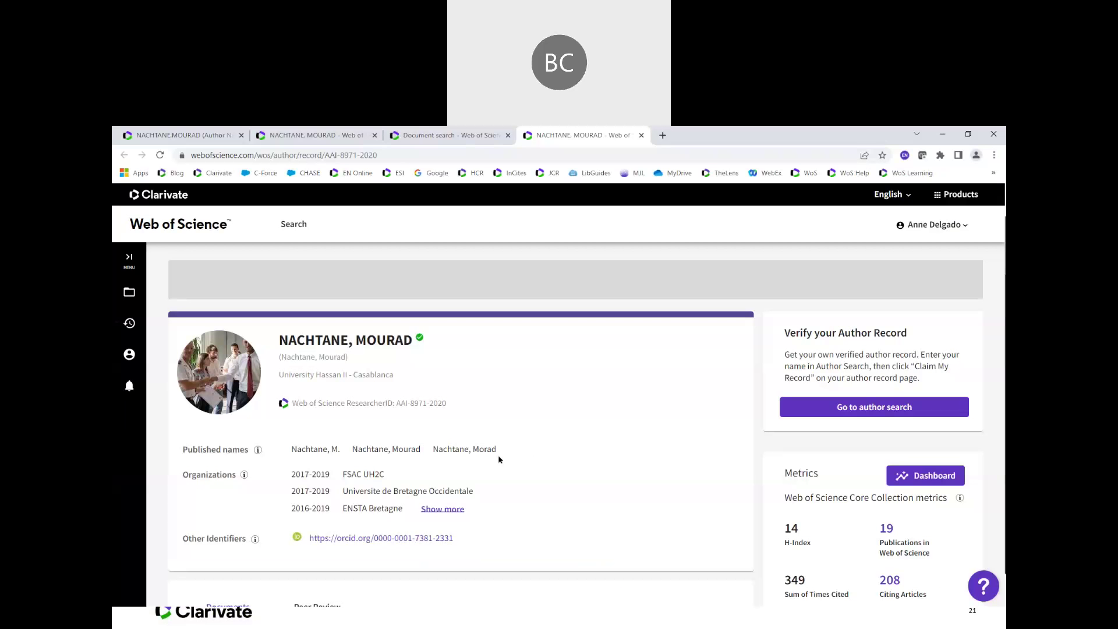
{"action": "left_click", "coordinate": [439, 144]}
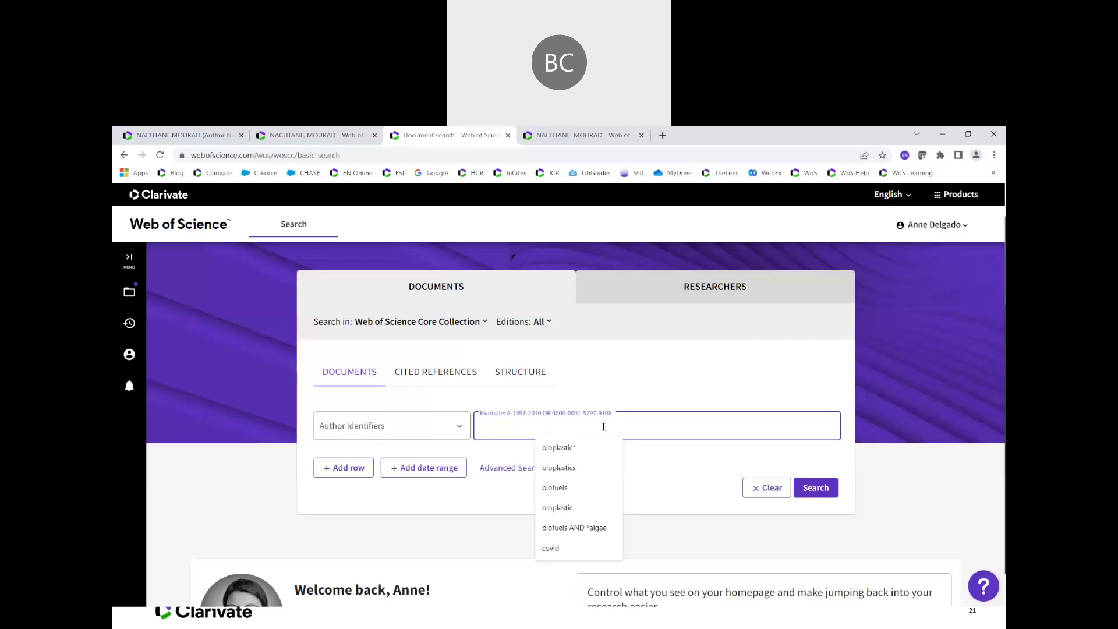
{"action": "type", "text": "composites"}
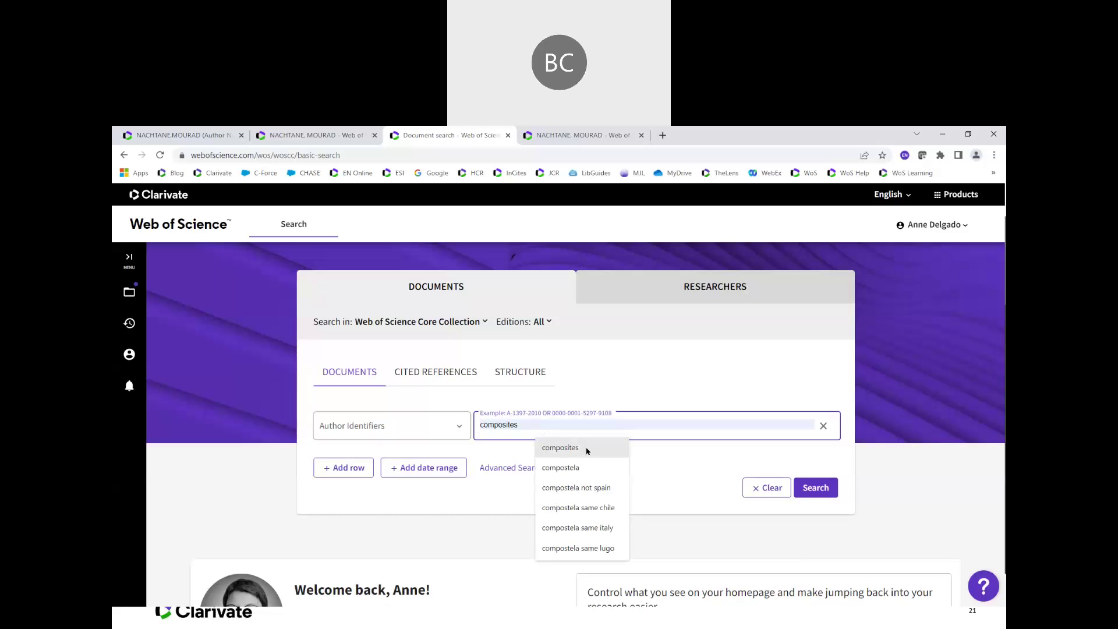
{"action": "left_click", "coordinate": [588, 449]}
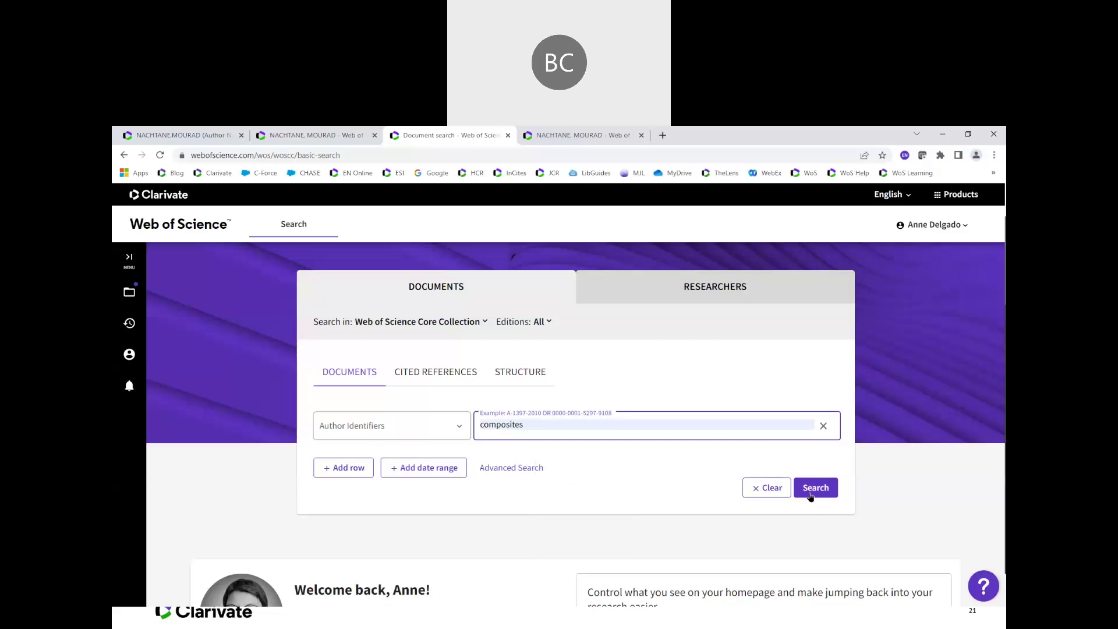
{"action": "left_click", "coordinate": [461, 430]}
{"action": "left_click", "coordinate": [412, 483]}
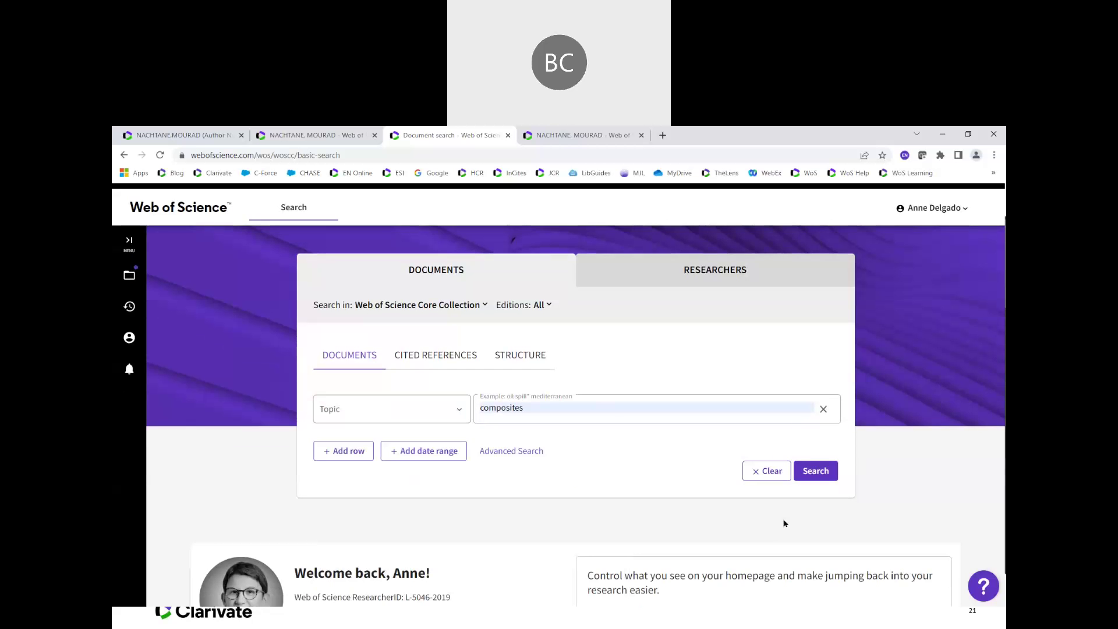
{"action": "left_click", "coordinate": [815, 471]}
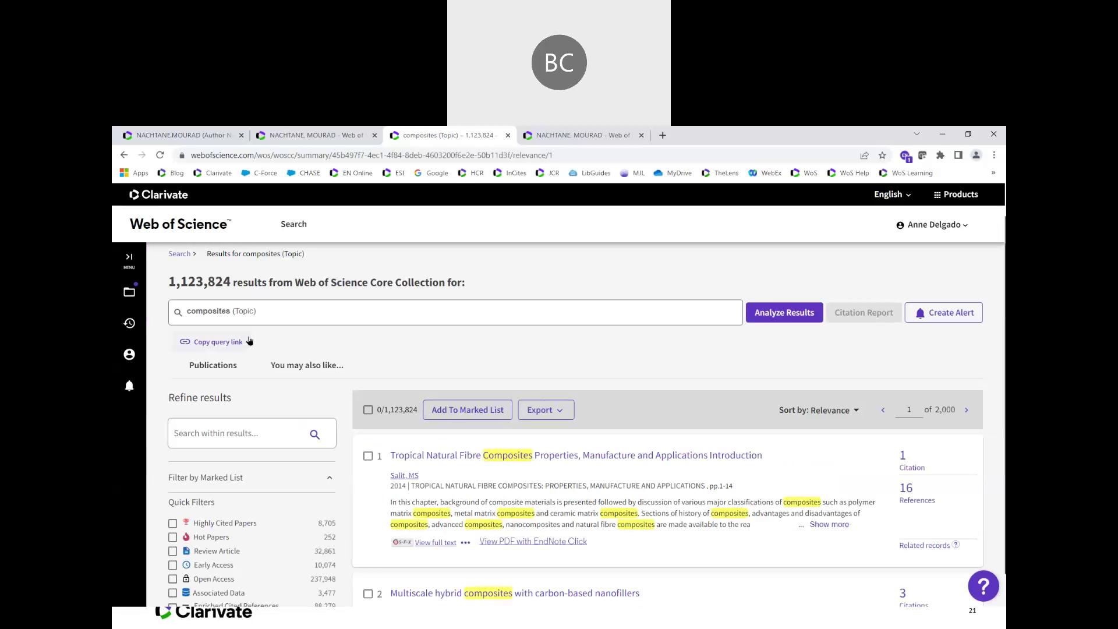
Refine the composites results to the publication years 2017, 2018, 2019, 2020, 2021, 2022 and 2023
{"action": "scroll", "coordinate": [249, 341], "scroll_direction": "down", "scroll_amount": 2}
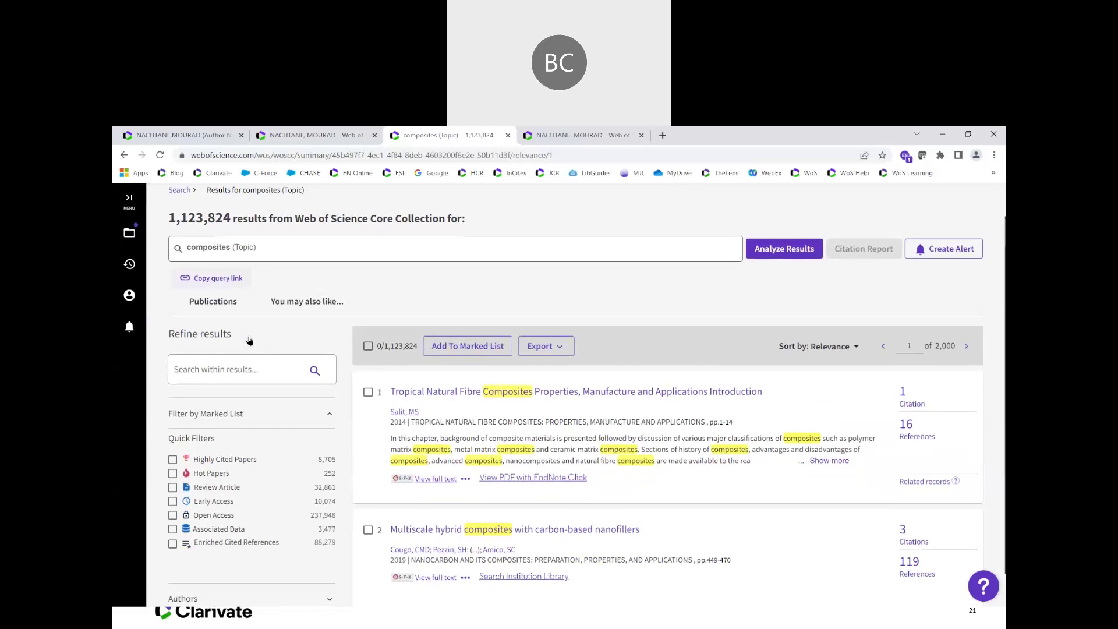
{"action": "scroll", "coordinate": [250, 336], "scroll_direction": "up", "scroll_amount": 1}
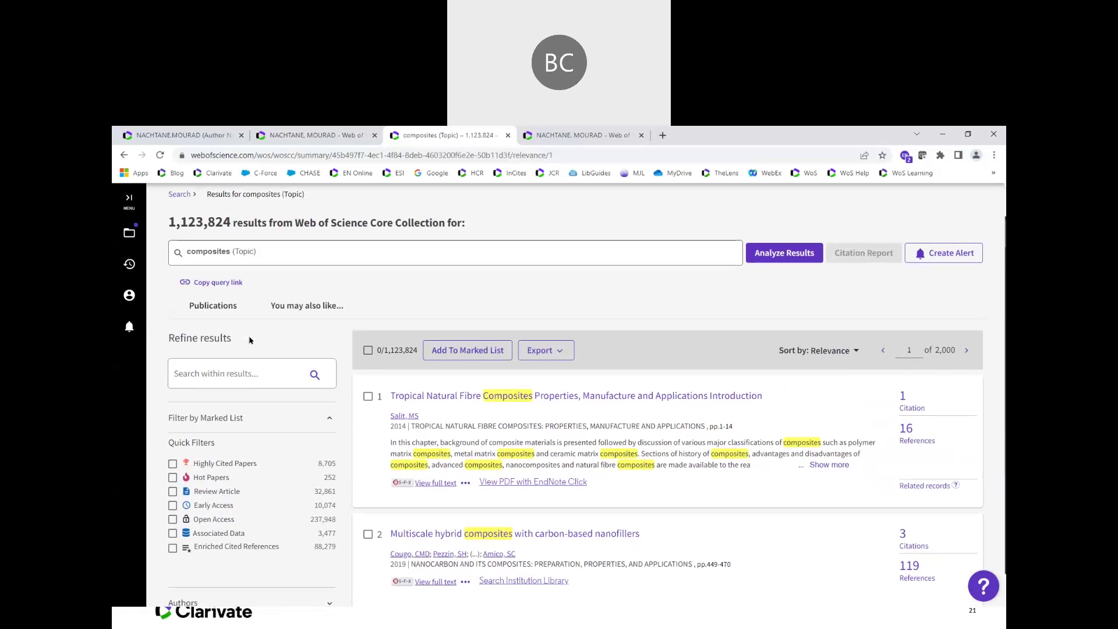
{"action": "scroll", "coordinate": [250, 341], "scroll_direction": "down", "scroll_amount": 3}
{"action": "scroll", "coordinate": [249, 340], "scroll_direction": "down", "scroll_amount": 5}
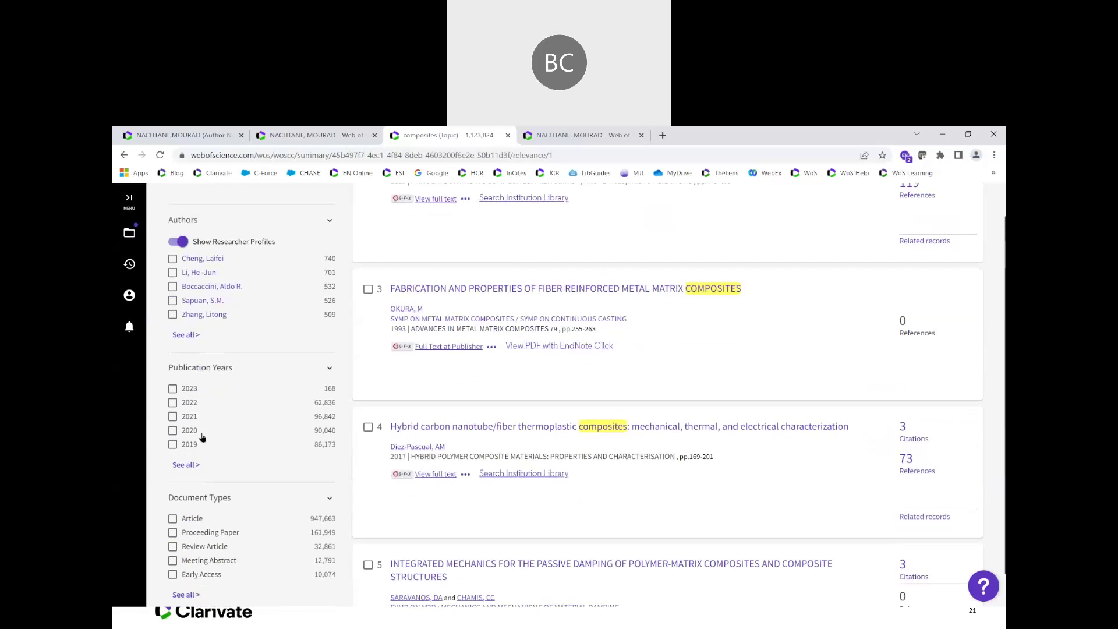
{"action": "left_click", "coordinate": [194, 463]}
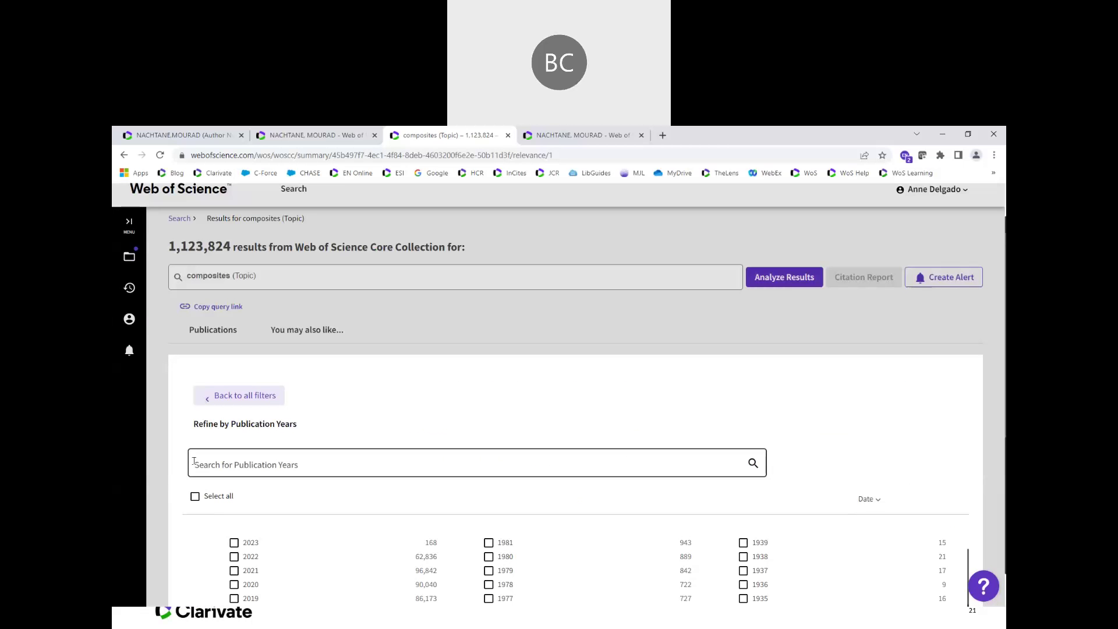
{"action": "scroll", "coordinate": [210, 466], "scroll_direction": "down", "scroll_amount": 3}
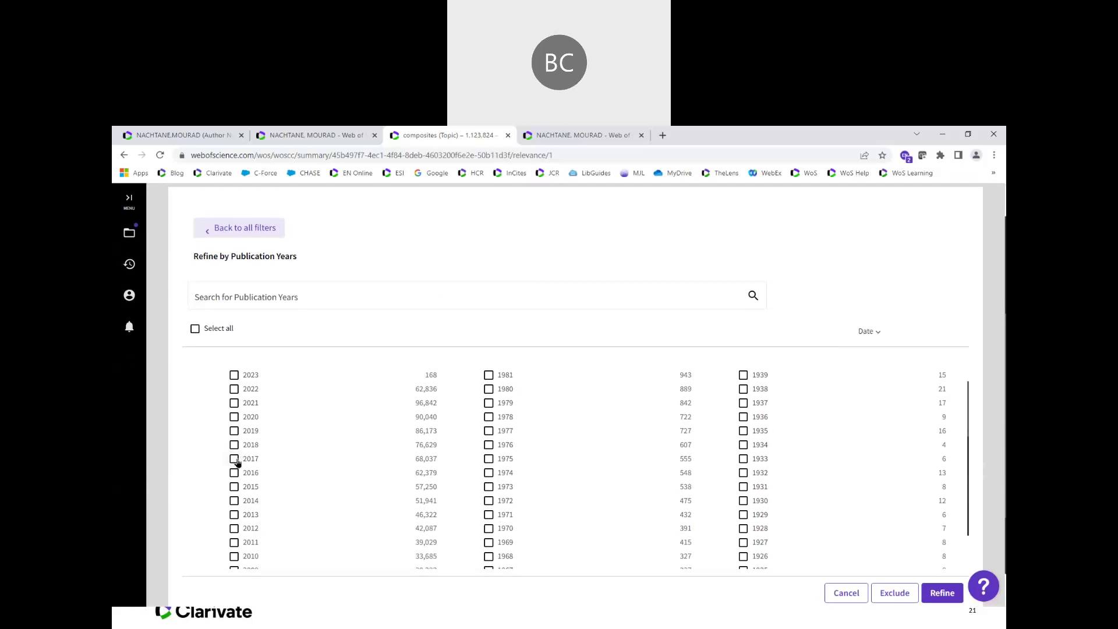
{"action": "left_click", "coordinate": [234, 460]}
{"action": "left_click", "coordinate": [234, 445]}
{"action": "left_click", "coordinate": [234, 431]}
{"action": "left_click", "coordinate": [234, 417]}
{"action": "left_click", "coordinate": [234, 403]}
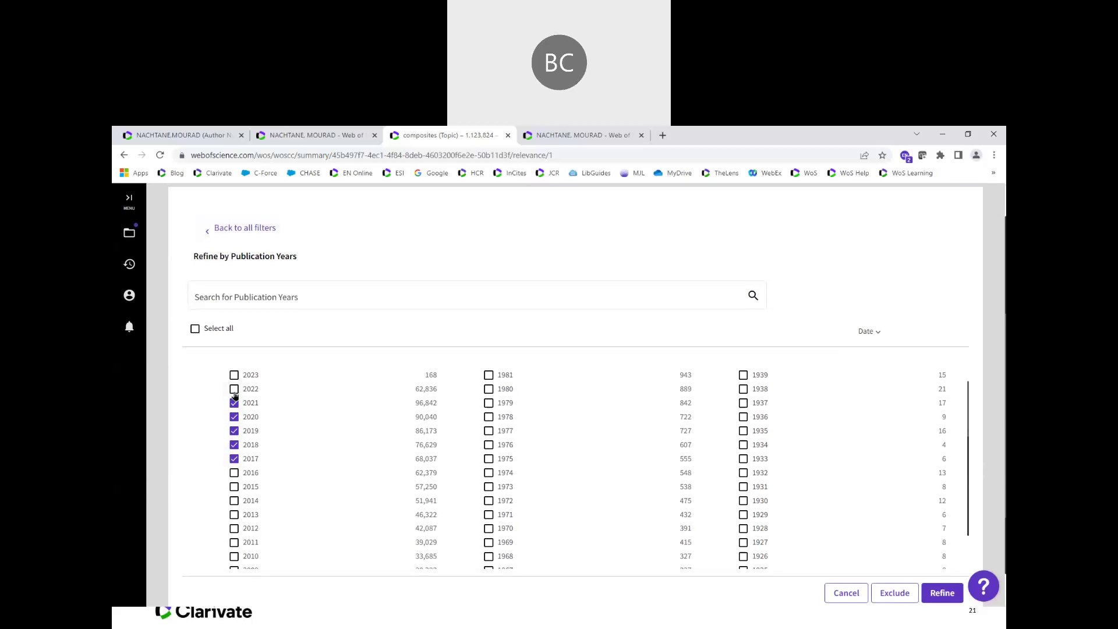
{"action": "left_click", "coordinate": [234, 389]}
{"action": "left_click", "coordinate": [234, 375]}
{"action": "left_click", "coordinate": [953, 593]}
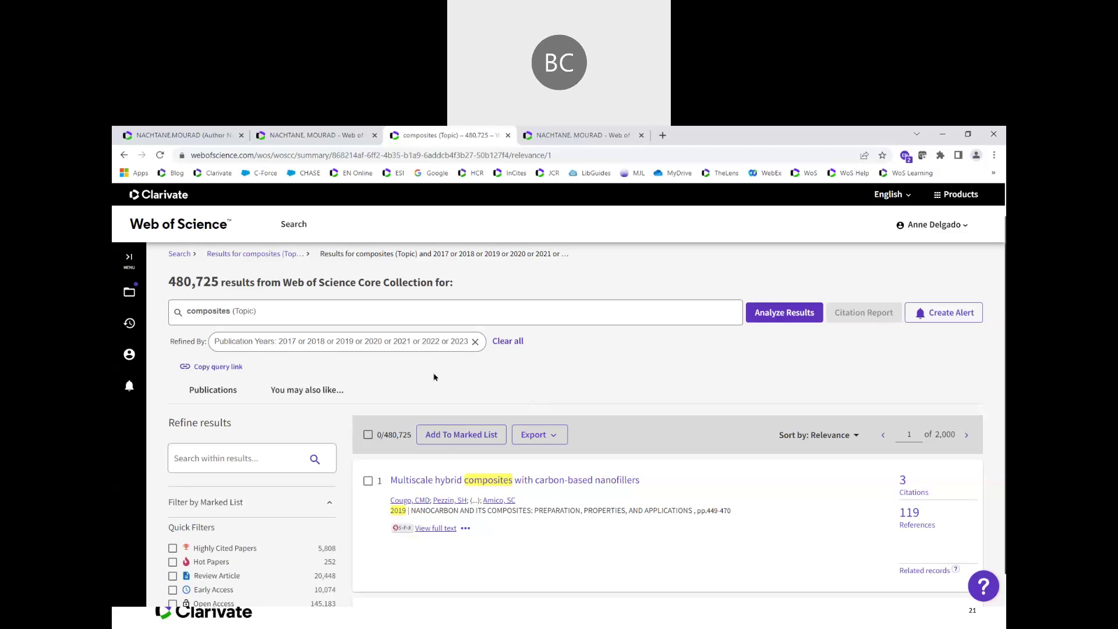
{"action": "scroll", "coordinate": [254, 369], "scroll_direction": "down", "scroll_amount": 10}
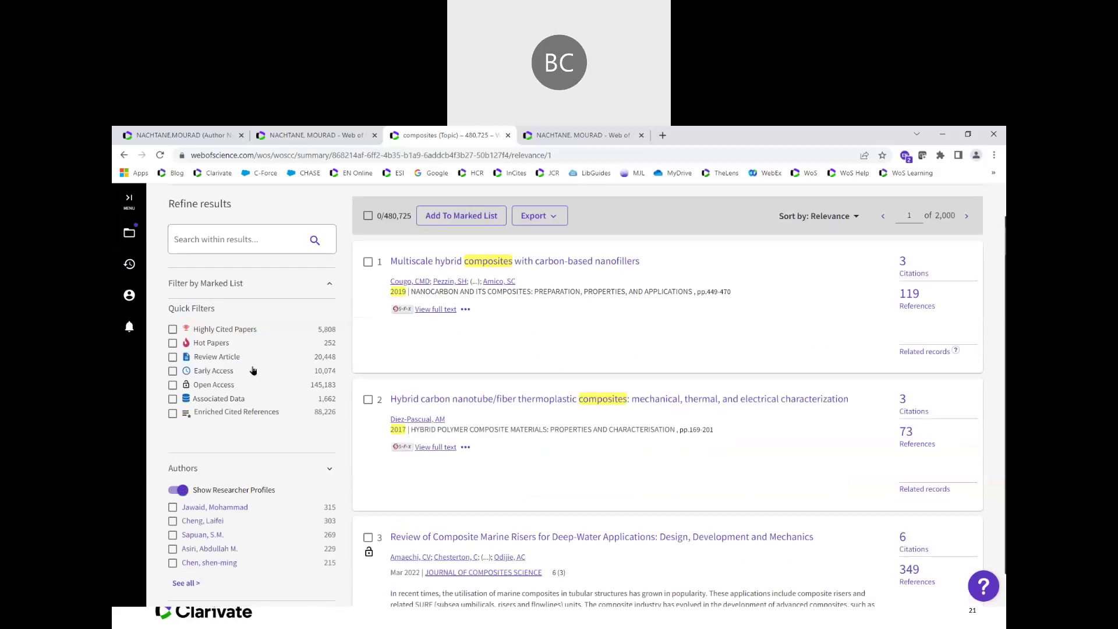
{"action": "scroll", "coordinate": [253, 369], "scroll_direction": "down", "scroll_amount": 6}
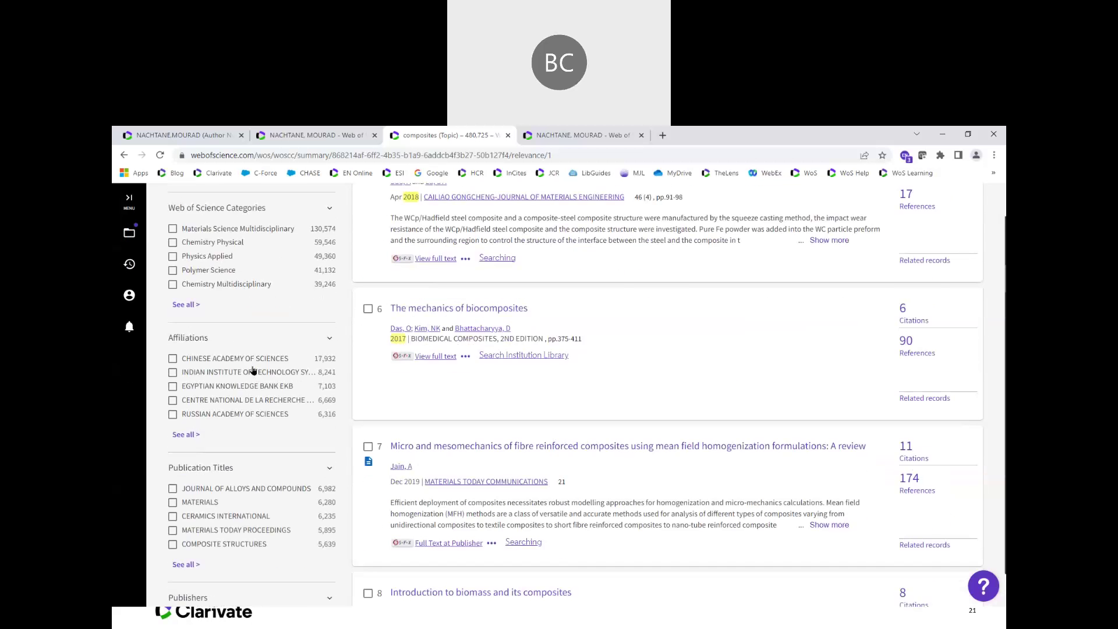
{"action": "scroll", "coordinate": [221, 303], "scroll_direction": "down", "scroll_amount": 4}
{"action": "scroll", "coordinate": [215, 315], "scroll_direction": "down", "scroll_amount": 2}
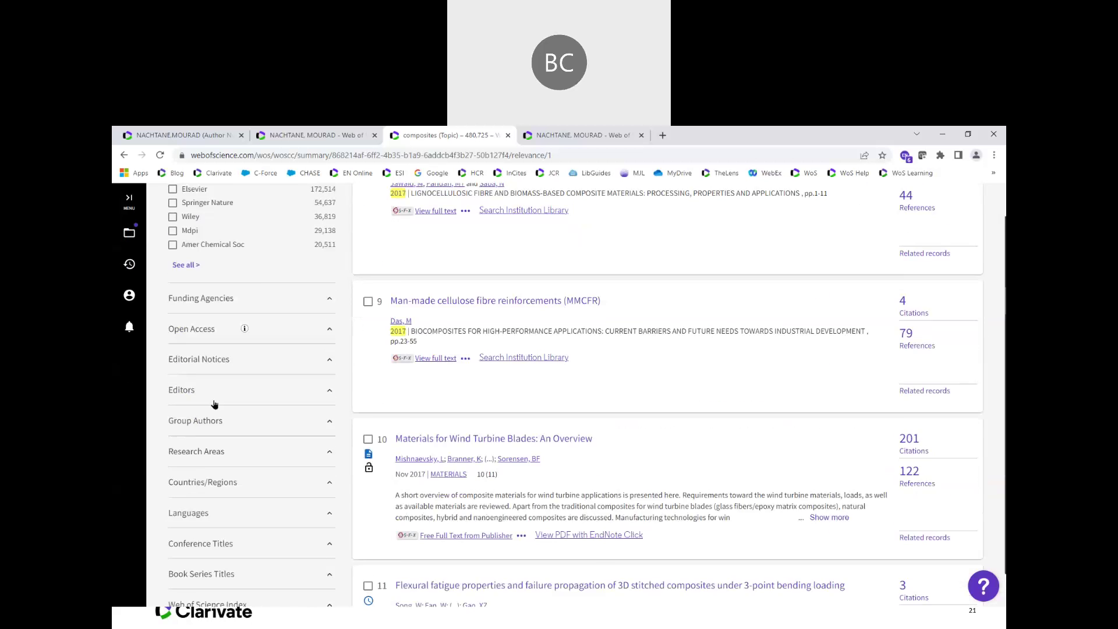
{"action": "left_click", "coordinate": [224, 461]}
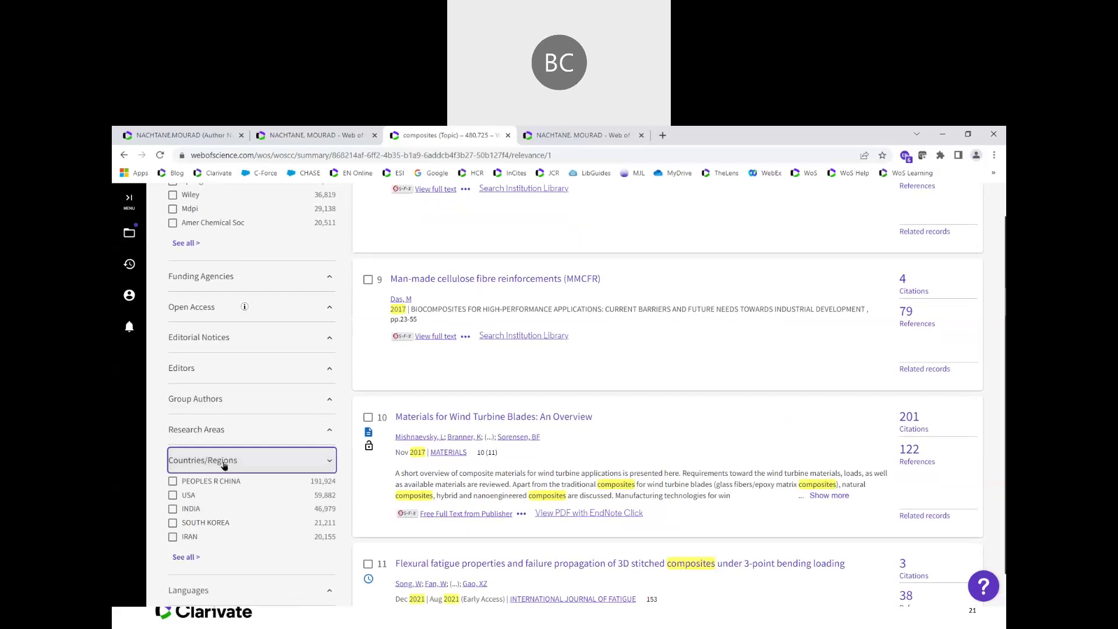
{"action": "left_click", "coordinate": [186, 558]}
{"action": "scroll", "coordinate": [387, 552], "scroll_direction": "down", "scroll_amount": 1}
{"action": "scroll", "coordinate": [386, 552], "scroll_direction": "up", "scroll_amount": 2}
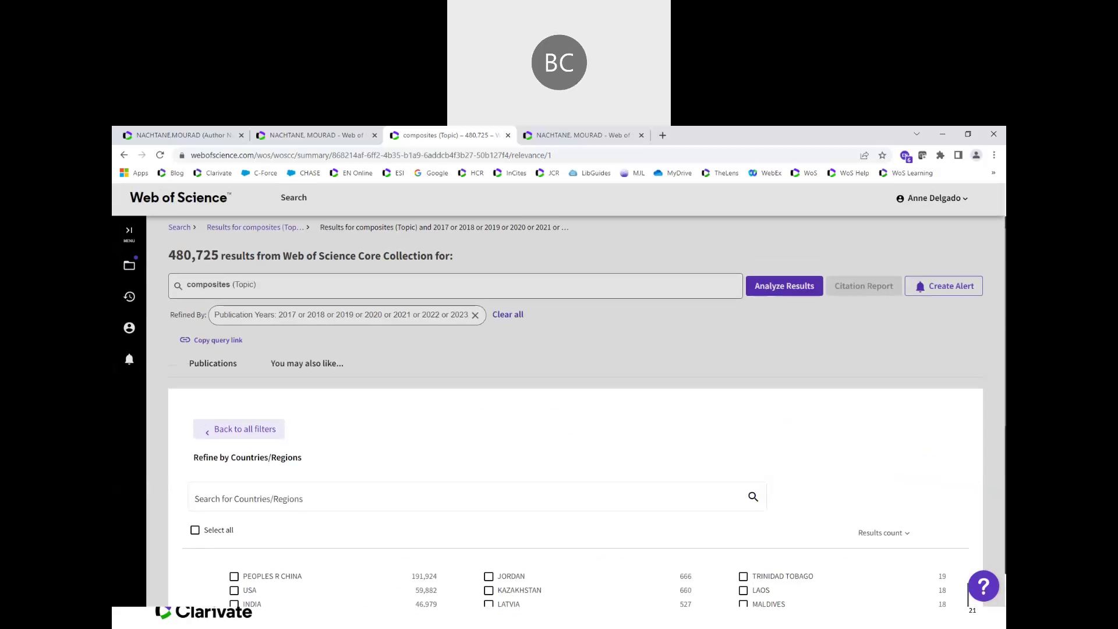
{"action": "left_click", "coordinate": [990, 428]}
{"action": "scroll", "coordinate": [989, 428], "scroll_direction": "down", "scroll_amount": 3}
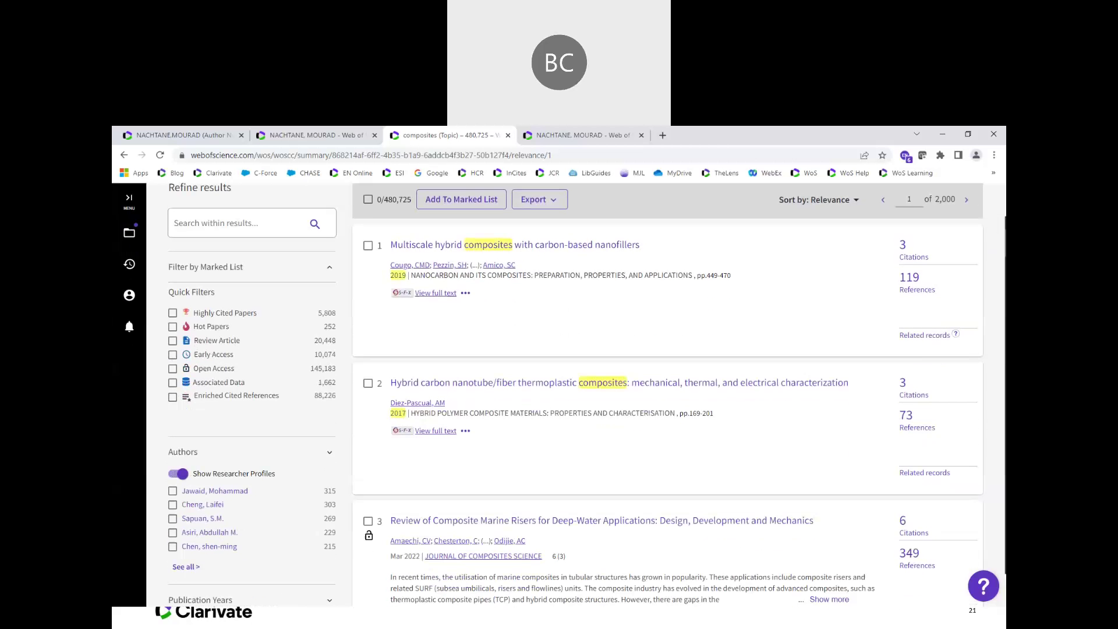
{"action": "scroll", "coordinate": [786, 512], "scroll_direction": "down", "scroll_amount": 1}
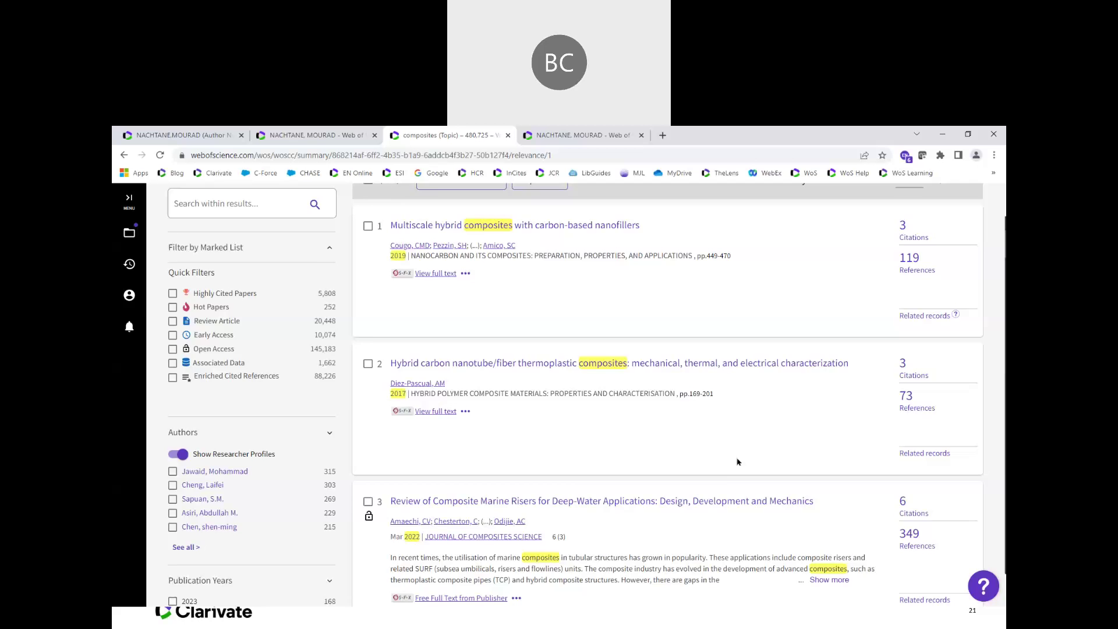
Open the full Countries/Regions refinement list for the composites results and sort it alphabetically
{"action": "scroll", "coordinate": [737, 462], "scroll_direction": "down", "scroll_amount": 15}
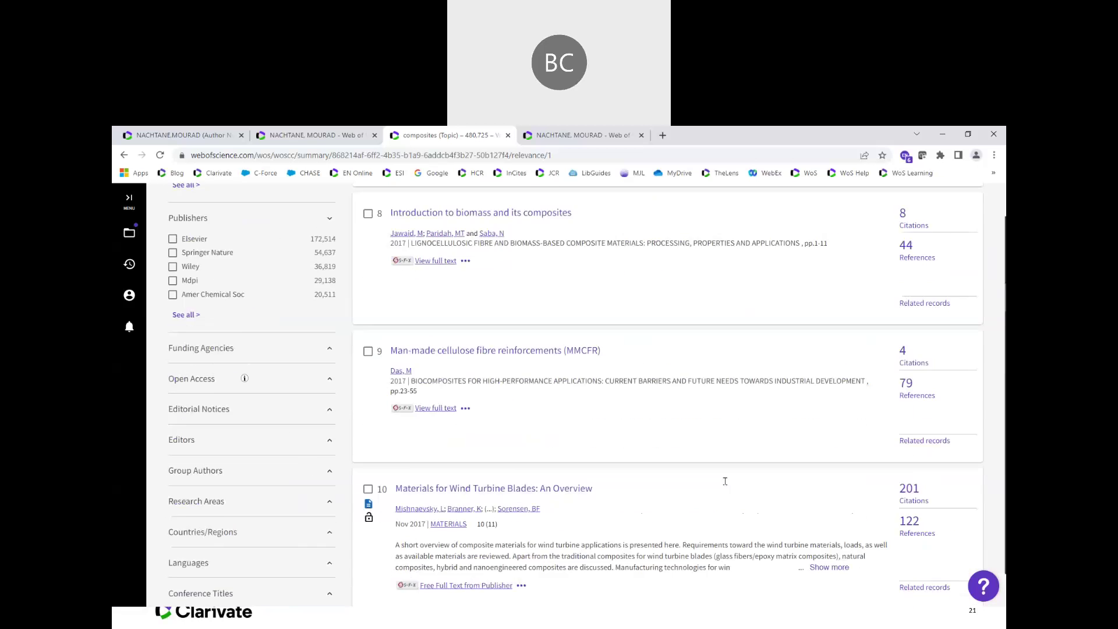
{"action": "scroll", "coordinate": [725, 483], "scroll_direction": "down", "scroll_amount": 13}
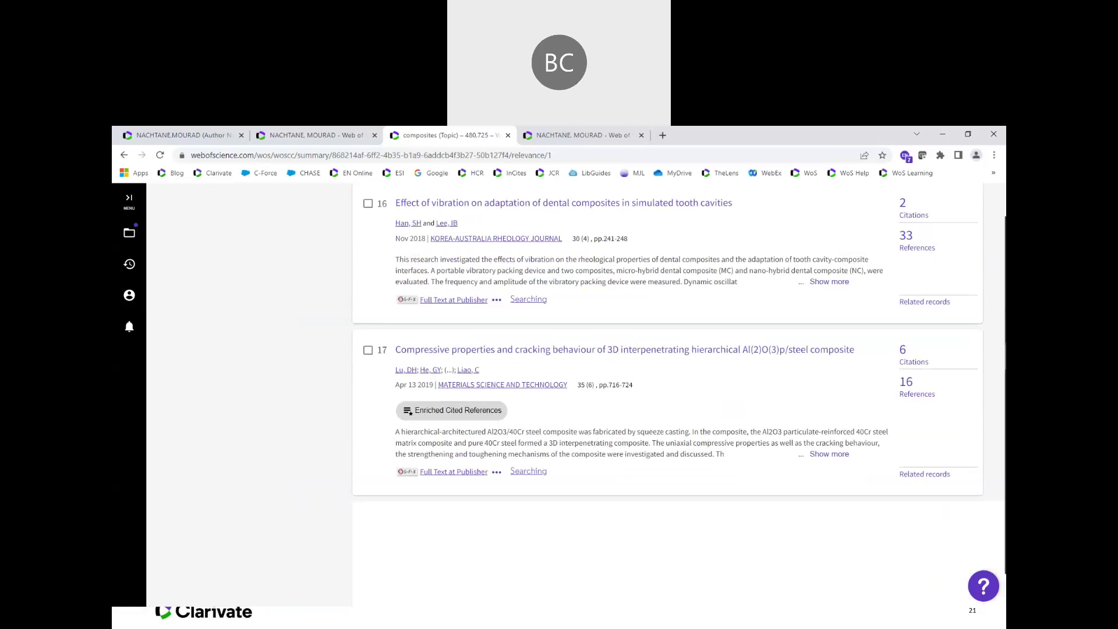
{"action": "scroll", "coordinate": [152, 512], "scroll_direction": "up", "scroll_amount": 13}
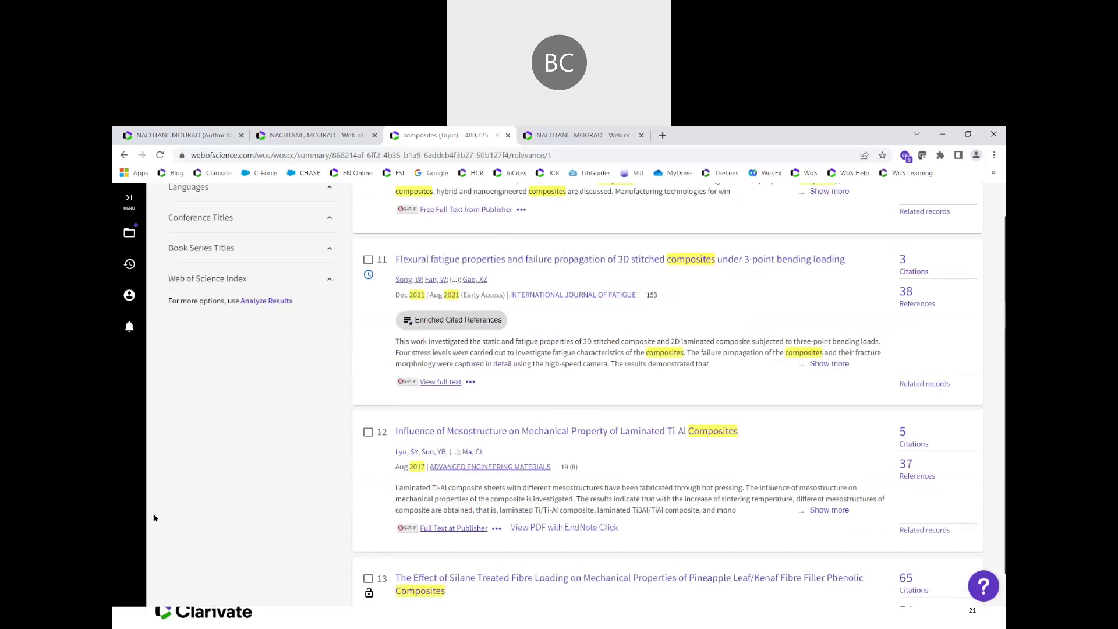
{"action": "left_click", "coordinate": [175, 379]}
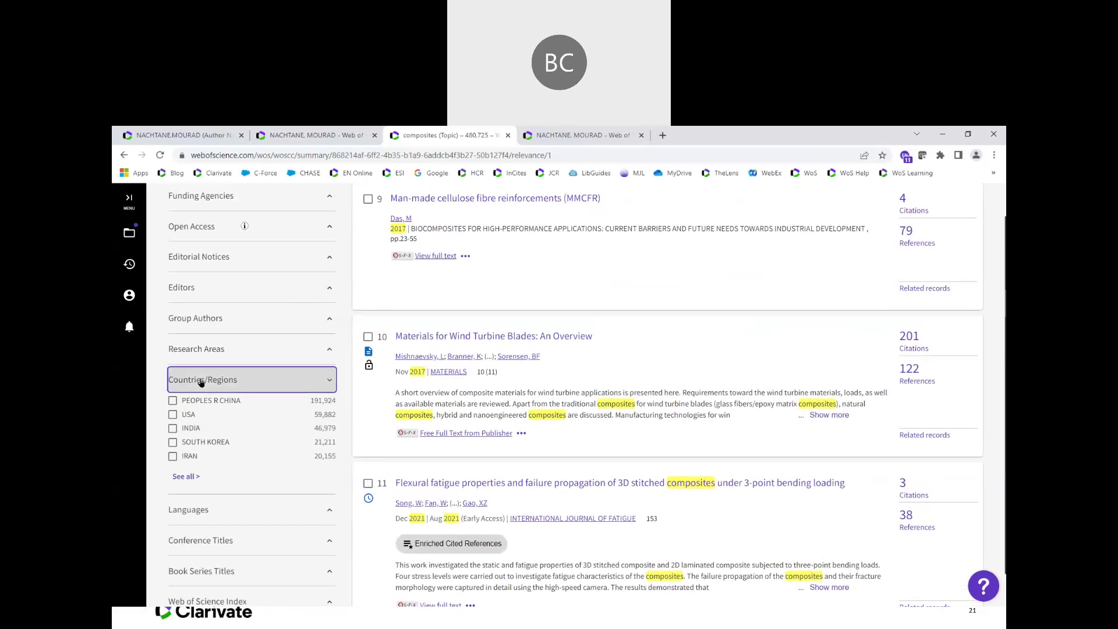
{"action": "left_click", "coordinate": [186, 476]}
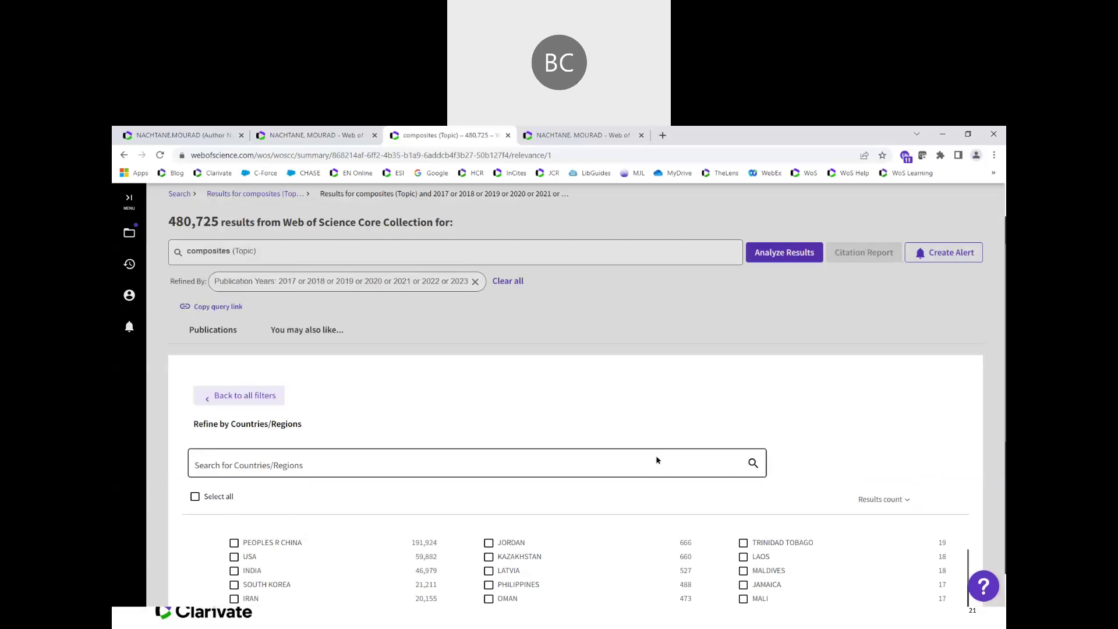
{"action": "scroll", "coordinate": [656, 460], "scroll_direction": "down", "scroll_amount": 3}
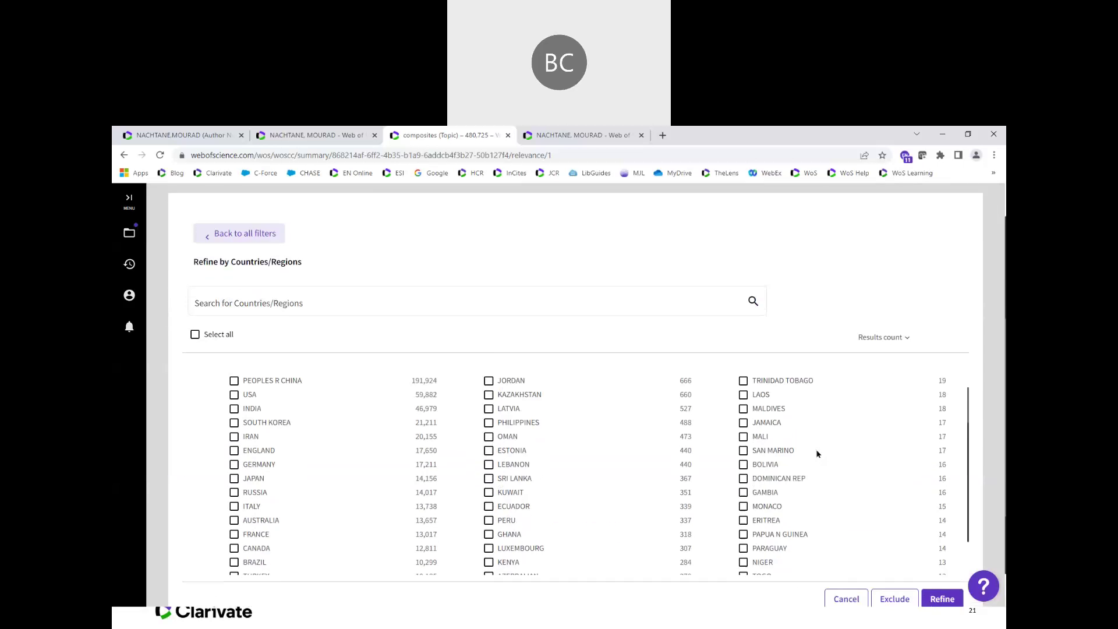
{"action": "scroll", "coordinate": [816, 453], "scroll_direction": "down", "scroll_amount": 1}
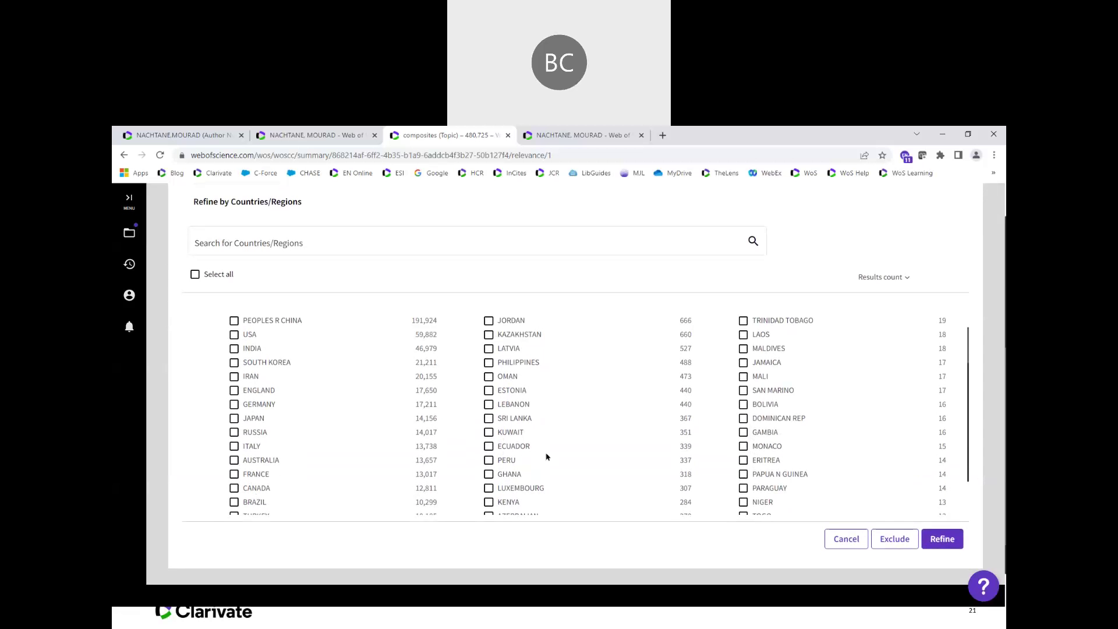
{"action": "left_click", "coordinate": [908, 279]}
{"action": "left_click", "coordinate": [893, 301]}
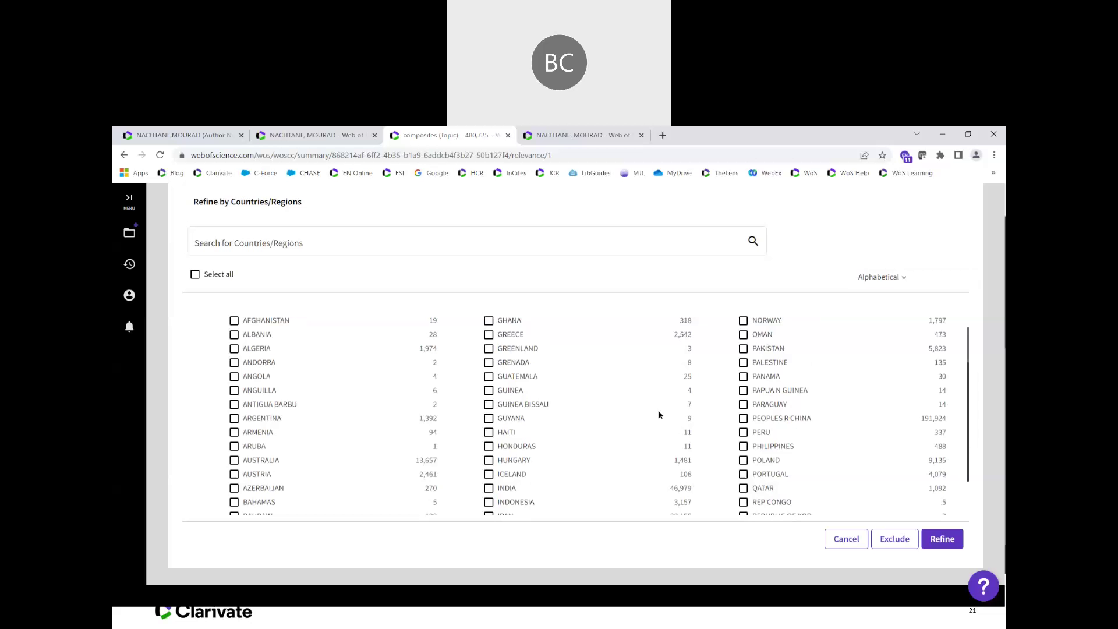
Refine the composites results to the country Morocco
{"action": "scroll", "coordinate": [630, 407], "scroll_direction": "down", "scroll_amount": 1}
{"action": "scroll", "coordinate": [629, 407], "scroll_direction": "down", "scroll_amount": 5}
{"action": "scroll", "coordinate": [630, 407], "scroll_direction": "down", "scroll_amount": 2}
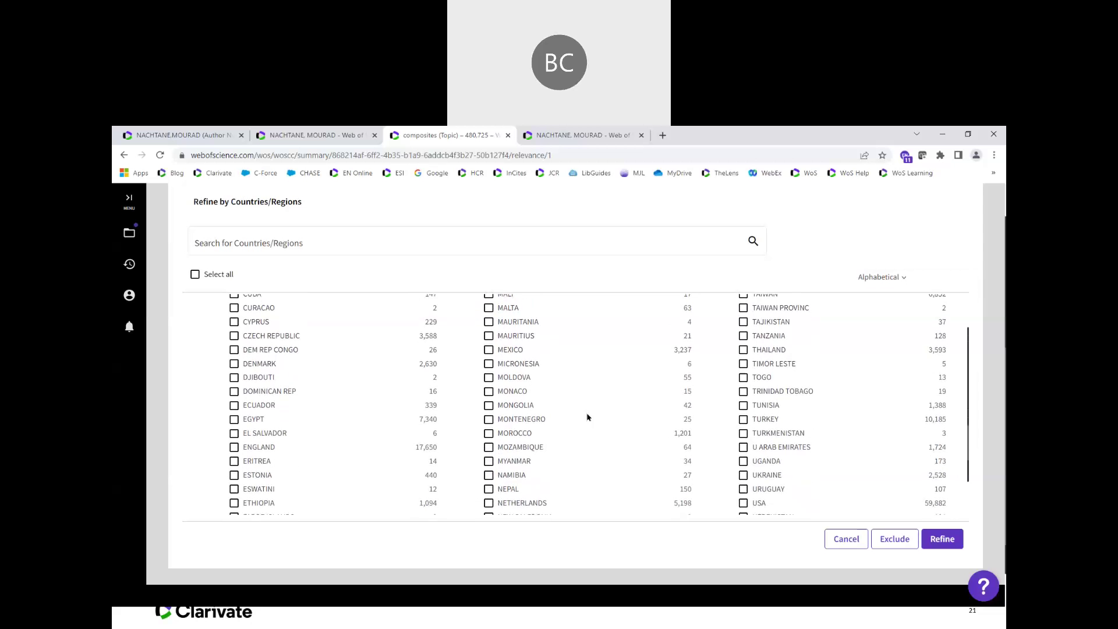
{"action": "left_click", "coordinate": [488, 433]}
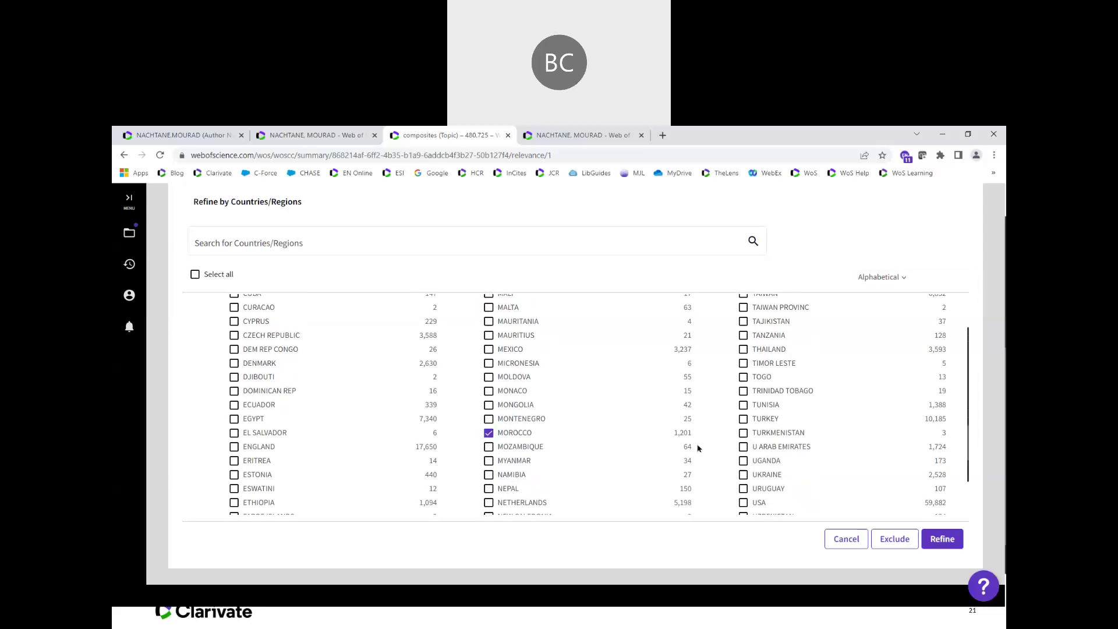
{"action": "left_click", "coordinate": [933, 546]}
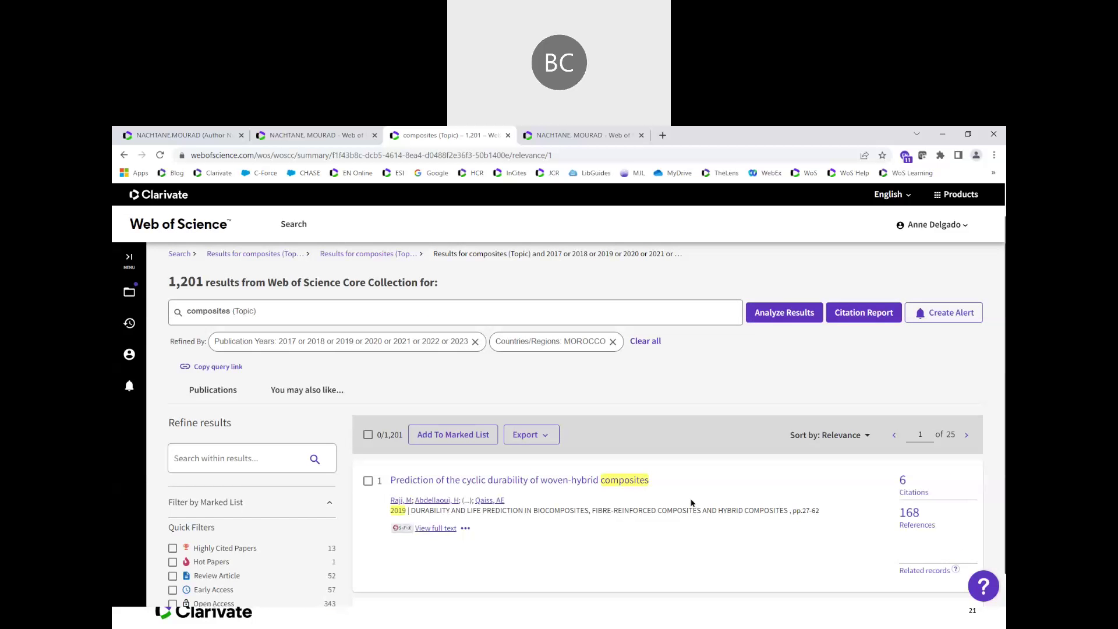
View the author and address details of "Prediction of the cyclic durability of woven-hybrid composites" and return to the Morocco-refined results
{"action": "scroll", "coordinate": [692, 501], "scroll_direction": "down", "scroll_amount": 1}
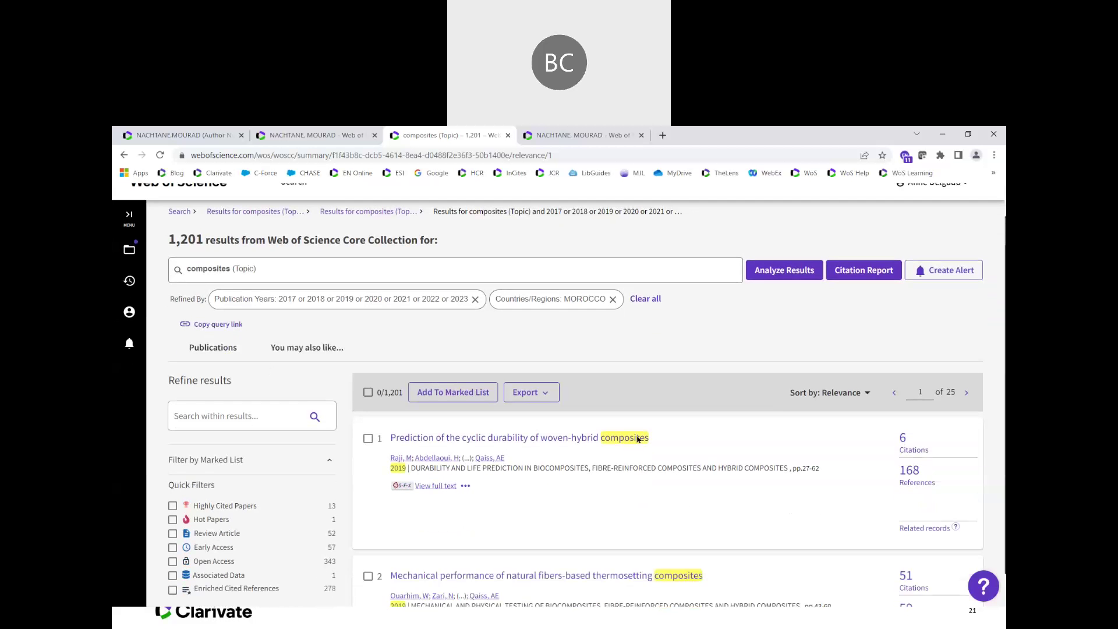
{"action": "left_click", "coordinate": [557, 423]}
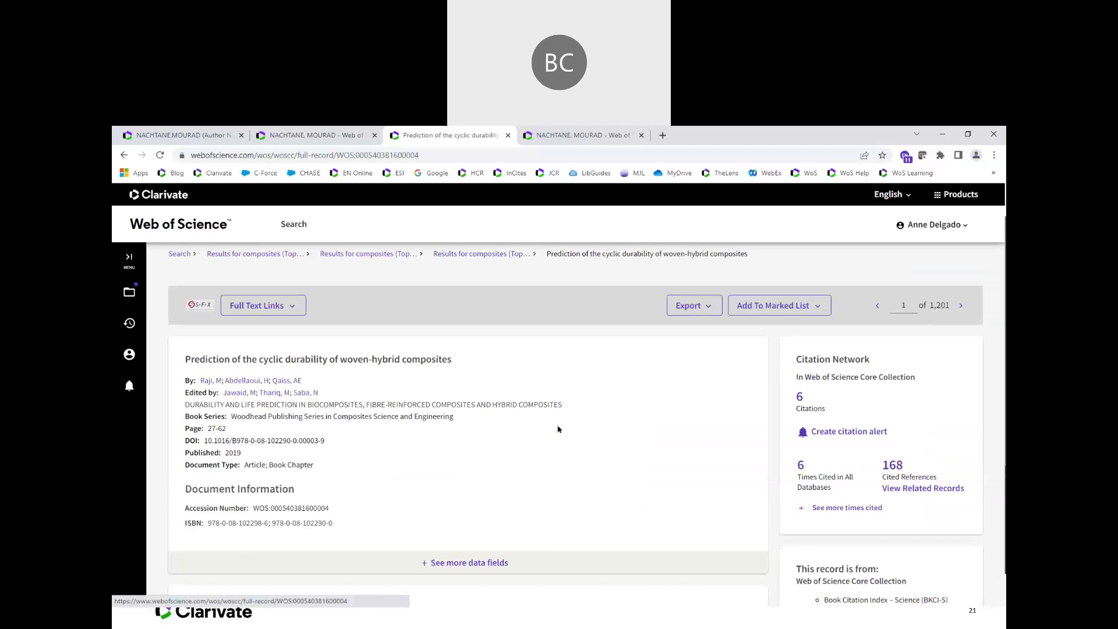
{"action": "scroll", "coordinate": [557, 429], "scroll_direction": "down", "scroll_amount": 2}
{"action": "scroll", "coordinate": [558, 429], "scroll_direction": "down", "scroll_amount": 3}
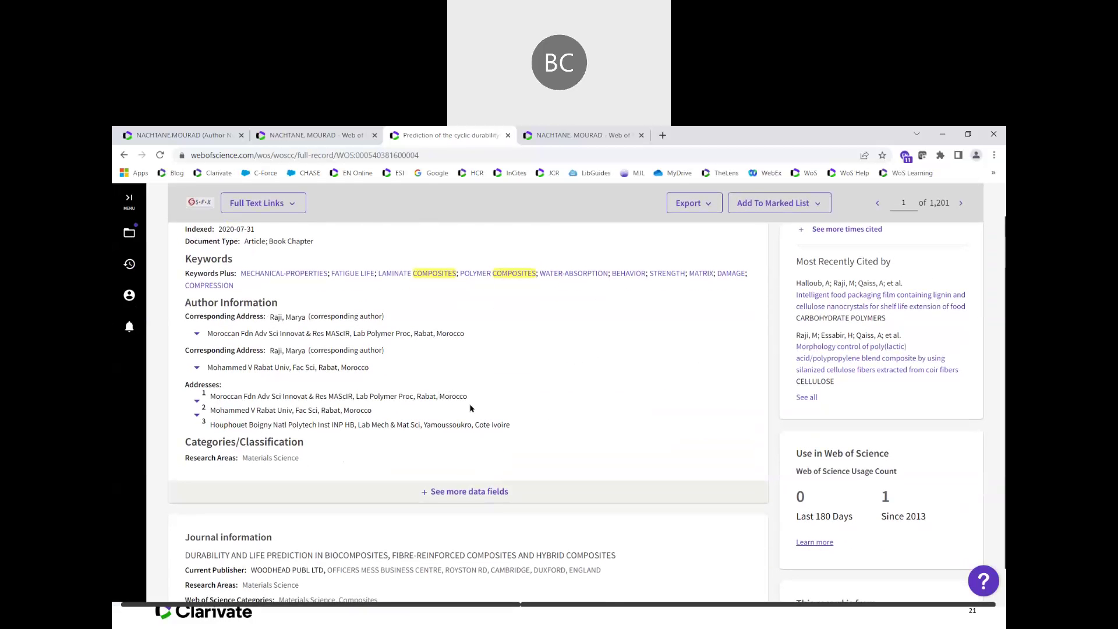
{"action": "scroll", "coordinate": [476, 413], "scroll_direction": "up", "scroll_amount": 4}
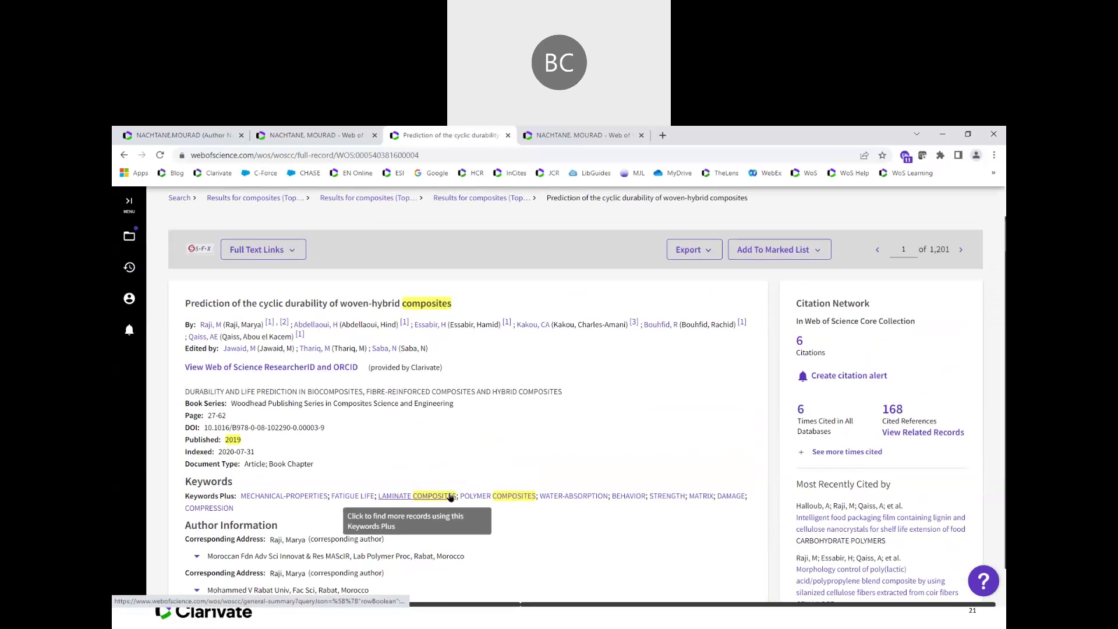
{"action": "scroll", "coordinate": [457, 373], "scroll_direction": "up", "scroll_amount": 1}
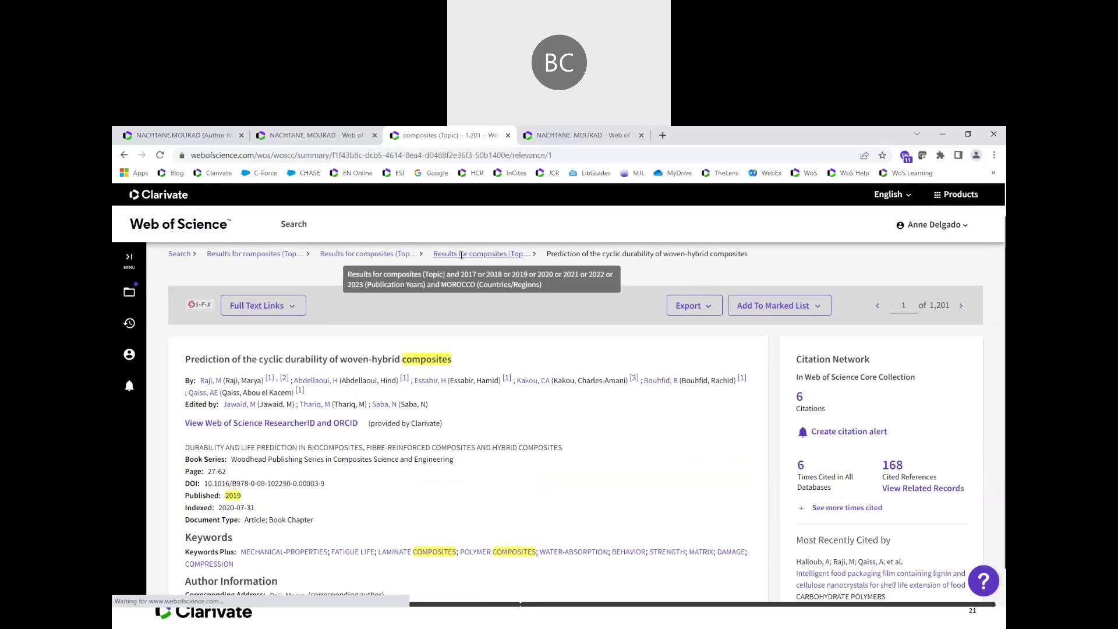
{"action": "left_click", "coordinate": [466, 255]}
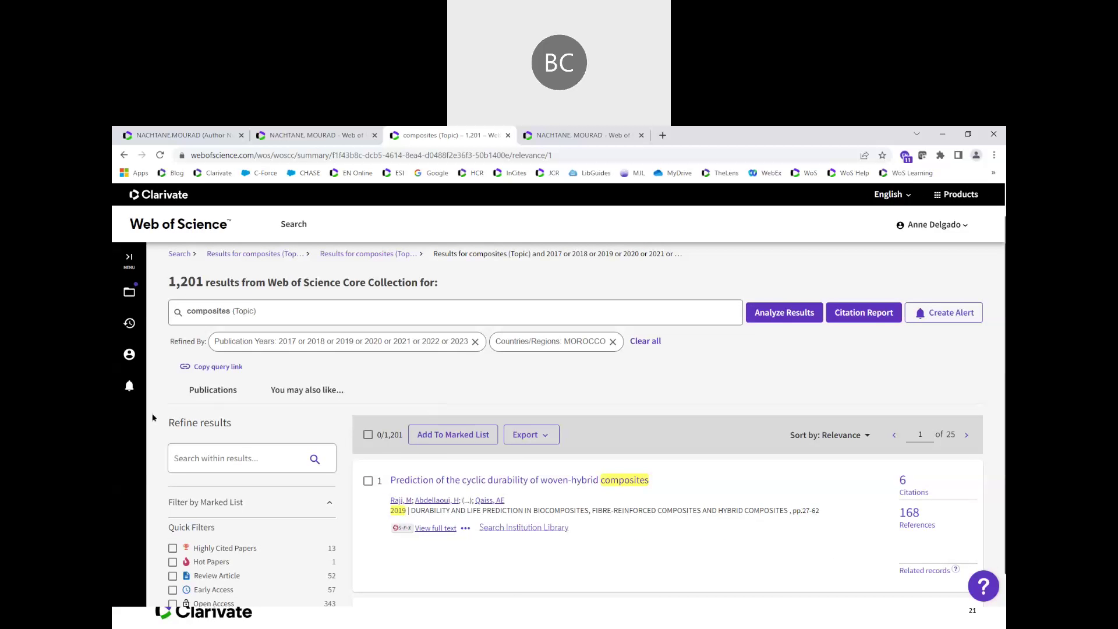
Preview the profiles of the first four researchers in the Authors filter one after another, and close the author preview
{"action": "scroll", "coordinate": [148, 419], "scroll_direction": "down", "scroll_amount": 4}
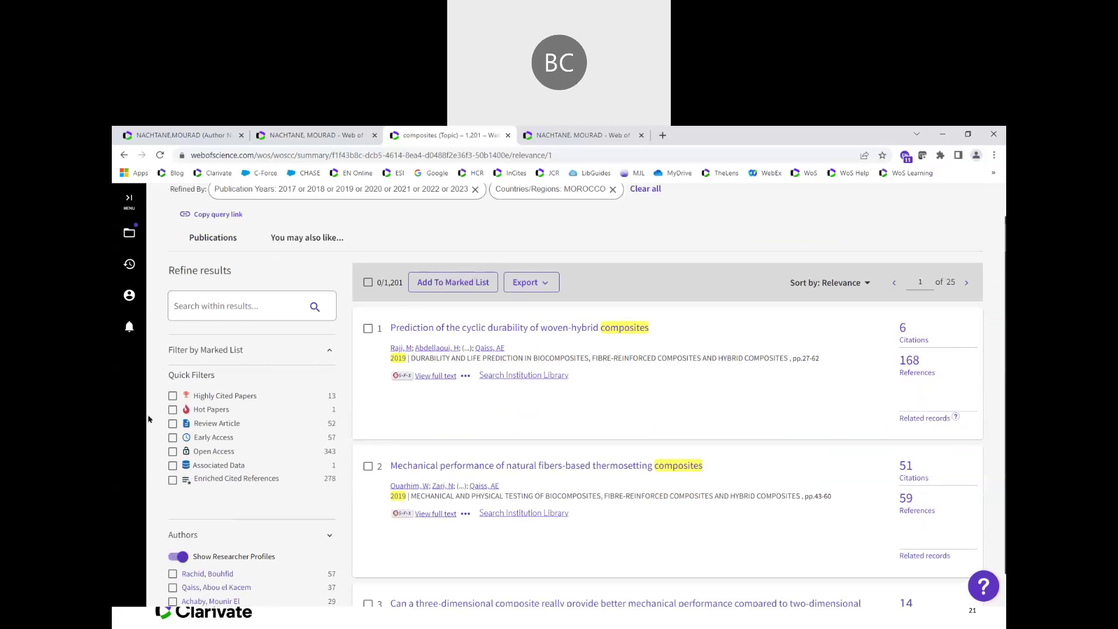
{"action": "scroll", "coordinate": [151, 443], "scroll_direction": "down", "scroll_amount": 1}
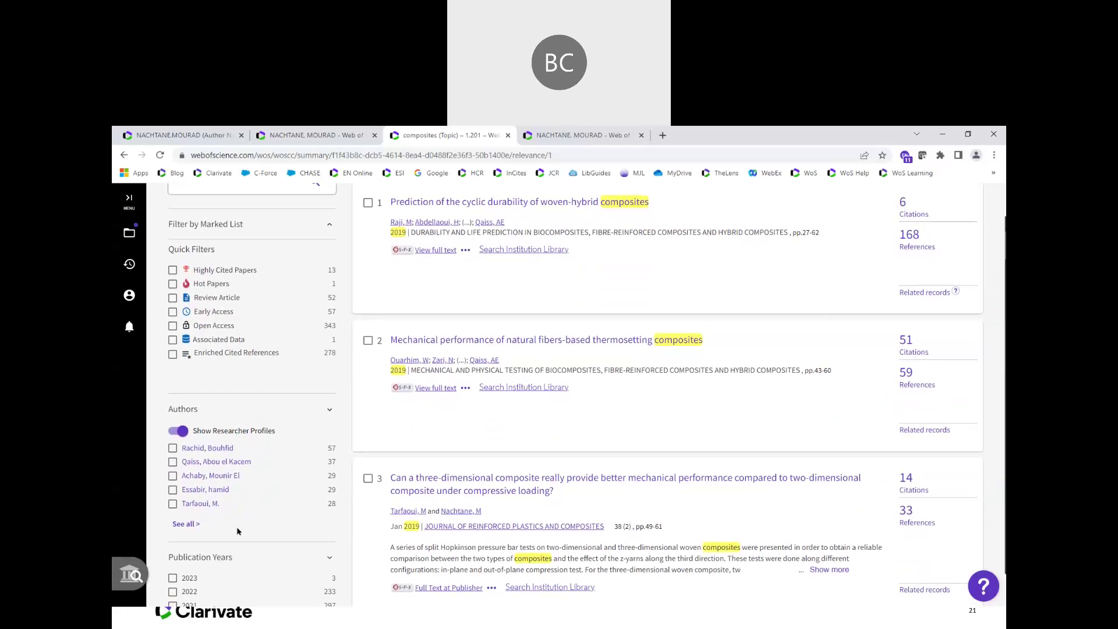
{"action": "scroll", "coordinate": [301, 315], "scroll_direction": "up", "scroll_amount": 2}
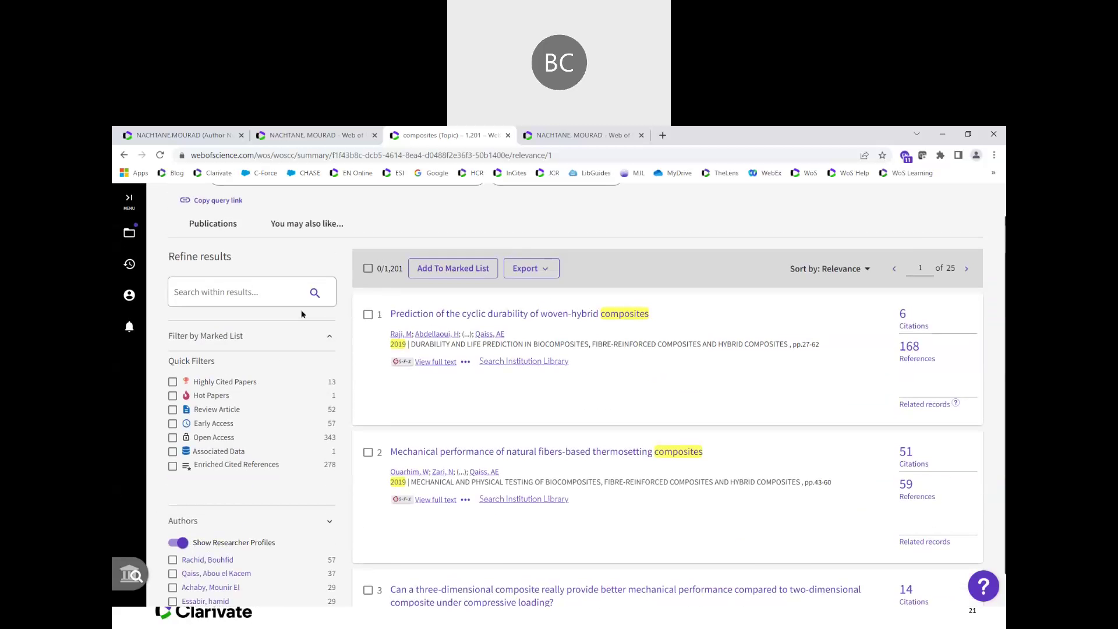
{"action": "scroll", "coordinate": [302, 314], "scroll_direction": "up", "scroll_amount": 1}
{"action": "scroll", "coordinate": [343, 421], "scroll_direction": "down", "scroll_amount": 4}
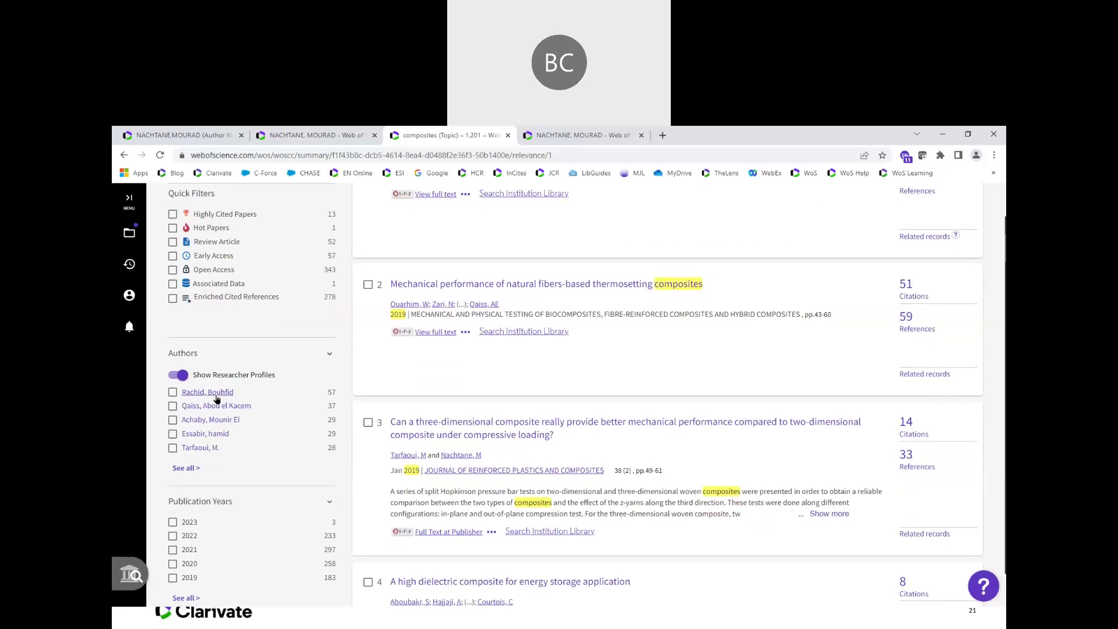
{"action": "left_click", "coordinate": [209, 393]}
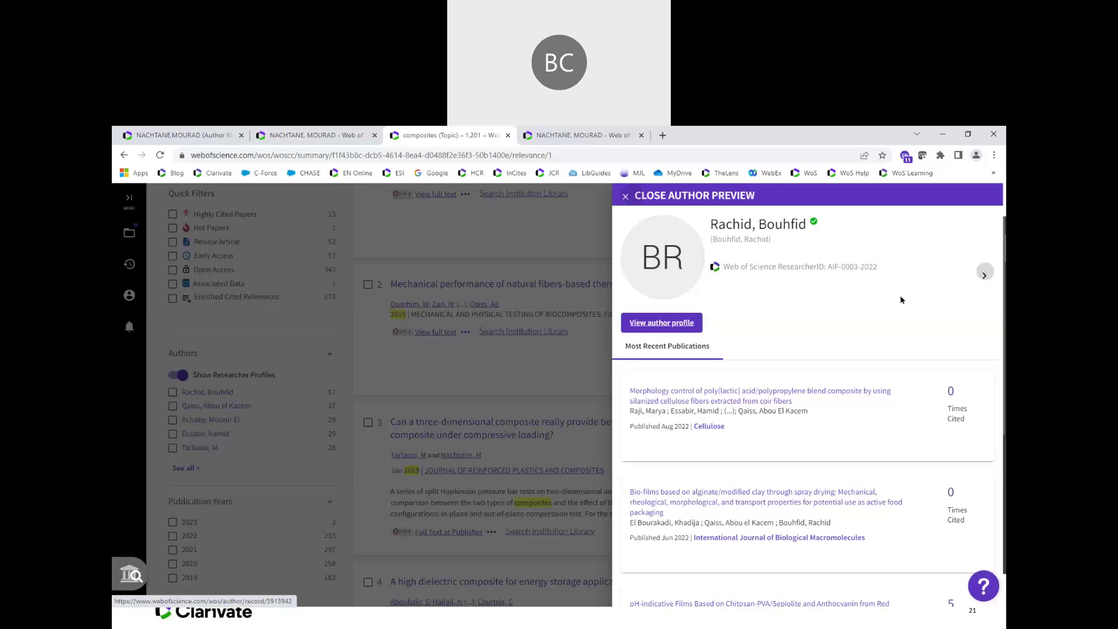
{"action": "left_click", "coordinate": [985, 273]}
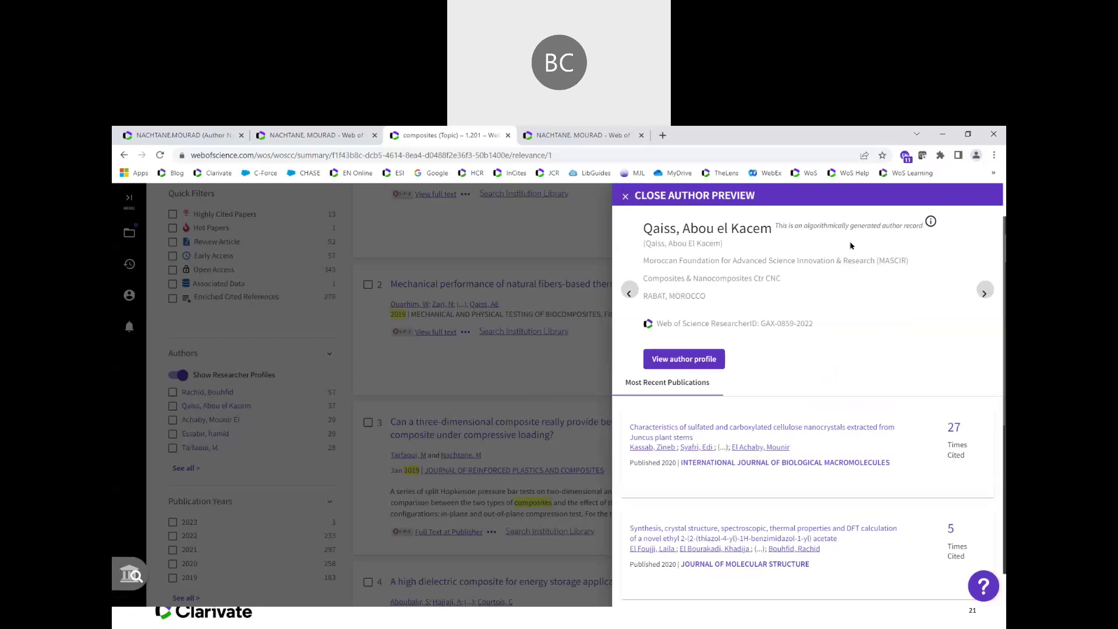
{"action": "left_click", "coordinate": [983, 291]}
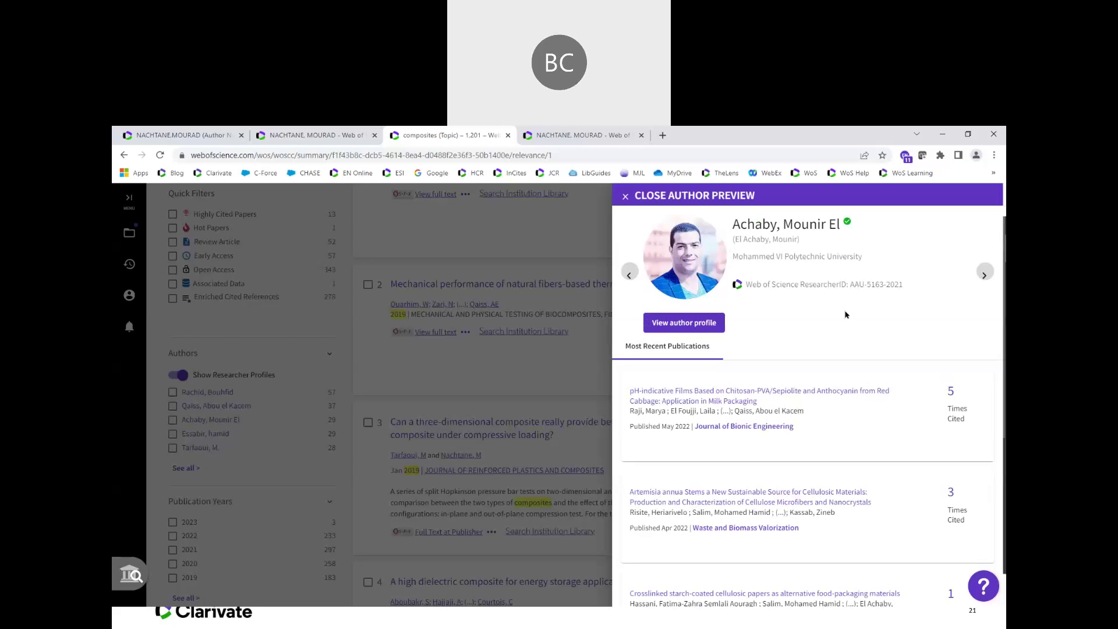
{"action": "left_click", "coordinate": [983, 272]}
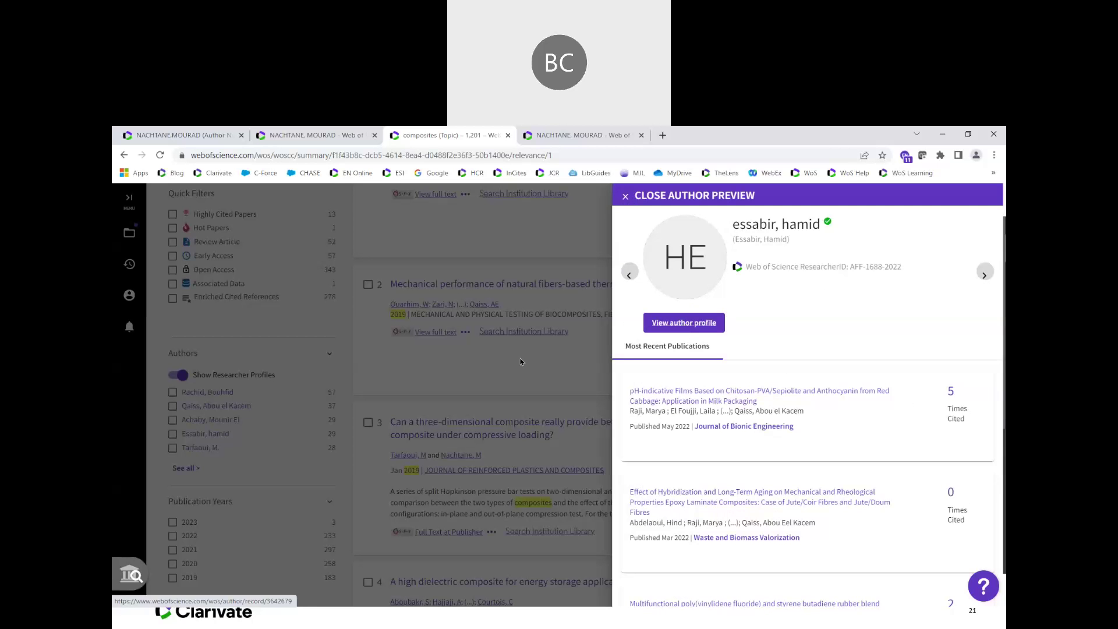
{"action": "left_click", "coordinate": [626, 198]}
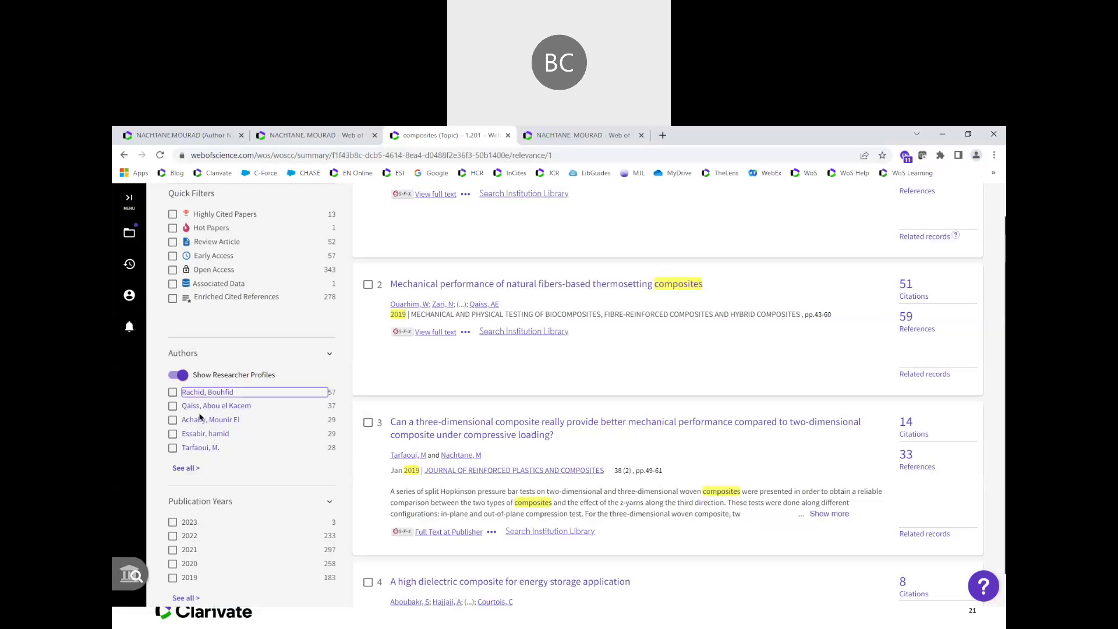
Open the complete Authors refinement list and examine the researcher profiles with their publication counts
{"action": "left_click", "coordinate": [191, 468]}
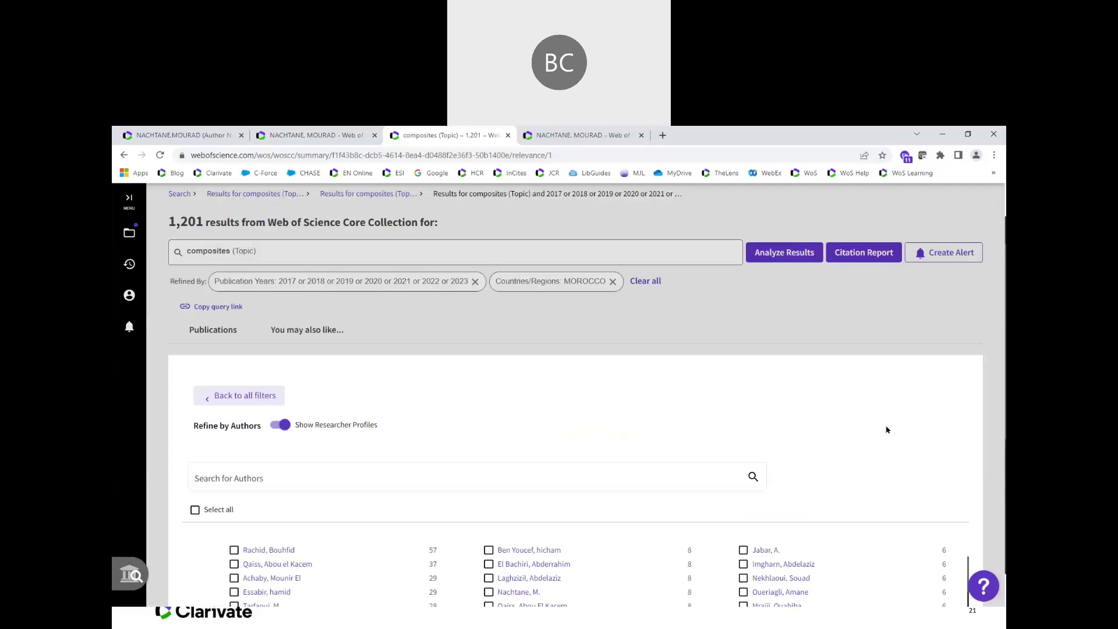
{"action": "scroll", "coordinate": [886, 429], "scroll_direction": "down", "scroll_amount": 4}
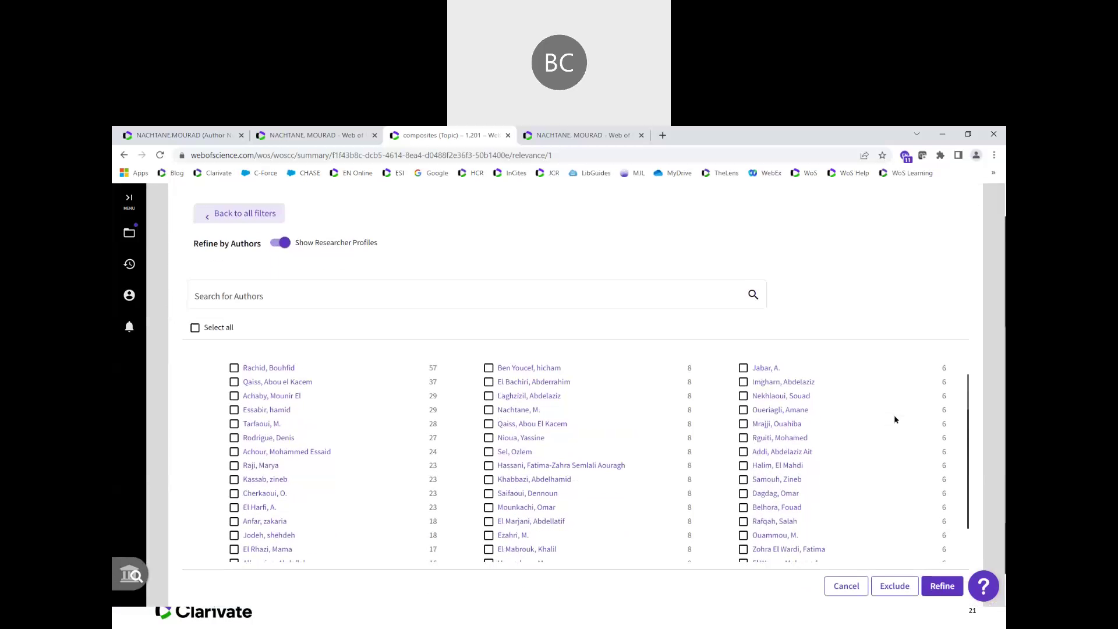
{"action": "scroll", "coordinate": [594, 369], "scroll_direction": "down", "scroll_amount": 2}
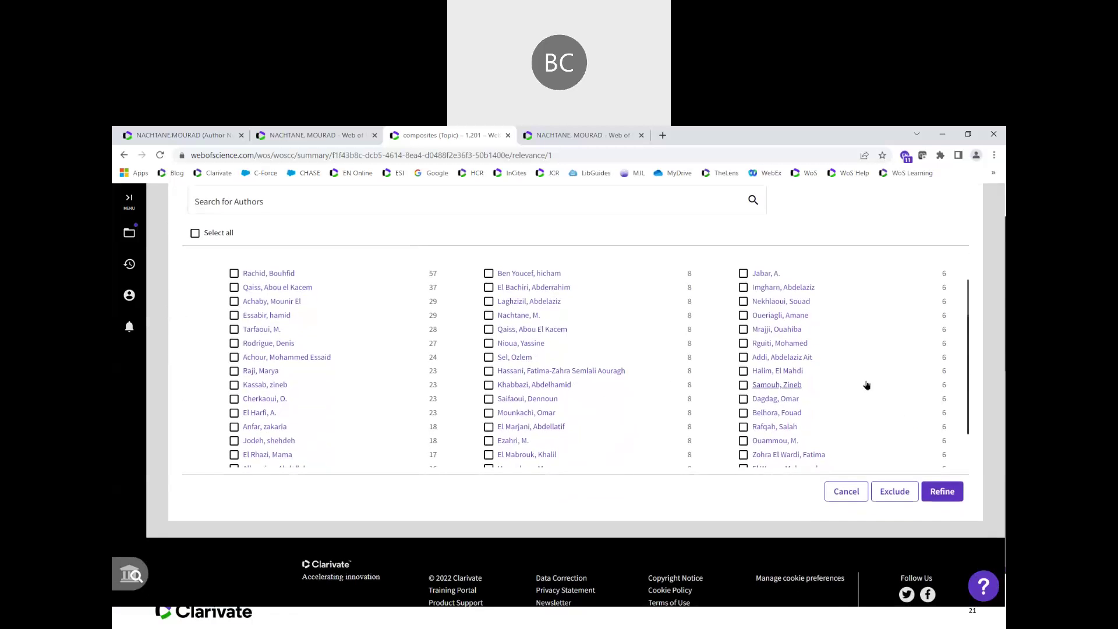
{"action": "scroll", "coordinate": [866, 385], "scroll_direction": "up", "scroll_amount": 2}
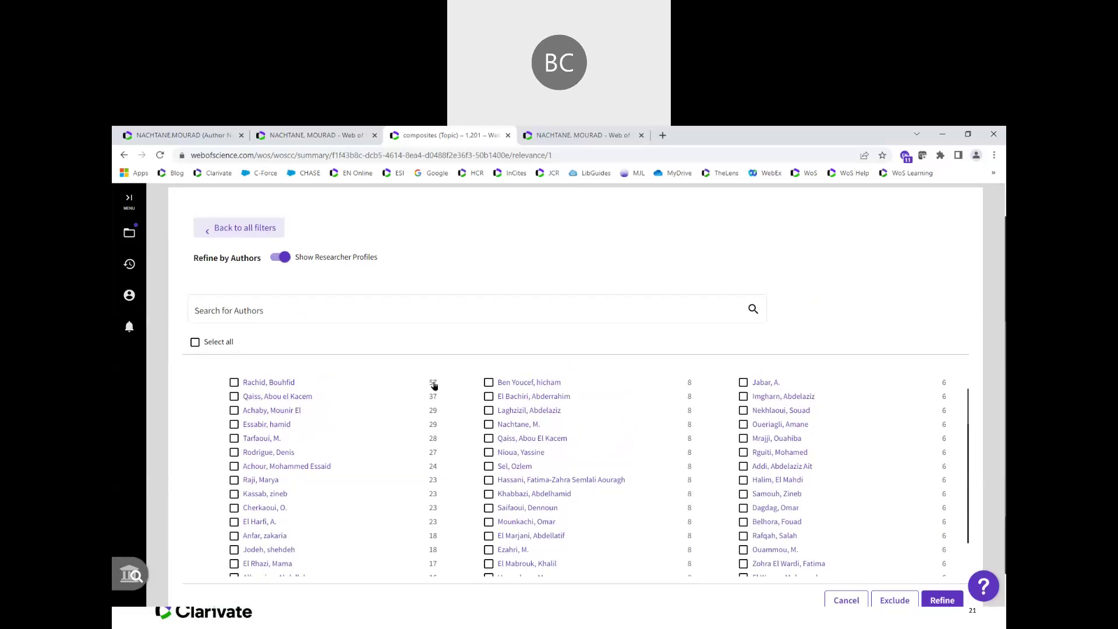
{"action": "scroll", "coordinate": [442, 395], "scroll_direction": "up", "scroll_amount": 1}
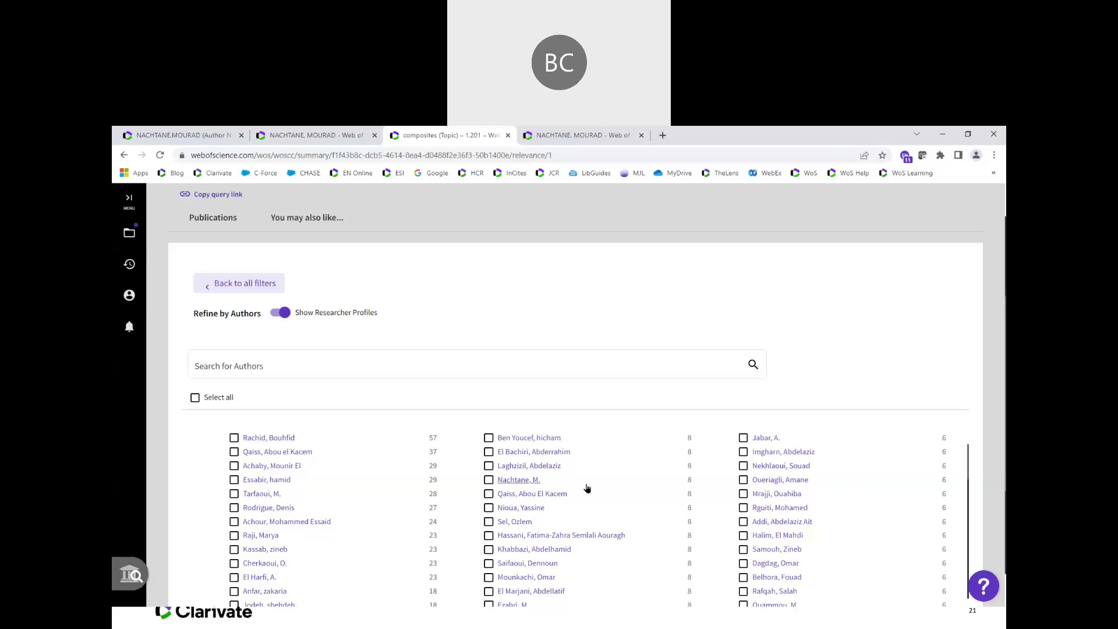
Turn off researcher profiles in the Authors refinement list and review the plain author name variants
{"action": "left_click", "coordinate": [278, 315]}
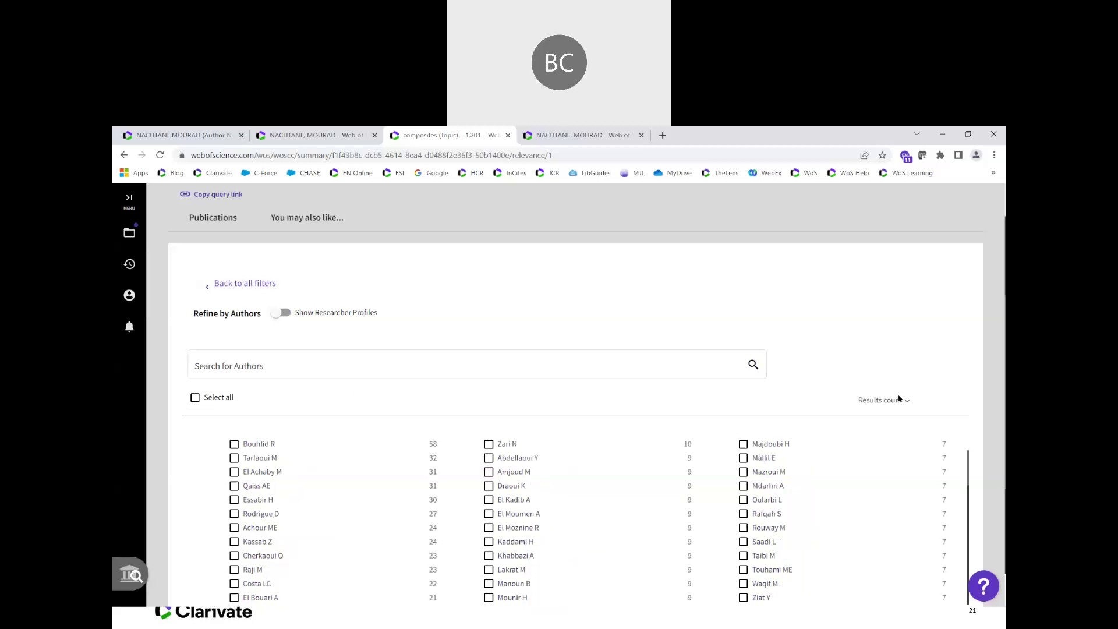
{"action": "scroll", "coordinate": [638, 489], "scroll_direction": "down", "scroll_amount": 1}
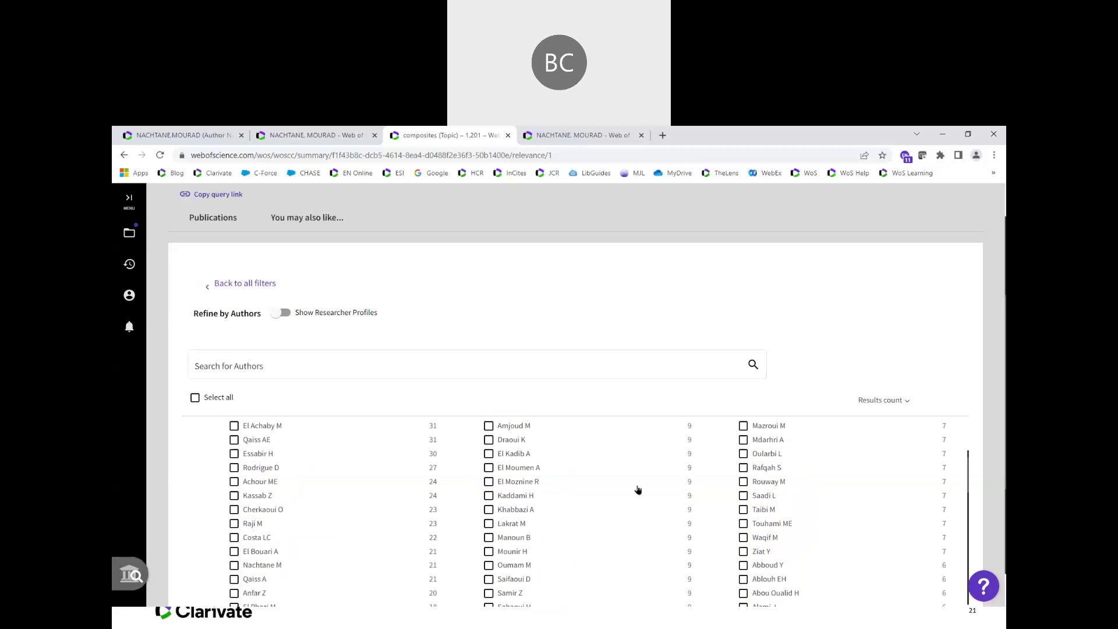
{"action": "scroll", "coordinate": [359, 454], "scroll_direction": "up", "scroll_amount": 1}
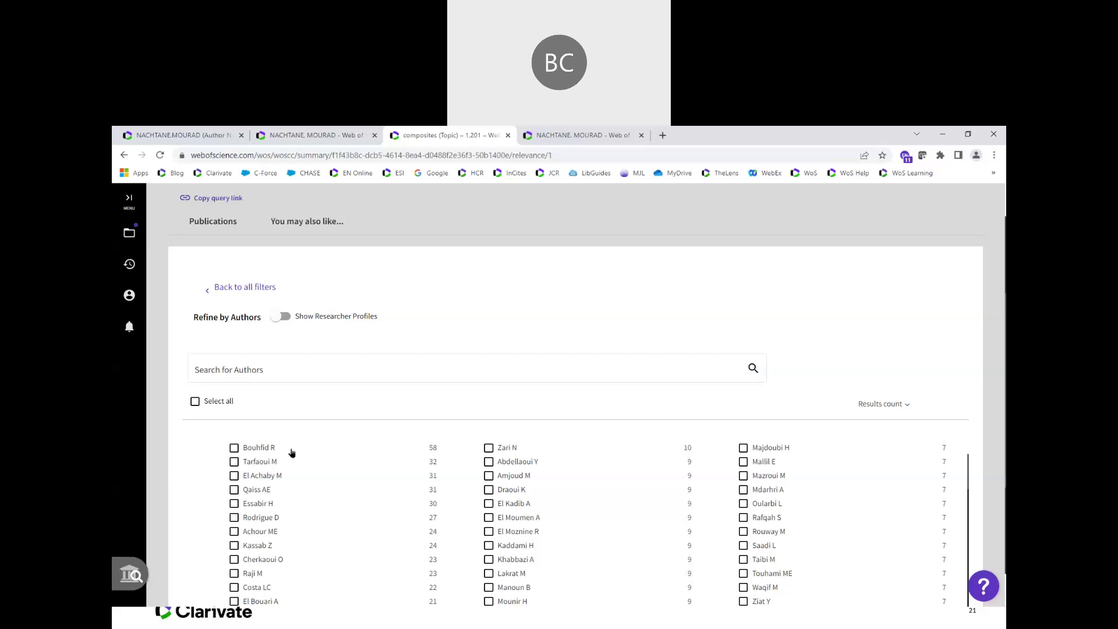
Sort the author name variants alphabetically and look through the list
{"action": "left_click", "coordinate": [906, 408]}
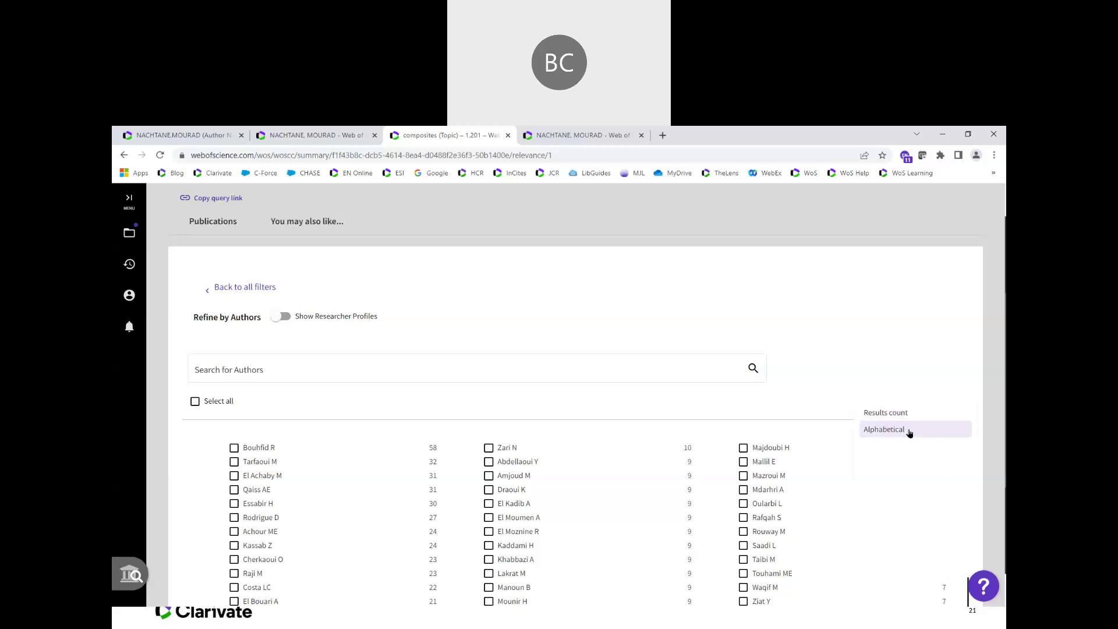
{"action": "left_click", "coordinate": [908, 430]}
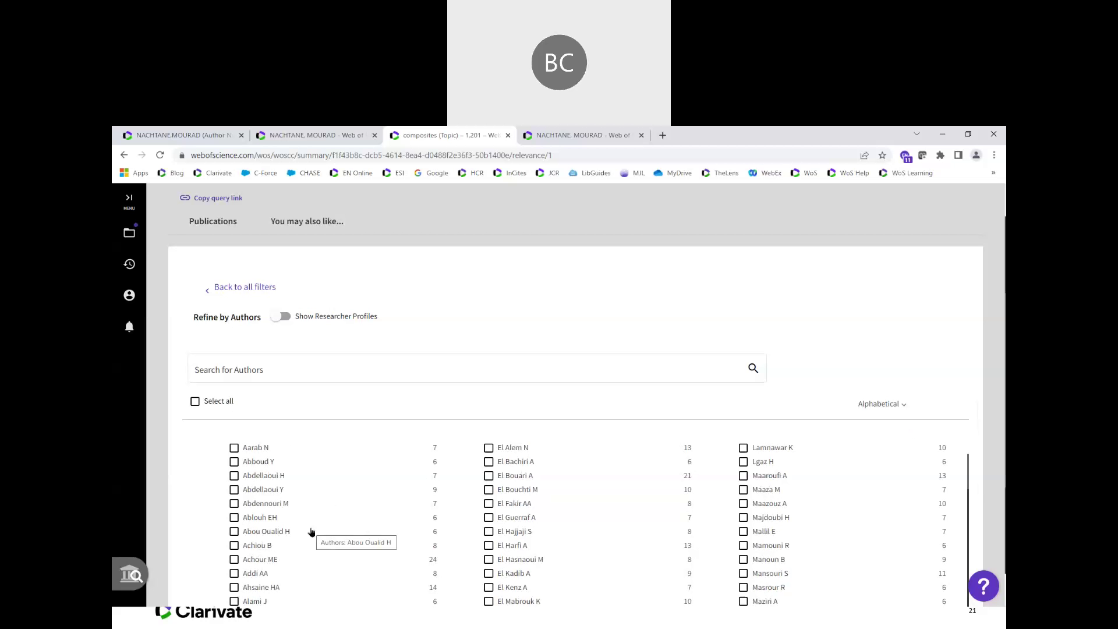
{"action": "scroll", "coordinate": [311, 531], "scroll_direction": "down", "scroll_amount": 1}
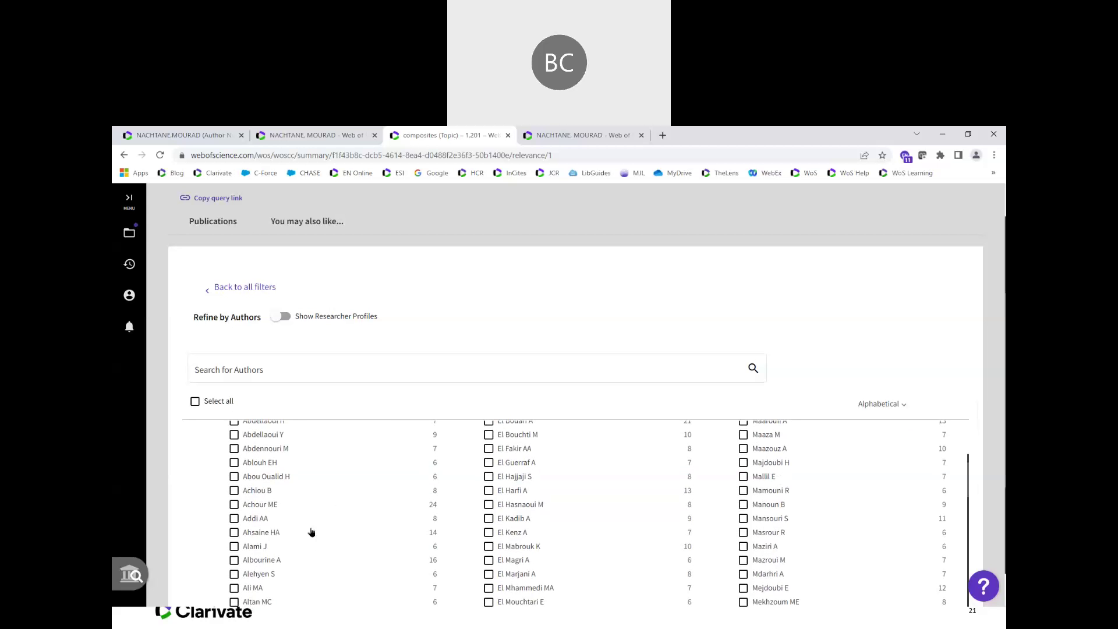
{"action": "scroll", "coordinate": [311, 532], "scroll_direction": "down", "scroll_amount": 1}
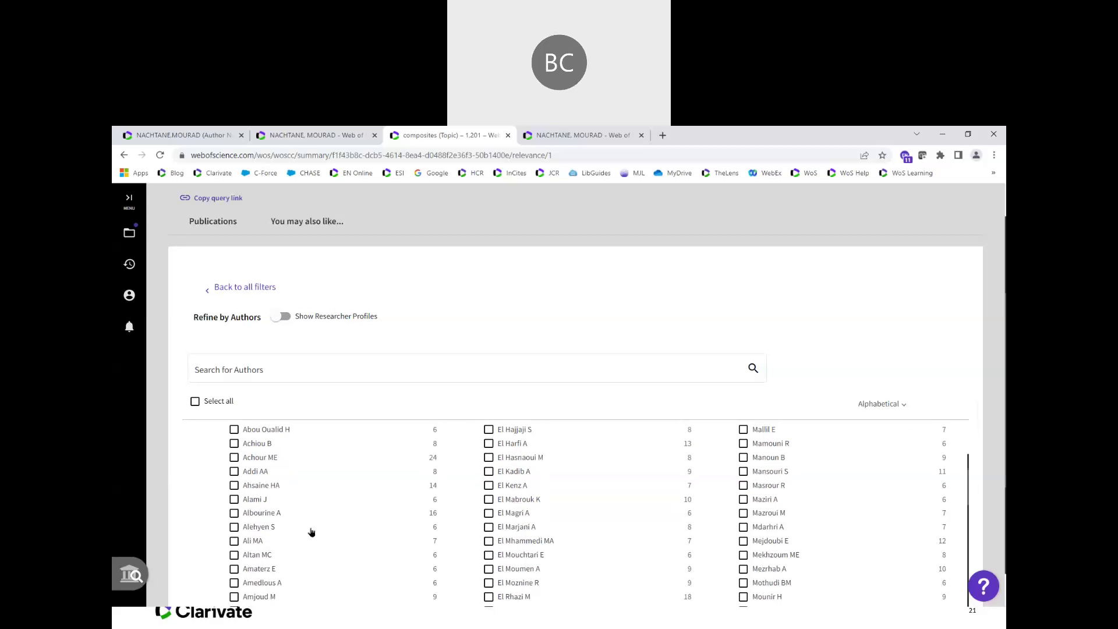
{"action": "scroll", "coordinate": [311, 532], "scroll_direction": "up", "scroll_amount": 2}
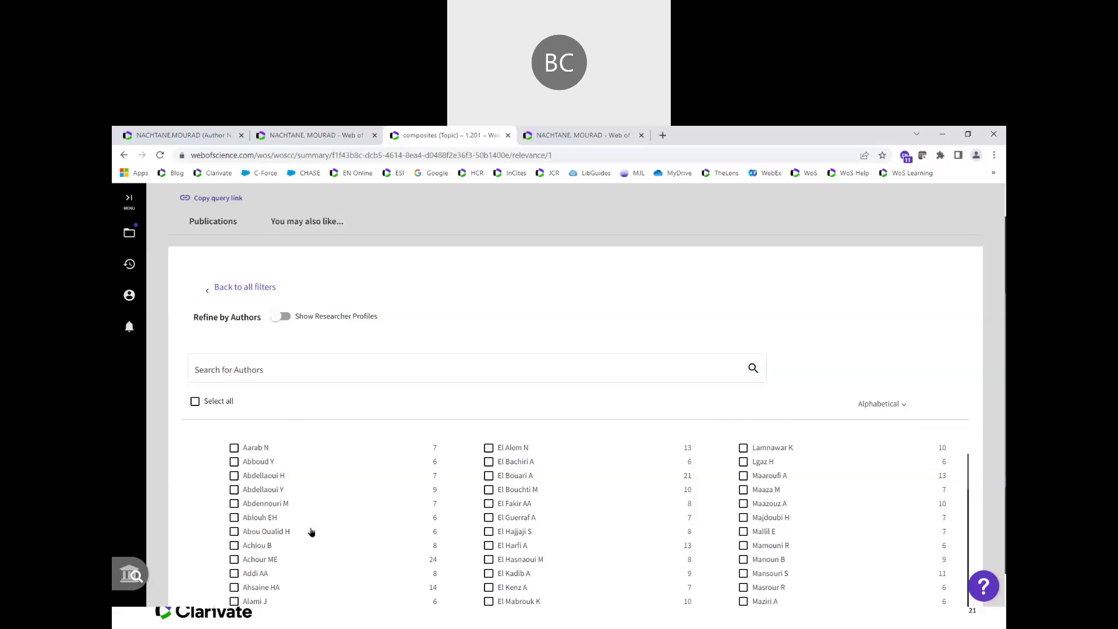
Sort the author names by results count and show researcher profiles again
{"action": "left_click", "coordinate": [906, 410]}
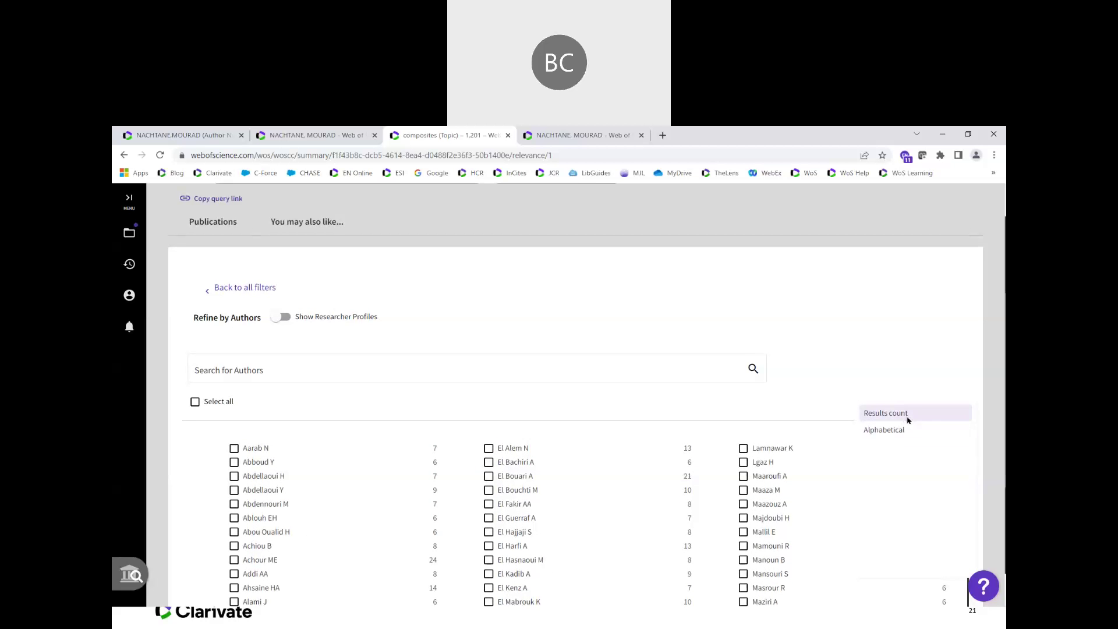
{"action": "left_click", "coordinate": [906, 419]}
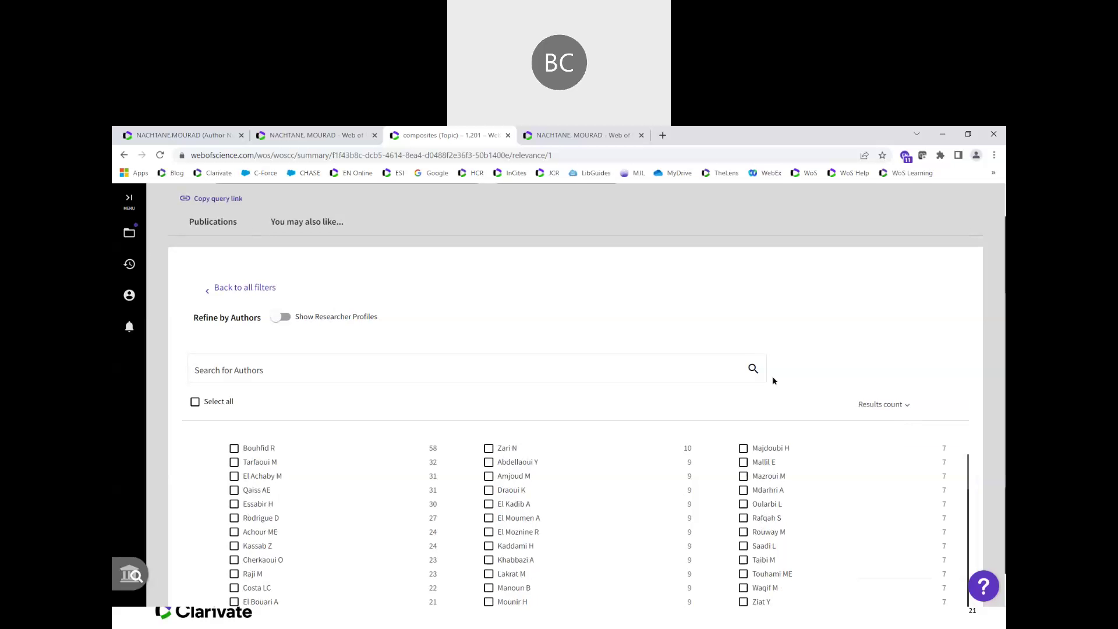
{"action": "left_click", "coordinate": [280, 318]}
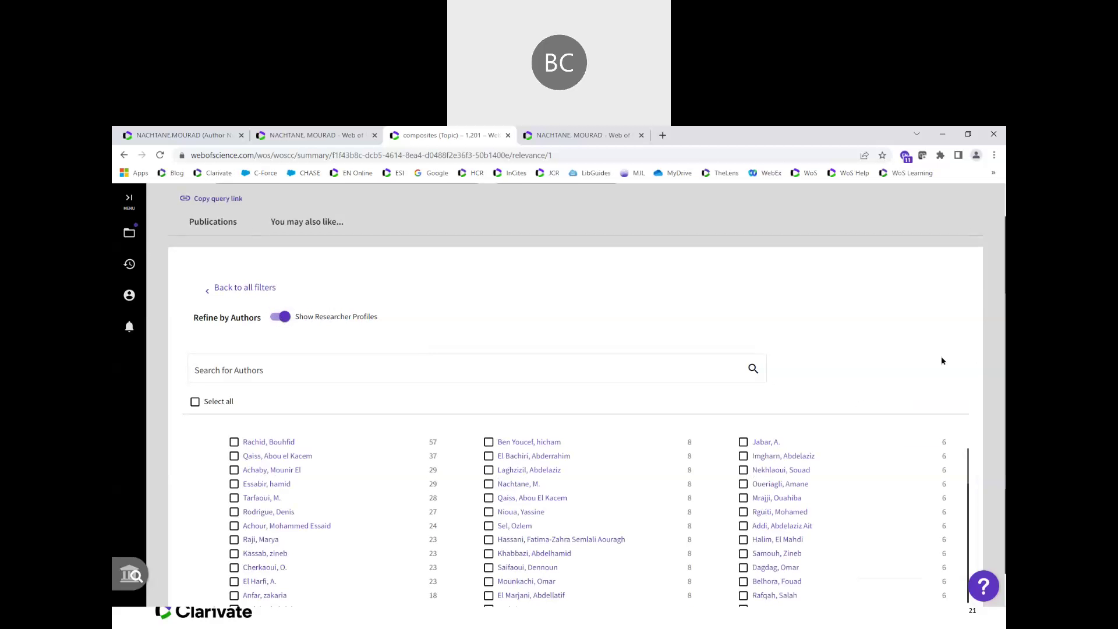
Search the researcher profiles by the start of the author's surname and preview the match listed with 9 publications
{"action": "scroll", "coordinate": [943, 361], "scroll_direction": "down", "scroll_amount": 1}
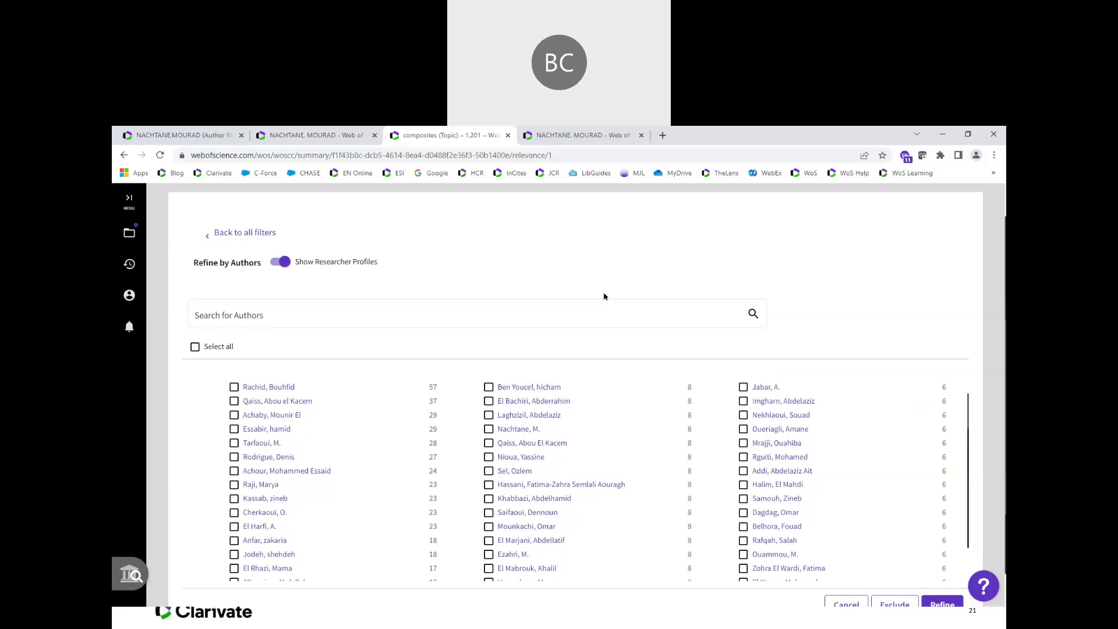
{"action": "left_click", "coordinate": [588, 310]}
{"action": "type", "text": "nach"}
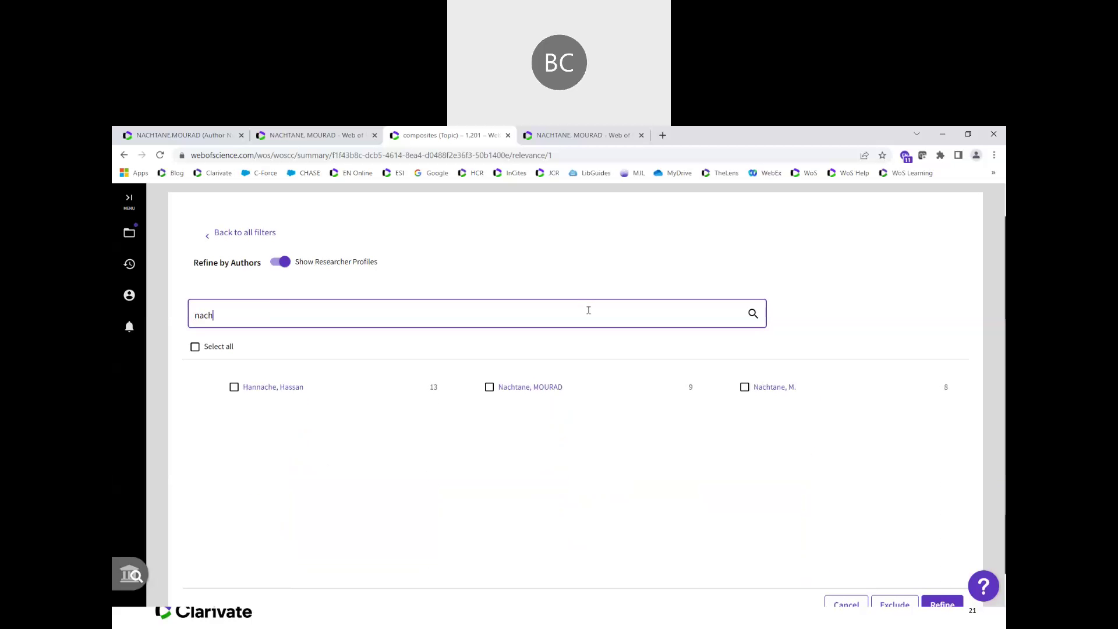
{"action": "type", "text": "ta"}
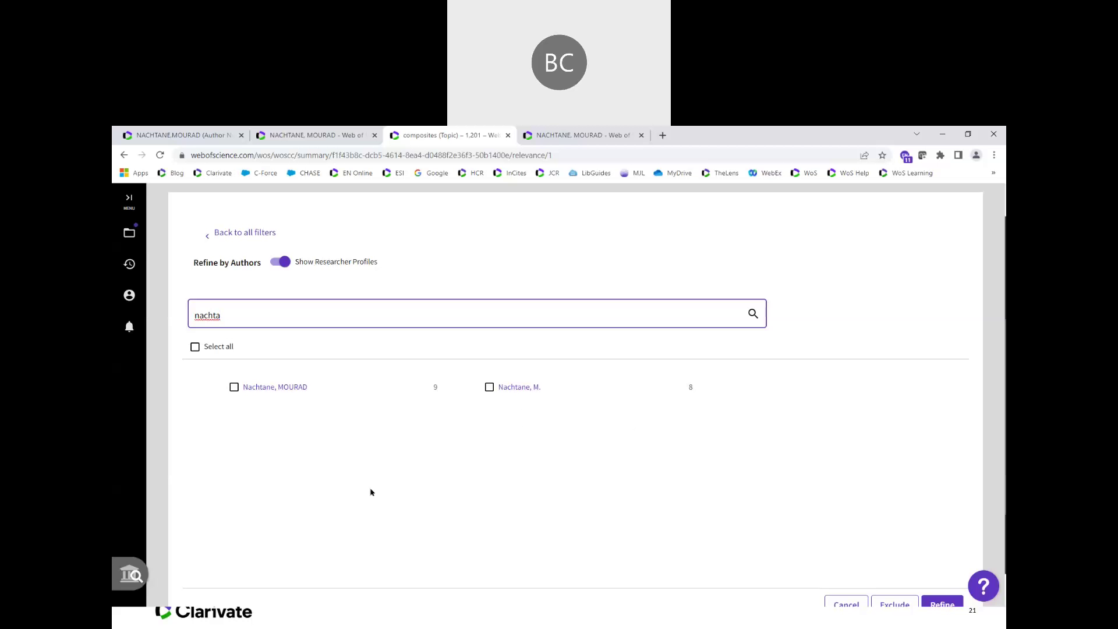
{"action": "left_click", "coordinate": [263, 388]}
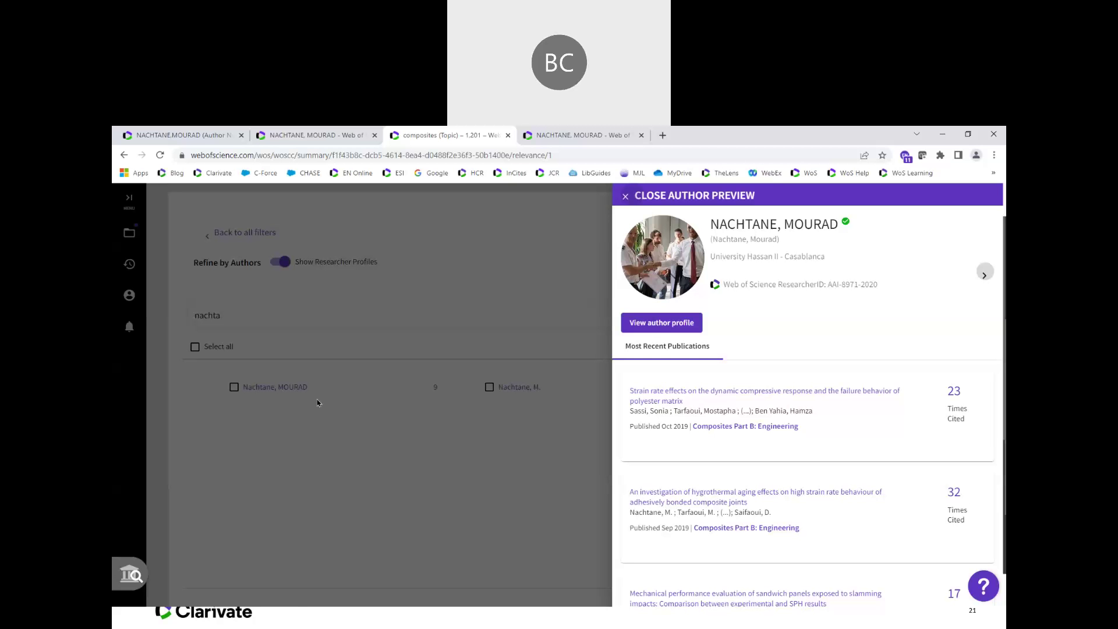
View the previewed author's full profile with its metrics and publications, and return to the Morocco-refined composites results
{"action": "left_click", "coordinate": [681, 323]}
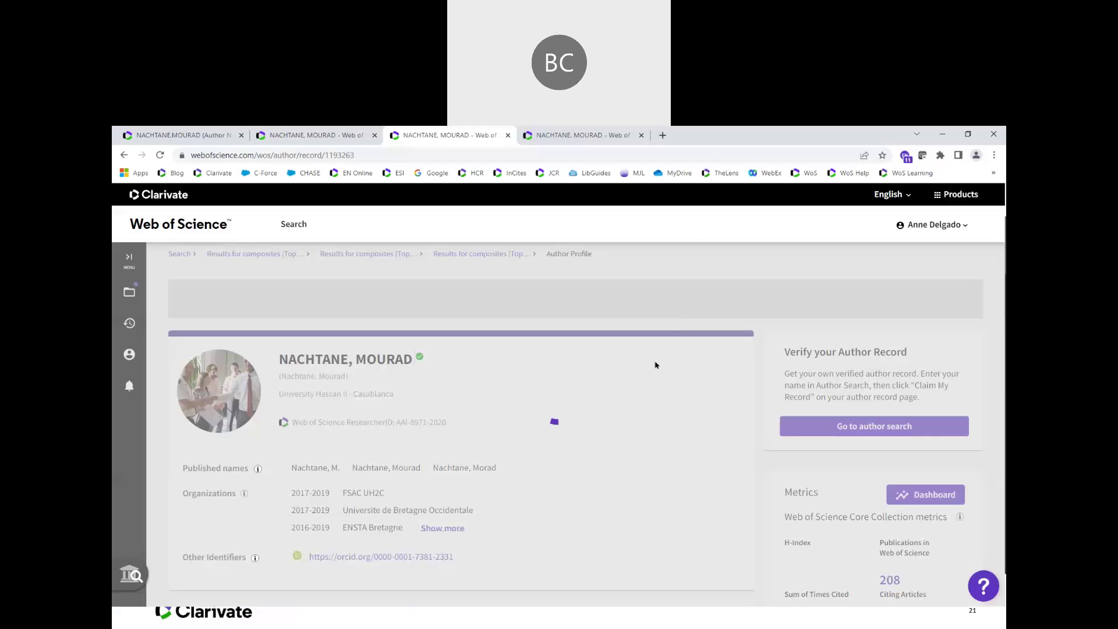
{"action": "scroll", "coordinate": [630, 365], "scroll_direction": "down", "scroll_amount": 2}
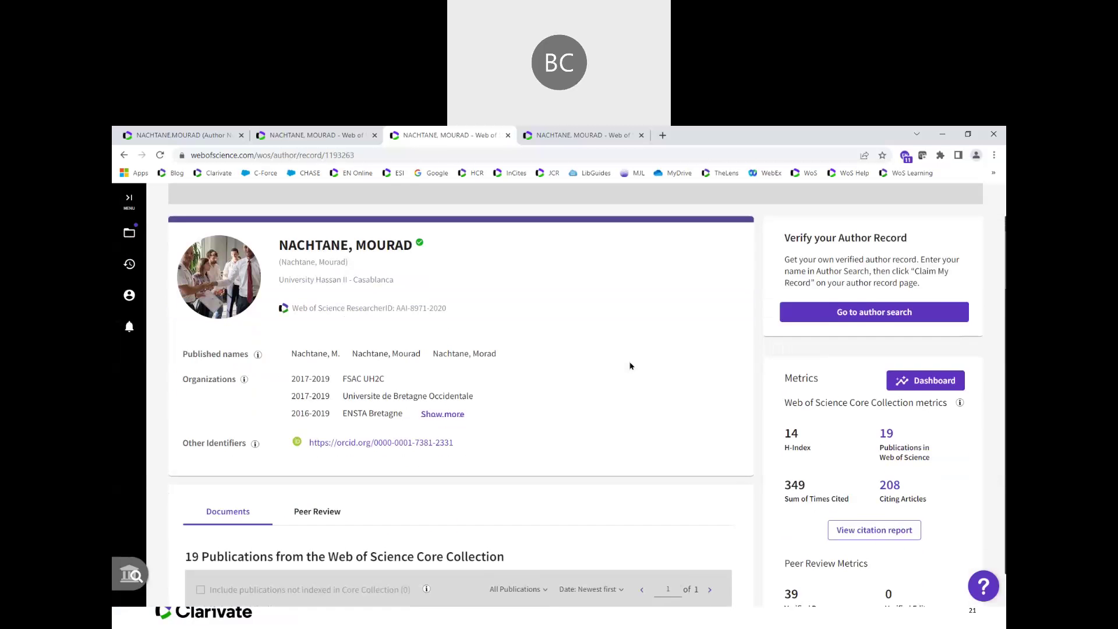
{"action": "scroll", "coordinate": [630, 366], "scroll_direction": "down", "scroll_amount": 3}
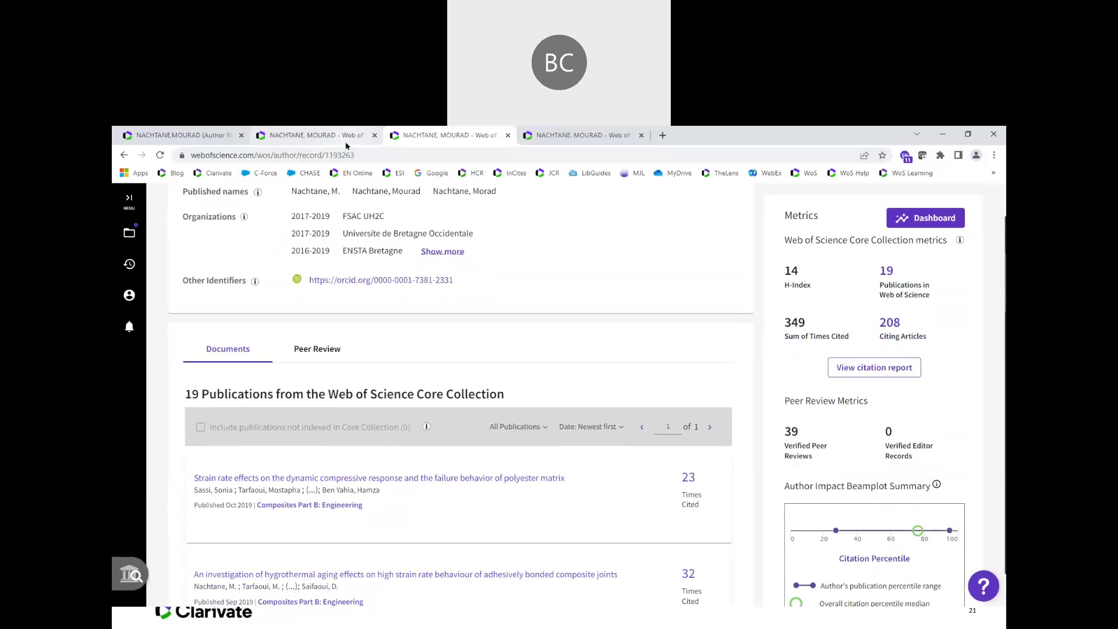
{"action": "left_click", "coordinate": [123, 156]}
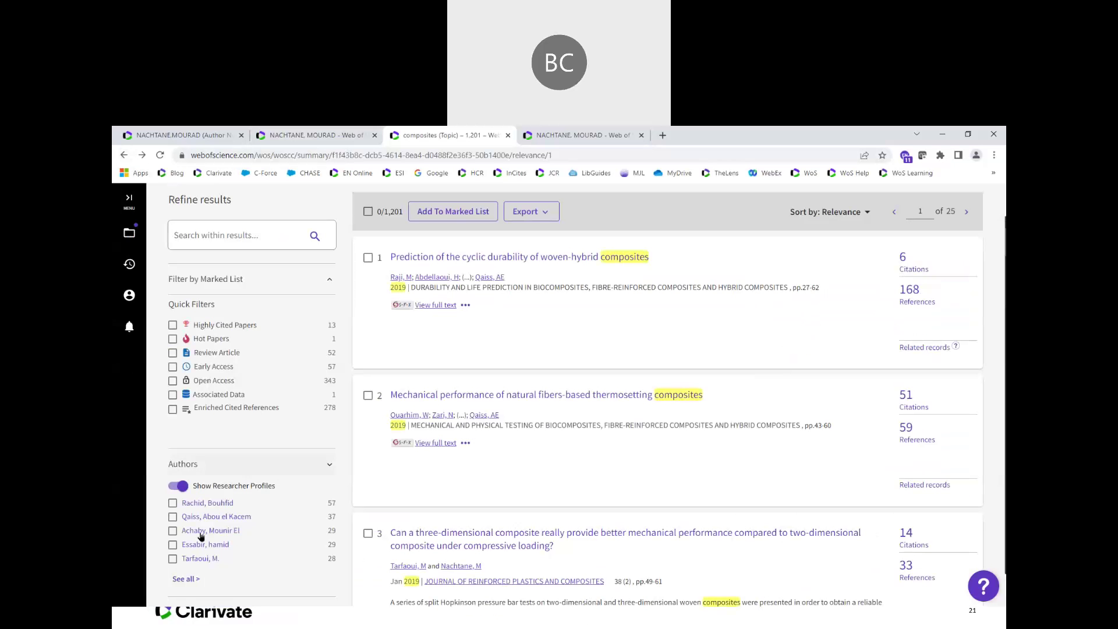
Reopen the complete Authors refinement list and search it by the first five letters of the same author's surname
{"action": "left_click", "coordinate": [185, 578]}
{"action": "left_click", "coordinate": [383, 315]}
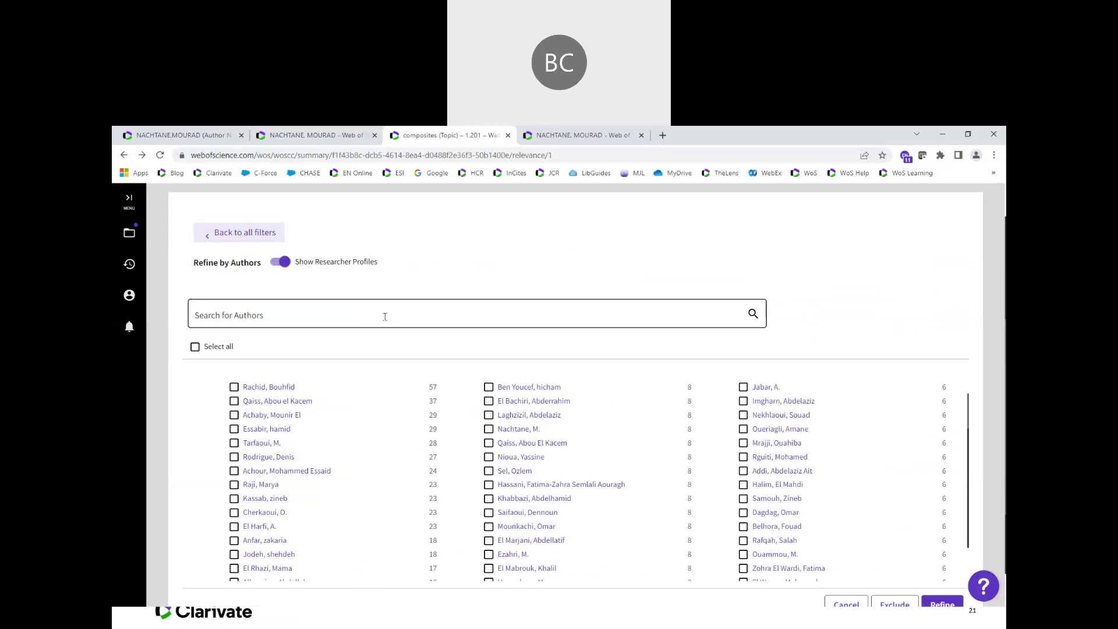
{"action": "type", "text": "nc"}
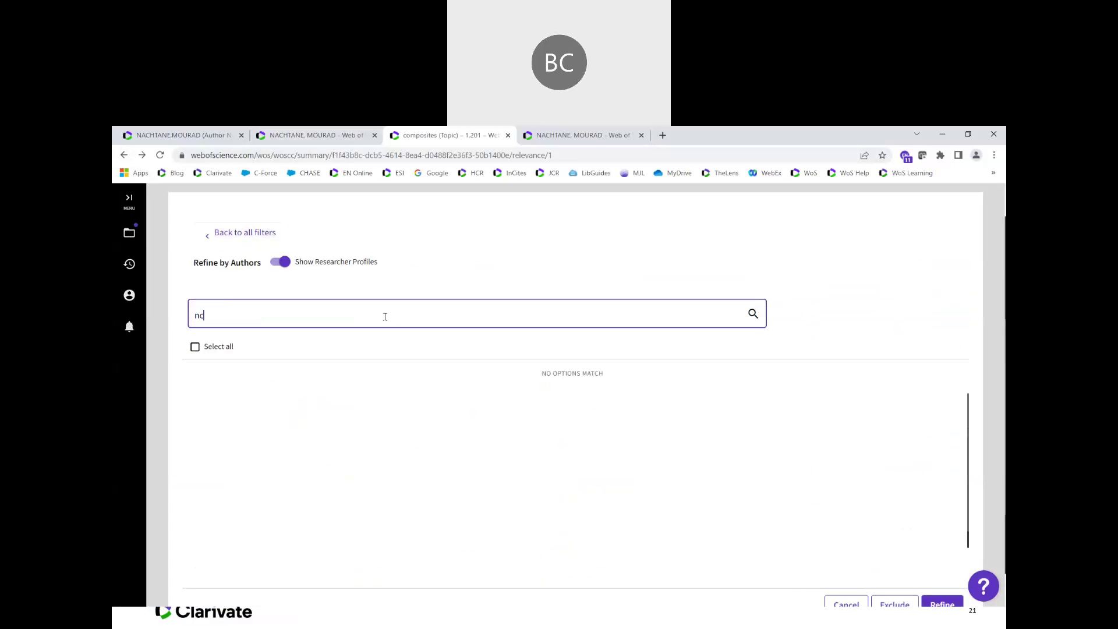
{"action": "key", "text": "BackSpace"}
{"action": "type", "text": "achata"}
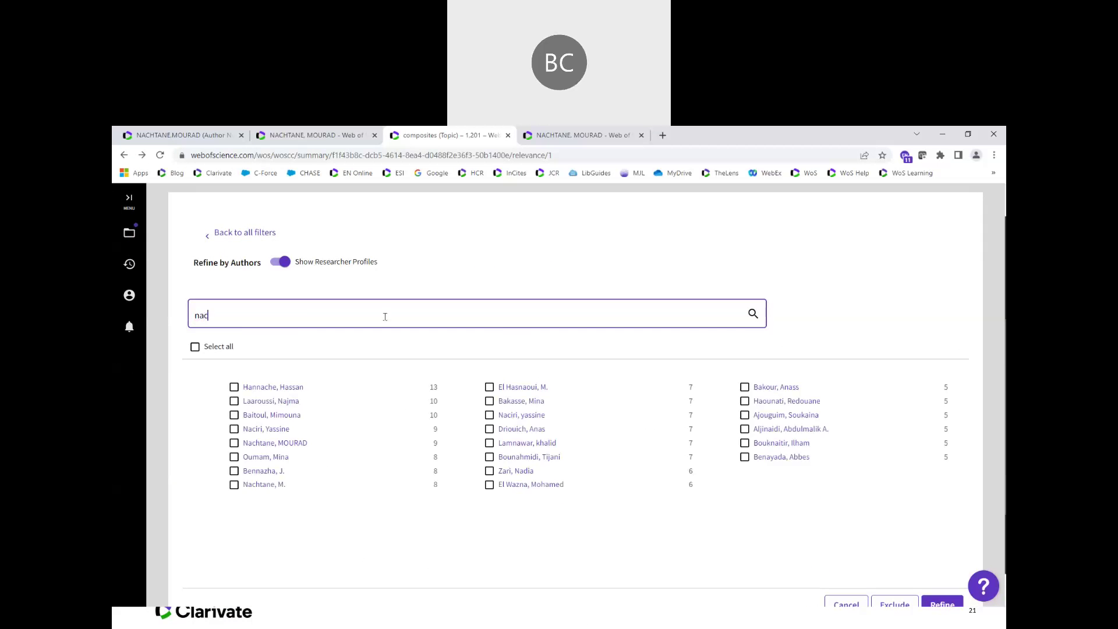
{"action": "type", "text": "ne"}
{"action": "key", "text": "BackSpace"}
{"action": "key", "text": "BackSpace"}
{"action": "key", "text": "BackSpace"}
{"action": "key", "text": "BackSpace"}
{"action": "key", "text": "BackSpace"}
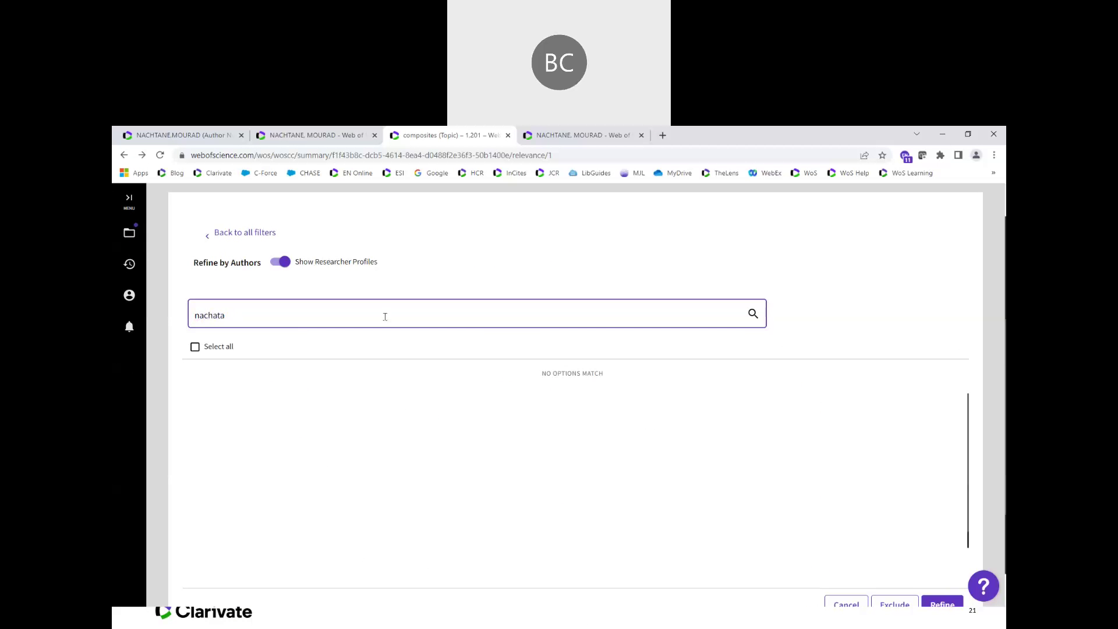
{"action": "type", "text": "t"}
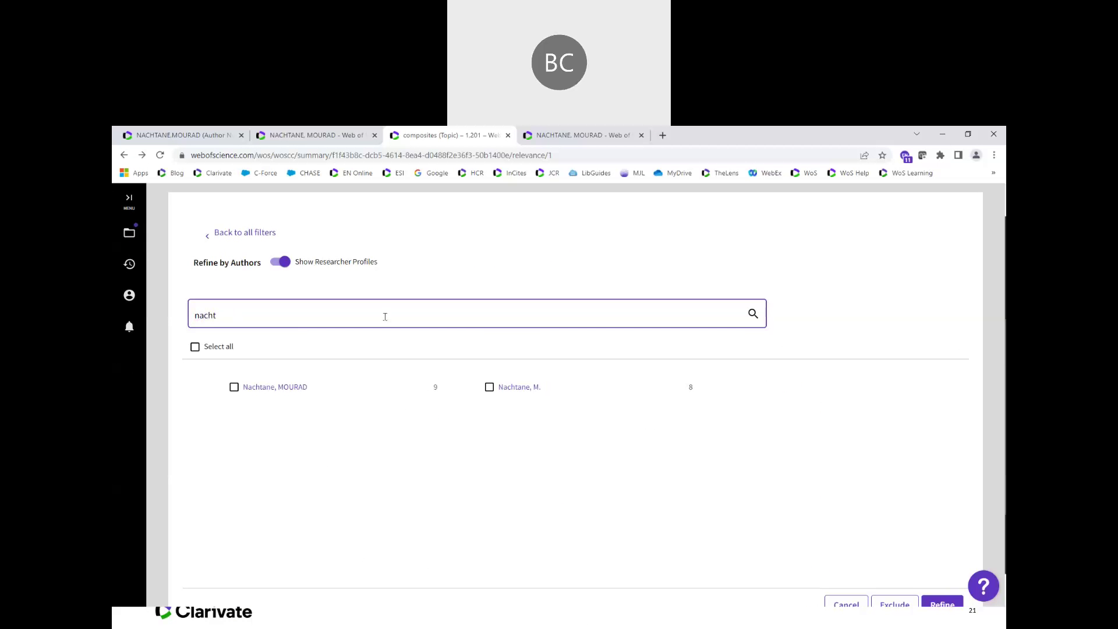
Select both matching researcher profiles and refine the composites results to them
{"action": "left_click", "coordinate": [234, 387]}
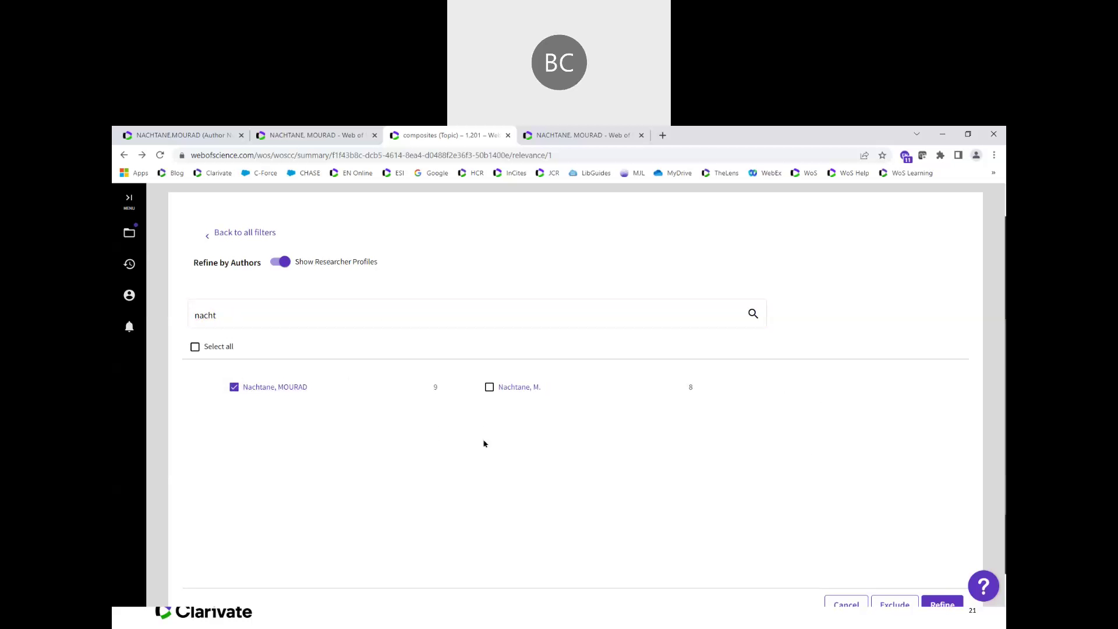
{"action": "left_click", "coordinate": [490, 387]}
{"action": "scroll", "coordinate": [579, 396], "scroll_direction": "down", "scroll_amount": 2}
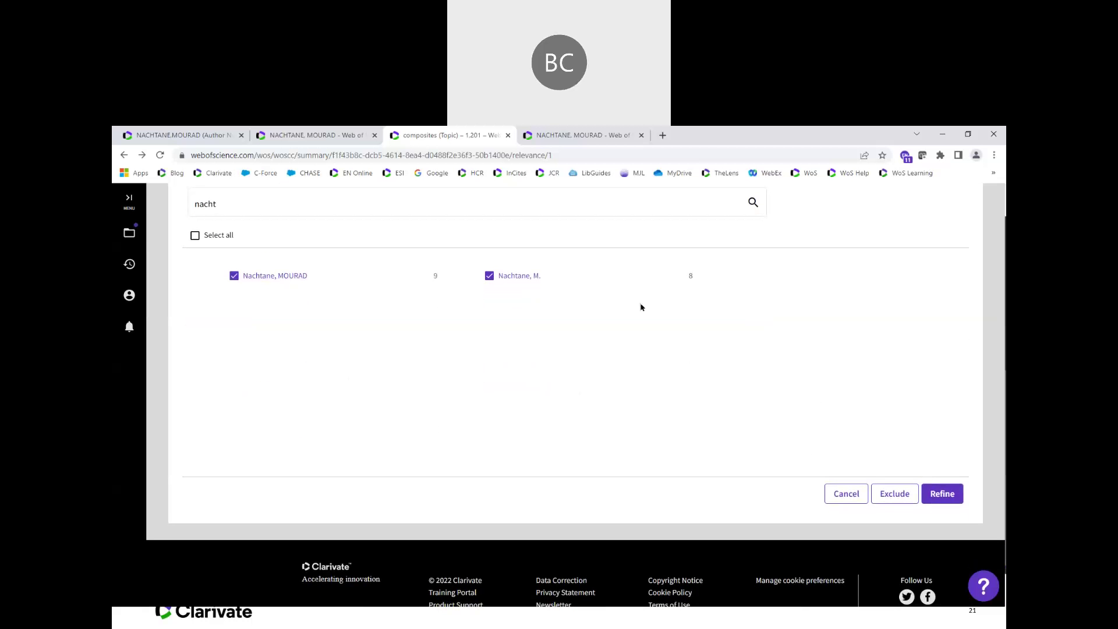
{"action": "left_click", "coordinate": [943, 495]}
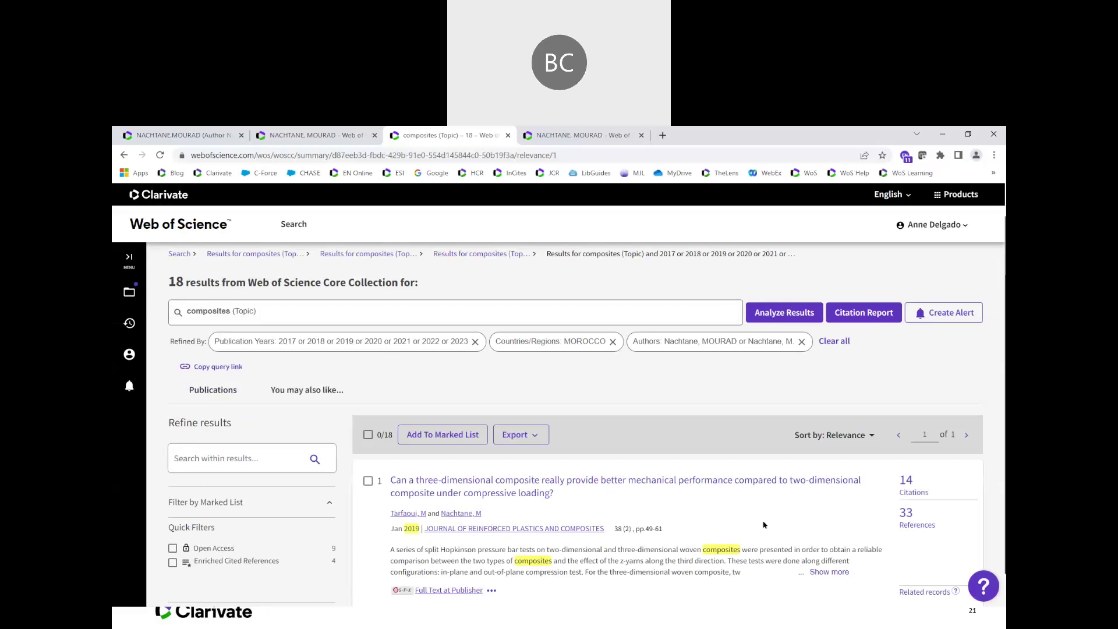
Open the first result, "Can a three-dimensional composite really provide better mechanical performance...", and show its authors' ResearcherID and ORCID details
{"action": "scroll", "coordinate": [759, 519], "scroll_direction": "down", "scroll_amount": 3}
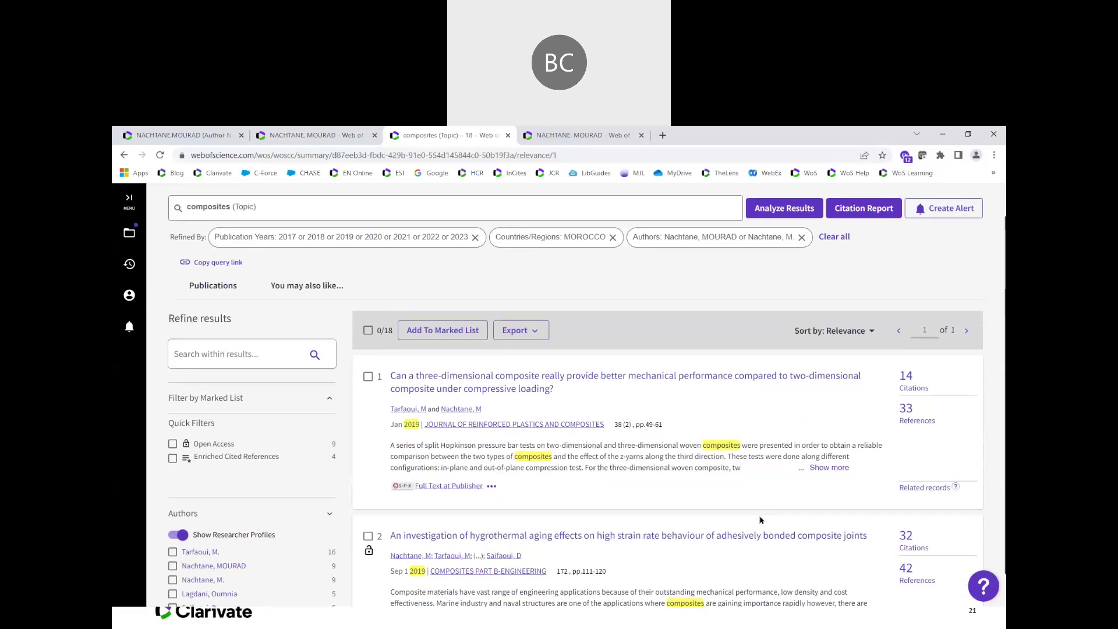
{"action": "scroll", "coordinate": [682, 423], "scroll_direction": "up", "scroll_amount": 1}
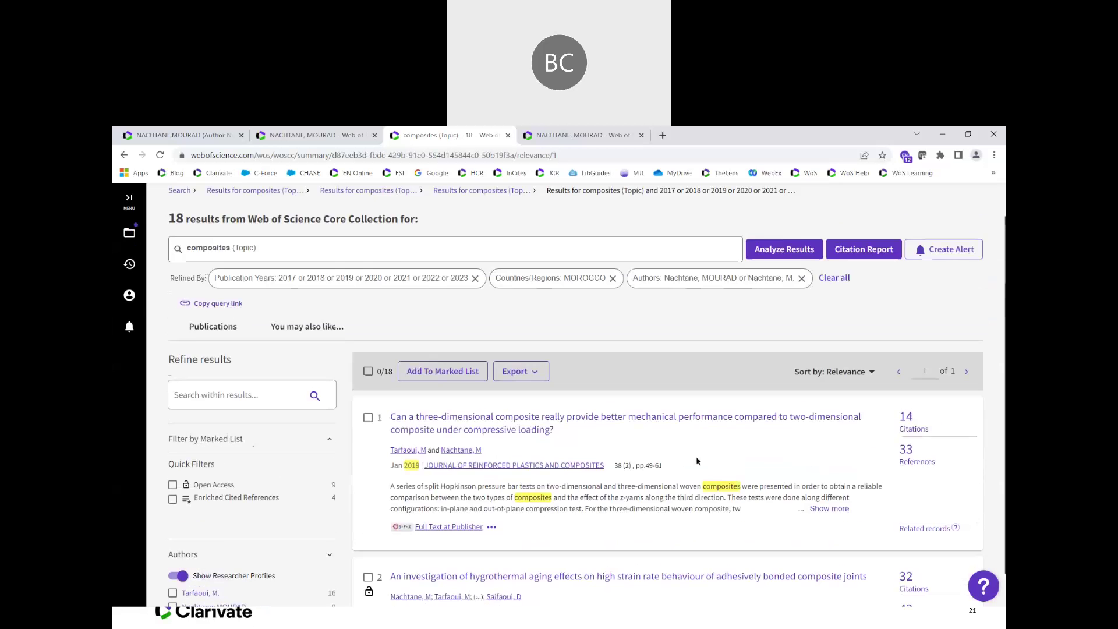
{"action": "left_click", "coordinate": [681, 421]}
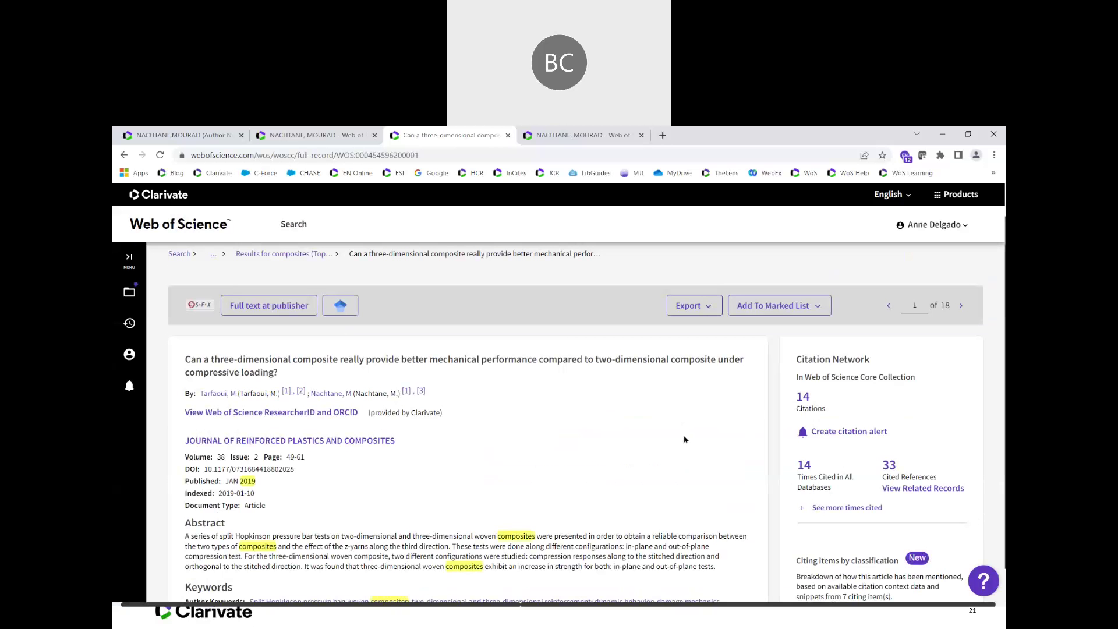
{"action": "scroll", "coordinate": [679, 434], "scroll_direction": "down", "scroll_amount": 1}
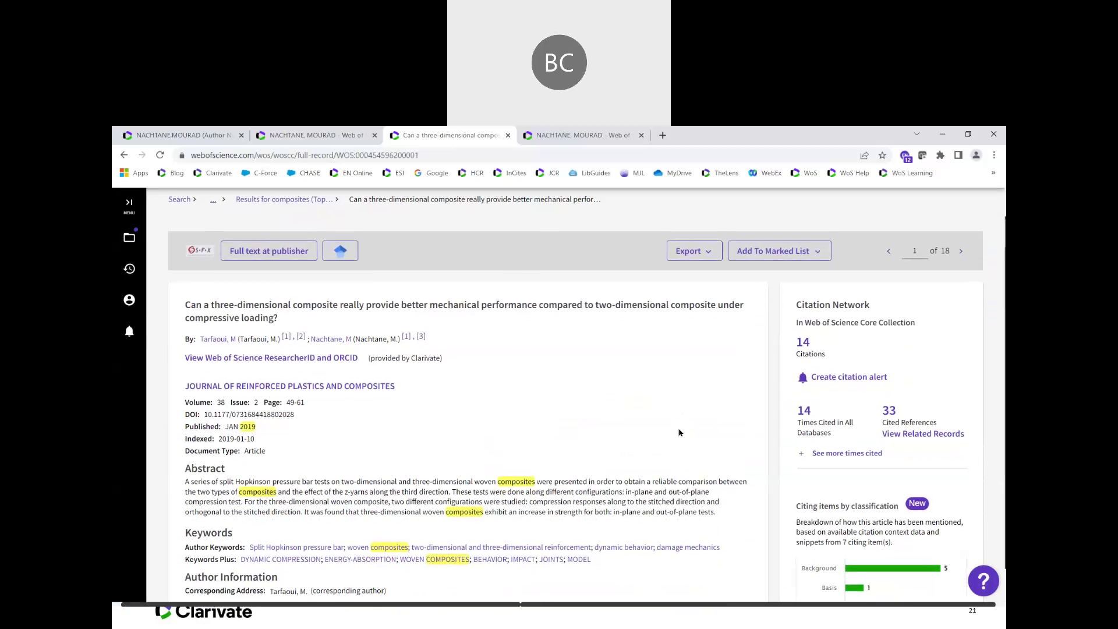
{"action": "left_click", "coordinate": [325, 357]}
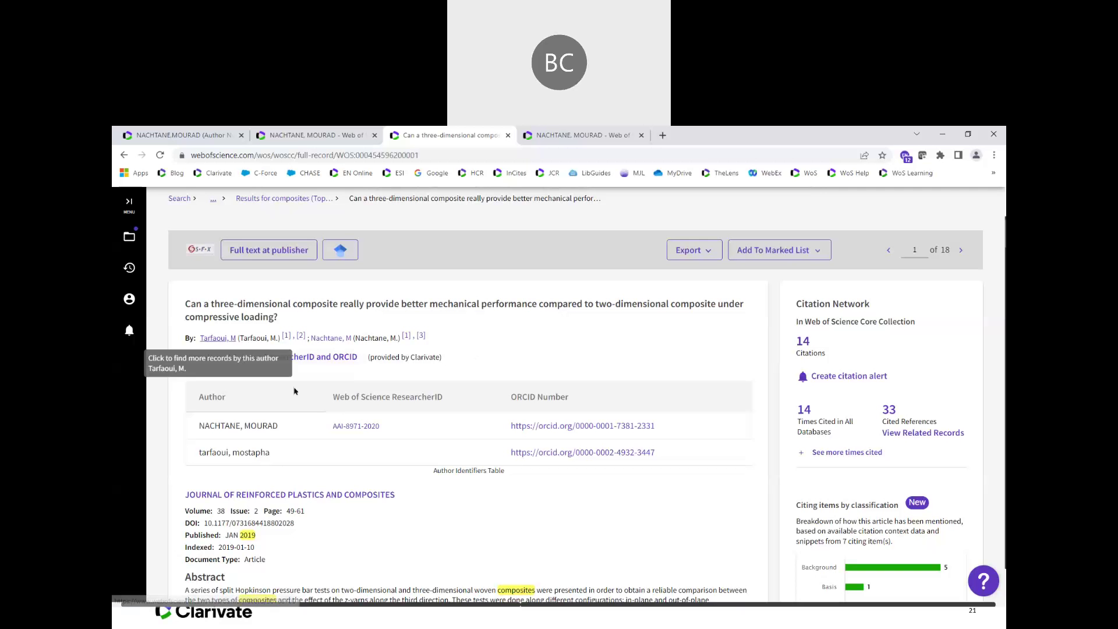
Open both article authors' records in separate tabs, the first author's from the byline and the co-author's from the listed ResearcherID
{"action": "right_click", "coordinate": [224, 344]}
{"action": "left_click", "coordinate": [250, 352]}
{"action": "left_click", "coordinate": [559, 139]}
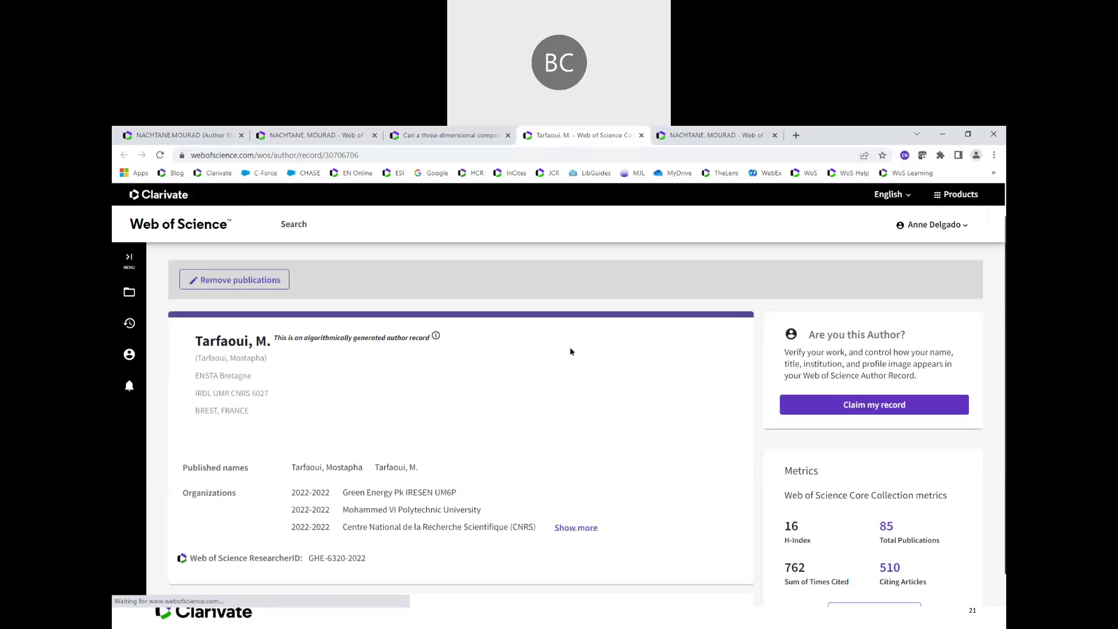
{"action": "left_click", "coordinate": [441, 142]}
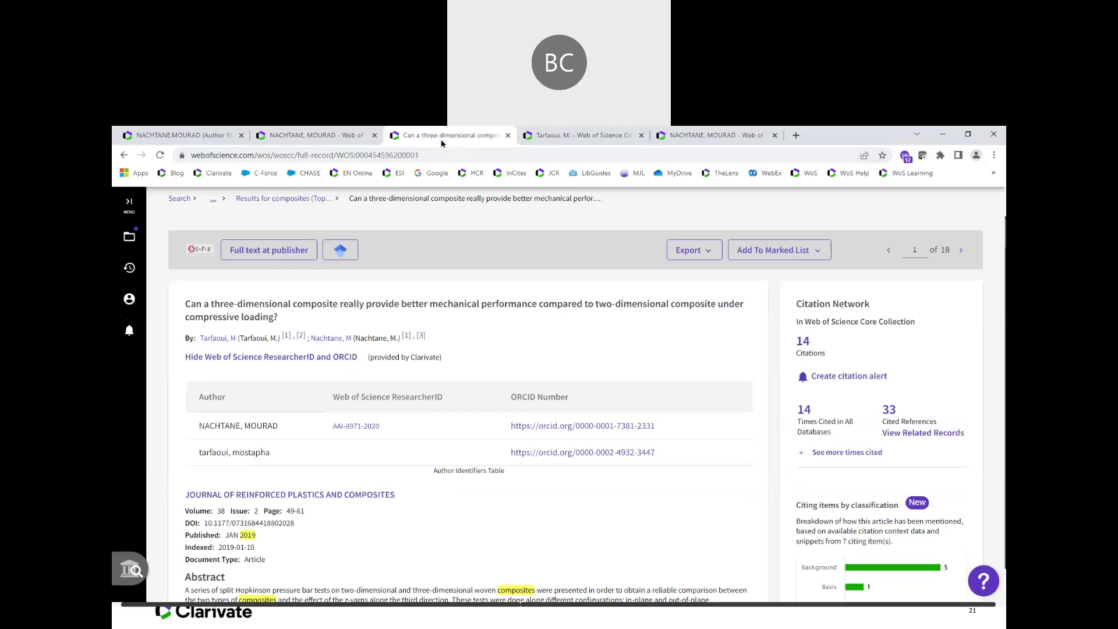
{"action": "left_click", "coordinate": [356, 426]}
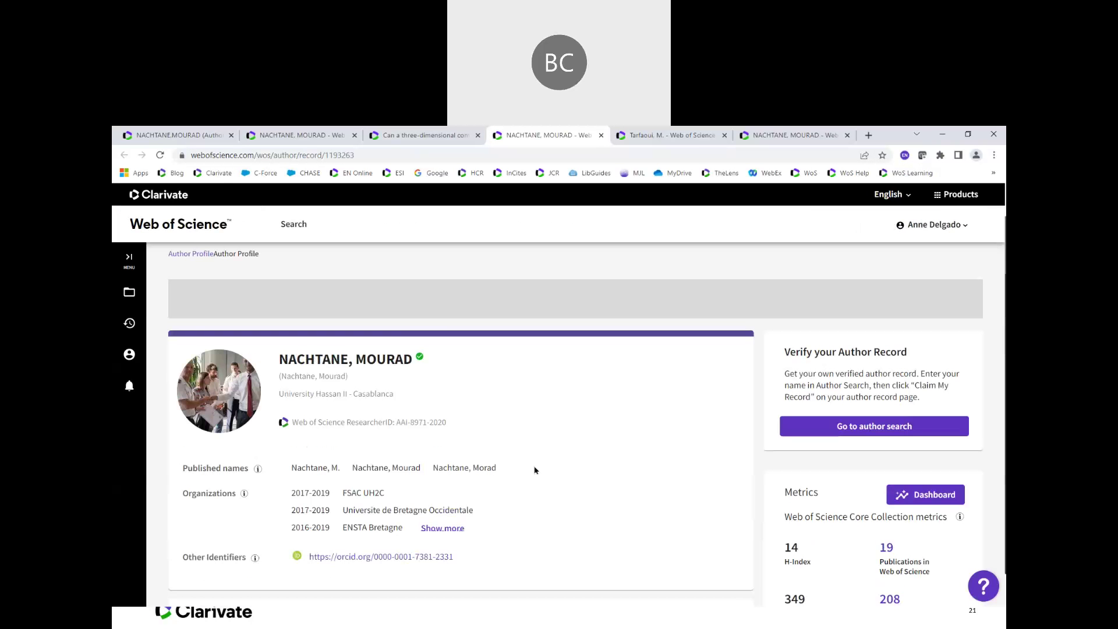
Close the article tab and the three author record tabs that follow it
{"action": "scroll", "coordinate": [535, 469], "scroll_direction": "down", "scroll_amount": 1}
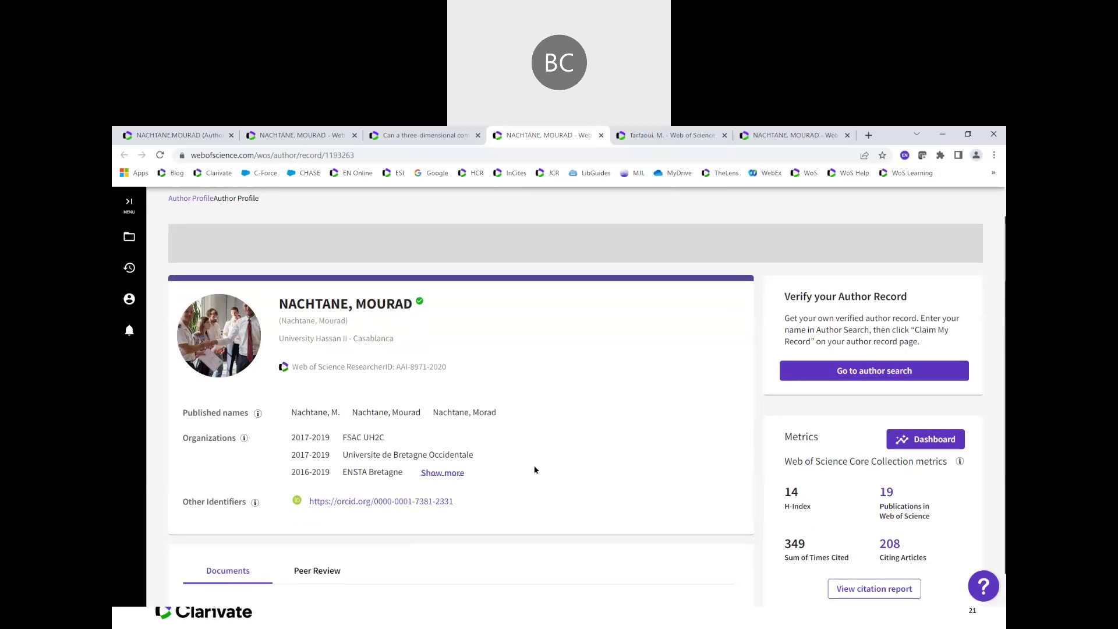
{"action": "scroll", "coordinate": [535, 469], "scroll_direction": "down", "scroll_amount": 1}
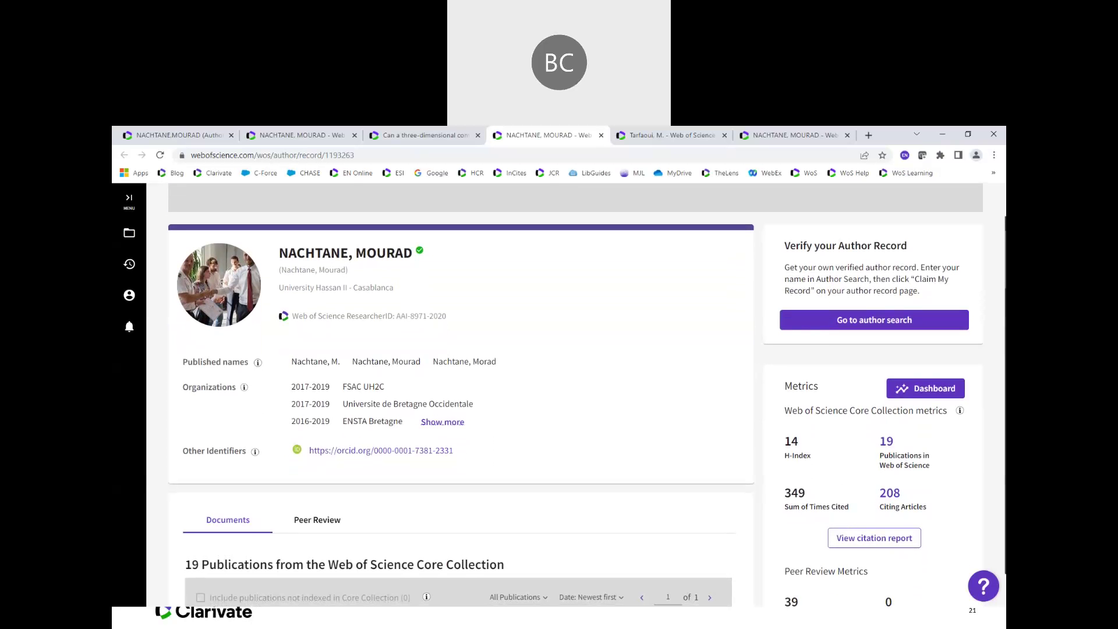
{"action": "scroll", "coordinate": [476, 320], "scroll_direction": "up", "scroll_amount": 1}
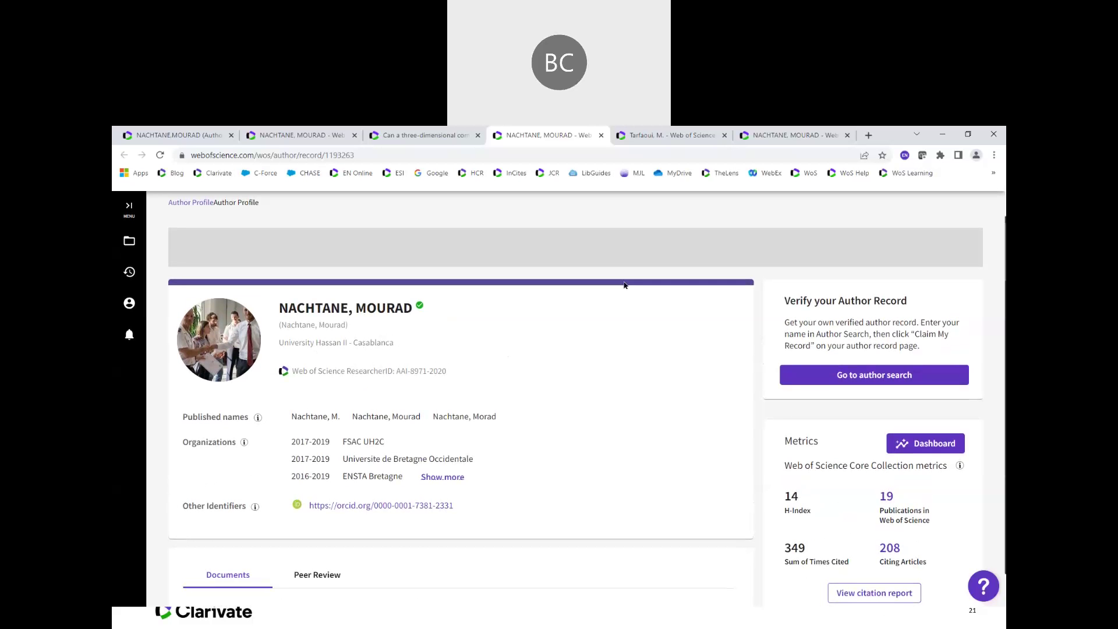
{"action": "left_click", "coordinate": [478, 135]}
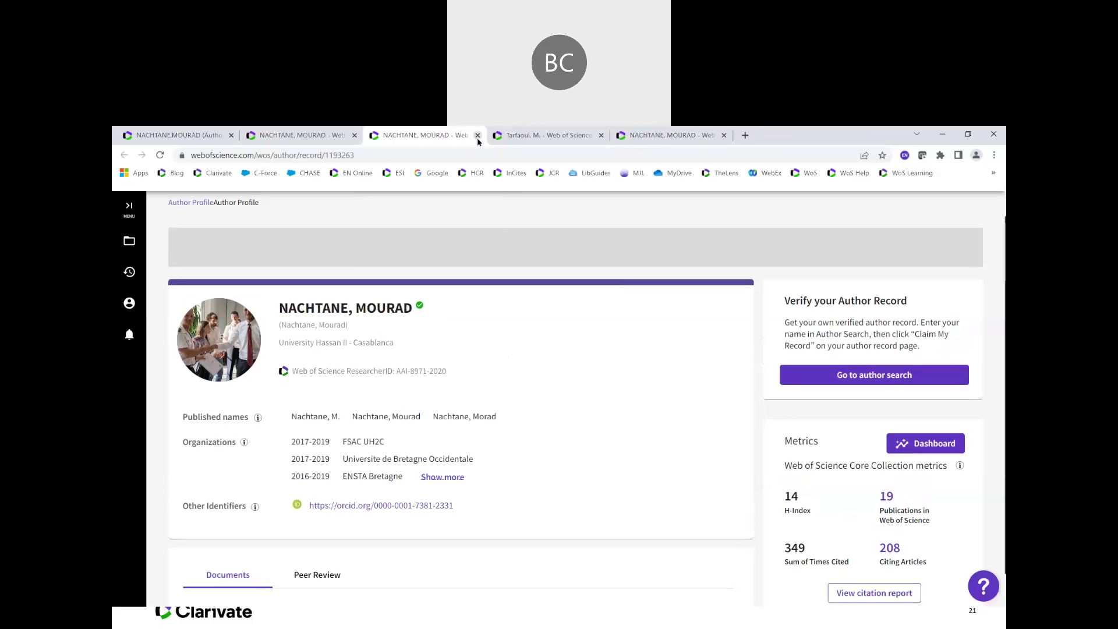
{"action": "left_click", "coordinate": [477, 135]}
{"action": "left_click", "coordinate": [477, 135]}
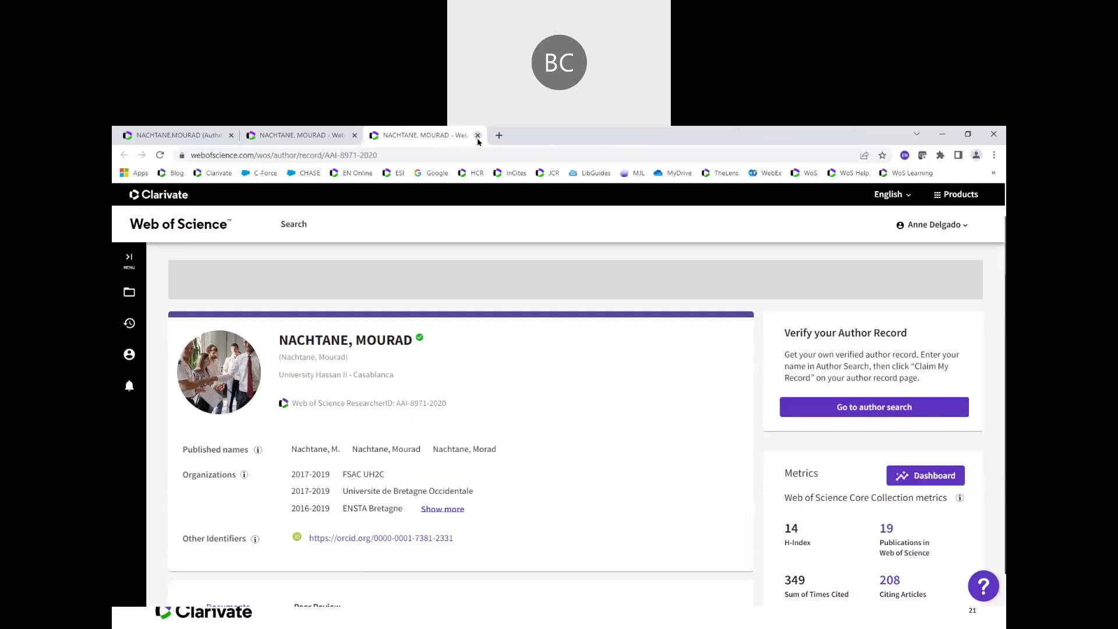
{"action": "left_click", "coordinate": [478, 135]}
Return from the author search results to the researcher search form and clear both name variants
{"action": "left_click", "coordinate": [171, 141]}
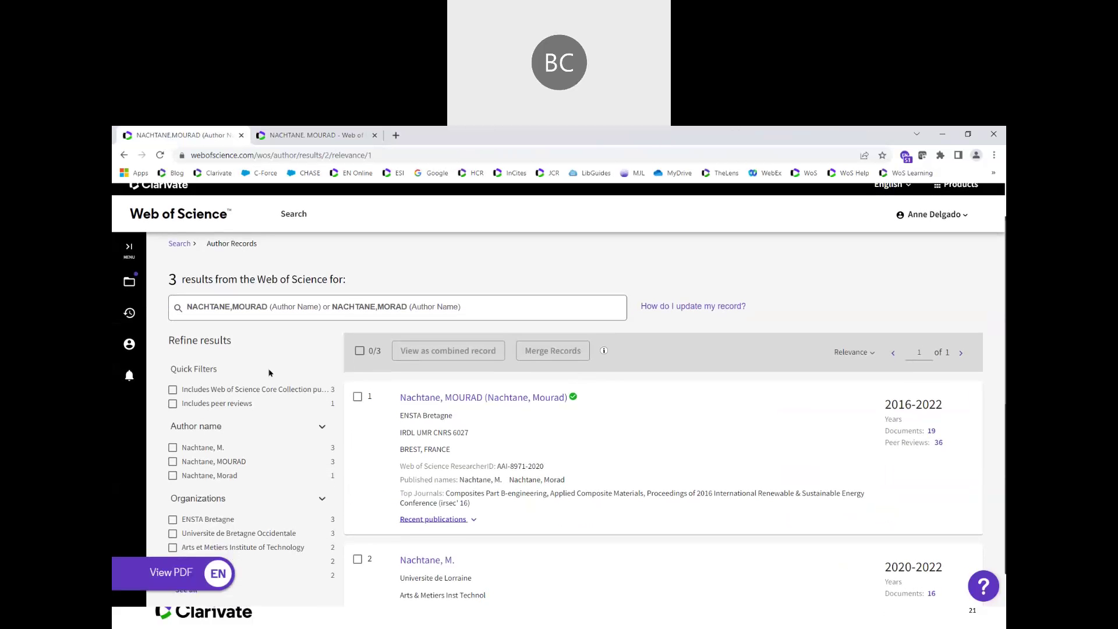
{"action": "left_click", "coordinate": [180, 254]}
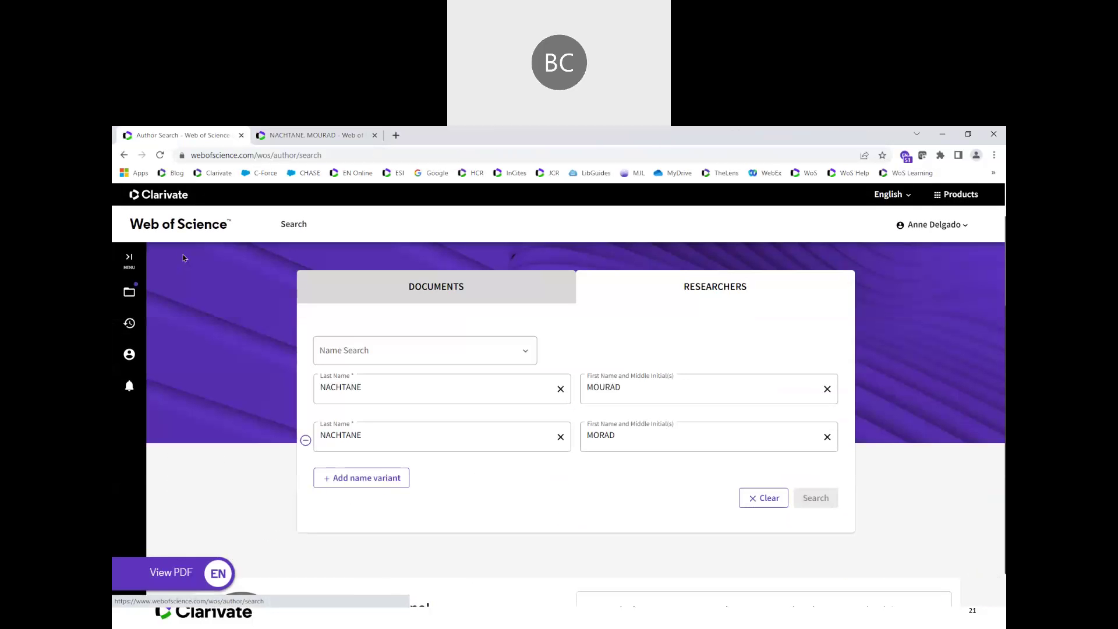
{"action": "left_click", "coordinate": [772, 498]}
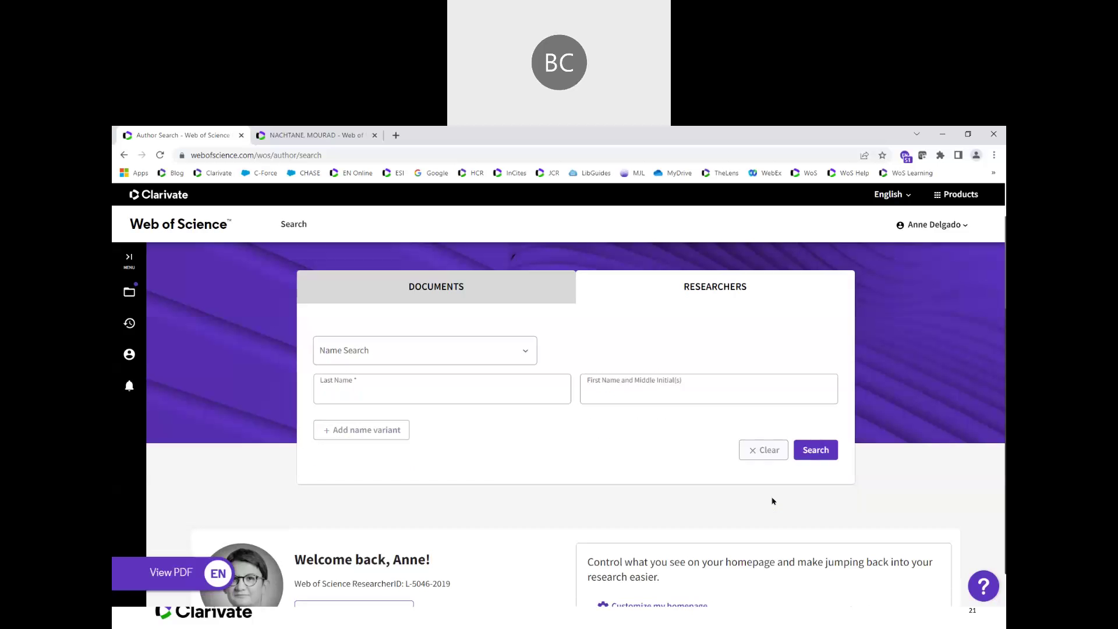
Clear the composites topic from the document search, find Author Identifiers among its search fields, and return to the researcher search
{"action": "left_click", "coordinate": [437, 287]}
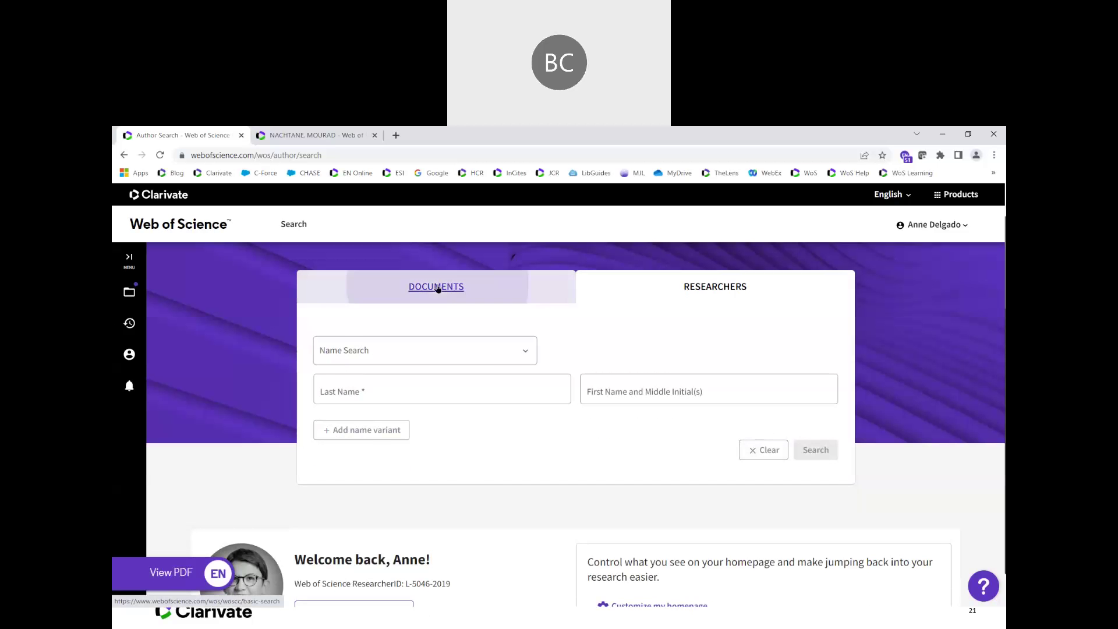
{"action": "left_click", "coordinate": [766, 487]}
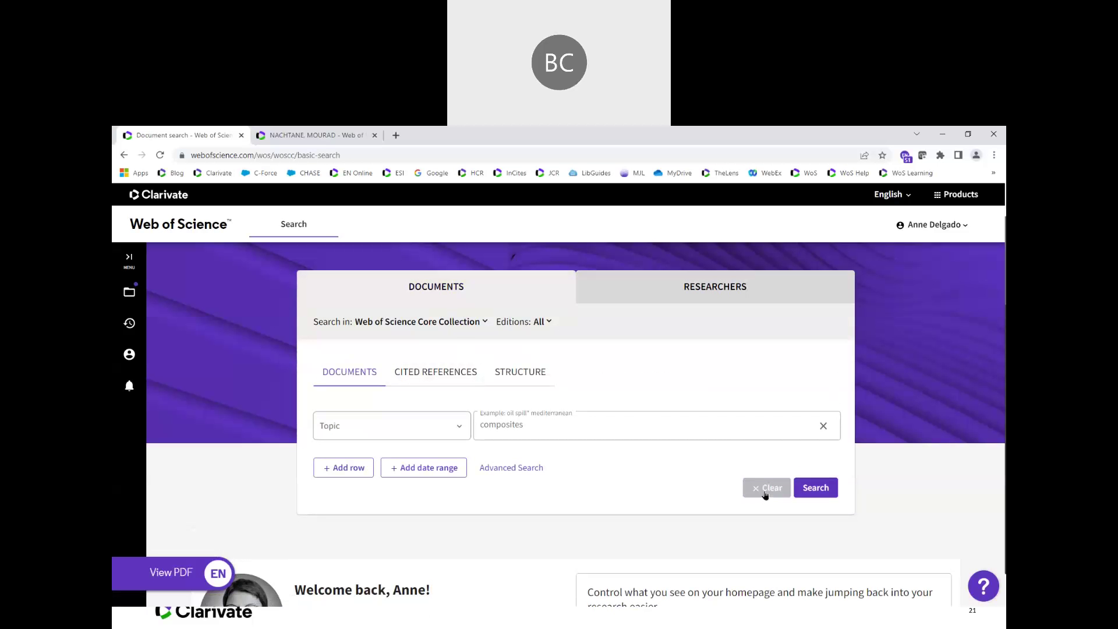
{"action": "left_click", "coordinate": [458, 428]}
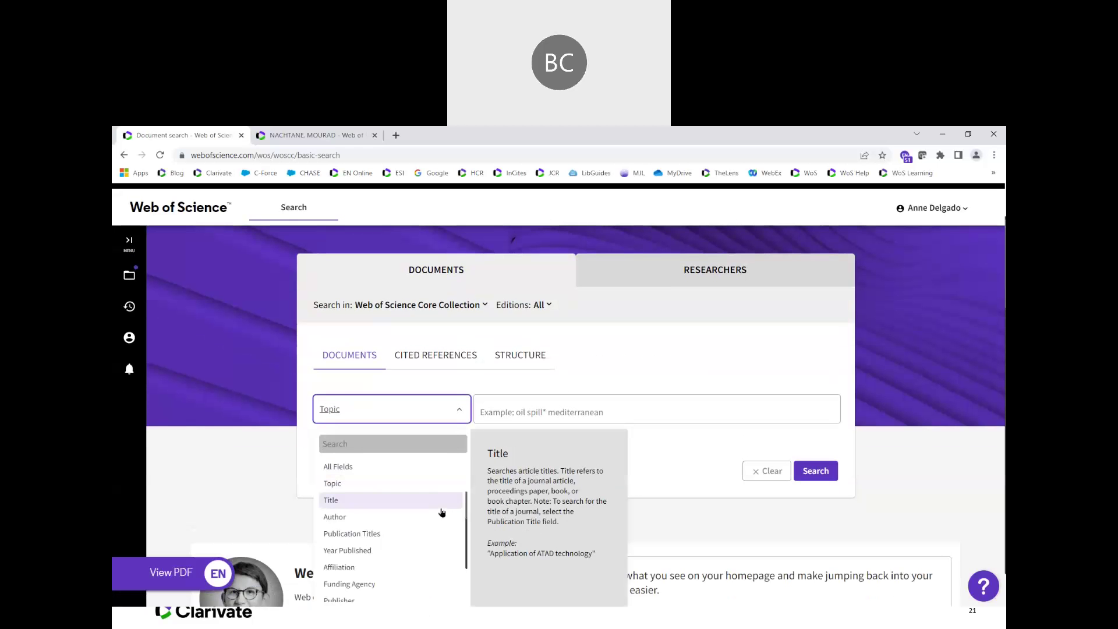
{"action": "scroll", "coordinate": [439, 515], "scroll_direction": "down", "scroll_amount": 2}
{"action": "scroll", "coordinate": [439, 516], "scroll_direction": "down", "scroll_amount": 3}
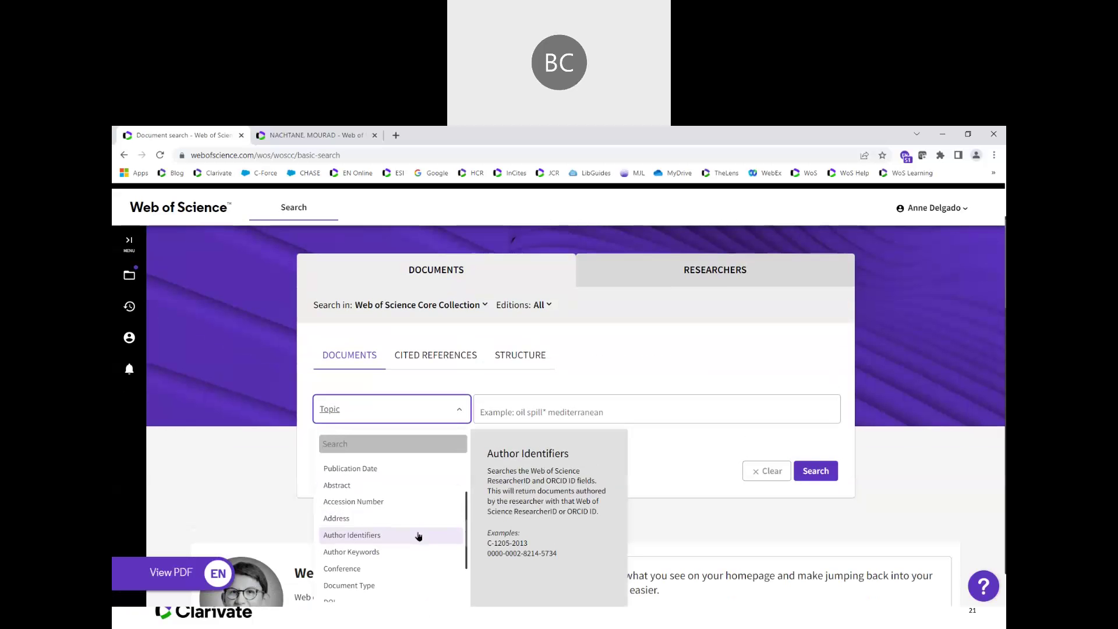
{"action": "left_click", "coordinate": [722, 277]}
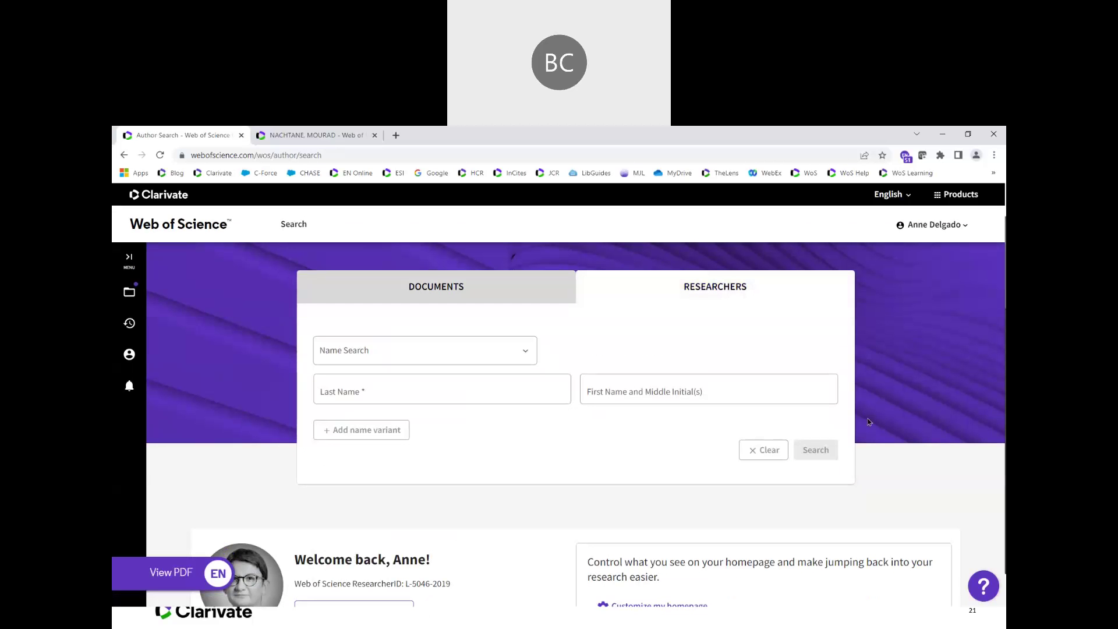
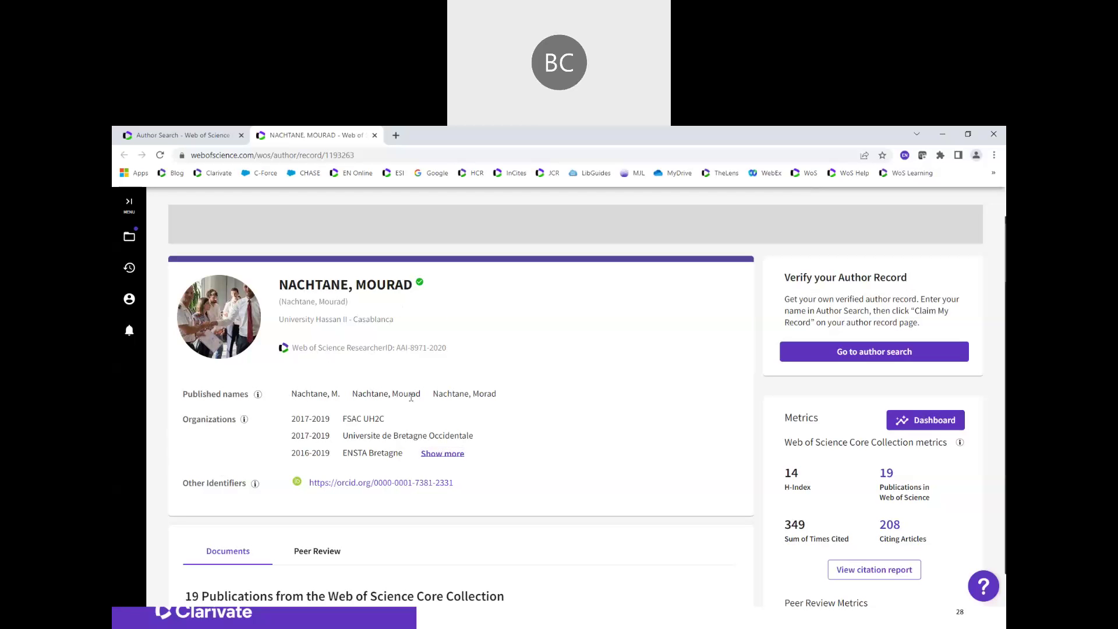
Examine the published names, organizations, publications and metrics on the author record still open in the other tab
{"action": "scroll", "coordinate": [545, 385], "scroll_direction": "down", "scroll_amount": 2}
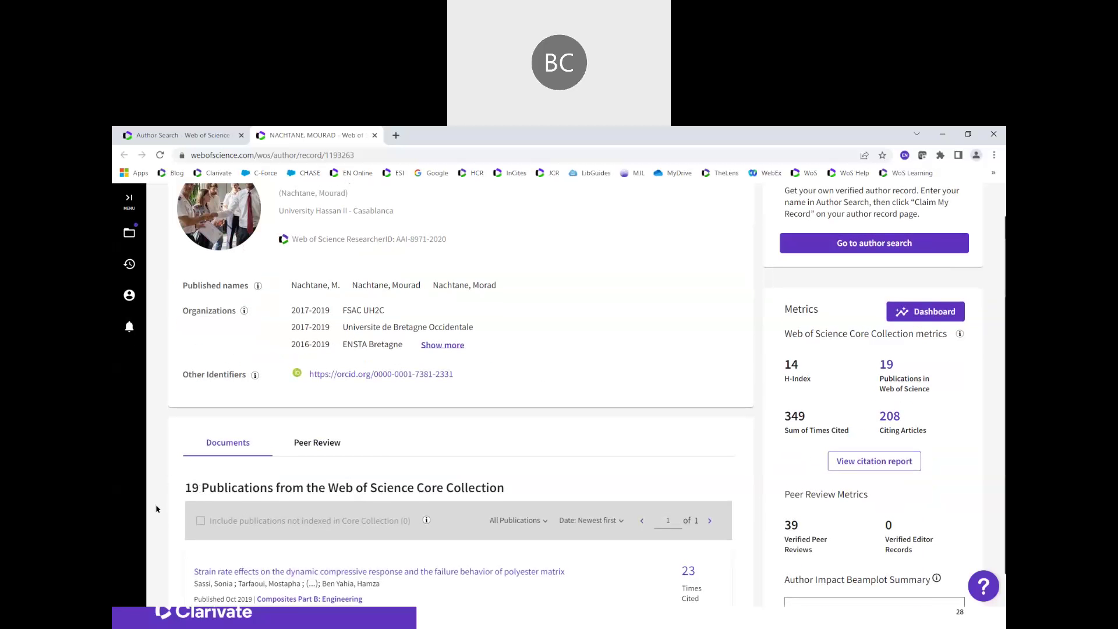
{"action": "scroll", "coordinate": [163, 500], "scroll_direction": "up", "scroll_amount": 1}
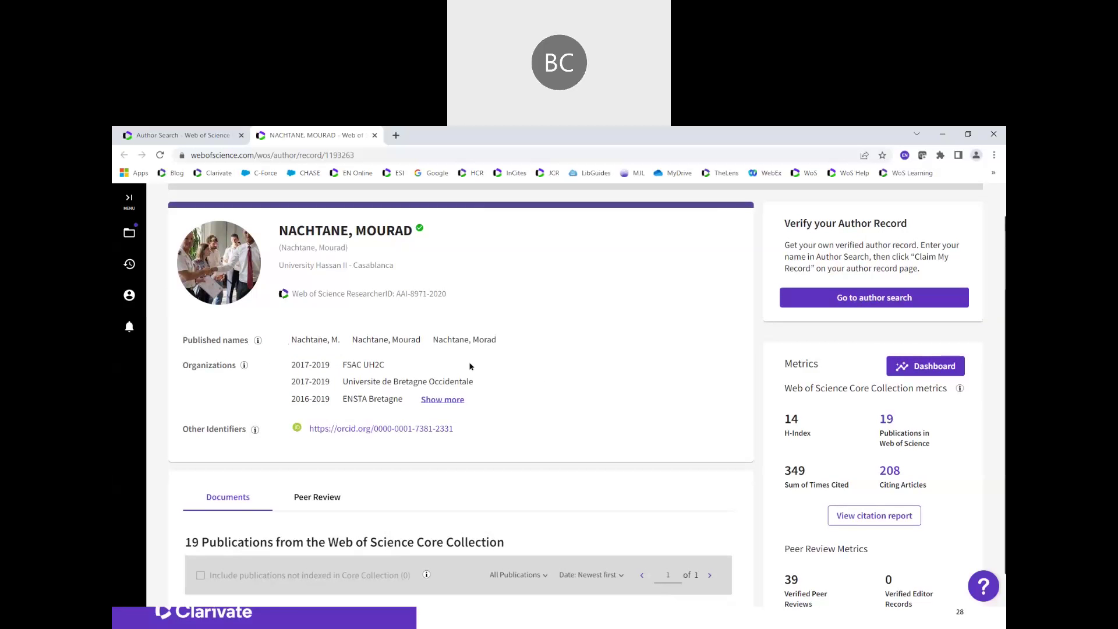
{"action": "scroll", "coordinate": [512, 366], "scroll_direction": "down", "scroll_amount": 2}
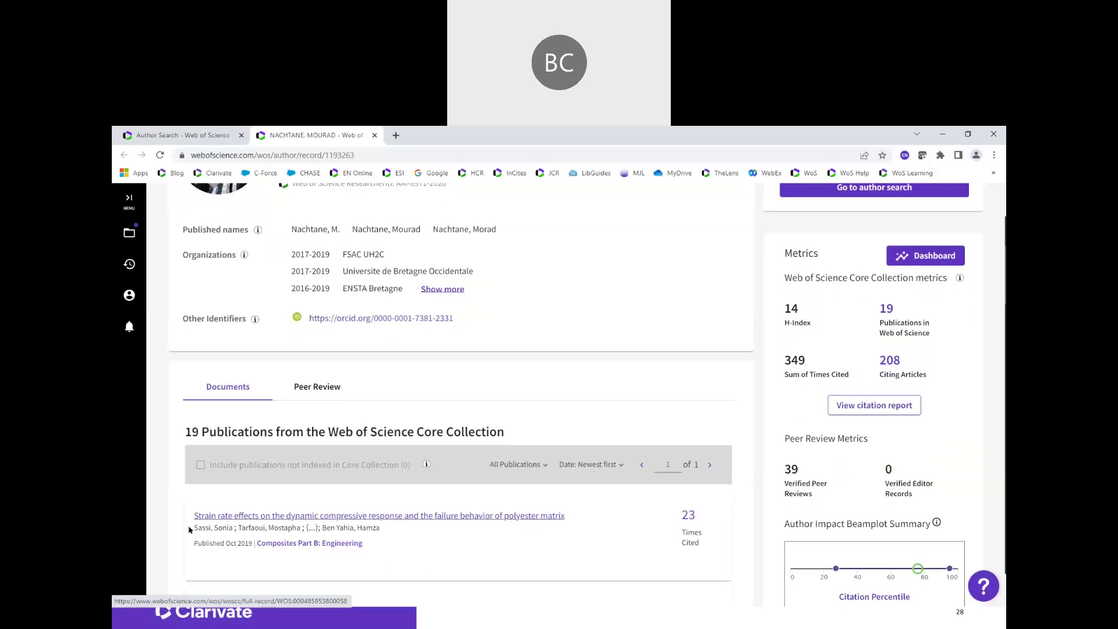
{"action": "scroll", "coordinate": [189, 530], "scroll_direction": "up", "scroll_amount": 1}
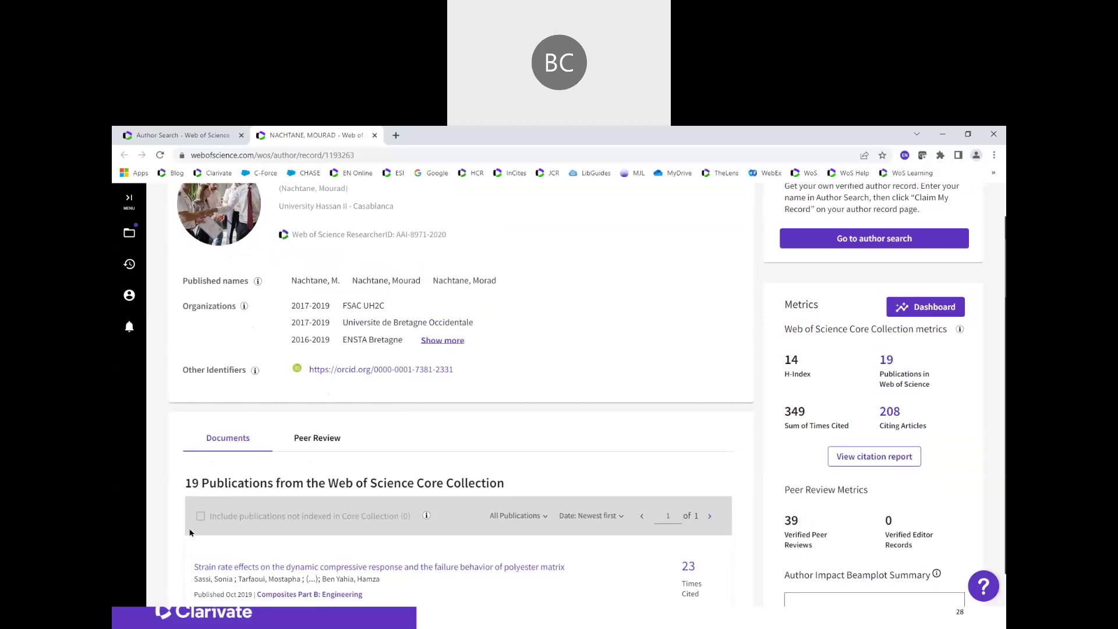
{"action": "scroll", "coordinate": [188, 533], "scroll_direction": "up", "scroll_amount": 1}
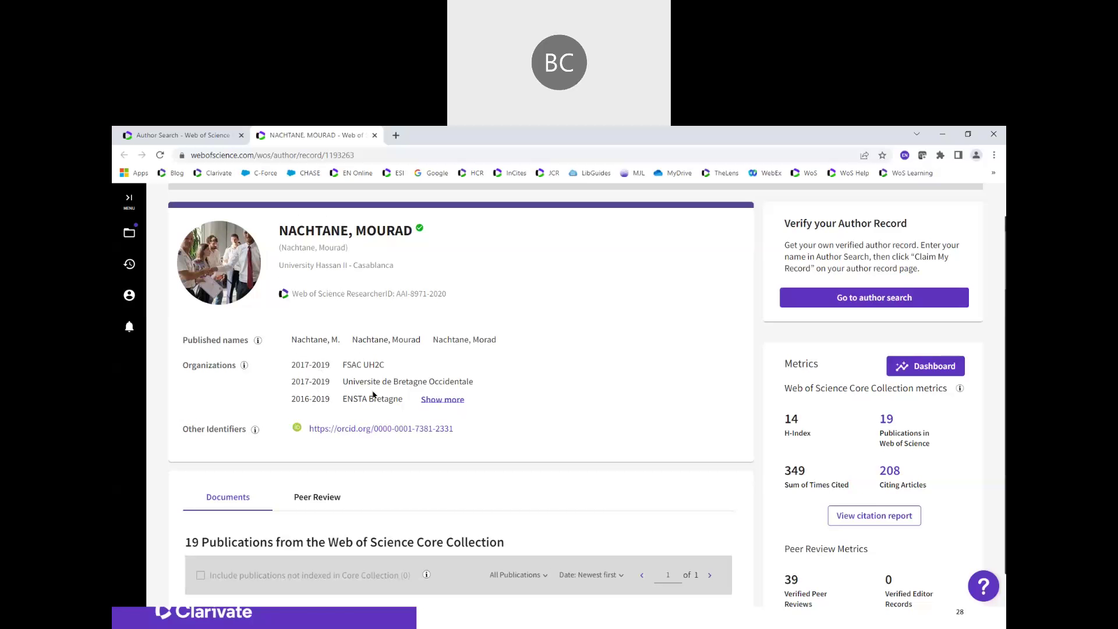
{"action": "scroll", "coordinate": [373, 394], "scroll_direction": "down", "scroll_amount": 3}
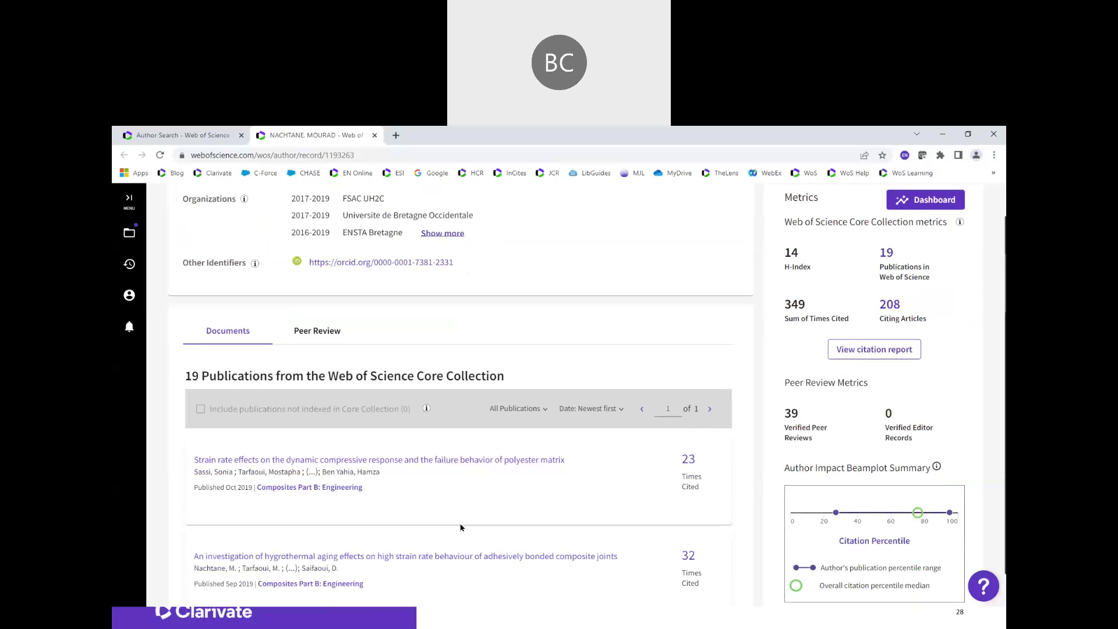
{"action": "scroll", "coordinate": [460, 526], "scroll_direction": "up", "scroll_amount": 1}
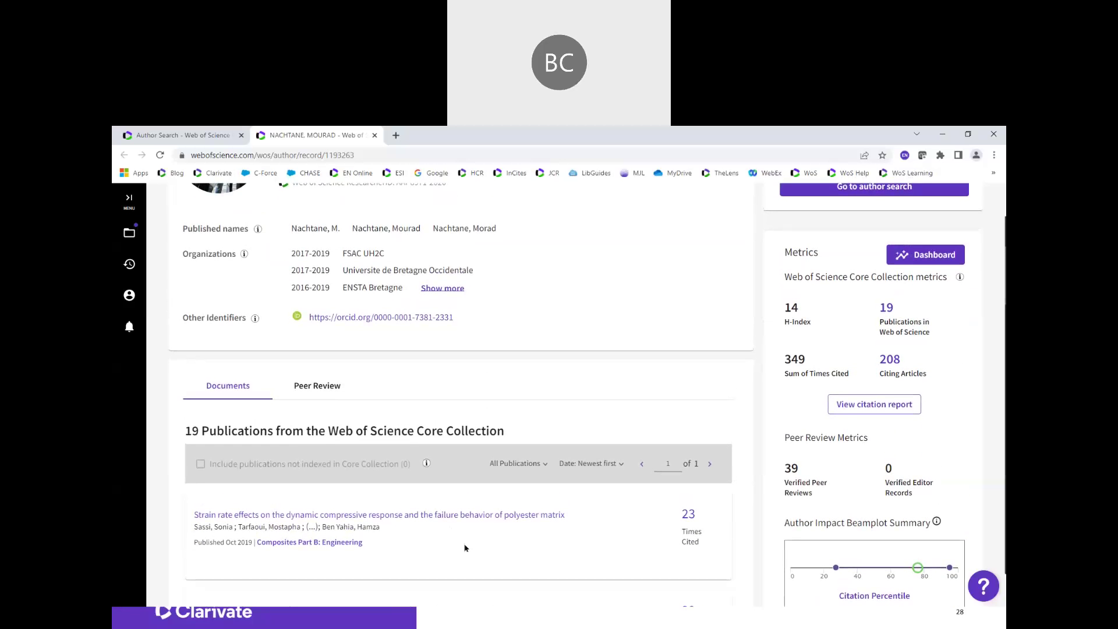
{"action": "scroll", "coordinate": [452, 357], "scroll_direction": "up", "scroll_amount": 1}
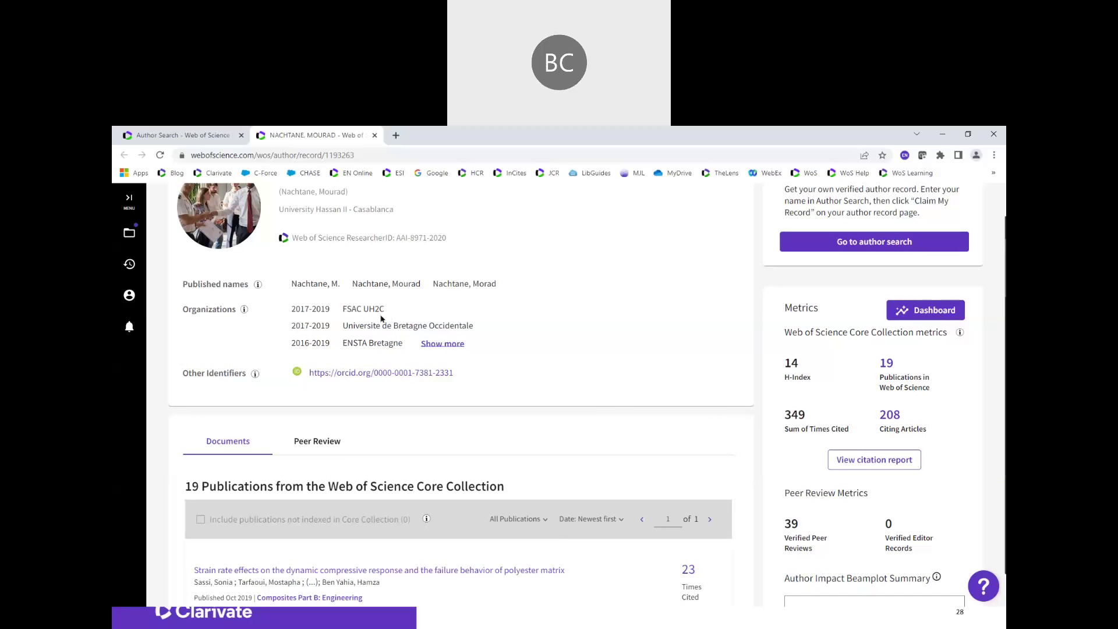
Expand the author record's full list of organizations and review it alongside the primary affiliation
{"action": "left_click", "coordinate": [440, 349]}
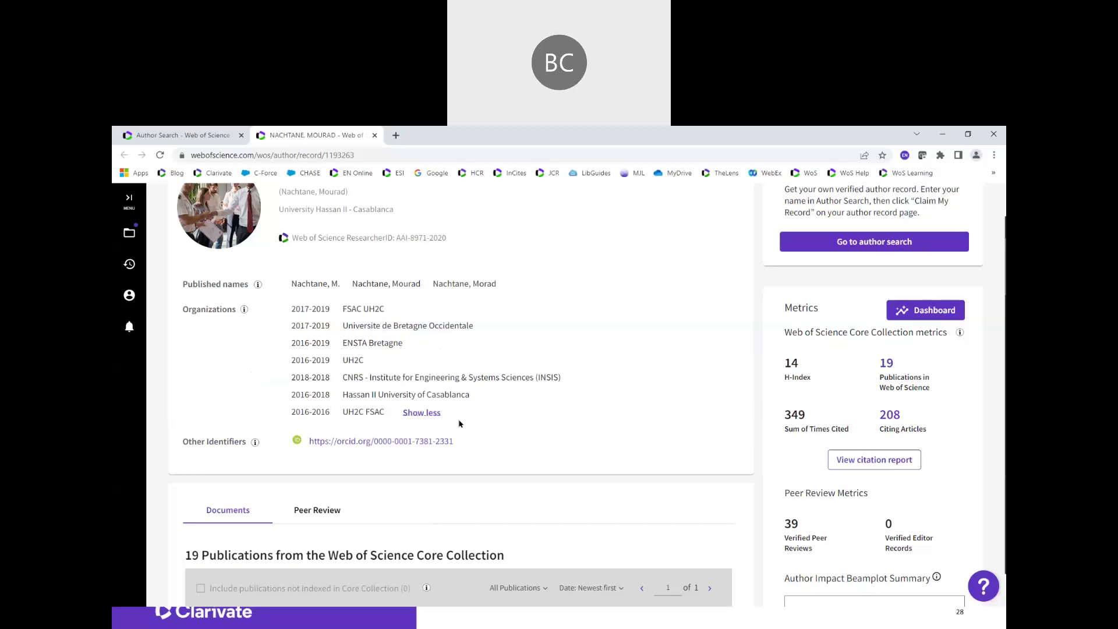
{"action": "scroll", "coordinate": [456, 288], "scroll_direction": "up", "scroll_amount": 2}
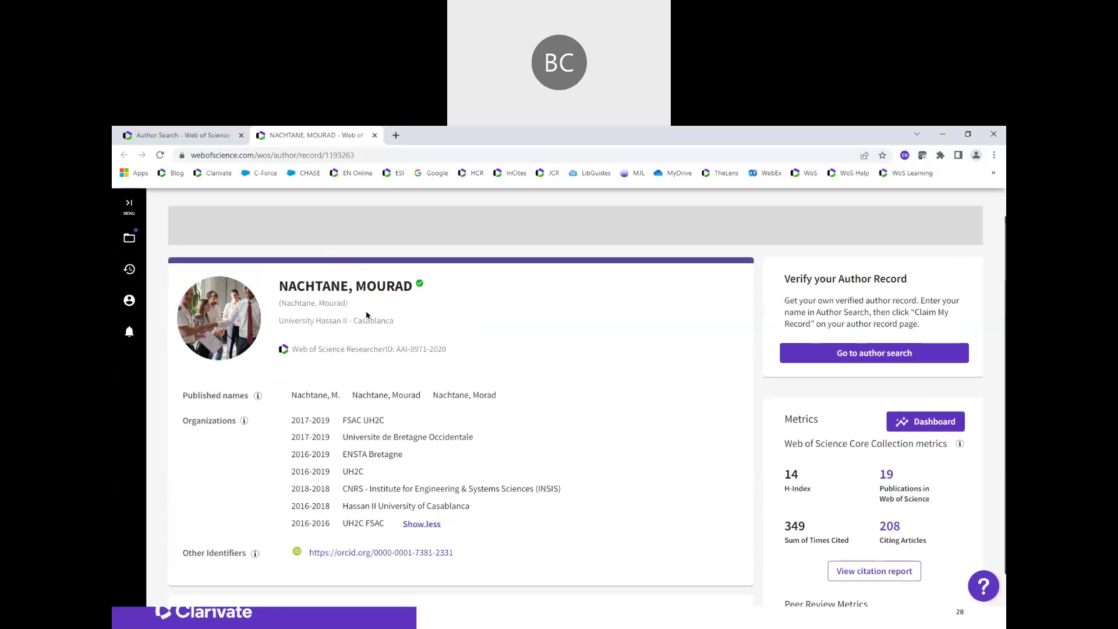
{"action": "scroll", "coordinate": [604, 364], "scroll_direction": "down", "scroll_amount": 1}
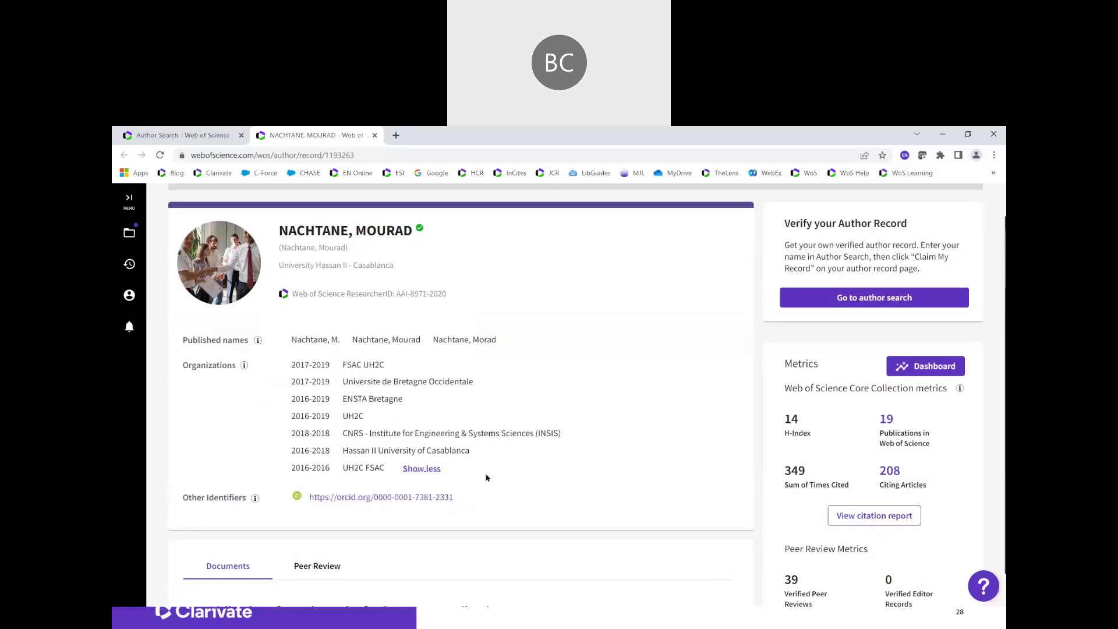
Collapse the expanded list of organizations in the author's profile
{"action": "scroll", "coordinate": [531, 457], "scroll_direction": "down", "scroll_amount": 1}
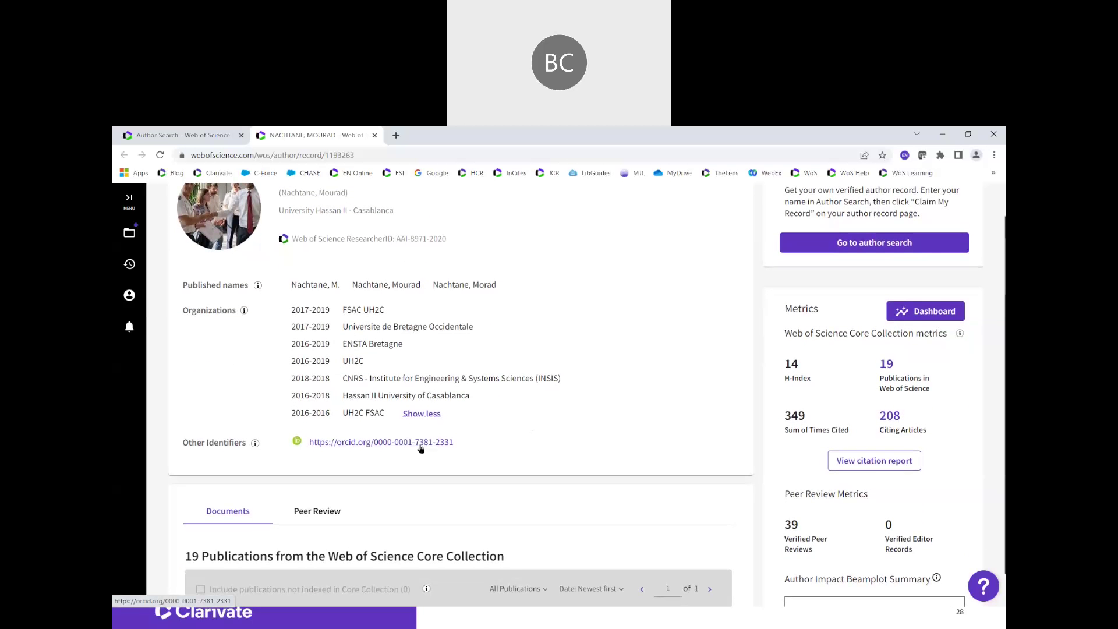
{"action": "left_click", "coordinate": [429, 414]}
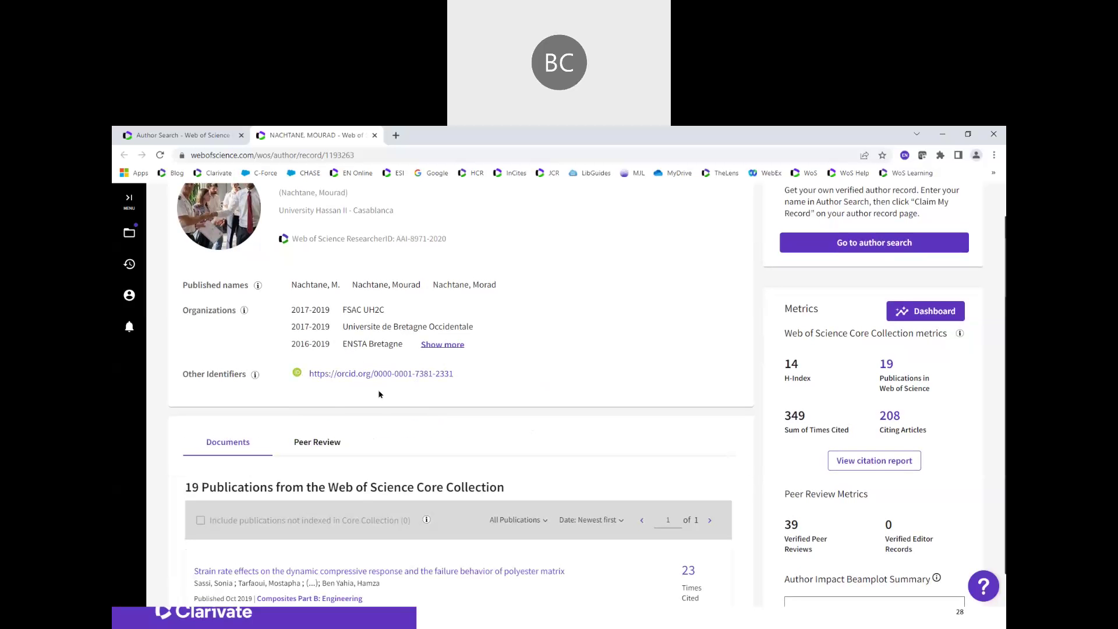
{"action": "scroll", "coordinate": [381, 401], "scroll_direction": "up", "scroll_amount": 1}
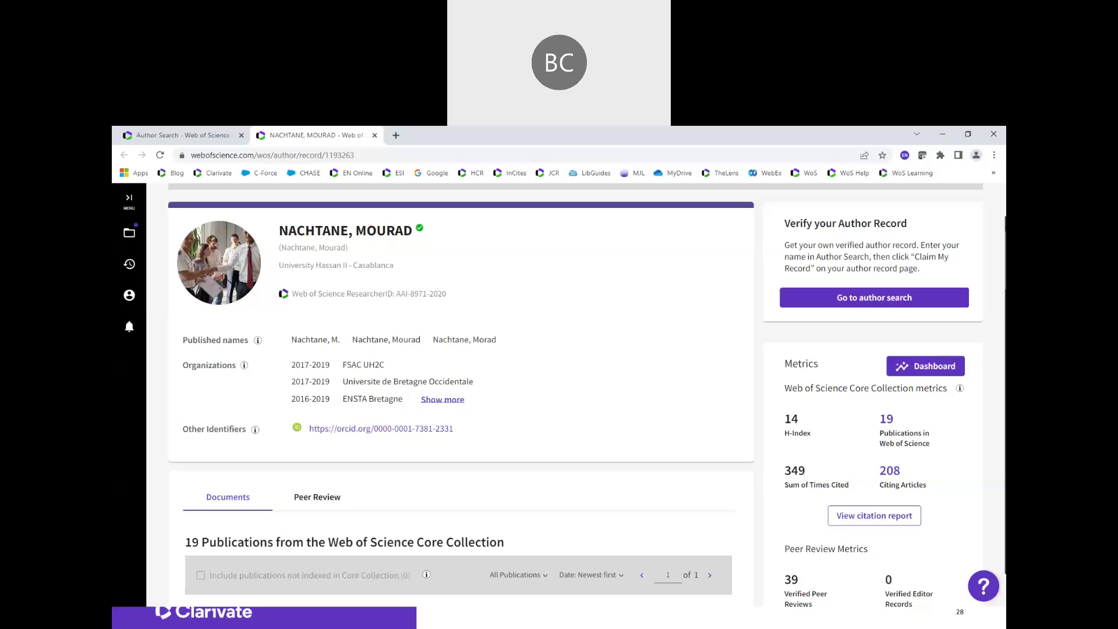
Examine the author record's Web of Science Core Collection publications and the option to include publications not indexed there
{"action": "scroll", "coordinate": [720, 429], "scroll_direction": "down", "scroll_amount": 1}
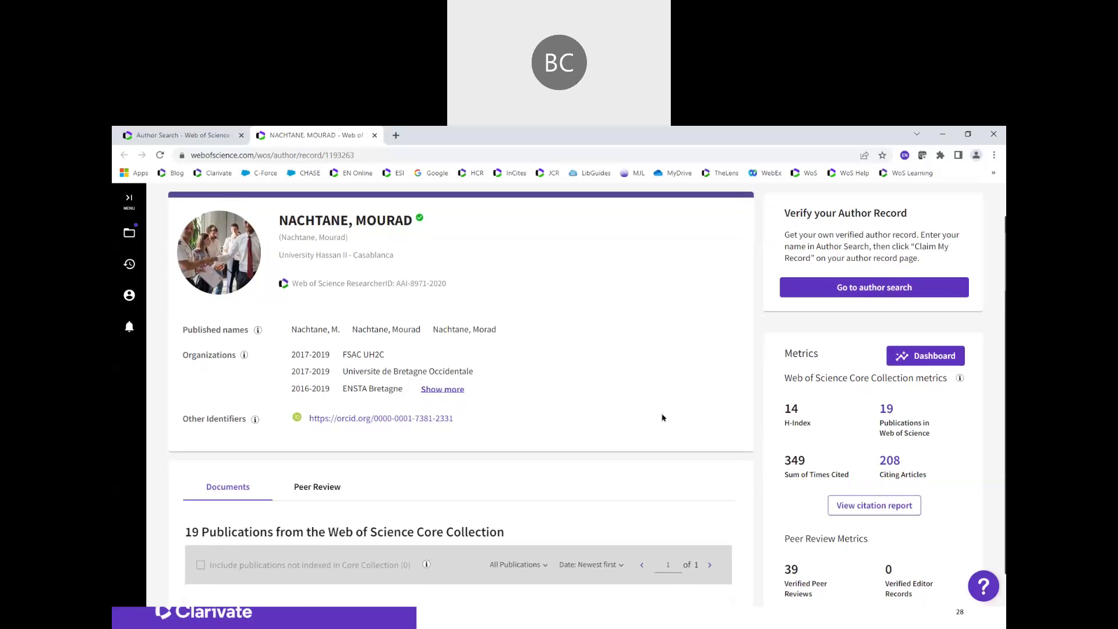
{"action": "scroll", "coordinate": [662, 417], "scroll_direction": "down", "scroll_amount": 2}
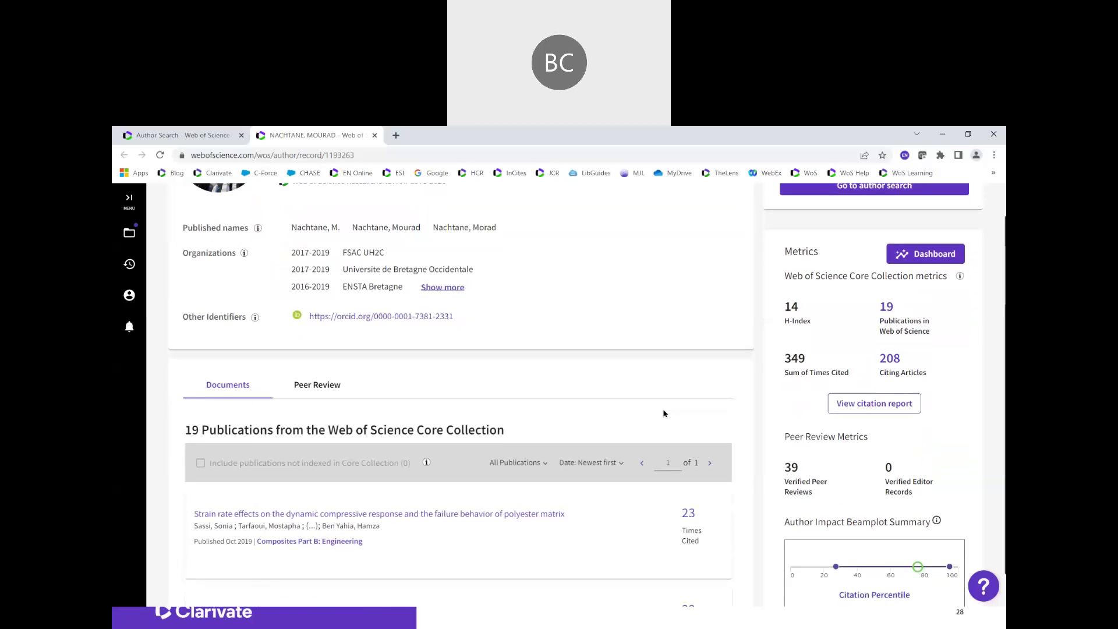
{"action": "scroll", "coordinate": [663, 413], "scroll_direction": "down", "scroll_amount": 2}
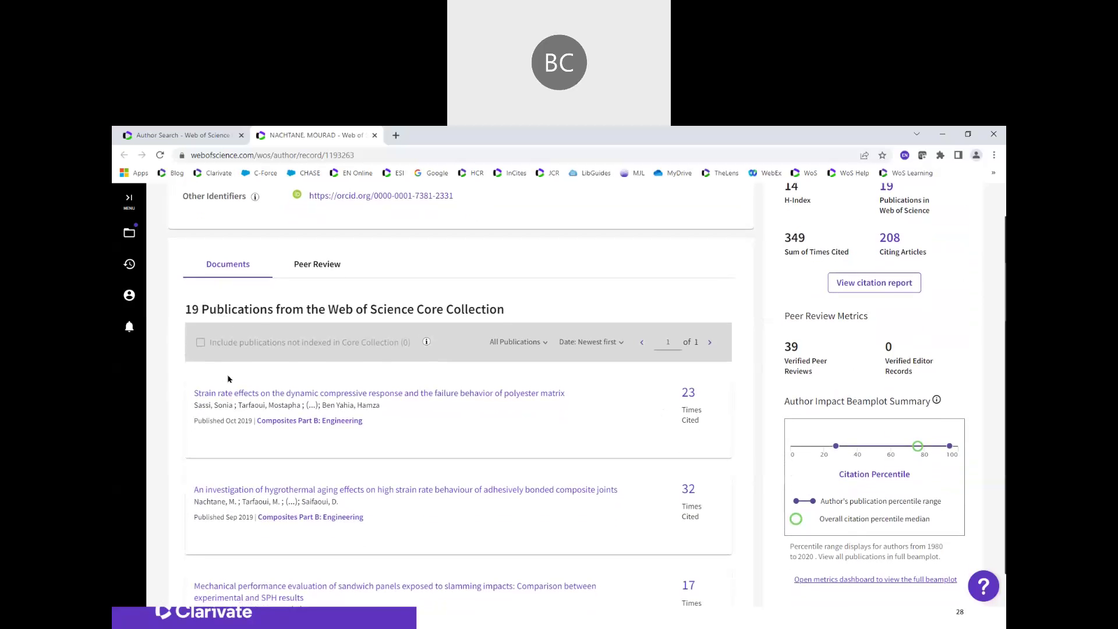
{"action": "scroll", "coordinate": [232, 408], "scroll_direction": "down", "scroll_amount": 2}
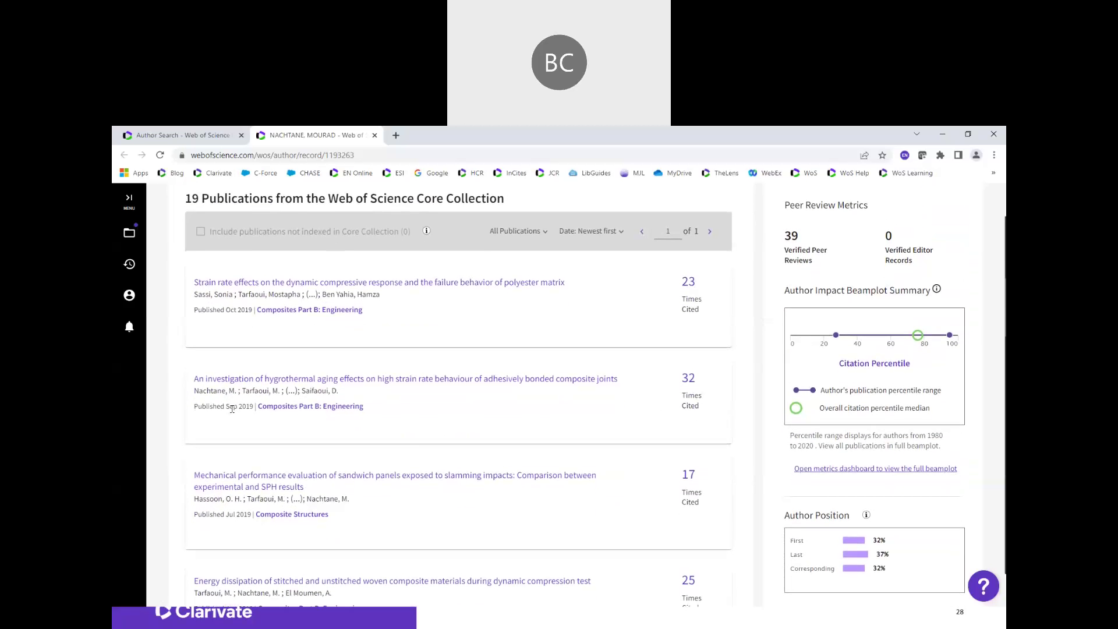
{"action": "scroll", "coordinate": [244, 419], "scroll_direction": "up", "scroll_amount": 1}
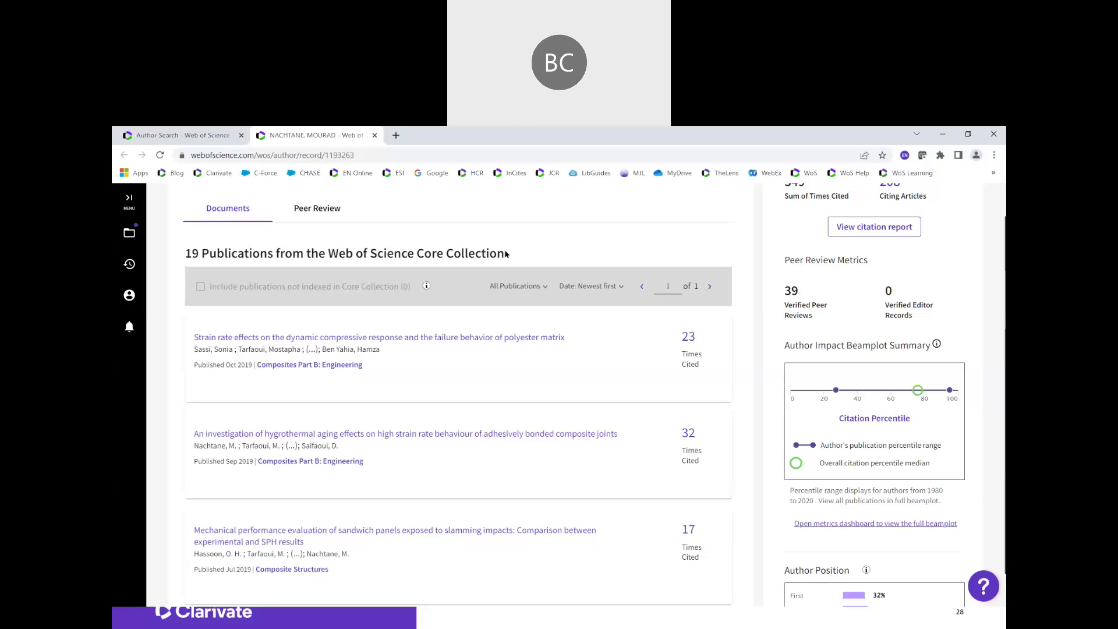
{"action": "scroll", "coordinate": [505, 254], "scroll_direction": "up", "scroll_amount": 2}
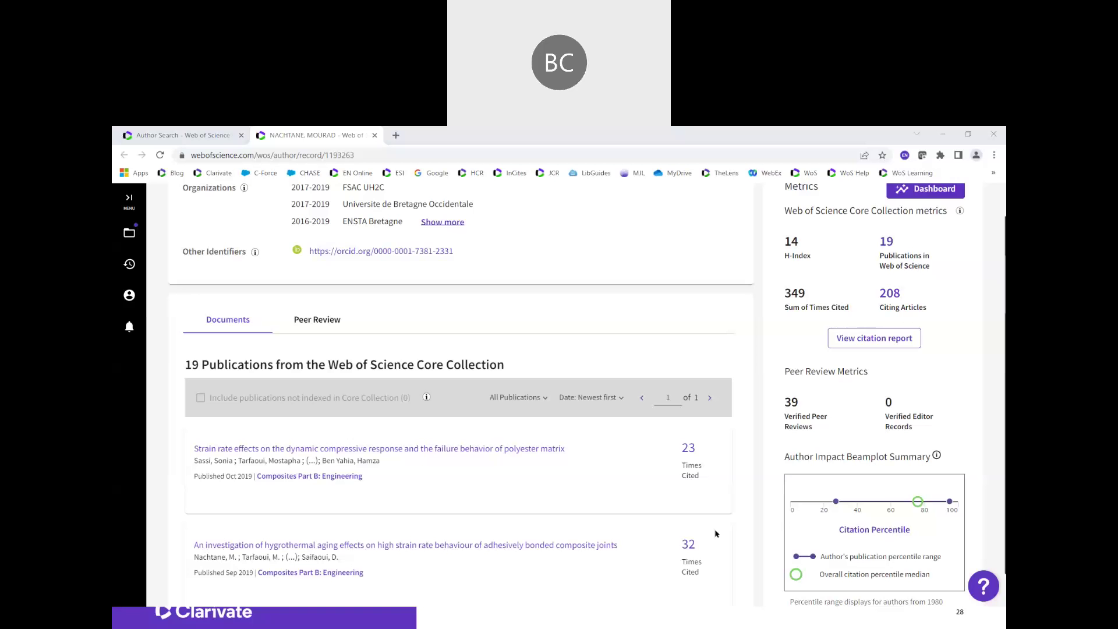
{"action": "key", "text": "alt+Tab"}
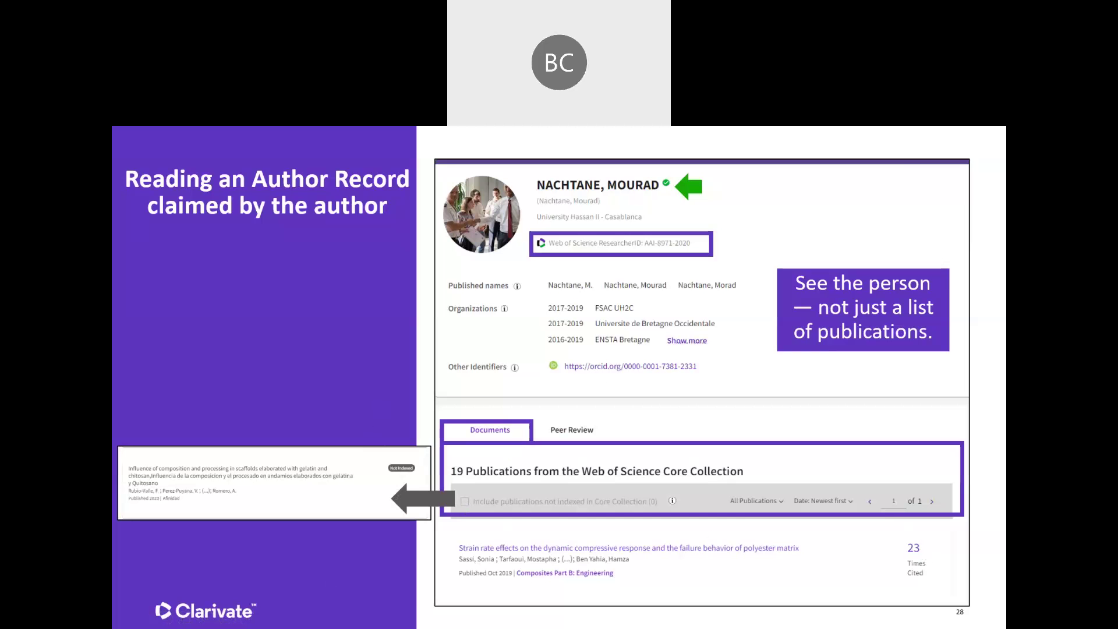
{"action": "key", "text": "alt+Tab"}
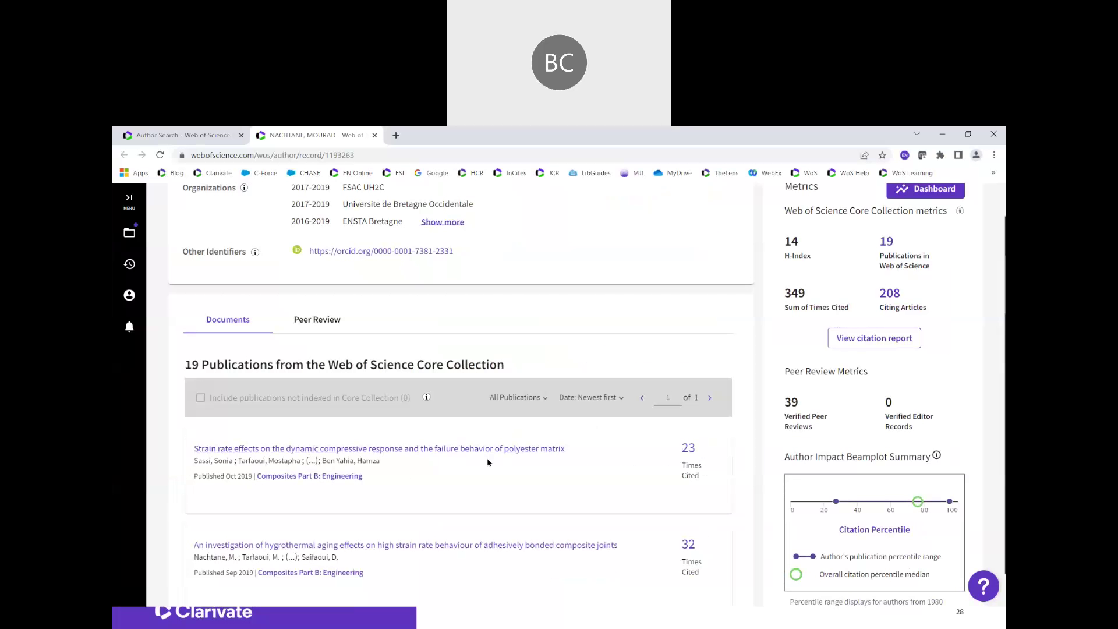
Look through the author's whole publication list down to the oldest entry and return to the profile details
{"action": "scroll", "coordinate": [488, 462], "scroll_direction": "down", "scroll_amount": 5}
{"action": "scroll", "coordinate": [488, 462], "scroll_direction": "down", "scroll_amount": 8}
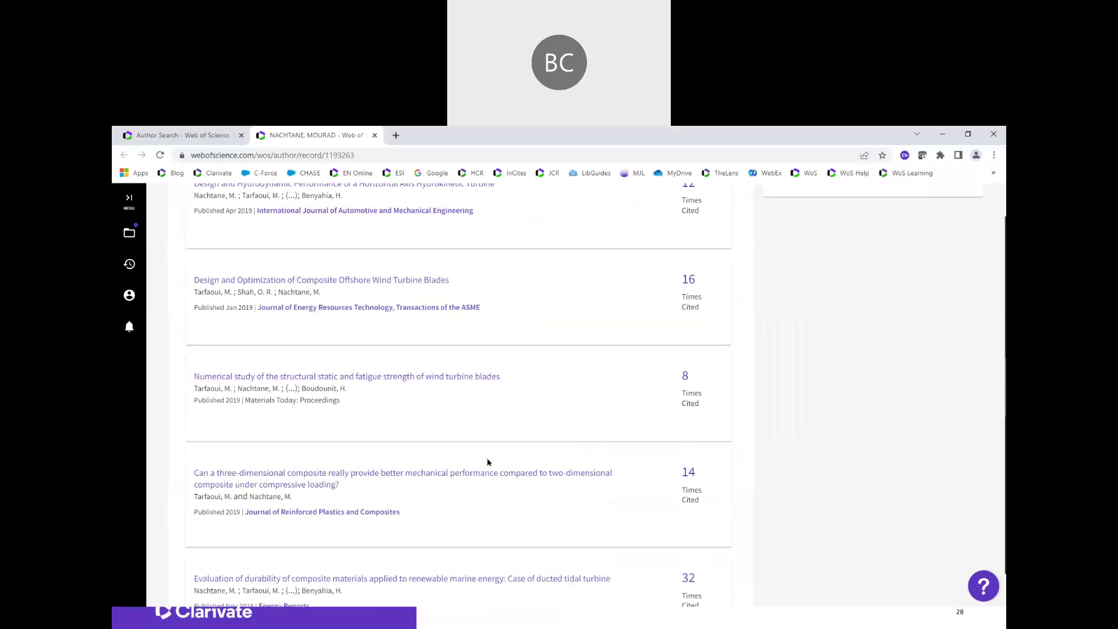
{"action": "scroll", "coordinate": [488, 461], "scroll_direction": "down", "scroll_amount": 6}
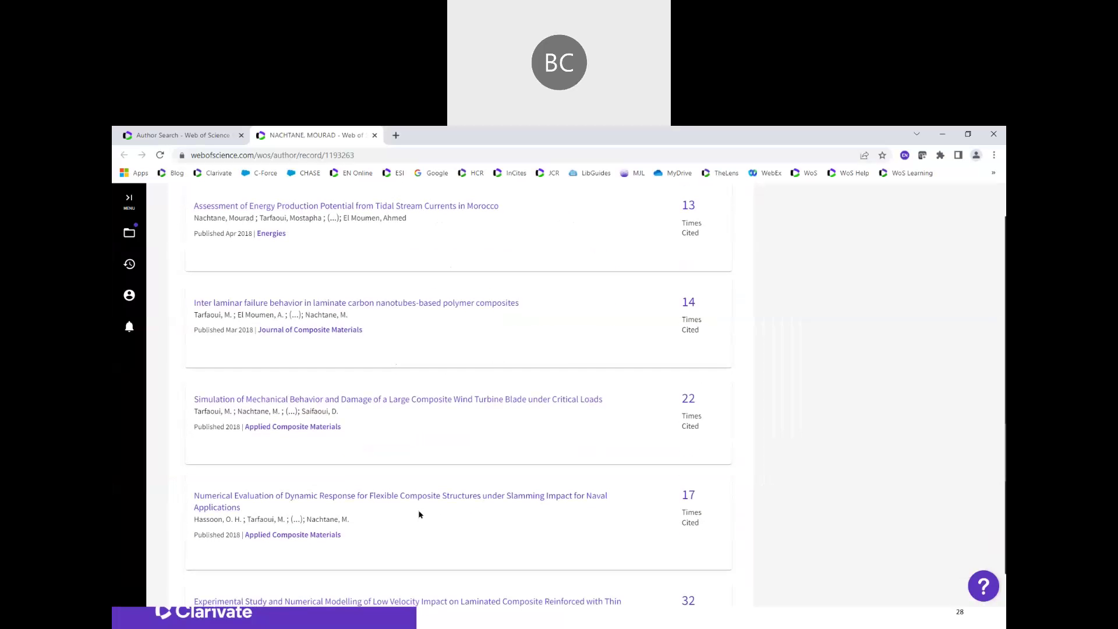
{"action": "scroll", "coordinate": [425, 511], "scroll_direction": "down", "scroll_amount": 8}
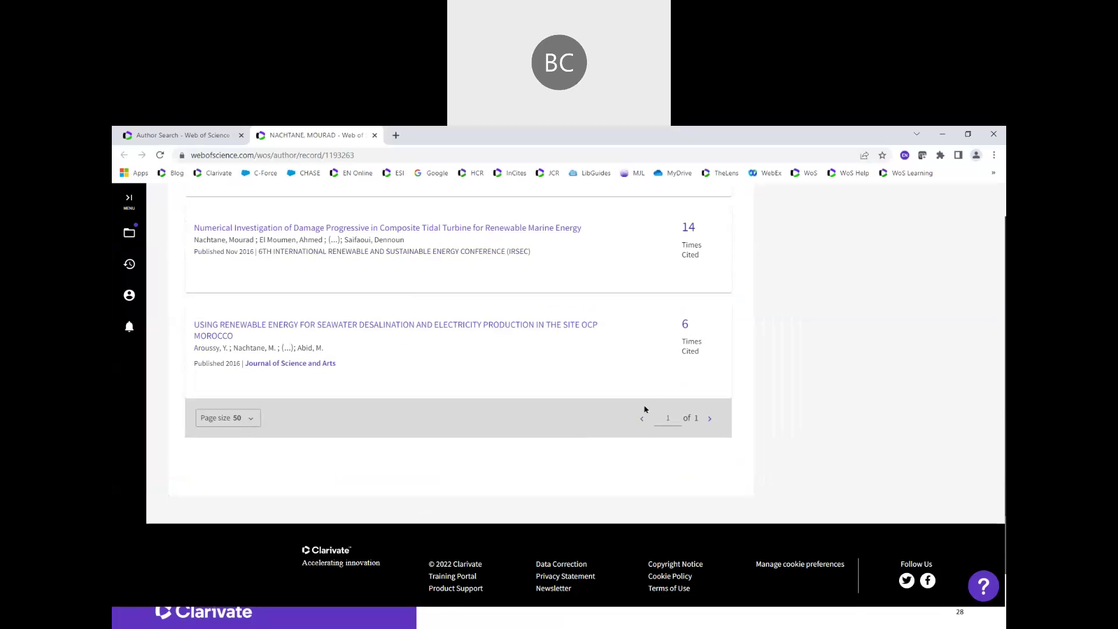
{"action": "scroll", "coordinate": [933, 469], "scroll_direction": "up", "scroll_amount": 15}
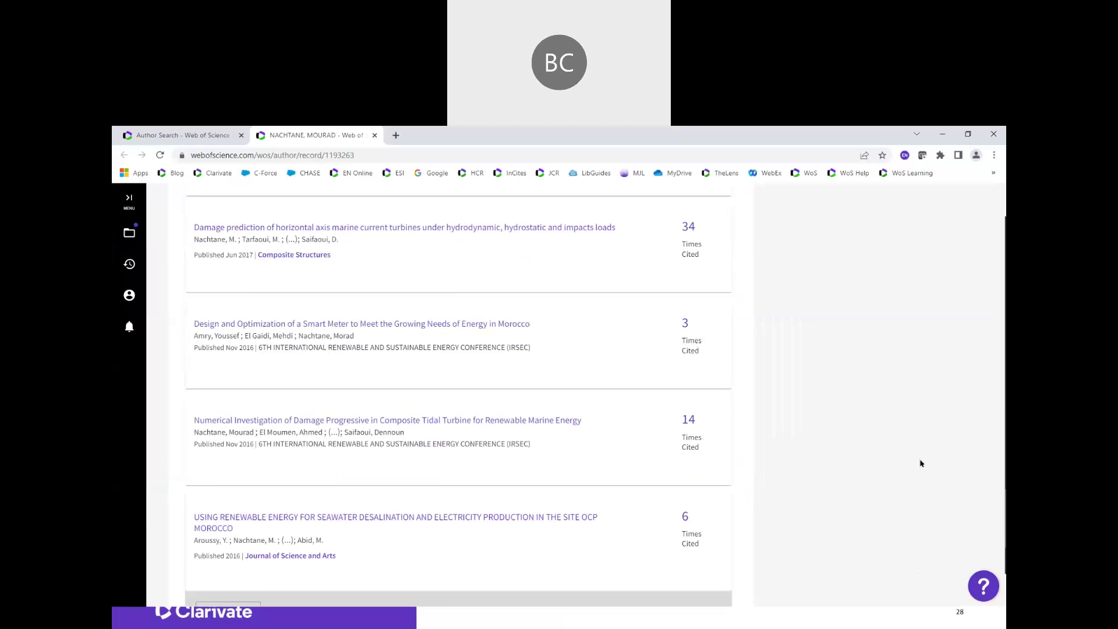
{"action": "scroll", "coordinate": [921, 464], "scroll_direction": "up", "scroll_amount": 15}
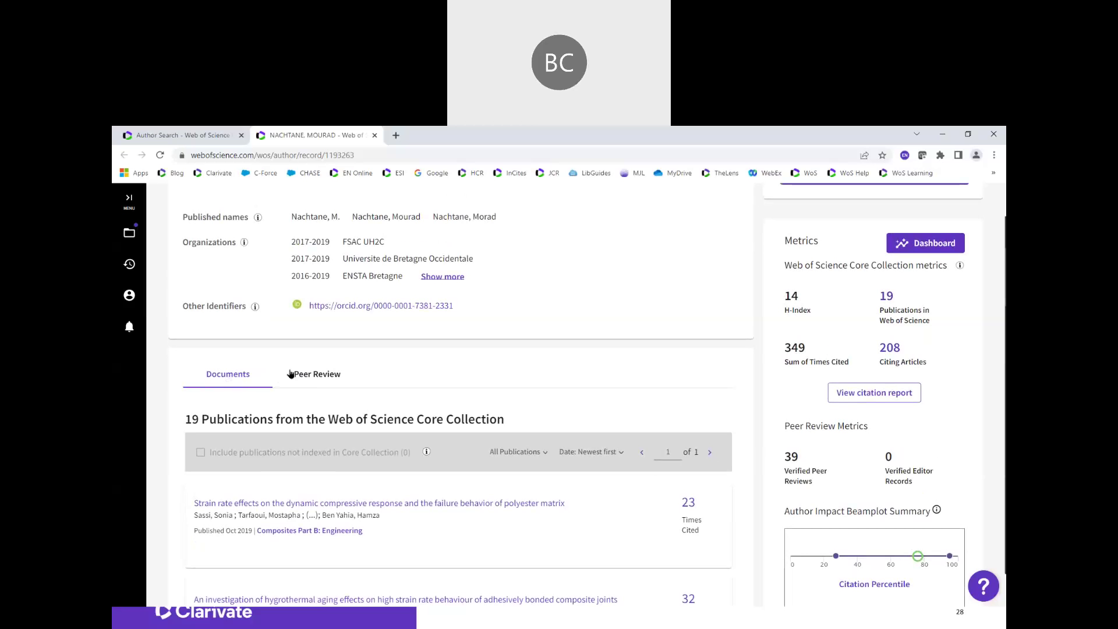
Display the author's verified peer reviews and look over the journals they were done for
{"action": "left_click", "coordinate": [315, 376]}
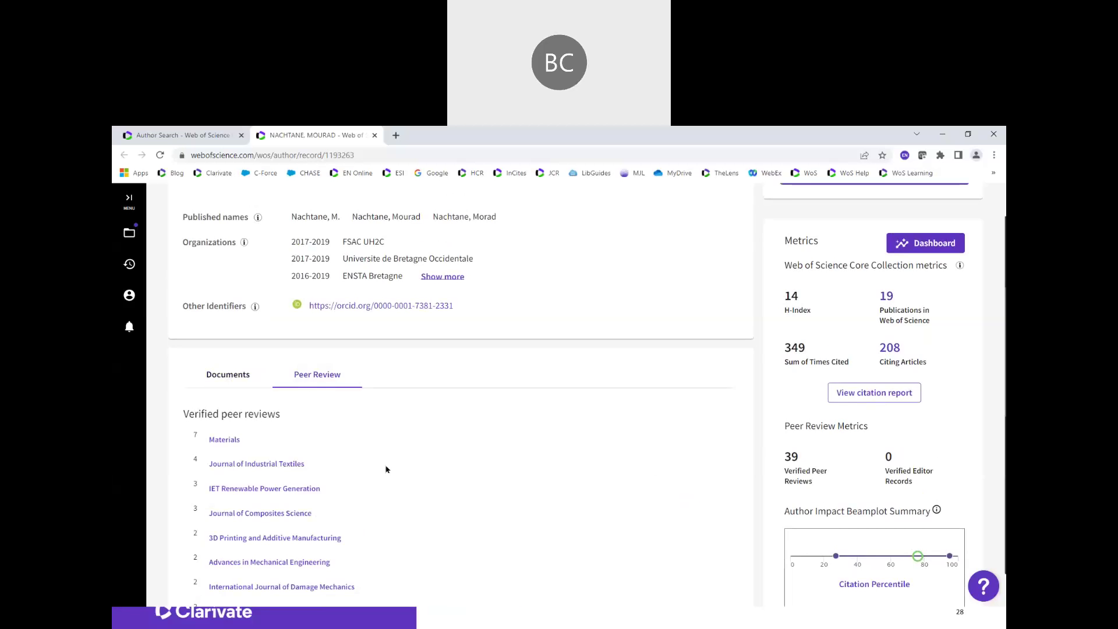
{"action": "scroll", "coordinate": [386, 469], "scroll_direction": "down", "scroll_amount": 2}
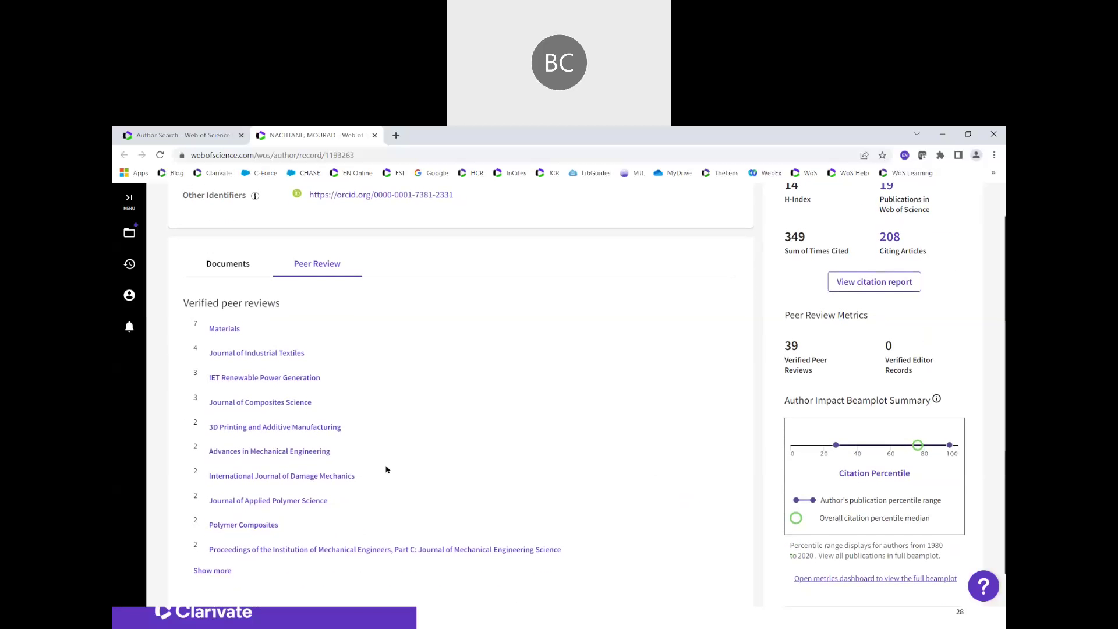
{"action": "scroll", "coordinate": [386, 468], "scroll_direction": "up", "scroll_amount": 1}
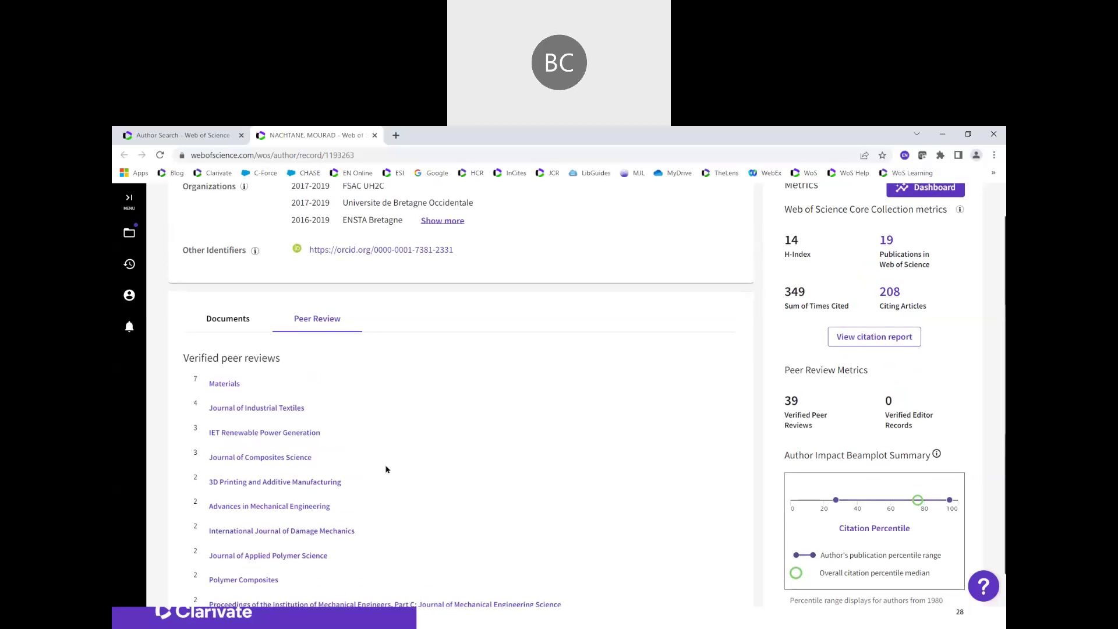
{"action": "scroll", "coordinate": [379, 460], "scroll_direction": "down", "scroll_amount": 1}
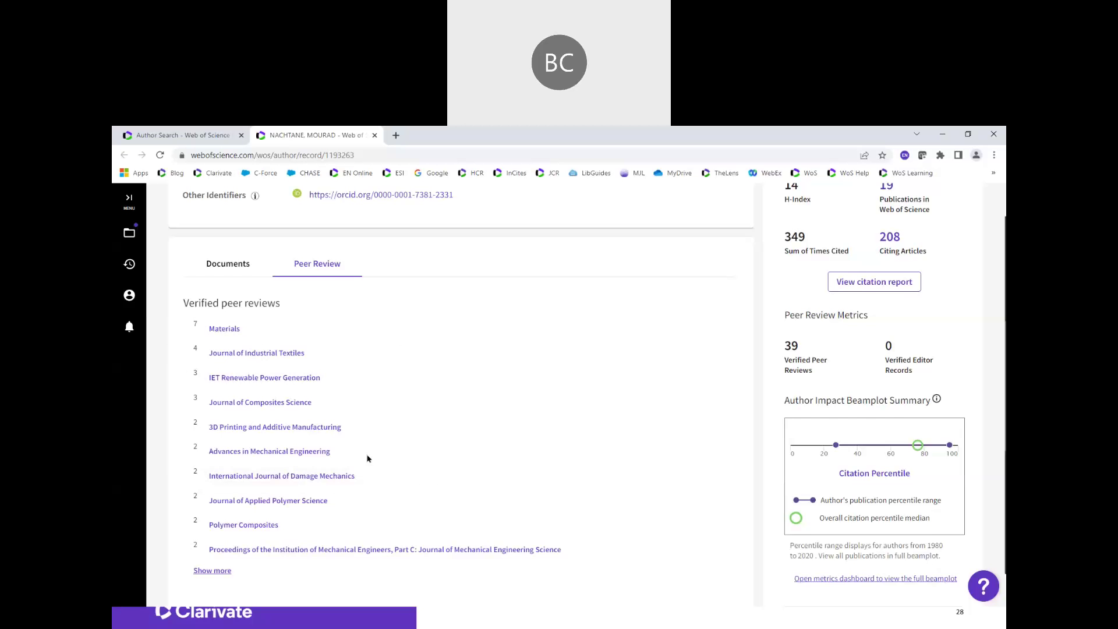
Expand the verified peer reviews to the full journal list and read through all of its entries
{"action": "scroll", "coordinate": [326, 498], "scroll_direction": "down", "scroll_amount": 1}
{"action": "left_click", "coordinate": [212, 518]}
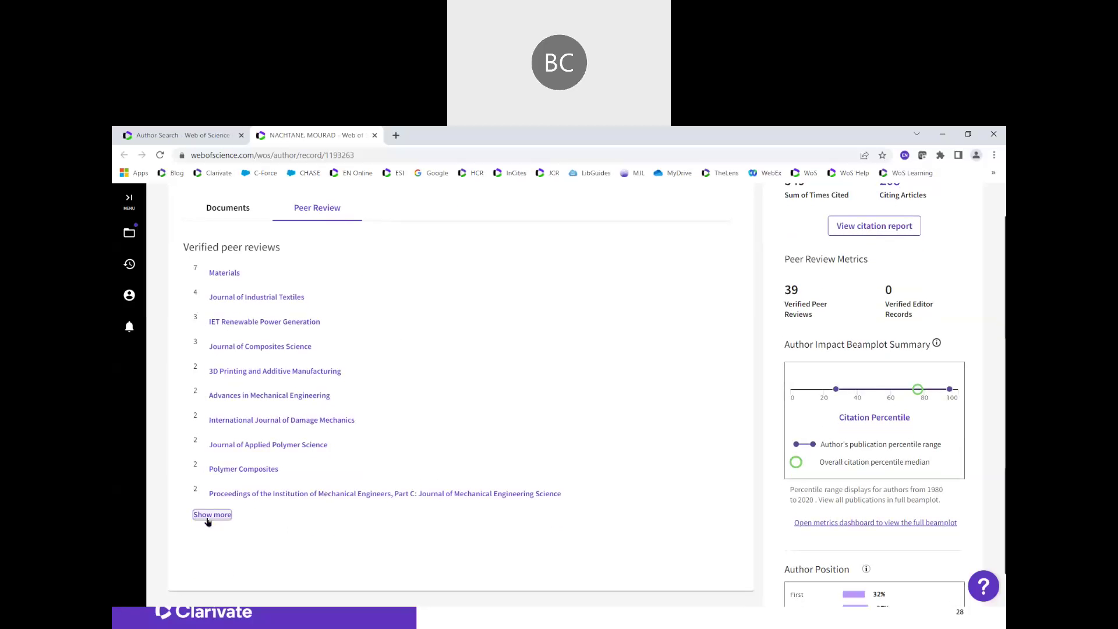
{"action": "scroll", "coordinate": [208, 520], "scroll_direction": "down", "scroll_amount": 3}
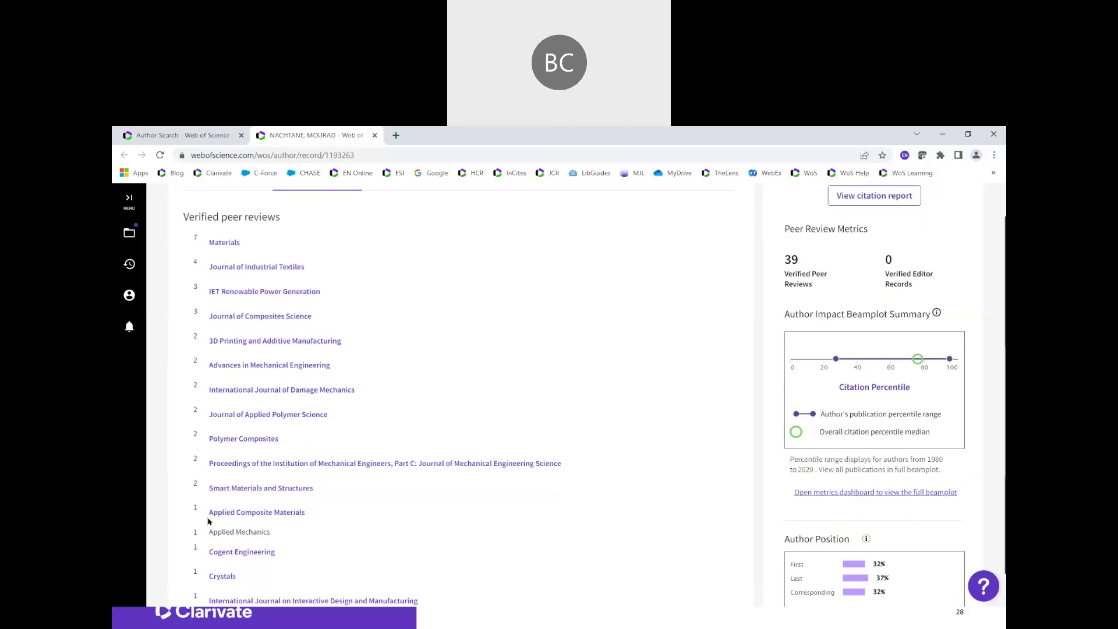
{"action": "scroll", "coordinate": [209, 519], "scroll_direction": "up", "scroll_amount": 3}
{"action": "scroll", "coordinate": [208, 520], "scroll_direction": "up", "scroll_amount": 2}
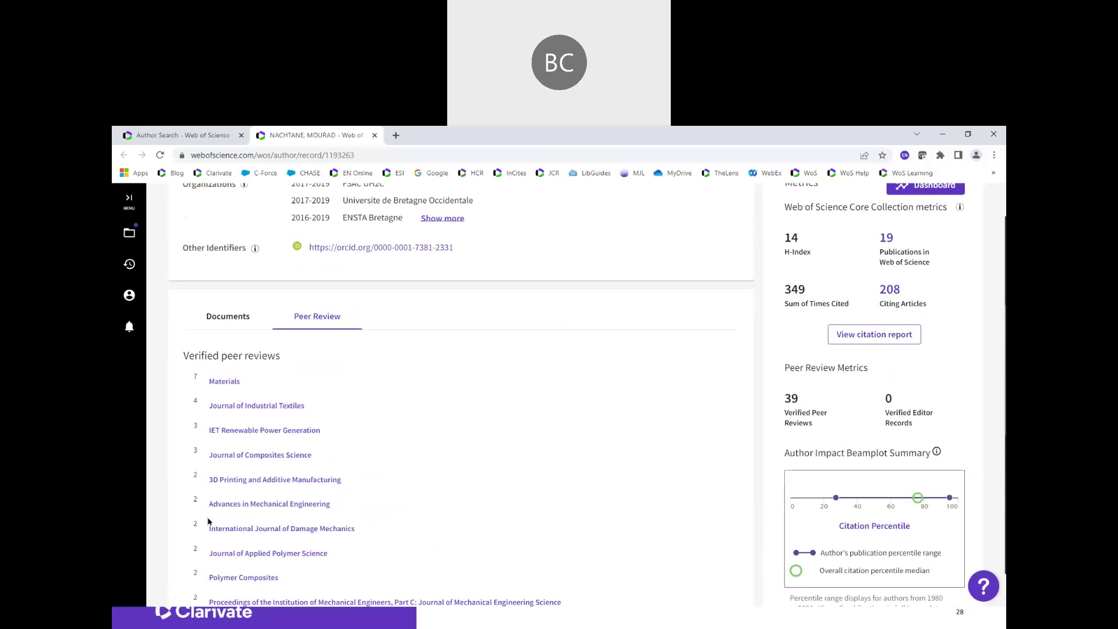
{"action": "scroll", "coordinate": [209, 520], "scroll_direction": "down", "scroll_amount": 3}
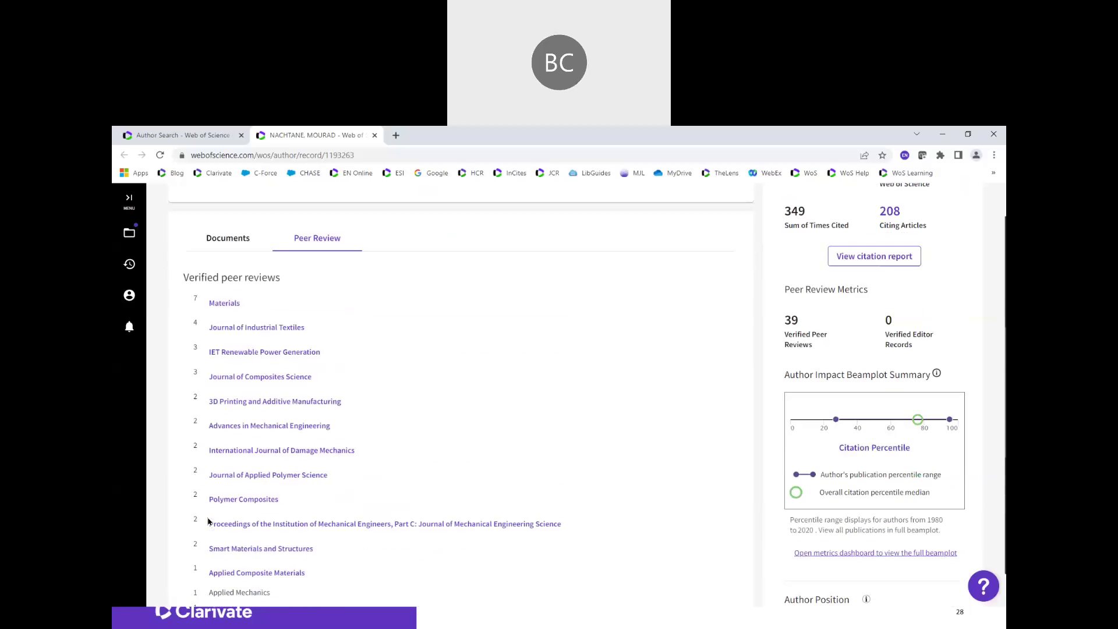
{"action": "scroll", "coordinate": [208, 520], "scroll_direction": "down", "scroll_amount": 4}
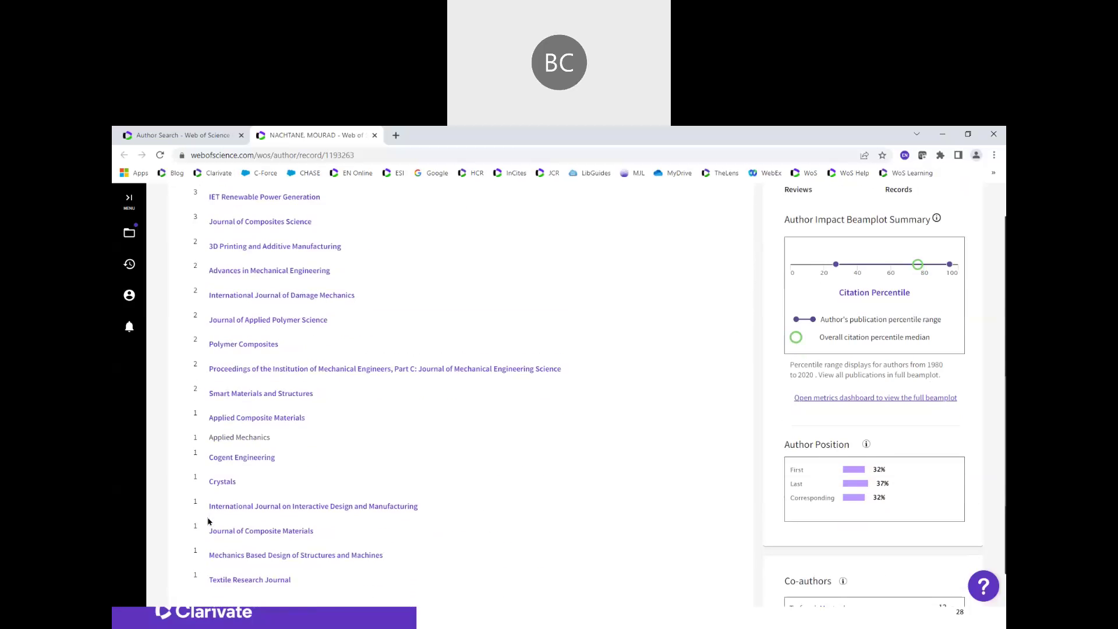
{"action": "scroll", "coordinate": [208, 520], "scroll_direction": "down", "scroll_amount": 1}
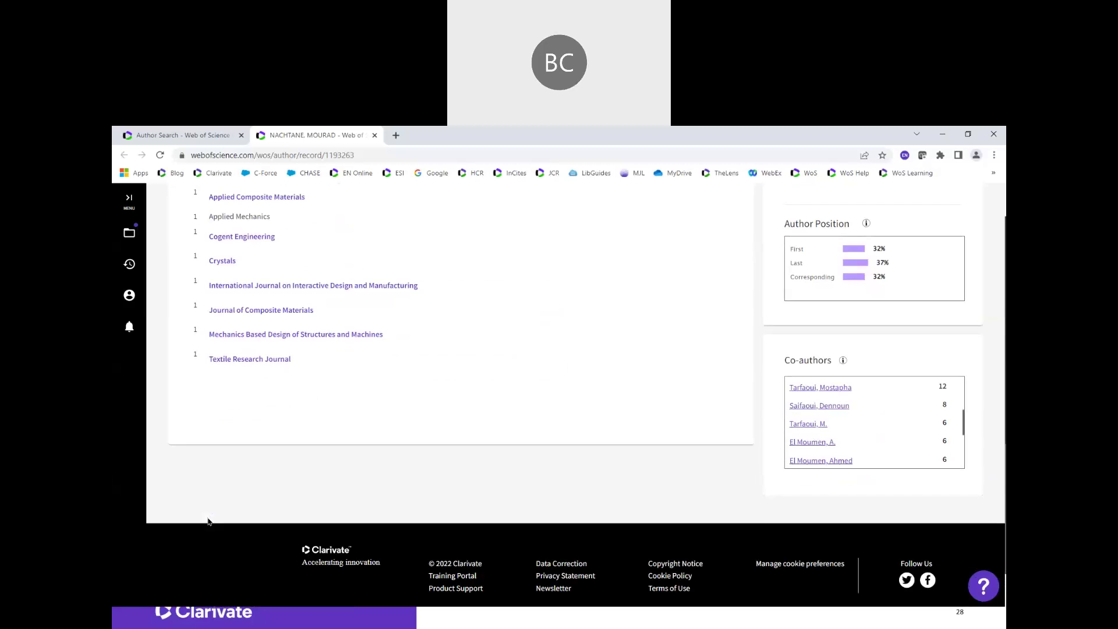
{"action": "scroll", "coordinate": [209, 520], "scroll_direction": "up", "scroll_amount": 5}
{"action": "scroll", "coordinate": [208, 520], "scroll_direction": "up", "scroll_amount": 4}
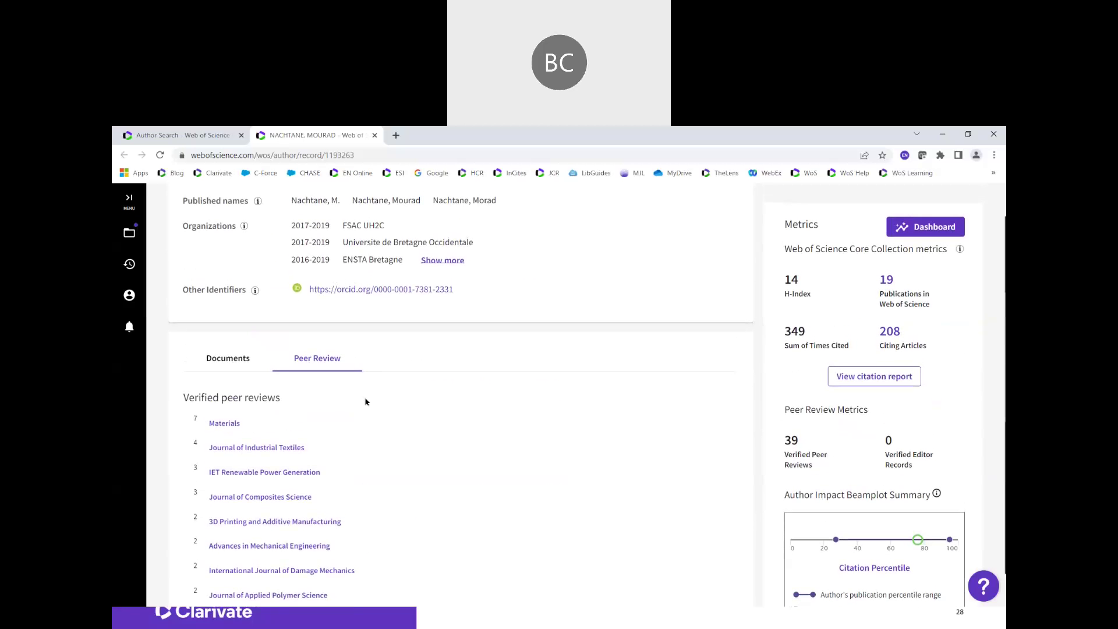
{"action": "scroll", "coordinate": [365, 402], "scroll_direction": "down", "scroll_amount": 8}
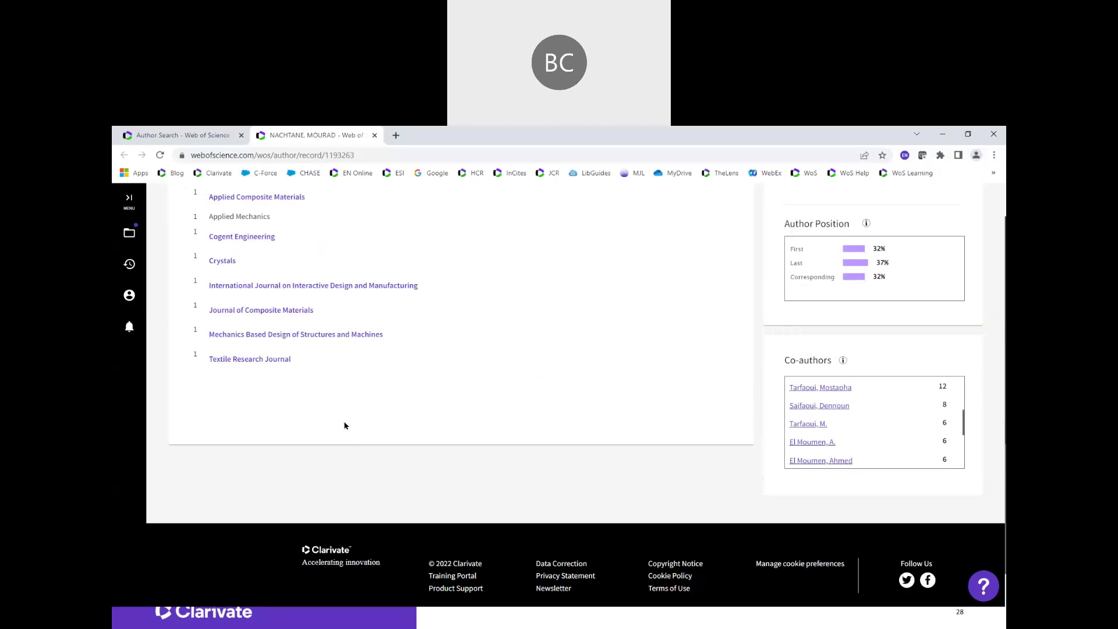
{"action": "scroll", "coordinate": [350, 448], "scroll_direction": "up", "scroll_amount": 1}
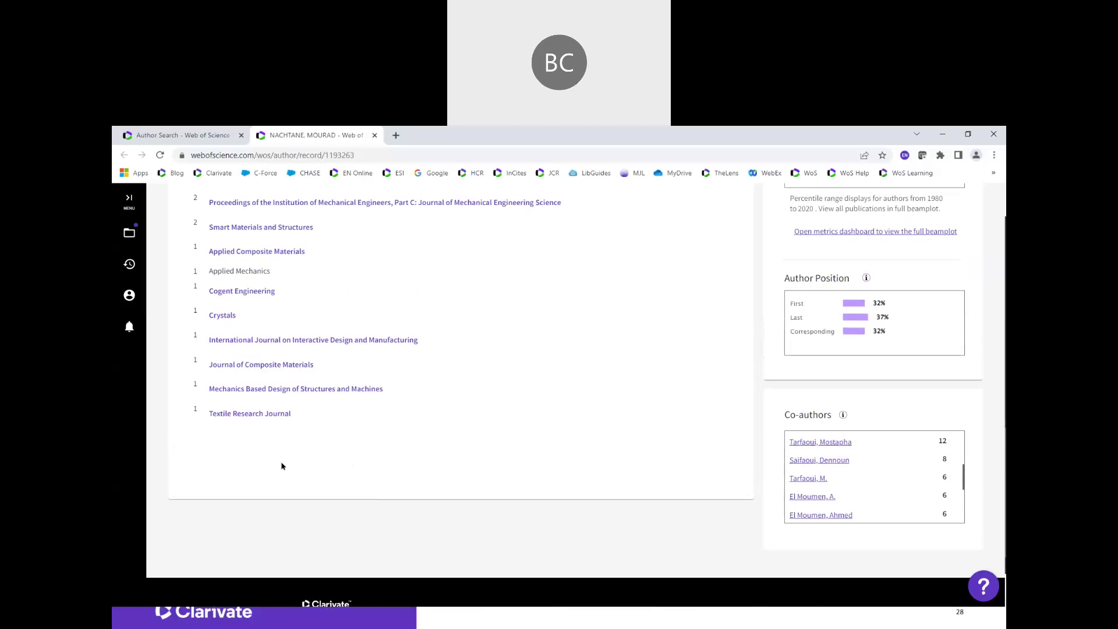
{"action": "scroll", "coordinate": [419, 497], "scroll_direction": "up", "scroll_amount": 8}
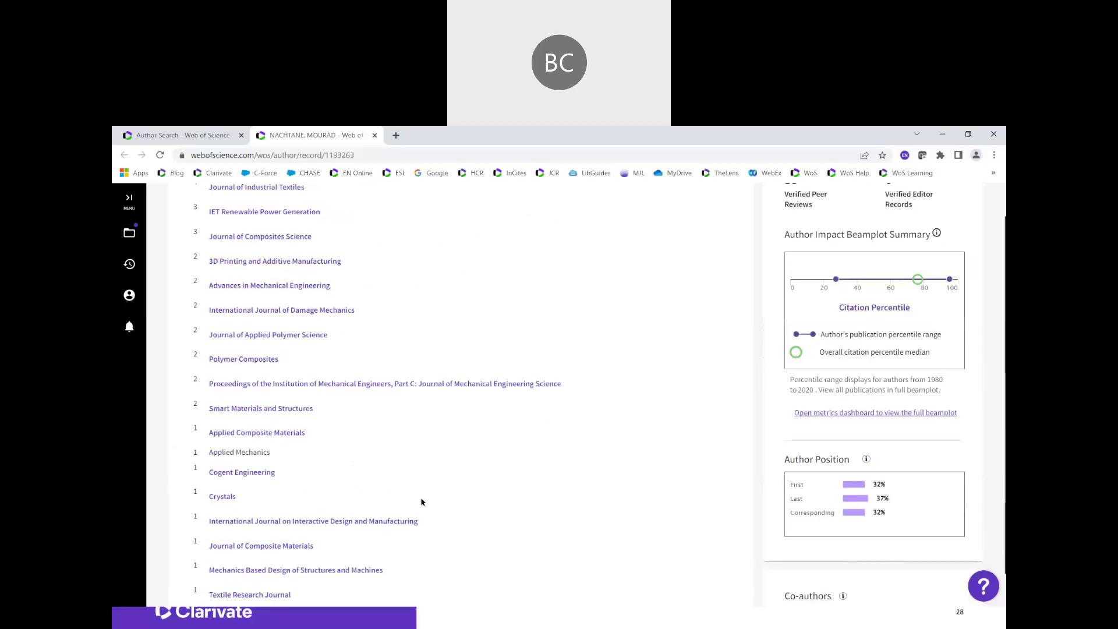
{"action": "scroll", "coordinate": [346, 360], "scroll_direction": "up", "scroll_amount": 4}
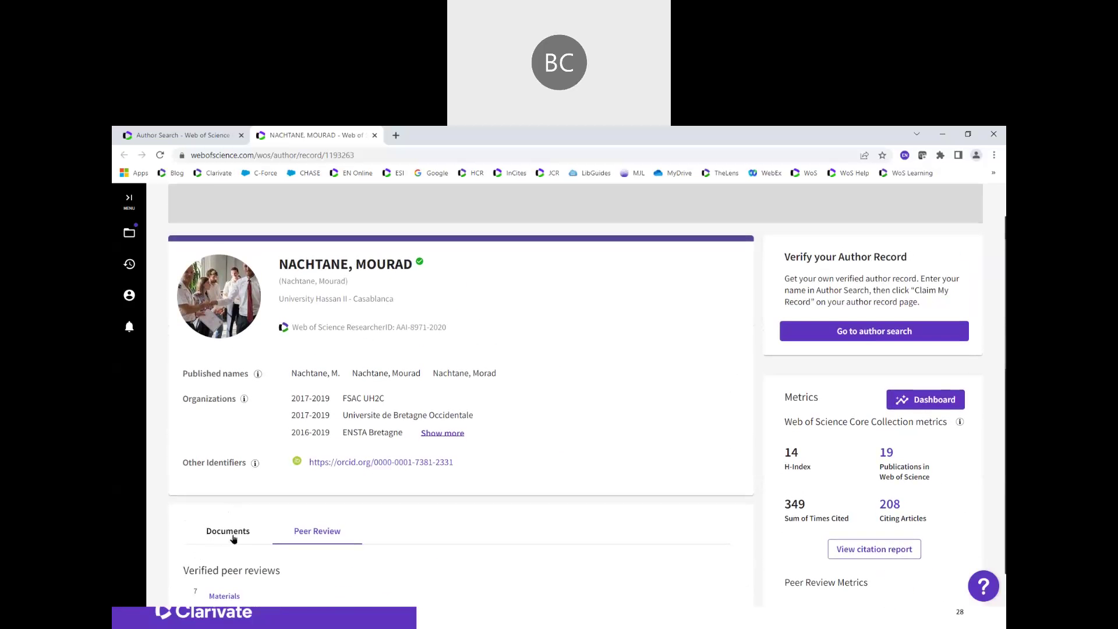
Switch the author record back to its documents and look over the newest publications
{"action": "left_click", "coordinate": [233, 534]}
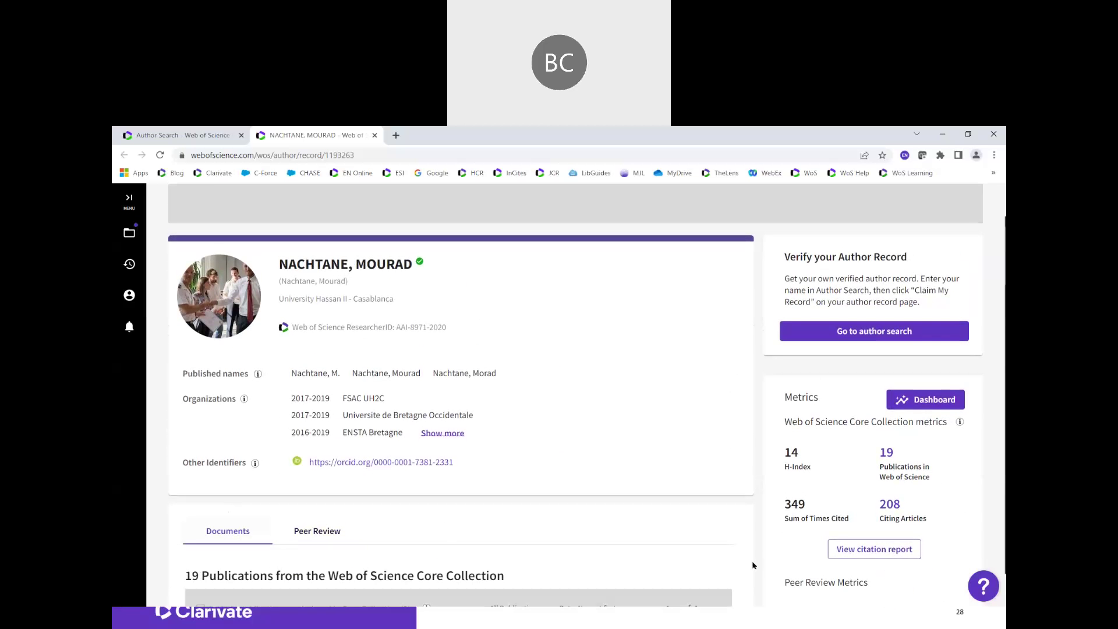
{"action": "scroll", "coordinate": [508, 529], "scroll_direction": "down", "scroll_amount": 2}
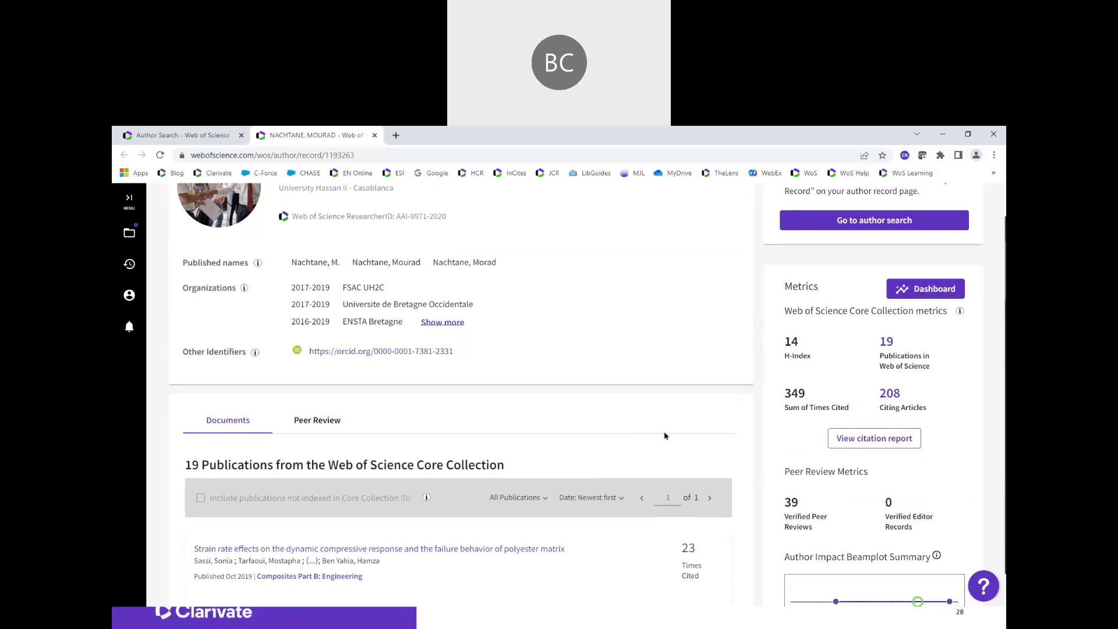
{"action": "scroll", "coordinate": [664, 436], "scroll_direction": "up", "scroll_amount": 1}
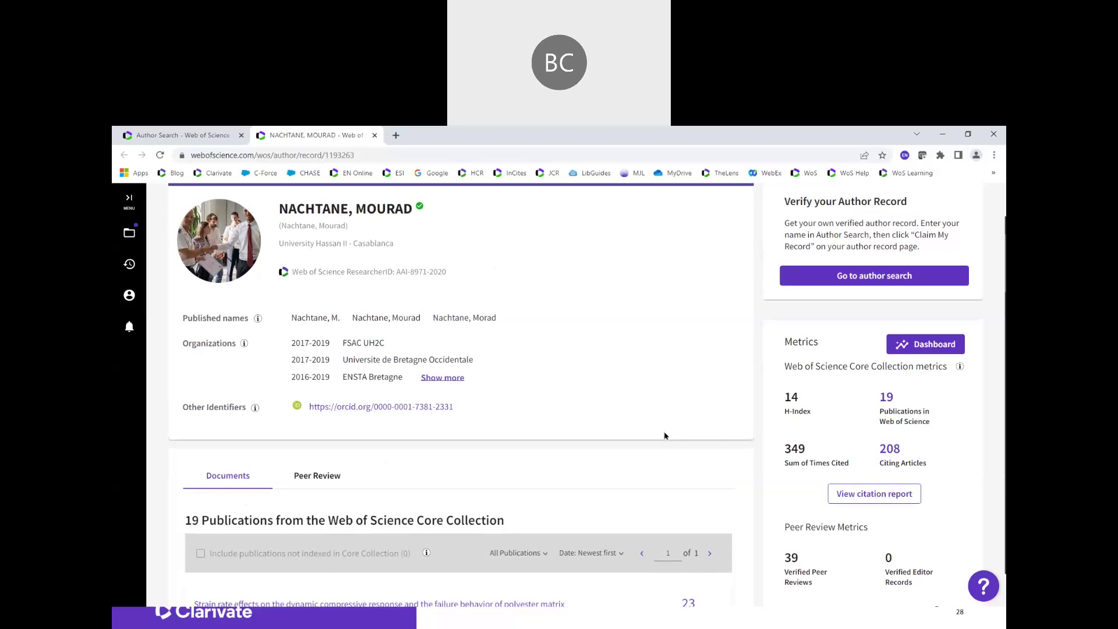
{"action": "scroll", "coordinate": [665, 436], "scroll_direction": "down", "scroll_amount": 2}
{"action": "scroll", "coordinate": [657, 423], "scroll_direction": "down", "scroll_amount": 1}
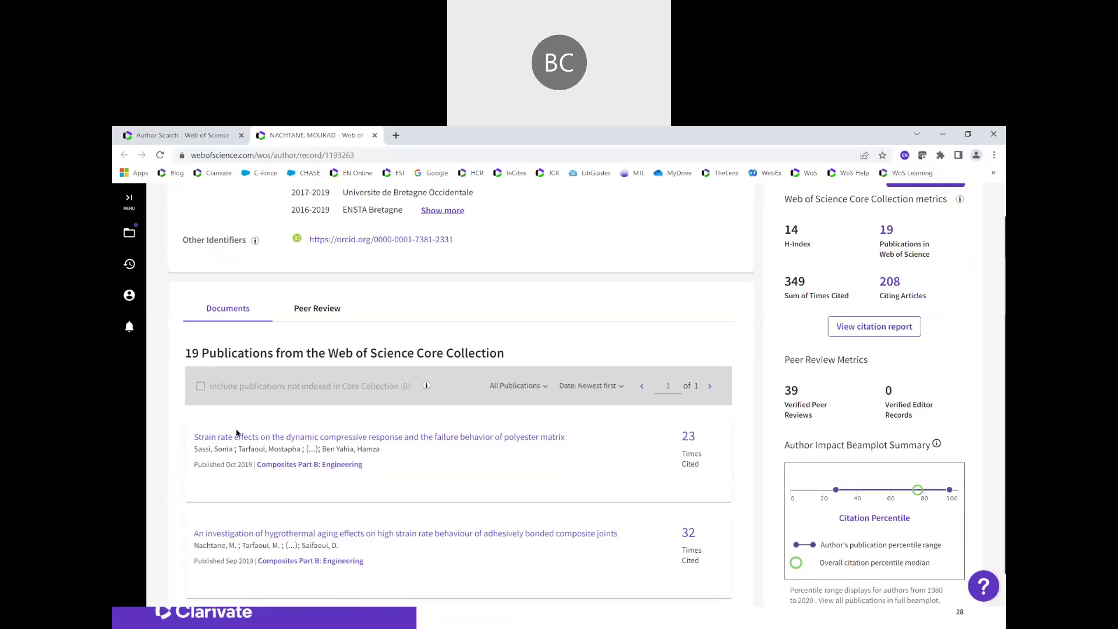
Open the author's Web of Science publications as a results list and look through the entries and the refine filters
{"action": "scroll", "coordinate": [491, 504], "scroll_direction": "up", "scroll_amount": 2}
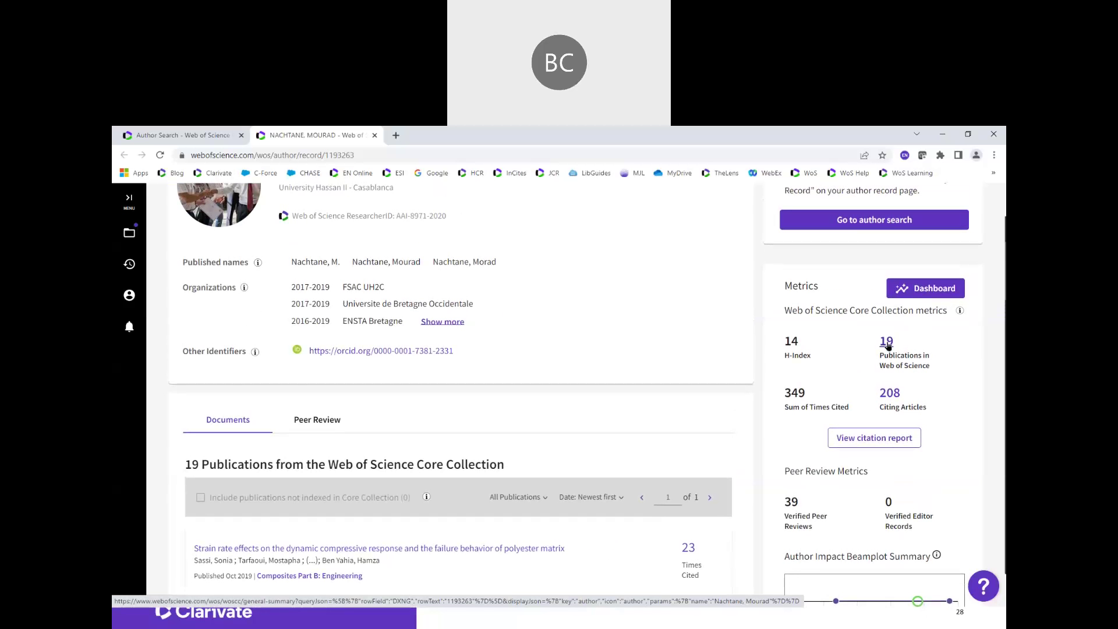
{"action": "left_click", "coordinate": [886, 341]}
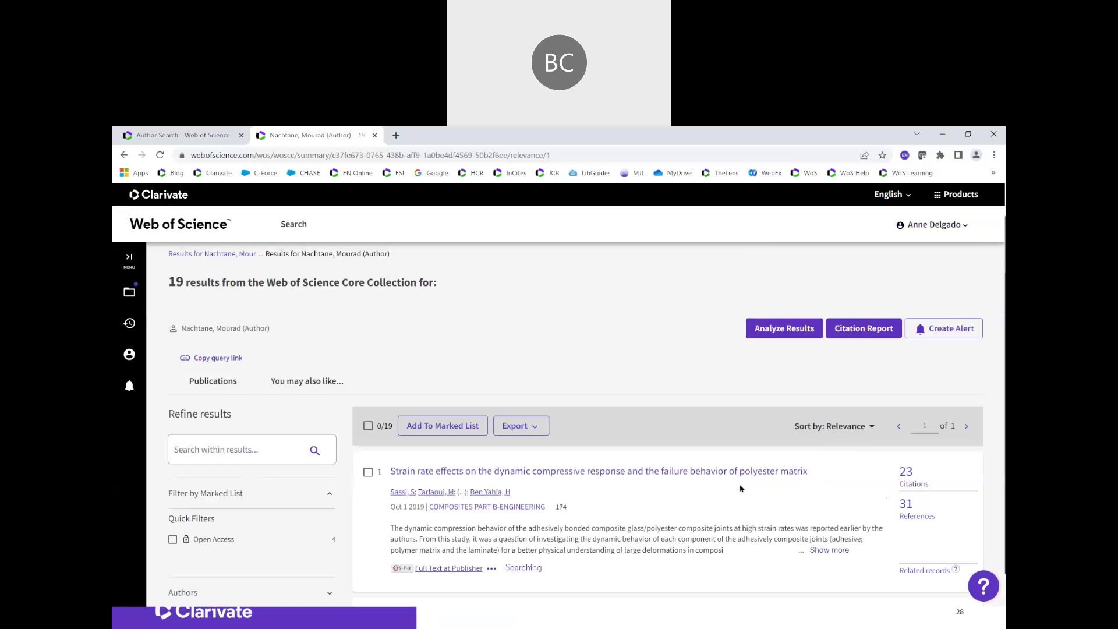
{"action": "scroll", "coordinate": [740, 487], "scroll_direction": "down", "scroll_amount": 1}
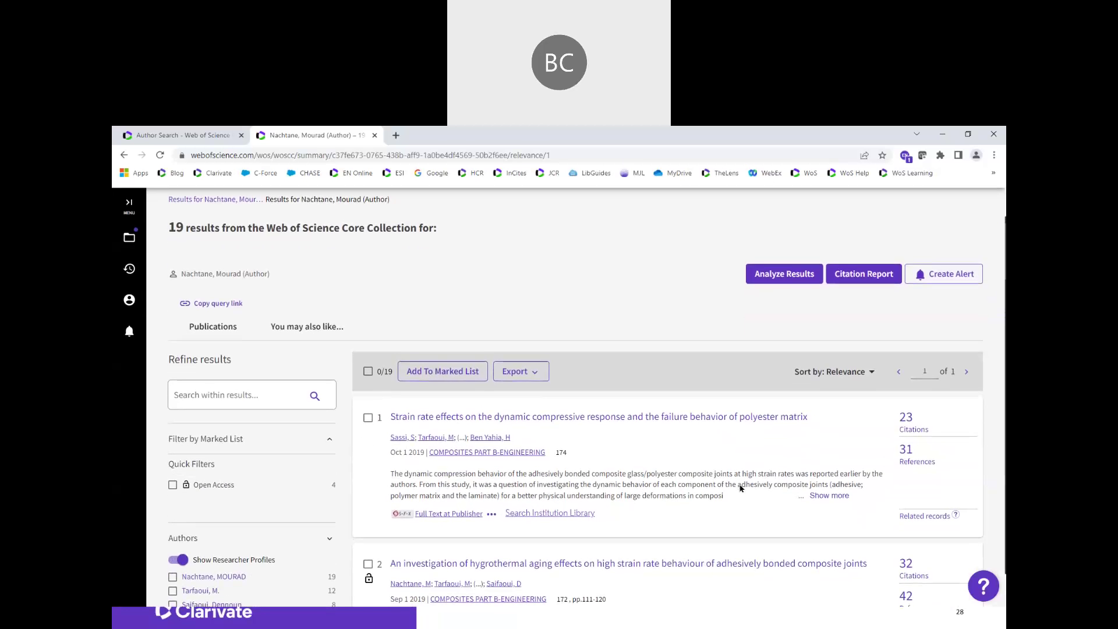
{"action": "scroll", "coordinate": [739, 484], "scroll_direction": "down", "scroll_amount": 3}
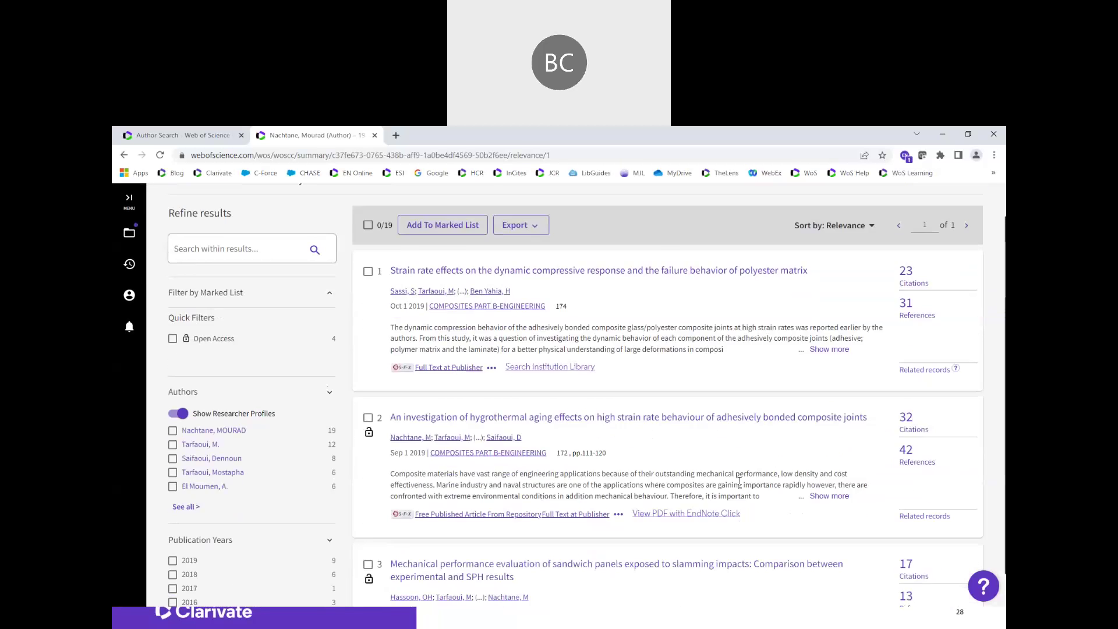
{"action": "scroll", "coordinate": [739, 480], "scroll_direction": "down", "scroll_amount": 3}
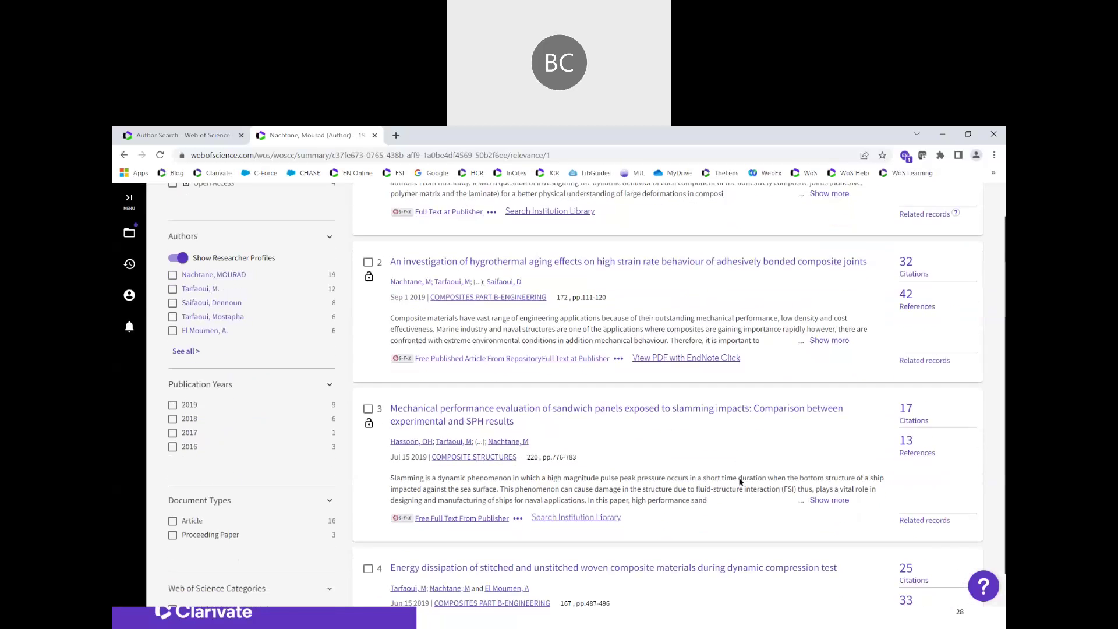
{"action": "scroll", "coordinate": [740, 481], "scroll_direction": "down", "scroll_amount": 2}
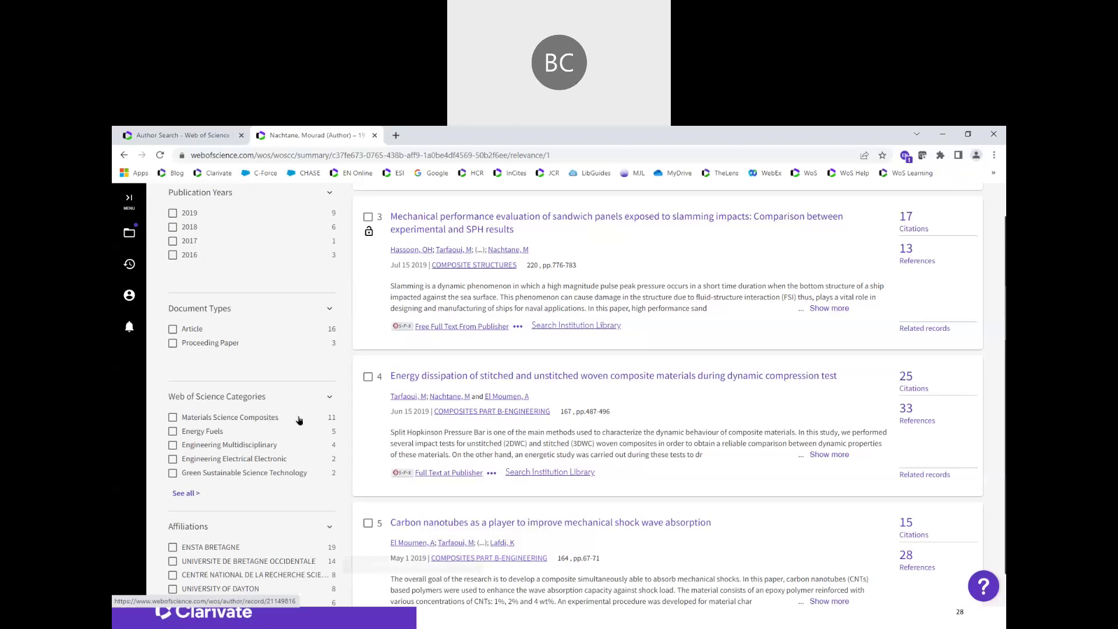
{"action": "scroll", "coordinate": [292, 427], "scroll_direction": "down", "scroll_amount": 2}
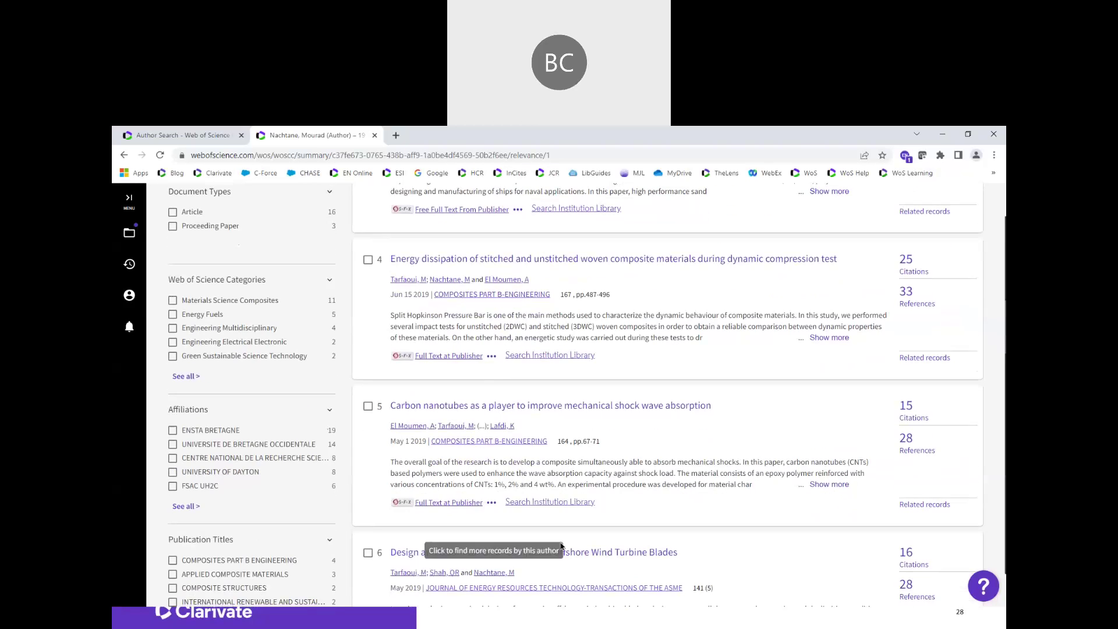
{"action": "scroll", "coordinate": [693, 499], "scroll_direction": "up", "scroll_amount": 9}
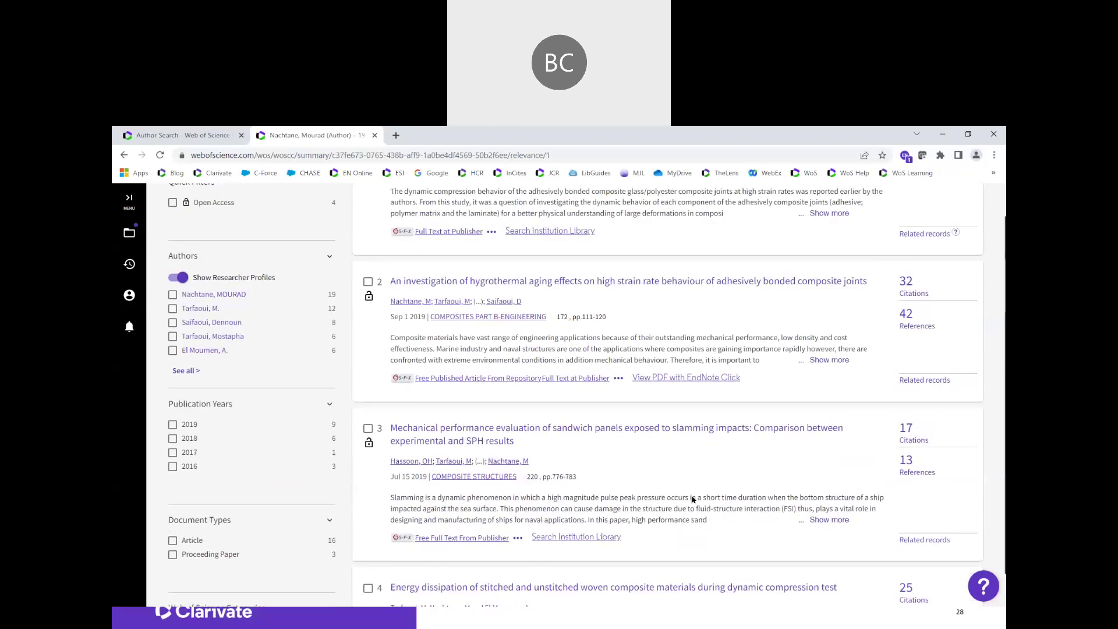
{"action": "scroll", "coordinate": [693, 499], "scroll_direction": "up", "scroll_amount": 2}
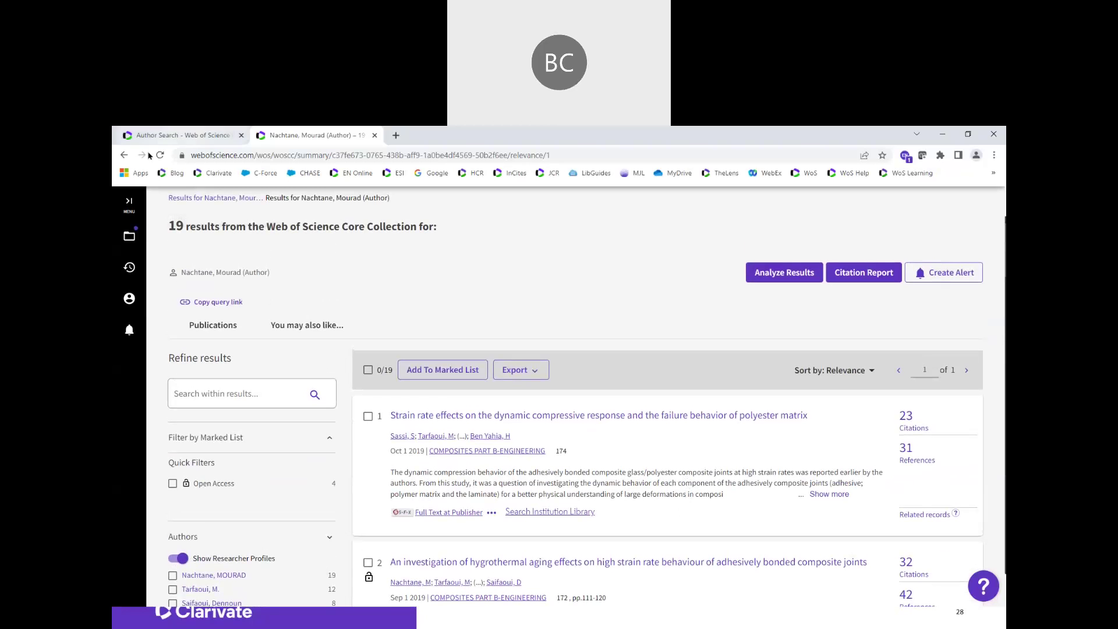
Return to the author record and look over its document list and profile details
{"action": "left_click", "coordinate": [124, 155]}
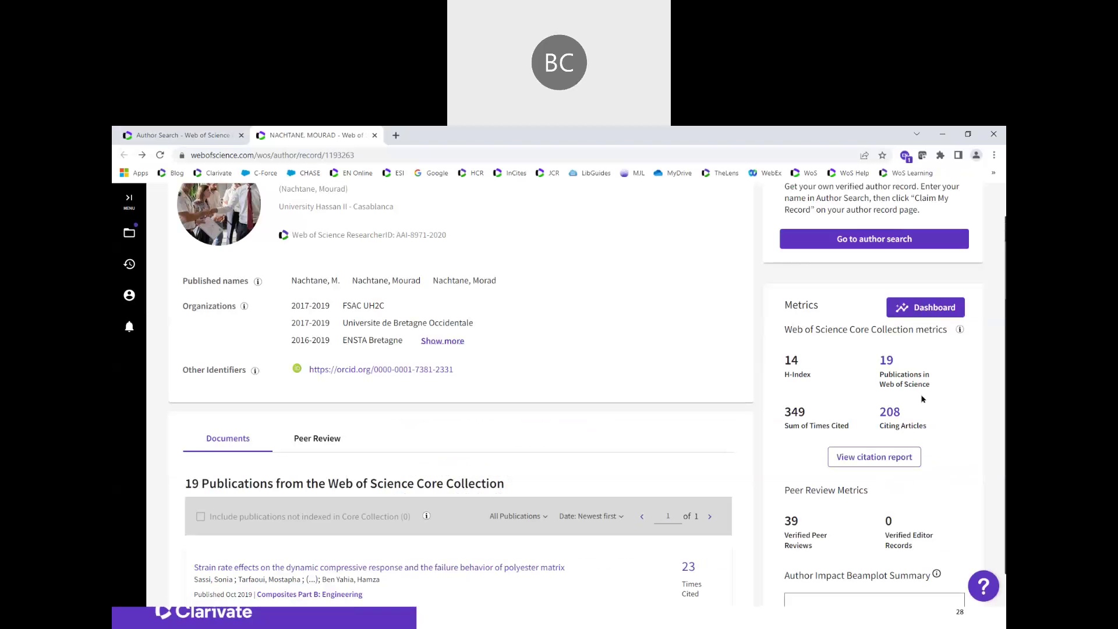
{"action": "scroll", "coordinate": [648, 495], "scroll_direction": "down", "scroll_amount": 1}
{"action": "scroll", "coordinate": [648, 496], "scroll_direction": "down", "scroll_amount": 2}
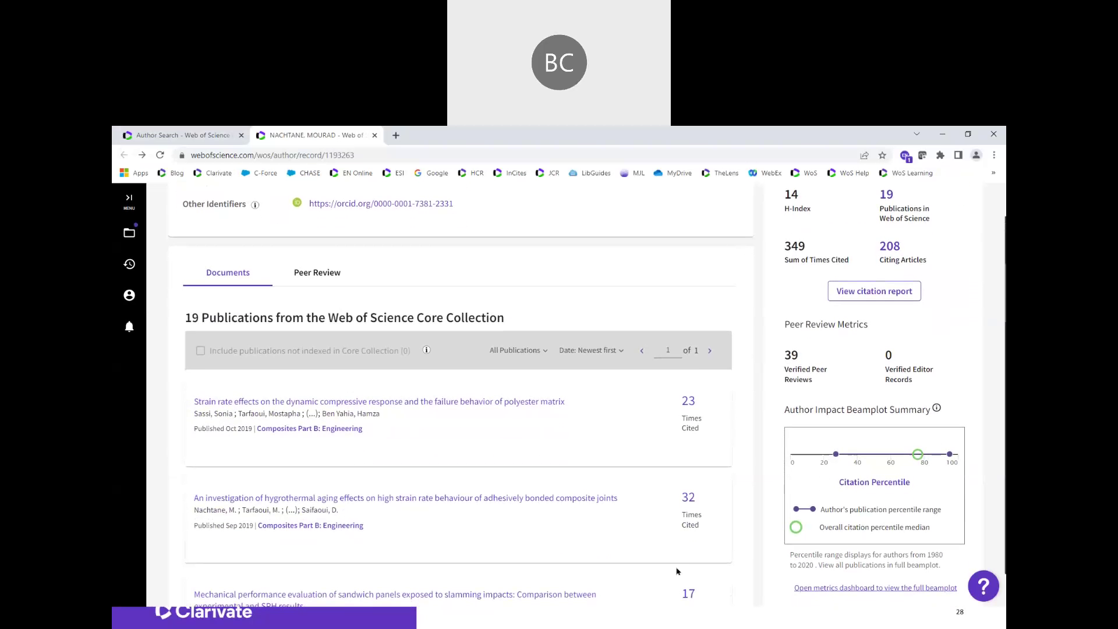
{"action": "scroll", "coordinate": [663, 553], "scroll_direction": "down", "scroll_amount": 2}
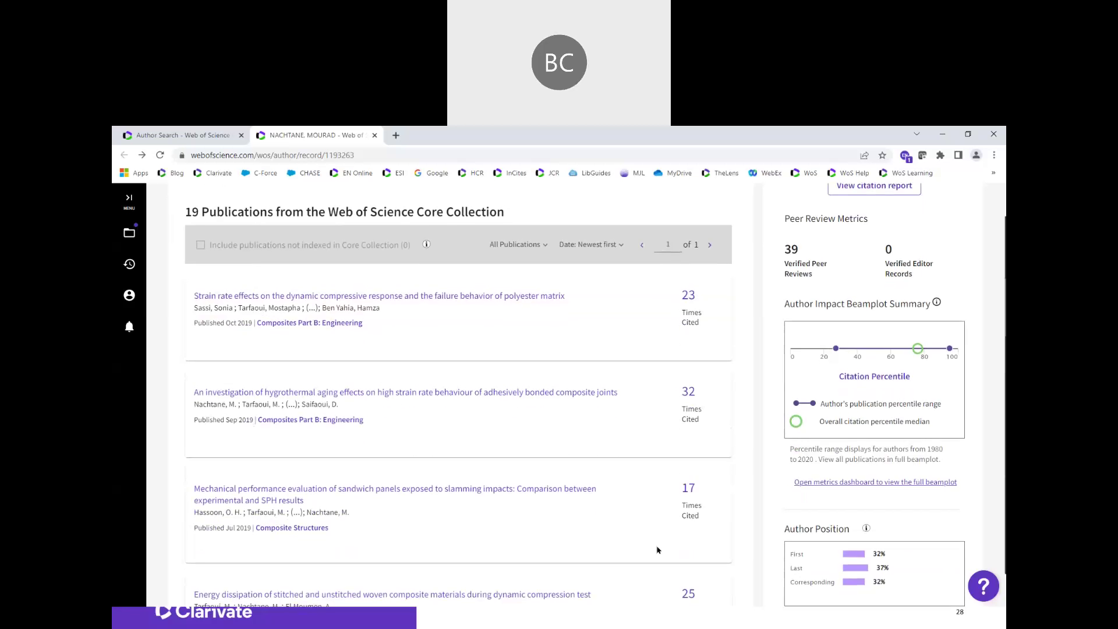
{"action": "scroll", "coordinate": [657, 550], "scroll_direction": "up", "scroll_amount": 2}
{"action": "scroll", "coordinate": [657, 550], "scroll_direction": "up", "scroll_amount": 3}
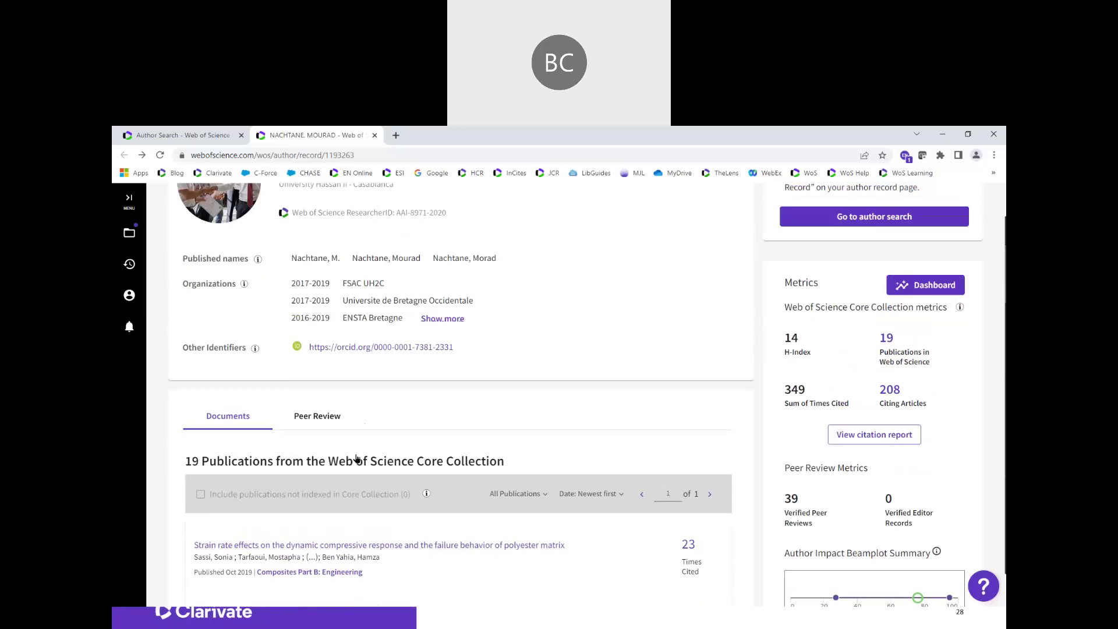
{"action": "scroll", "coordinate": [356, 458], "scroll_direction": "up", "scroll_amount": 2}
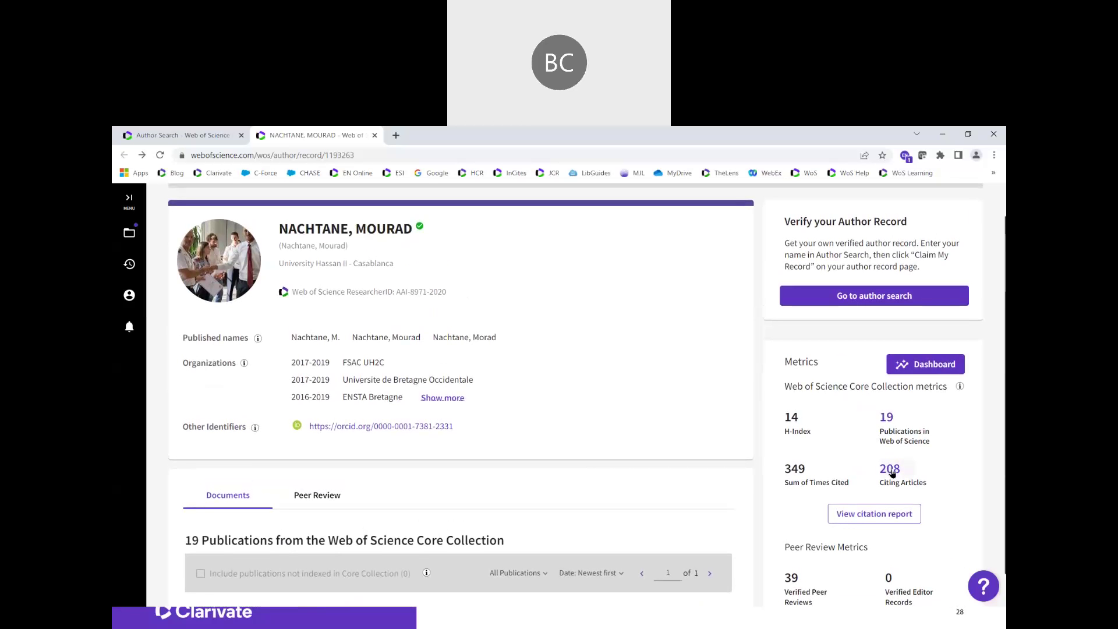
Open the list of articles citing the author's work and look over the first results
{"action": "left_click", "coordinate": [891, 472]}
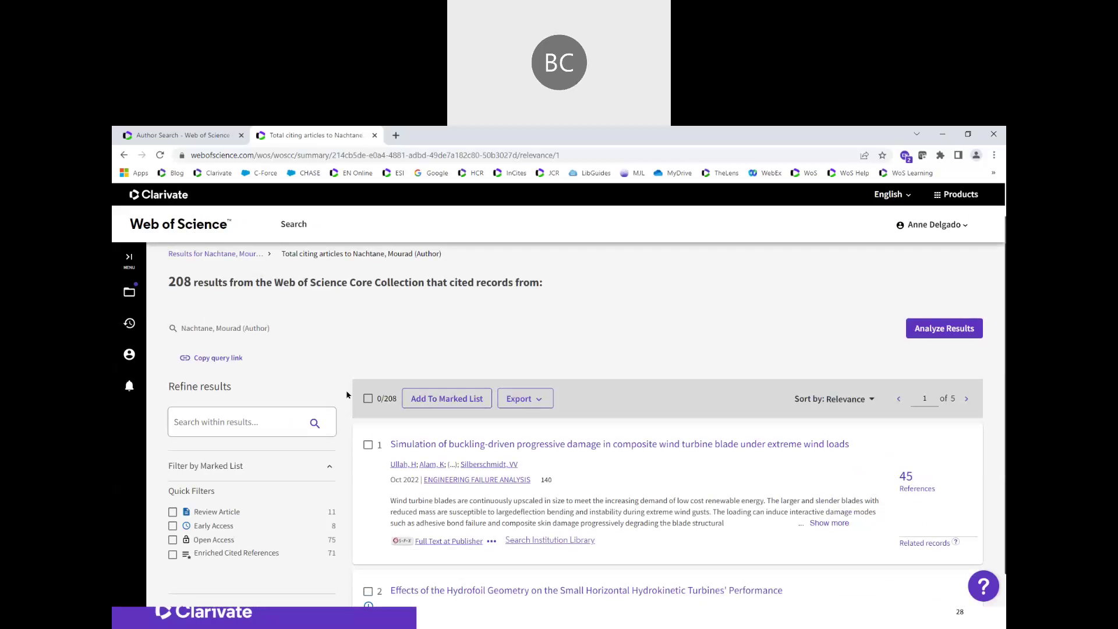
{"action": "scroll", "coordinate": [789, 491], "scroll_direction": "down", "scroll_amount": 2}
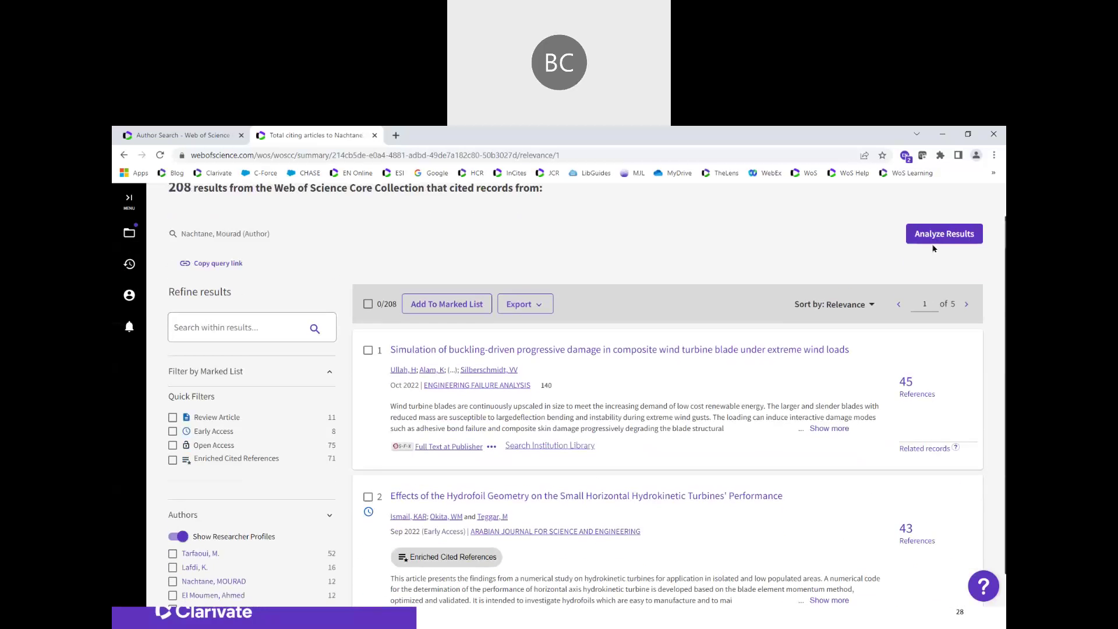
{"action": "scroll", "coordinate": [774, 465], "scroll_direction": "up", "scroll_amount": 2}
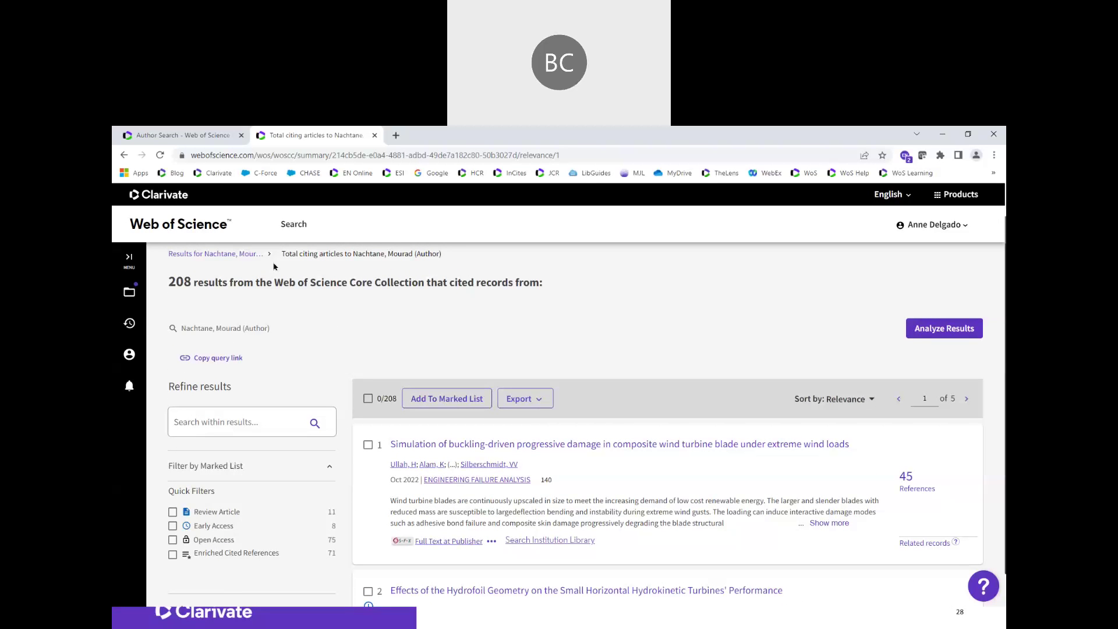
Return to the author record and examine its citation and peer review metrics, beamplot summary, author position and co-authors
{"action": "left_click", "coordinate": [122, 156]}
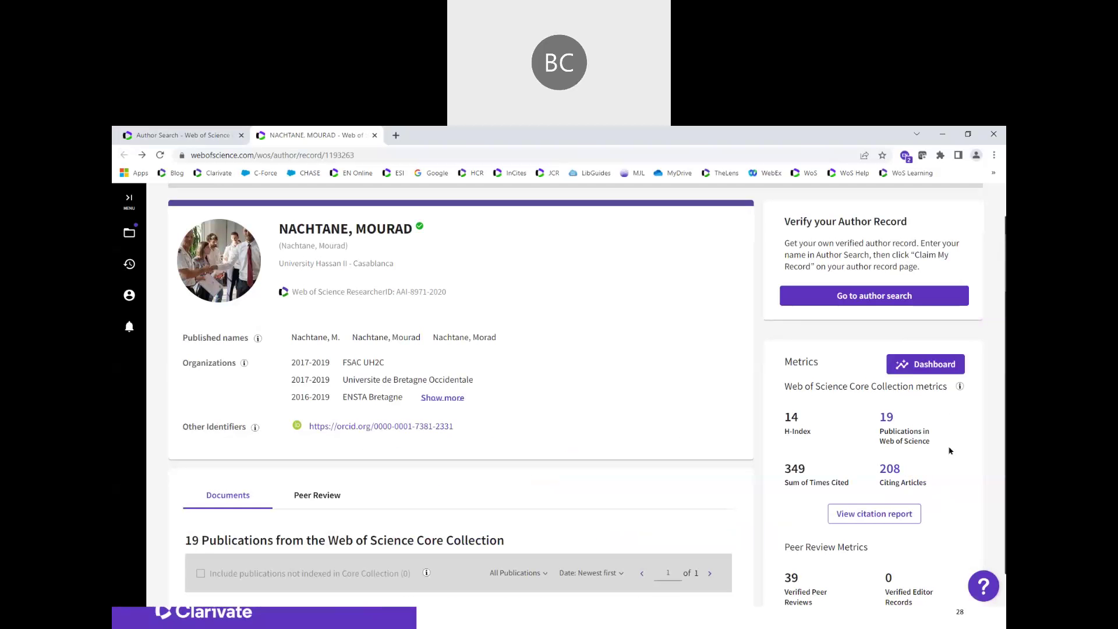
{"action": "scroll", "coordinate": [950, 451], "scroll_direction": "down", "scroll_amount": 2}
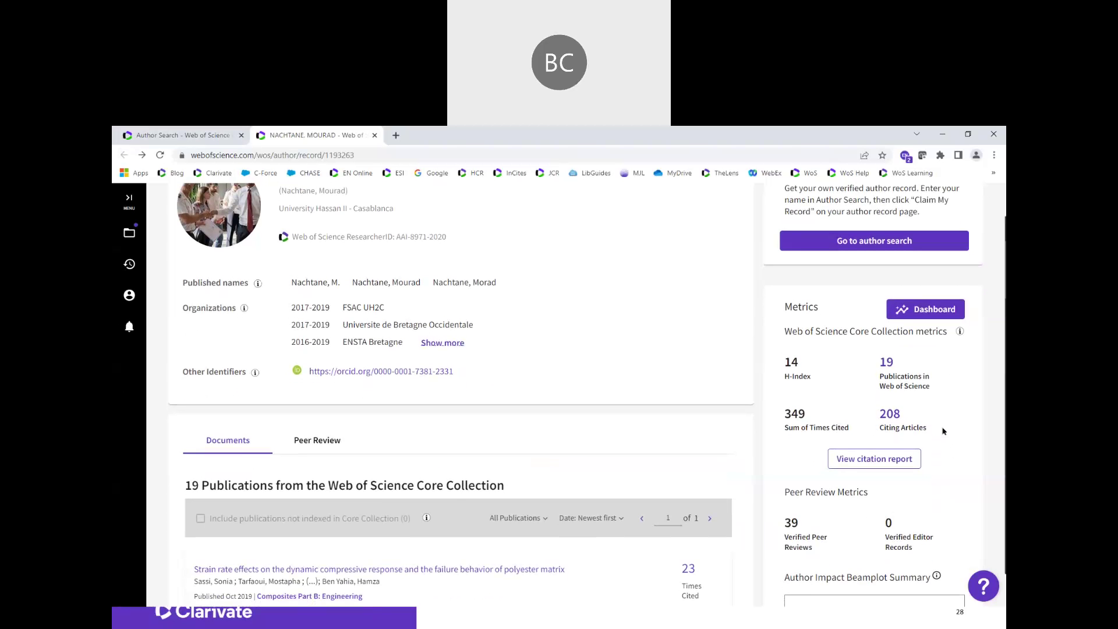
{"action": "scroll", "coordinate": [930, 470], "scroll_direction": "down", "scroll_amount": 1}
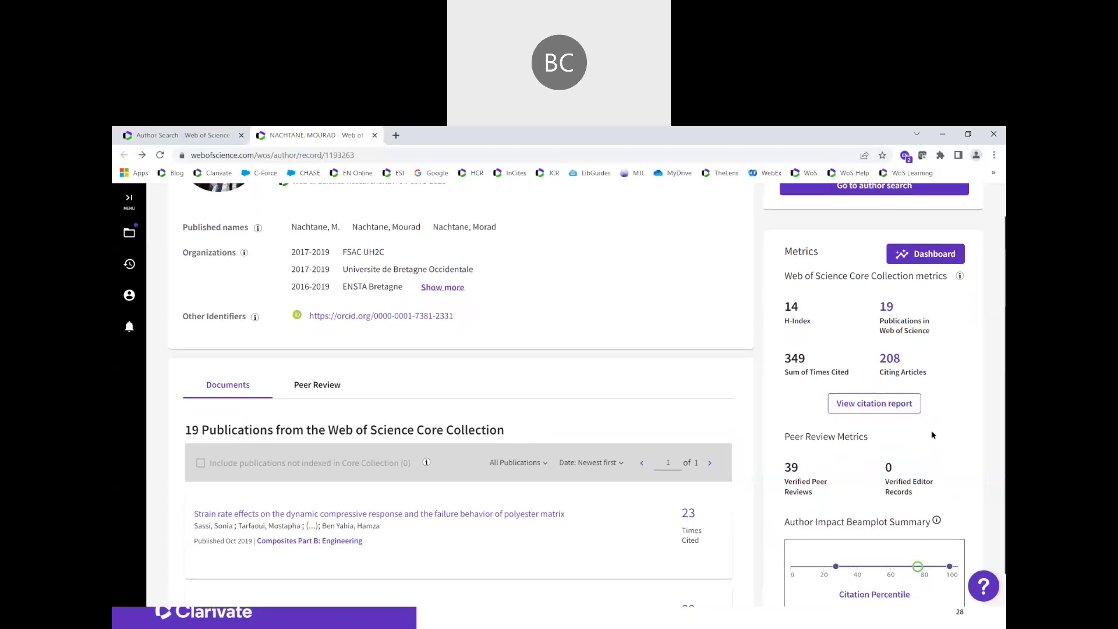
{"action": "scroll", "coordinate": [932, 435], "scroll_direction": "down", "scroll_amount": 2}
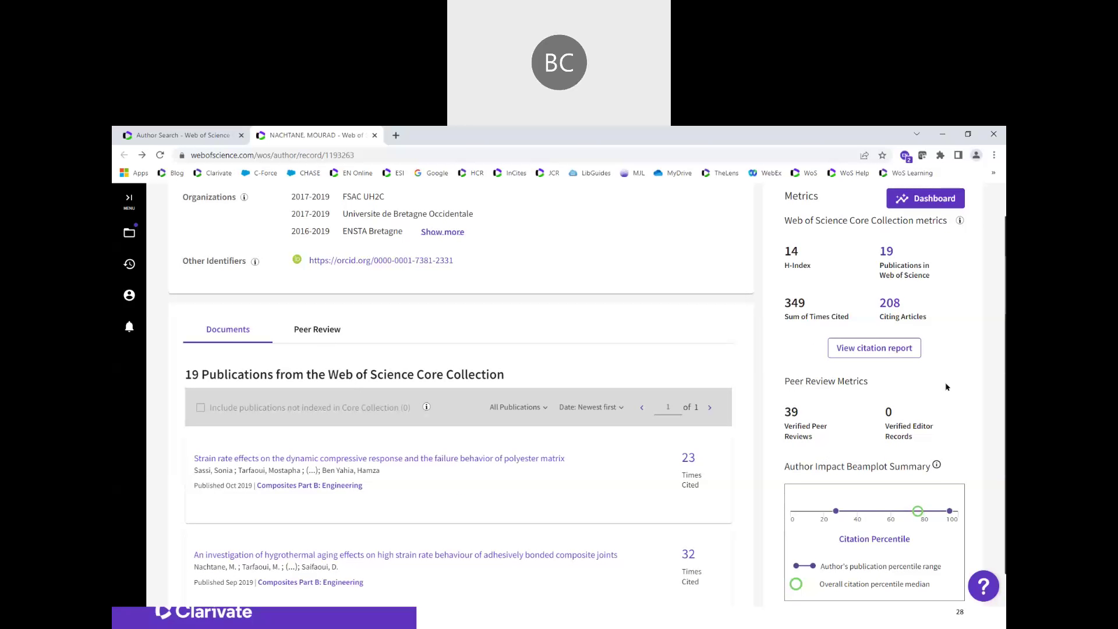
{"action": "scroll", "coordinate": [948, 361], "scroll_direction": "down", "scroll_amount": 3}
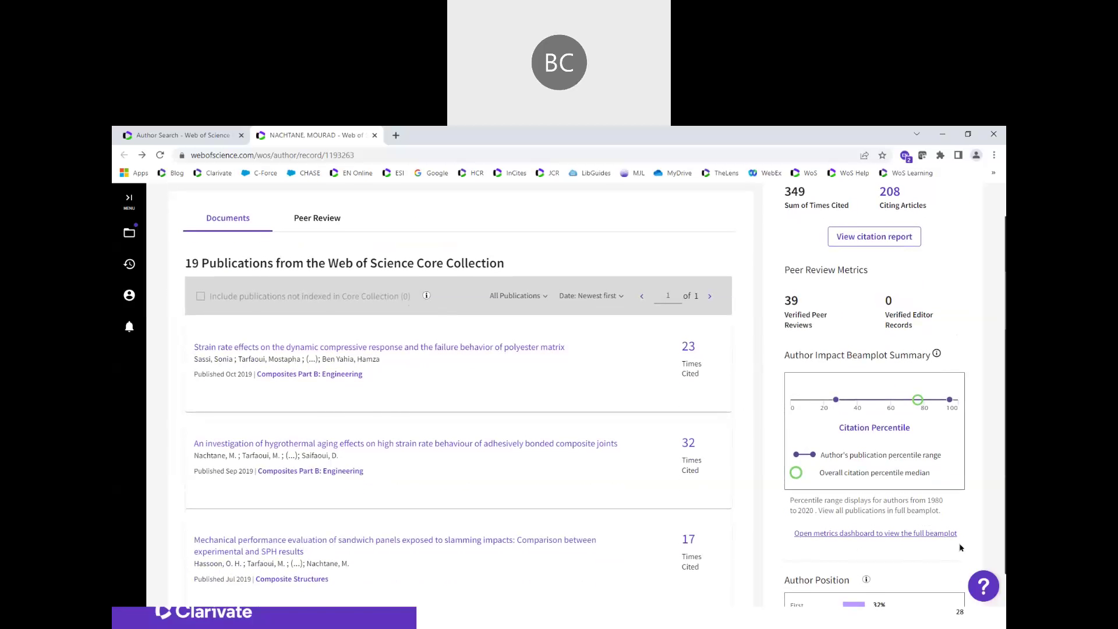
{"action": "scroll", "coordinate": [961, 547], "scroll_direction": "down", "scroll_amount": 5}
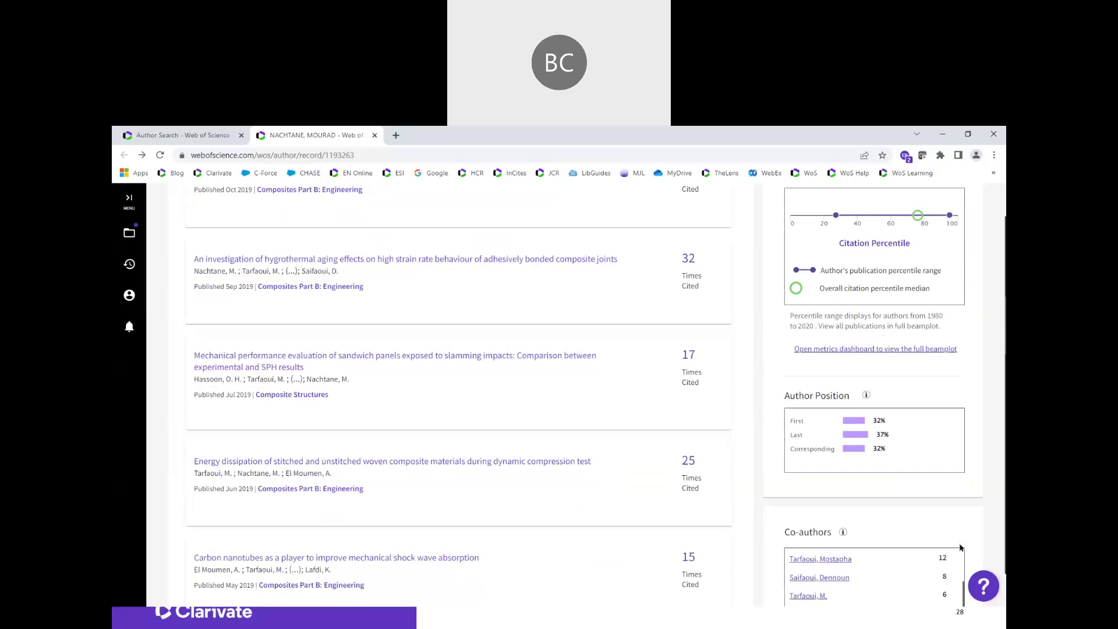
{"action": "scroll", "coordinate": [960, 547], "scroll_direction": "down", "scroll_amount": 2}
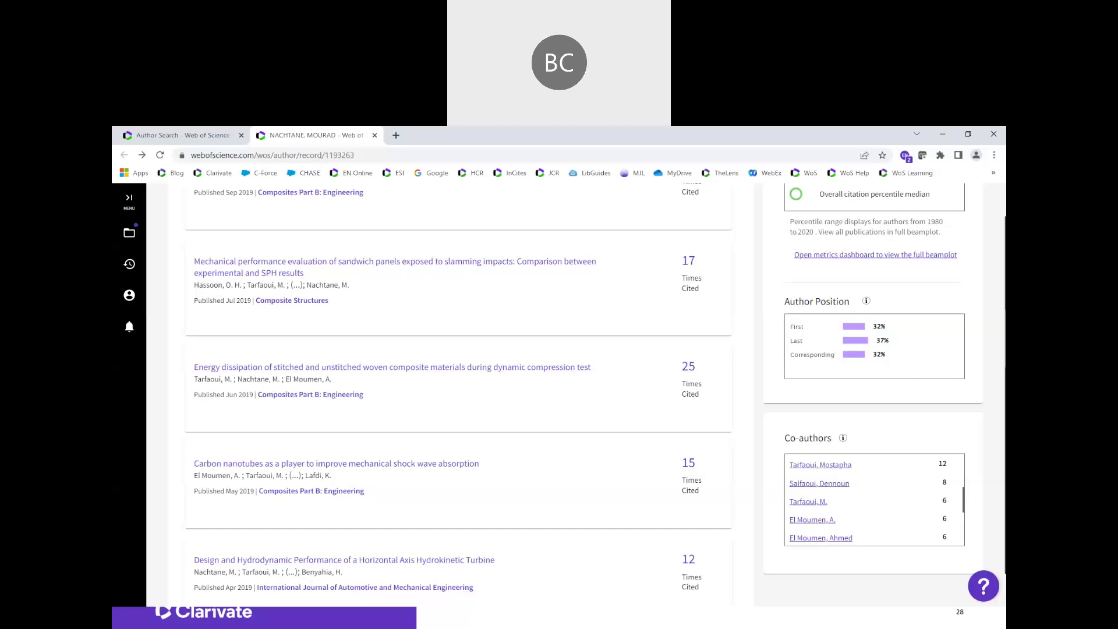
{"action": "scroll", "coordinate": [904, 401], "scroll_direction": "up", "scroll_amount": 1}
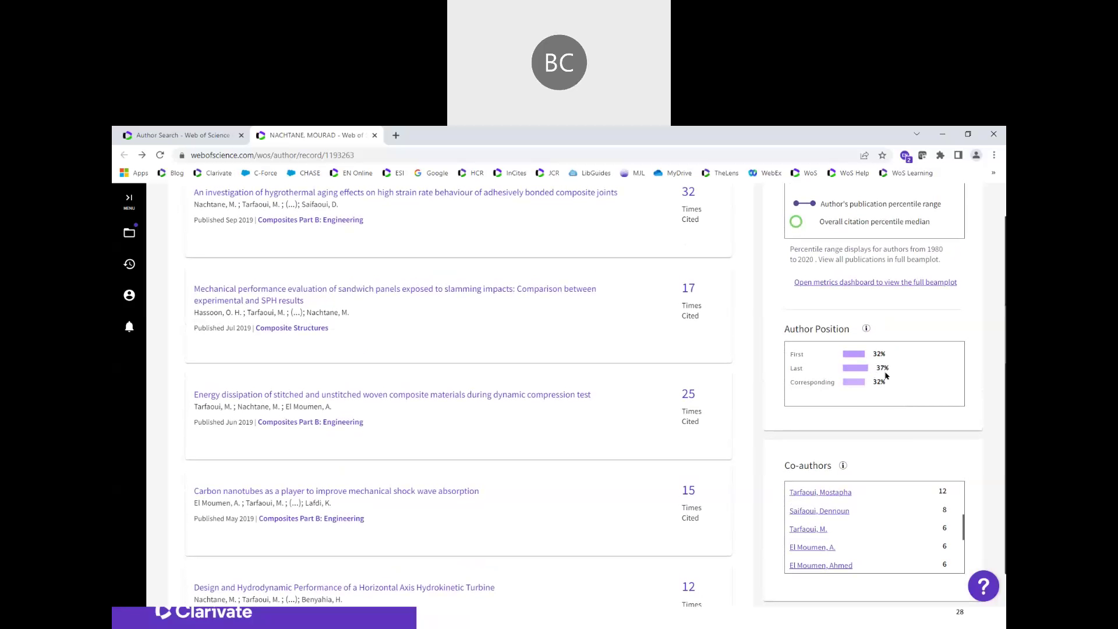
{"action": "scroll", "coordinate": [905, 408], "scroll_direction": "up", "scroll_amount": 1}
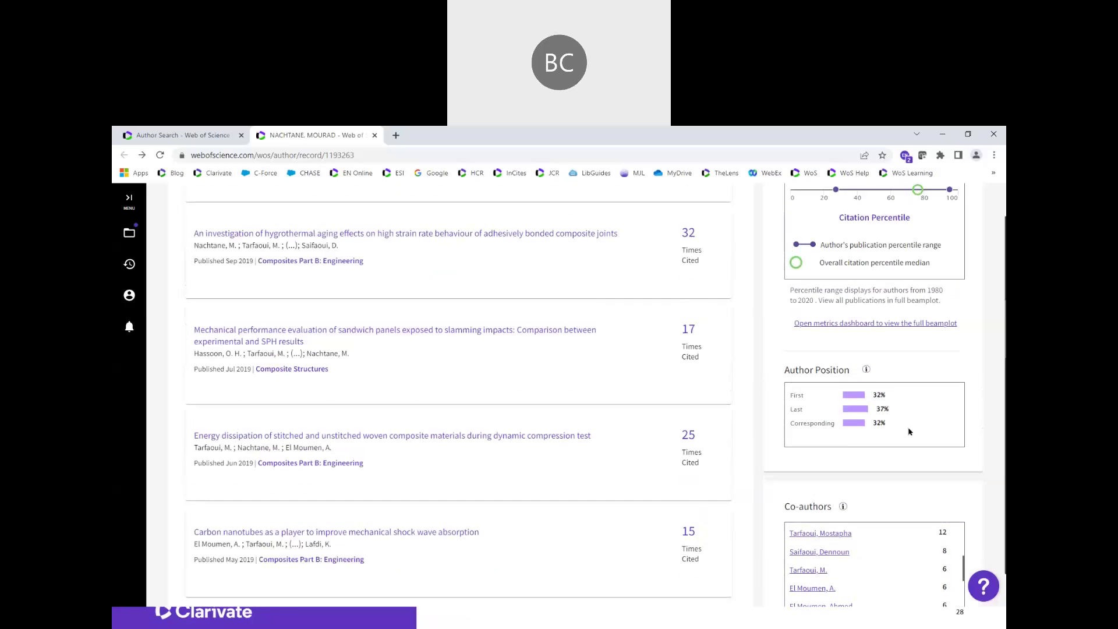
Filter the author's document list to the Corresponding Author publications
{"action": "scroll", "coordinate": [911, 444], "scroll_direction": "up", "scroll_amount": 3}
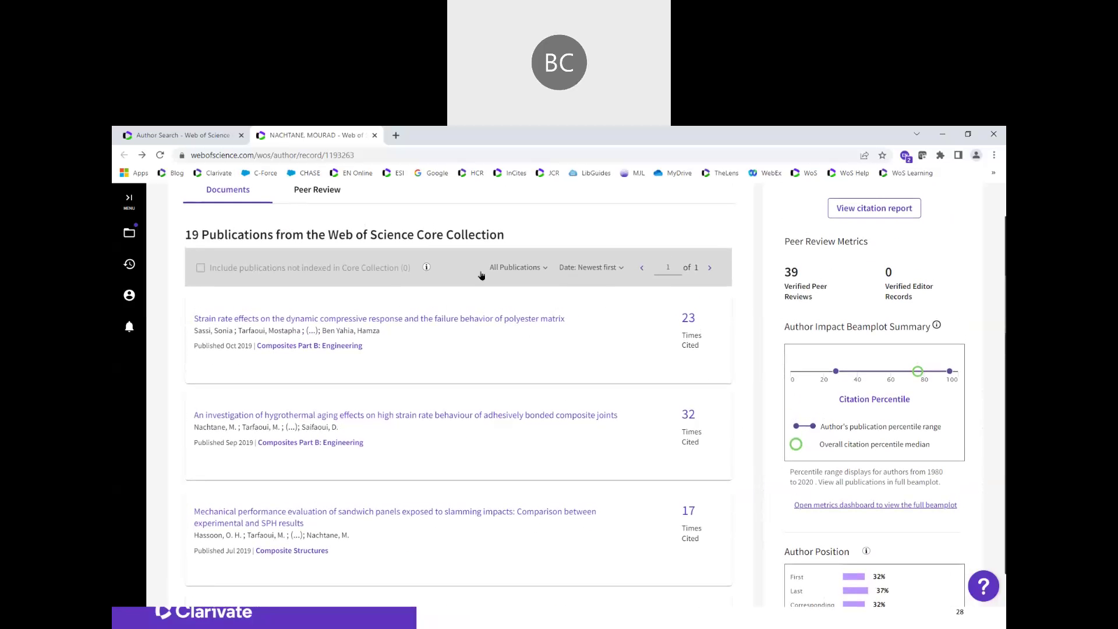
{"action": "left_click", "coordinate": [547, 268]}
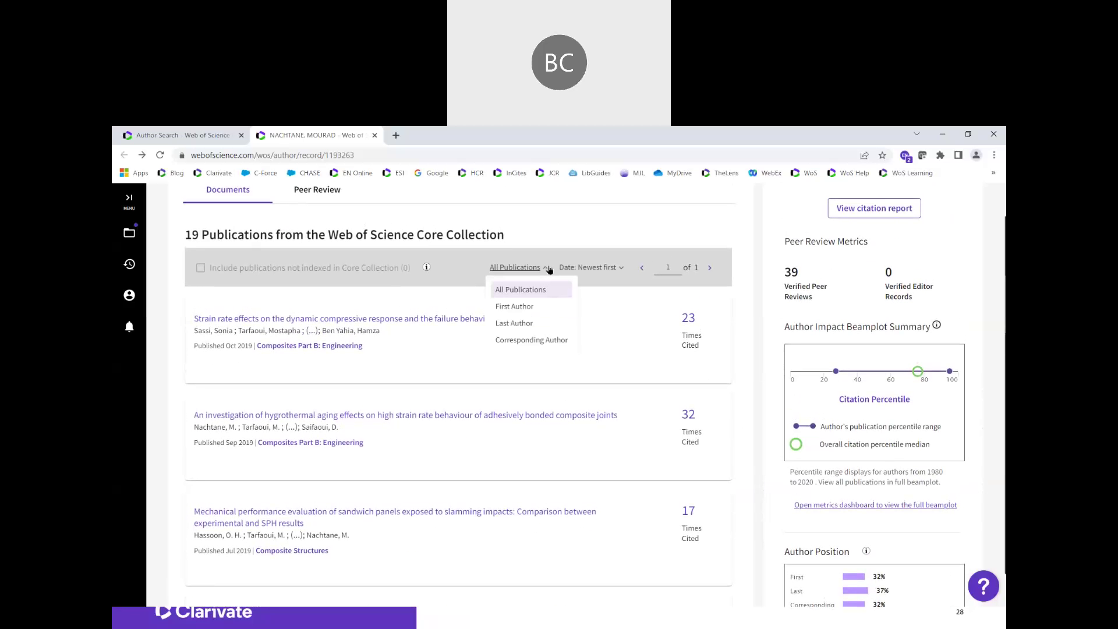
{"action": "left_click", "coordinate": [528, 340]}
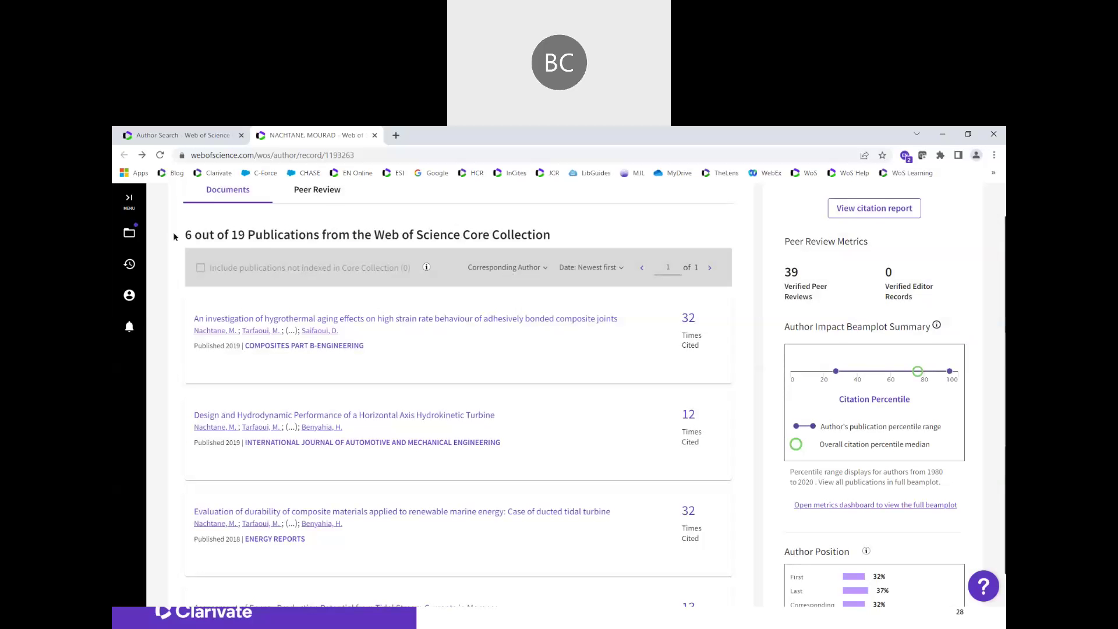
Open the full record of the paper on hygrothermal aging effects in a new browser tab and check its corresponding author information
{"action": "right_click", "coordinate": [344, 319]}
{"action": "left_click", "coordinate": [374, 326]}
{"action": "left_click", "coordinate": [452, 138]}
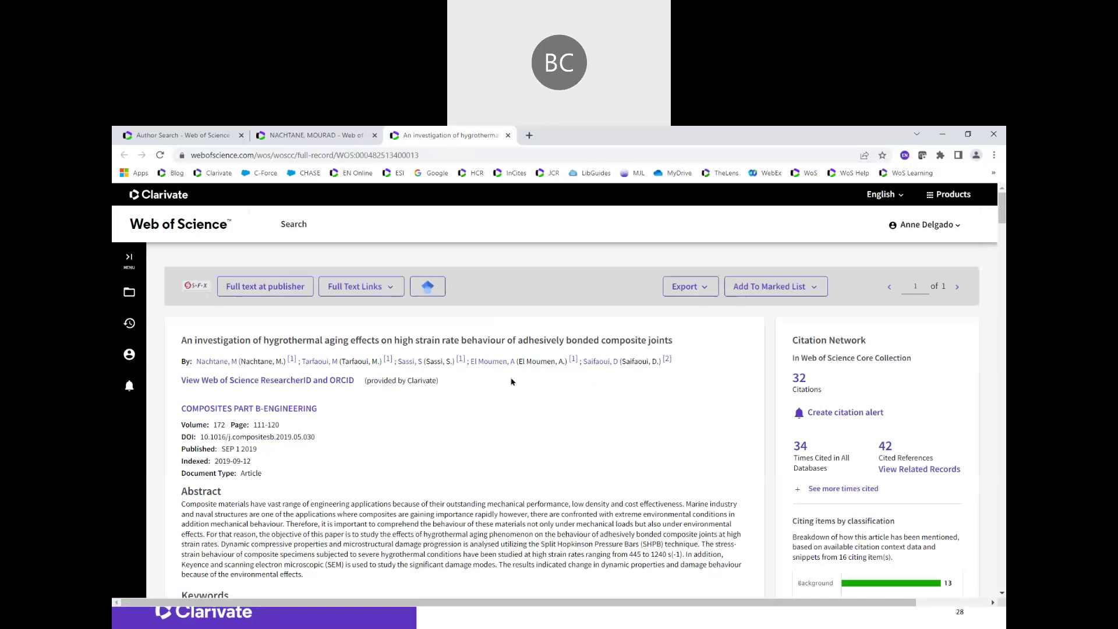
{"action": "scroll", "coordinate": [408, 338], "scroll_direction": "down", "scroll_amount": 3}
{"action": "scroll", "coordinate": [302, 293], "scroll_direction": "down", "scroll_amount": 3}
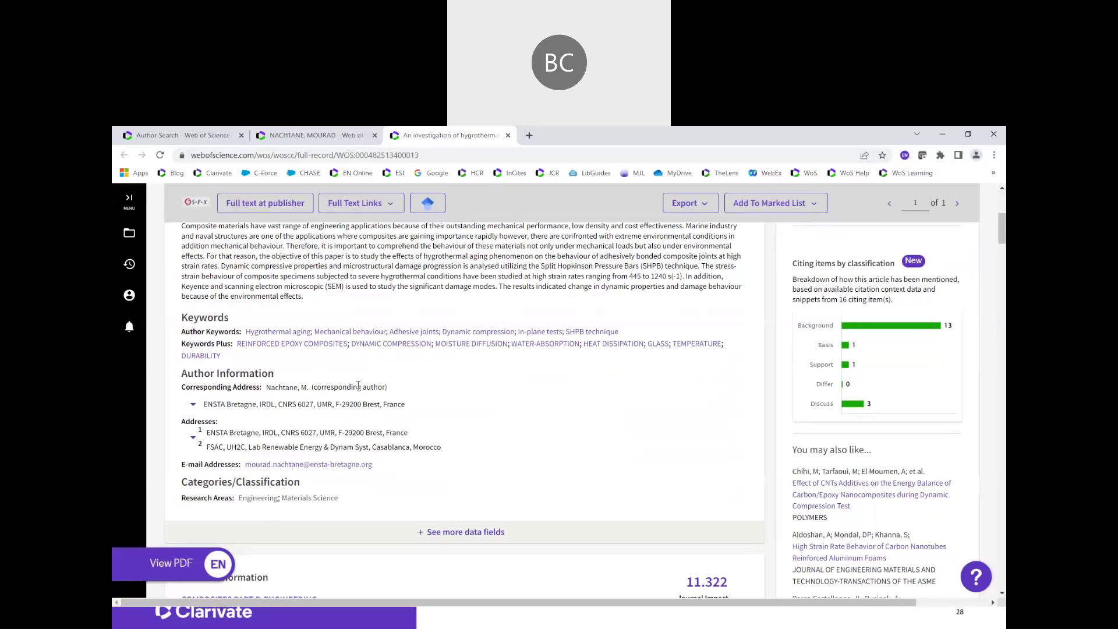
{"action": "scroll", "coordinate": [522, 429], "scroll_direction": "up", "scroll_amount": 3}
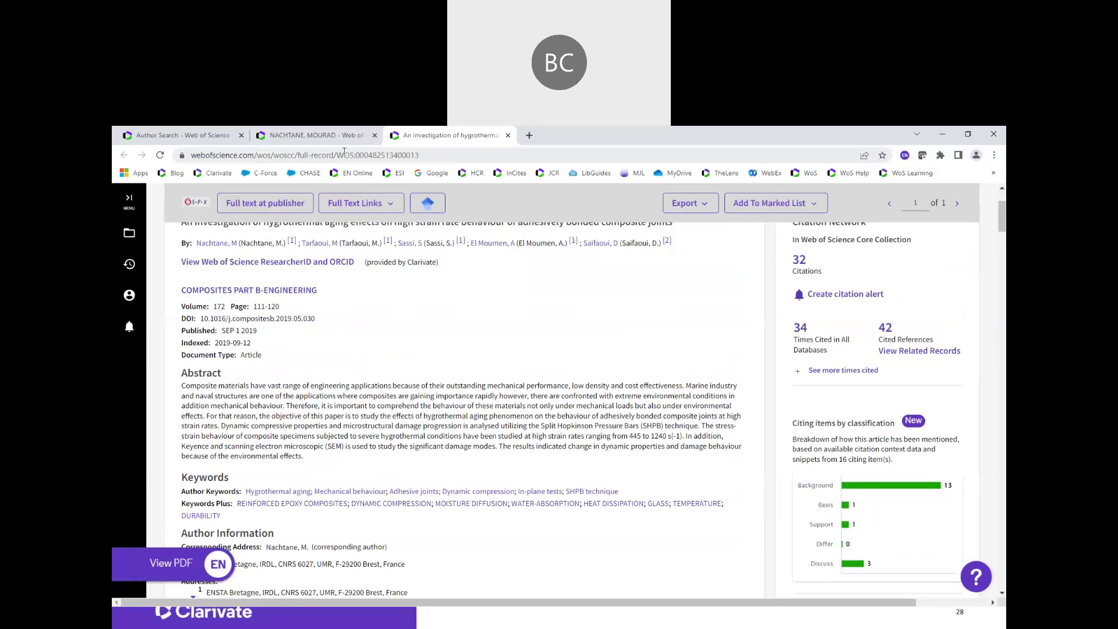
Reset the document list on the author record to All Publications and look again at the author position breakdown
{"action": "left_click", "coordinate": [340, 142]}
{"action": "scroll", "coordinate": [589, 441], "scroll_direction": "up", "scroll_amount": 3}
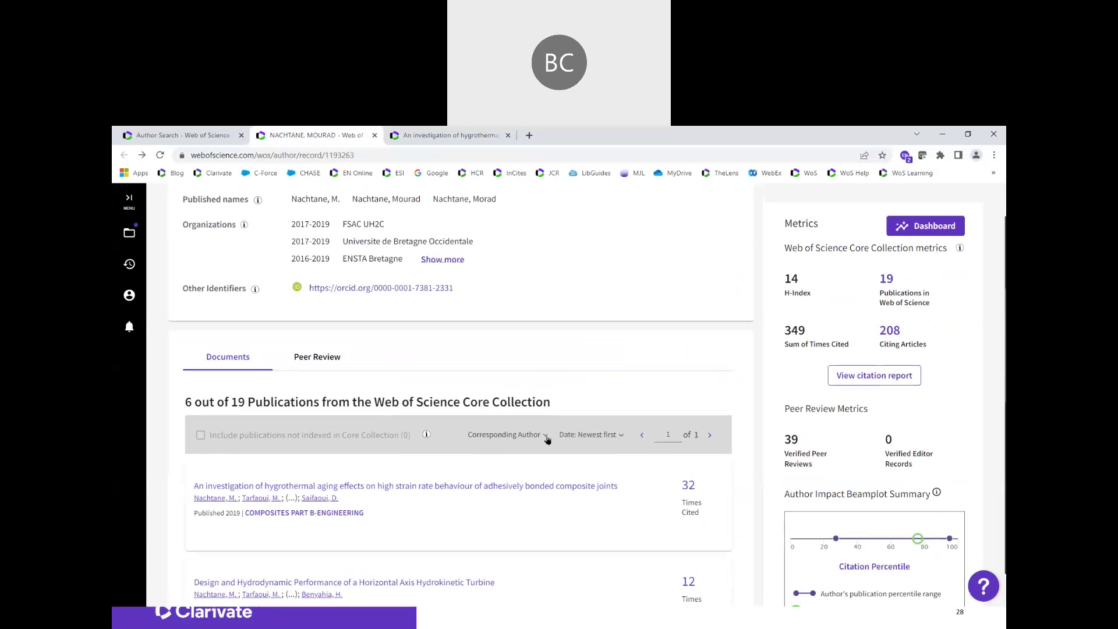
{"action": "left_click", "coordinate": [521, 433]}
{"action": "left_click", "coordinate": [488, 458]}
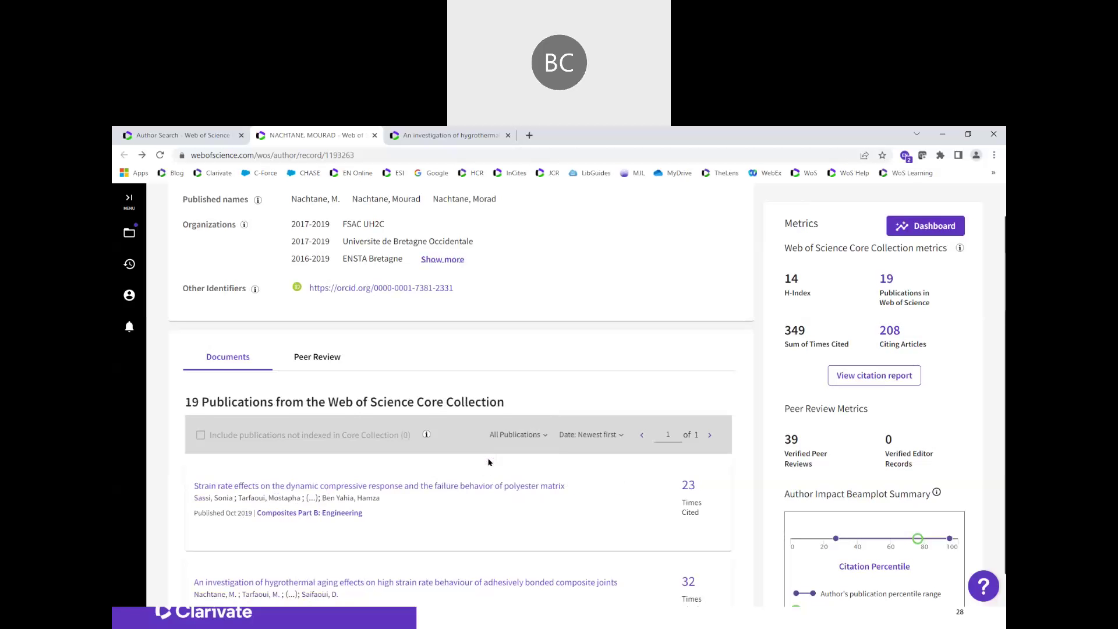
{"action": "scroll", "coordinate": [946, 387], "scroll_direction": "down", "scroll_amount": 2}
{"action": "scroll", "coordinate": [946, 387], "scroll_direction": "down", "scroll_amount": 4}
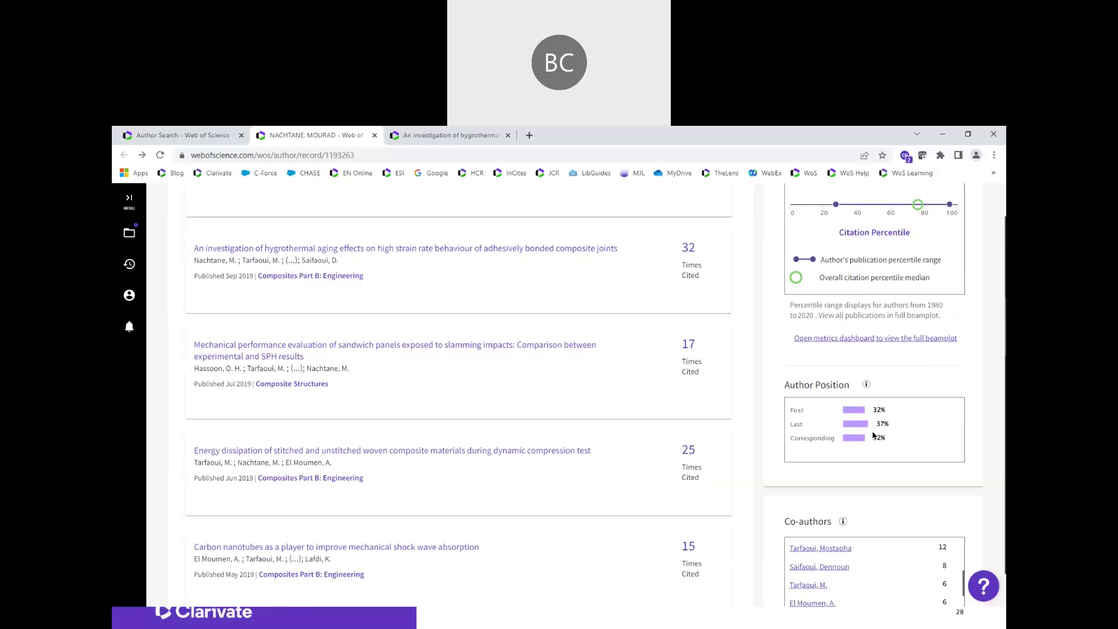
Read the explanation of the author position analysis and close it
{"action": "left_click", "coordinate": [866, 384]}
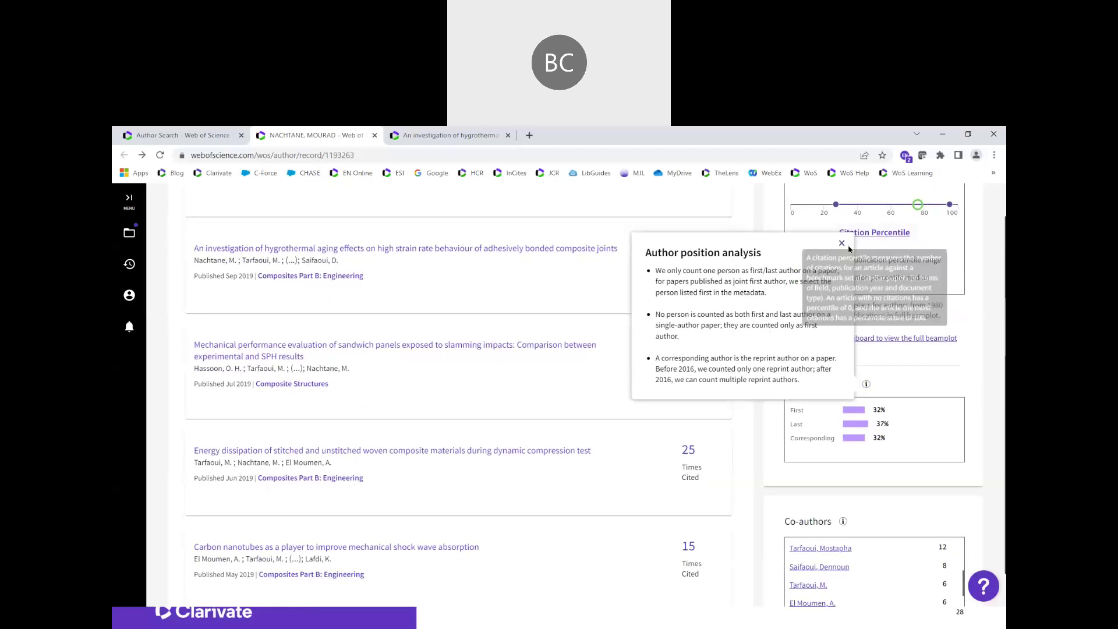
{"action": "left_click", "coordinate": [841, 244]}
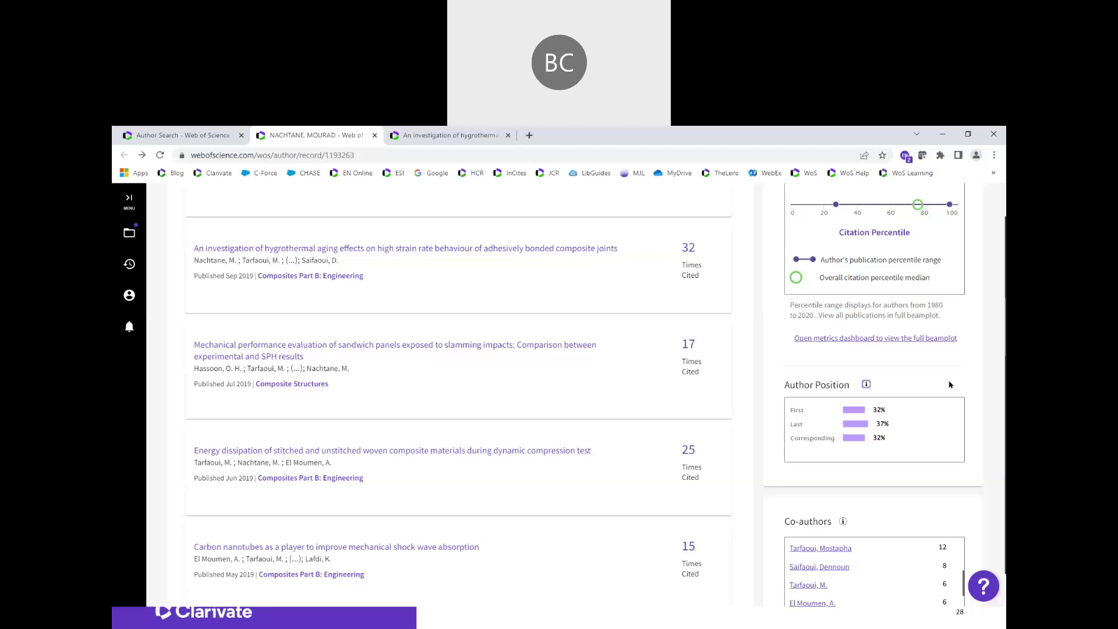
Look through the full co-authors list on the author record and return to its beginning
{"action": "scroll", "coordinate": [949, 384], "scroll_direction": "down", "scroll_amount": 2}
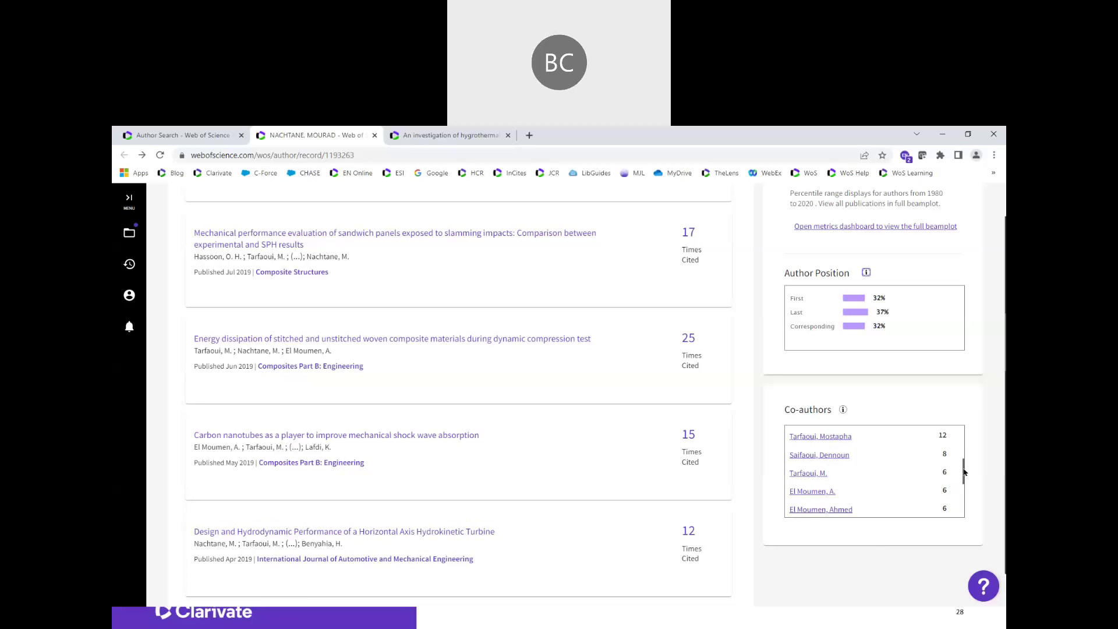
{"action": "scroll", "coordinate": [936, 470], "scroll_direction": "down", "scroll_amount": 5}
{"action": "scroll", "coordinate": [936, 470], "scroll_direction": "down", "scroll_amount": 3}
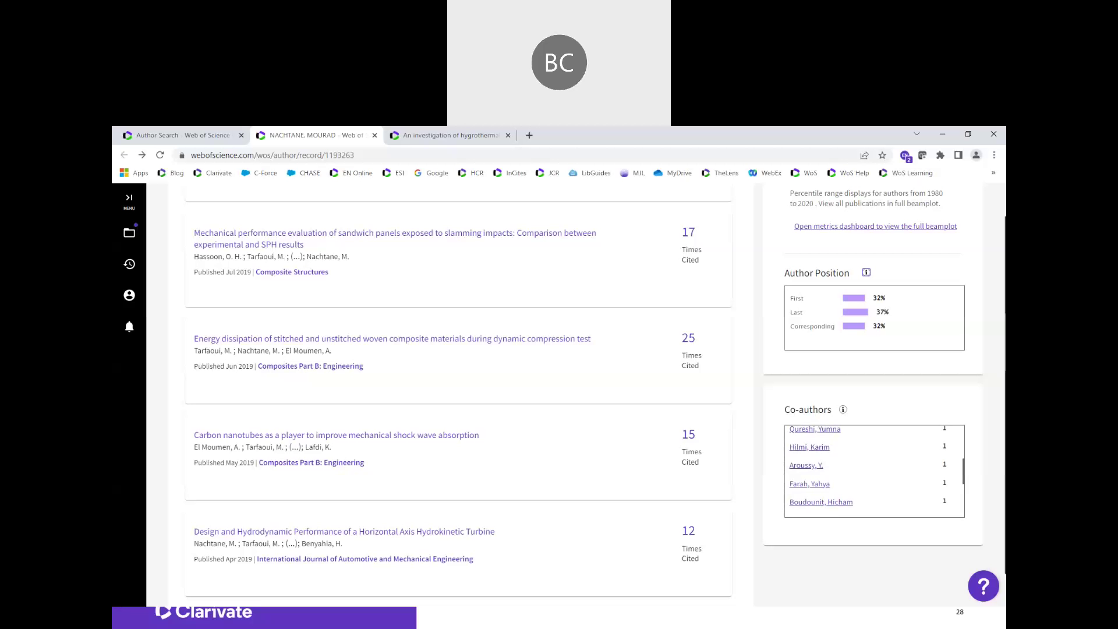
{"action": "scroll", "coordinate": [901, 469], "scroll_direction": "down", "scroll_amount": 1}
{"action": "scroll", "coordinate": [943, 522], "scroll_direction": "up", "scroll_amount": 4}
{"action": "scroll", "coordinate": [941, 527], "scroll_direction": "up", "scroll_amount": 2}
{"action": "scroll", "coordinate": [893, 497], "scroll_direction": "down", "scroll_amount": 3}
{"action": "scroll", "coordinate": [892, 495], "scroll_direction": "up", "scroll_amount": 5}
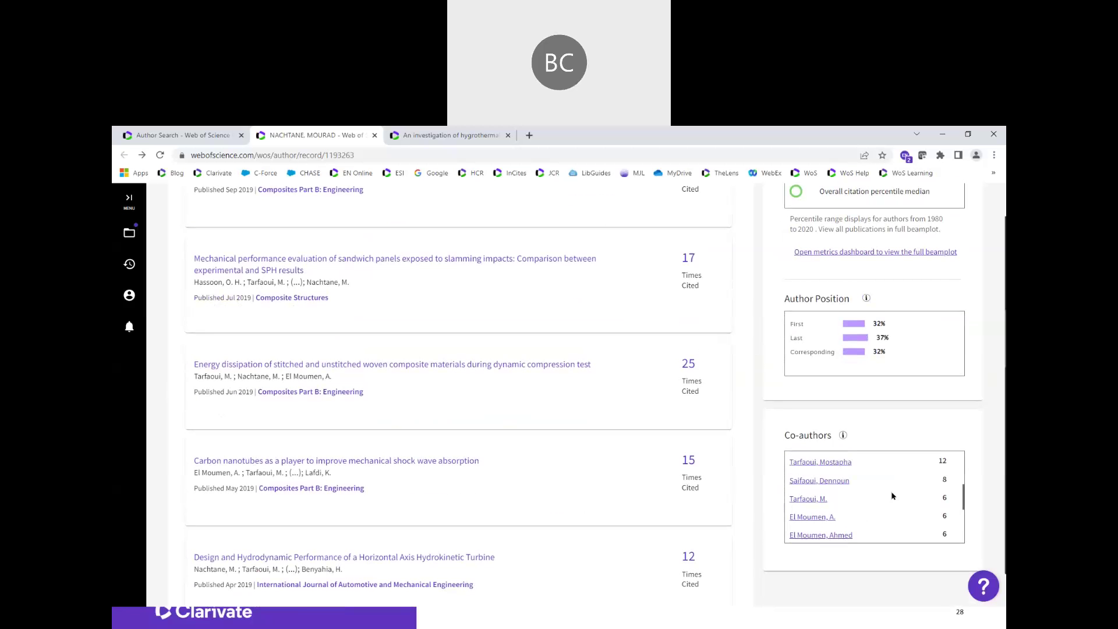
Open the record of the first listed co-author in a new browser tab and examine its profile and publications
{"action": "right_click", "coordinate": [825, 464]}
{"action": "left_click", "coordinate": [856, 470]}
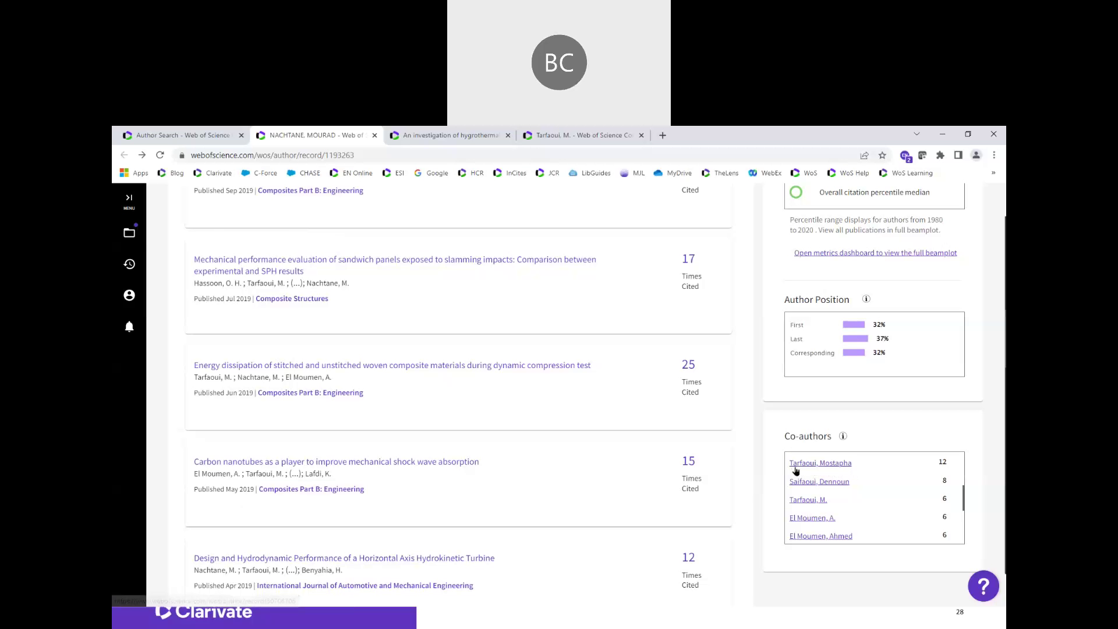
{"action": "left_click", "coordinate": [545, 137]}
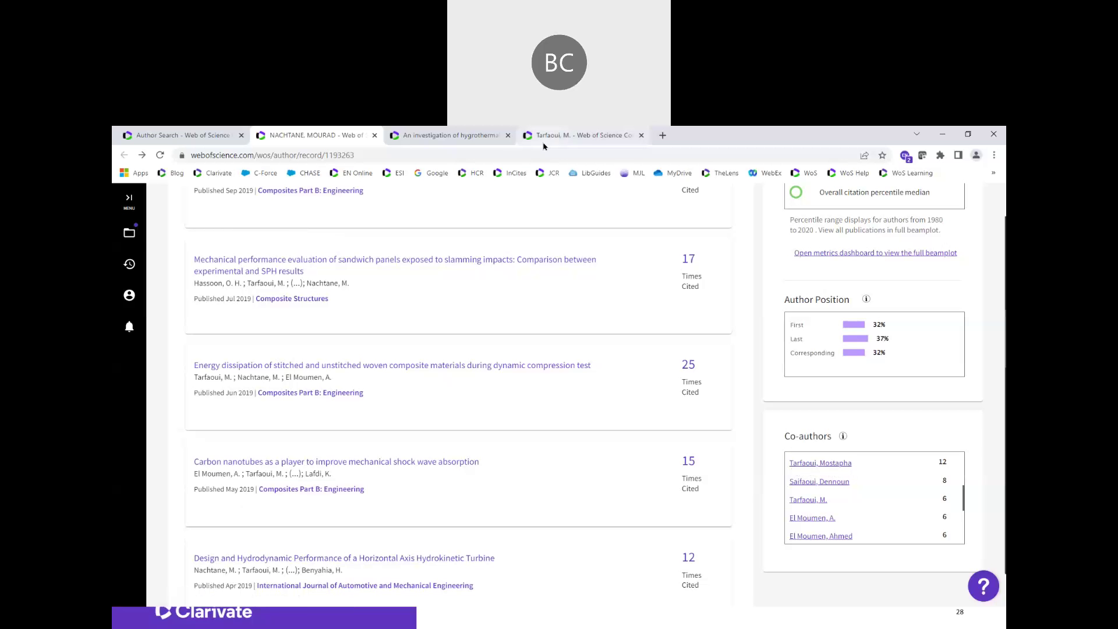
{"action": "scroll", "coordinate": [551, 373], "scroll_direction": "down", "scroll_amount": 4}
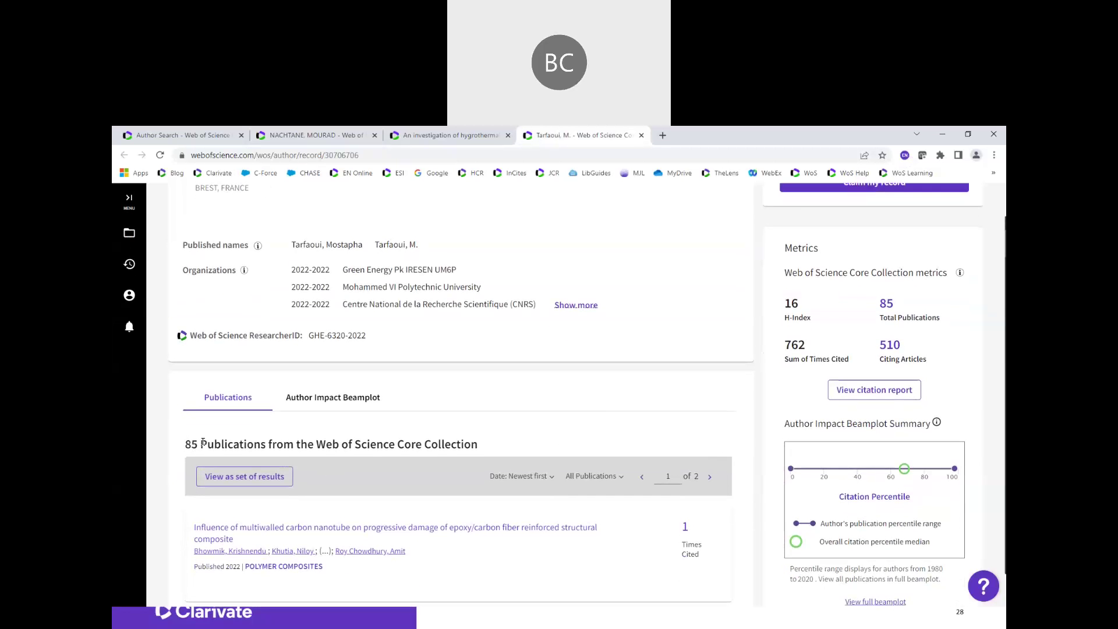
{"action": "scroll", "coordinate": [601, 420], "scroll_direction": "up", "scroll_amount": 3}
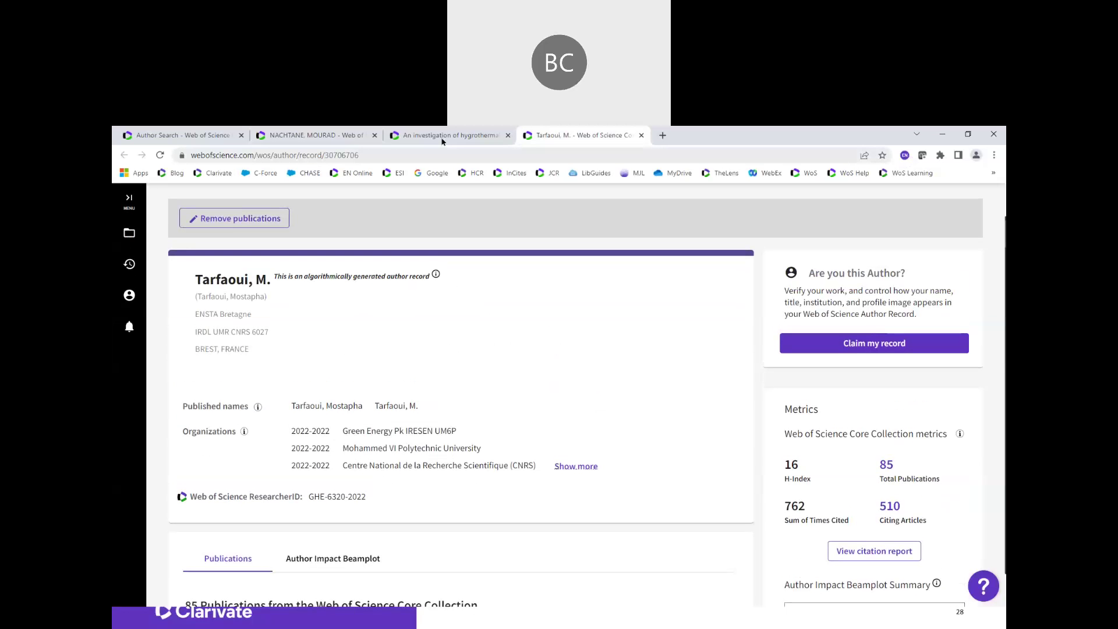
From the original author record, open the second listed co-author's record in a new tab, close the hygrothermal paper's tab, and examine the co-author's profile
{"action": "left_click", "coordinate": [341, 135]}
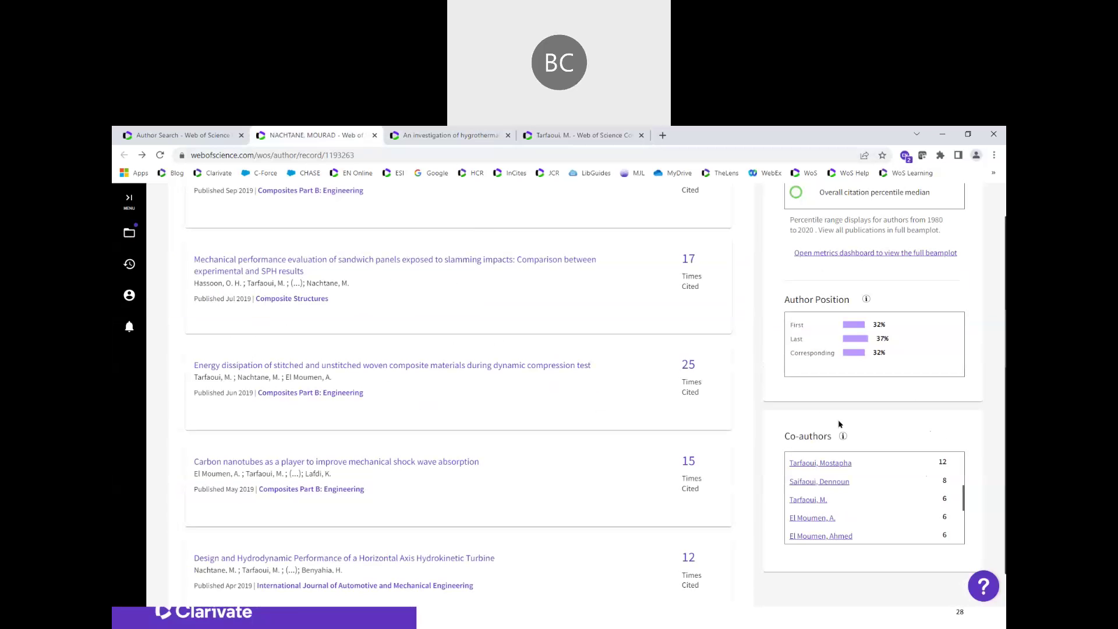
{"action": "right_click", "coordinate": [832, 488]}
{"action": "left_click", "coordinate": [873, 492]}
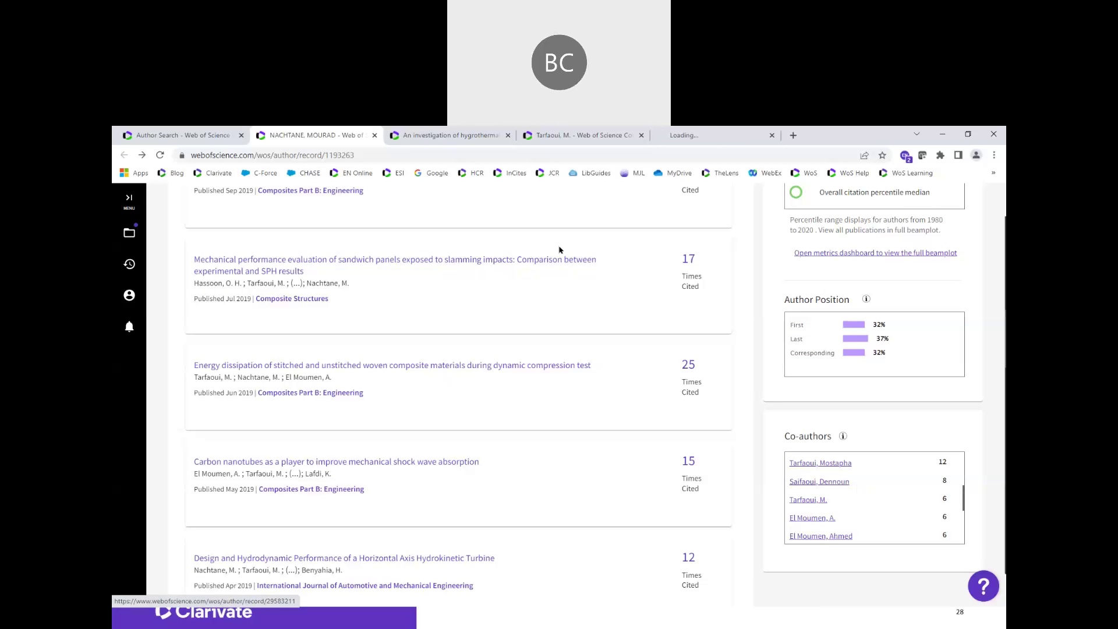
{"action": "left_click", "coordinate": [508, 135]}
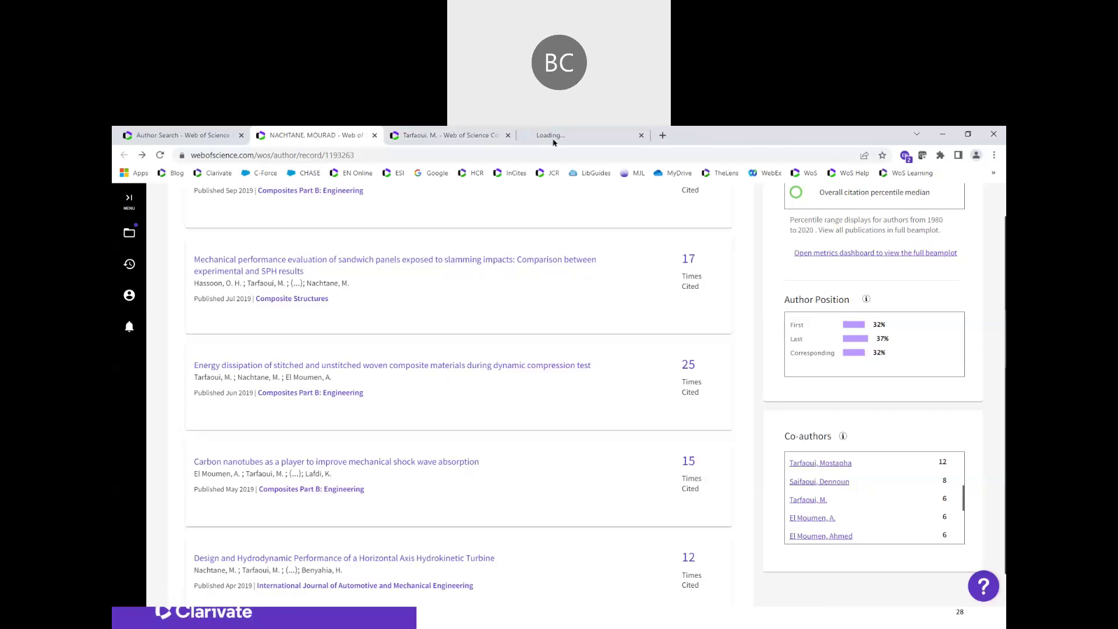
{"action": "left_click", "coordinate": [563, 142]}
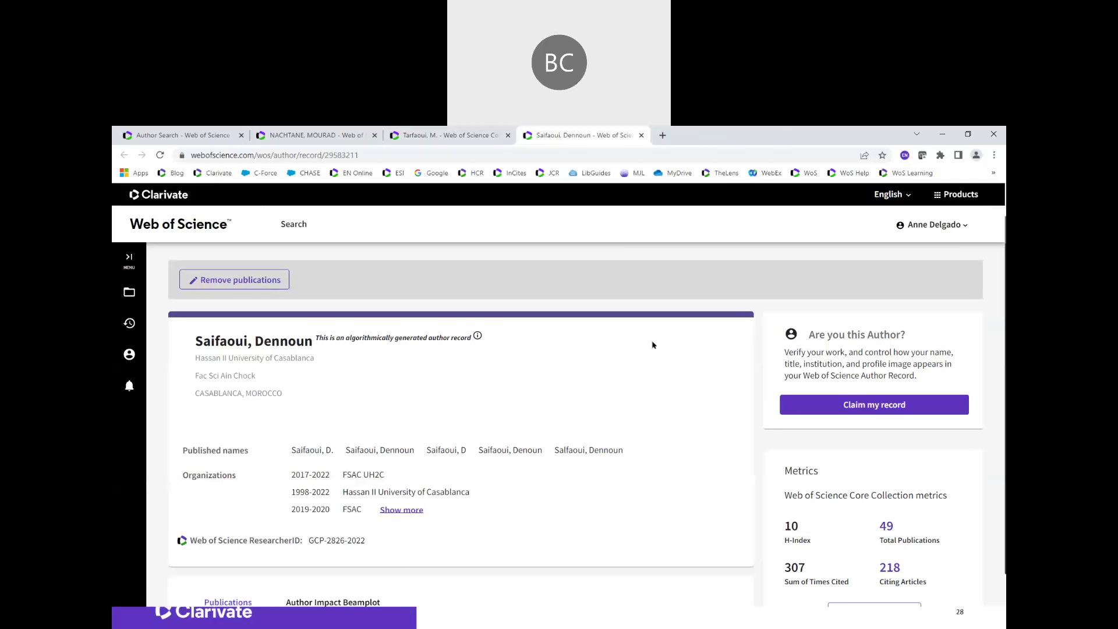
{"action": "scroll", "coordinate": [336, 387], "scroll_direction": "down", "scroll_amount": 3}
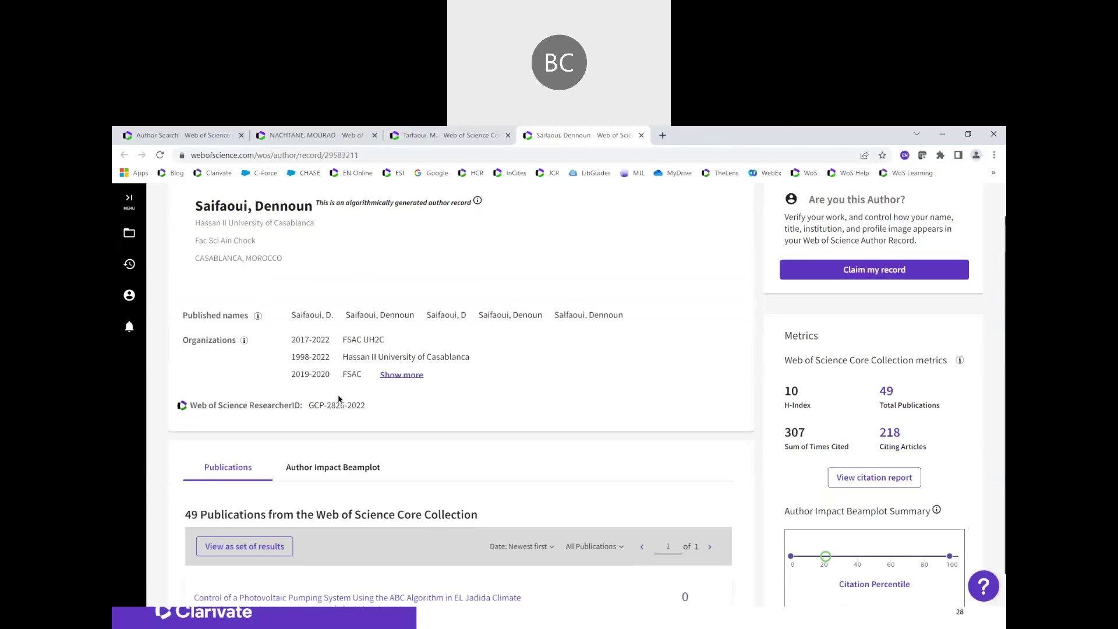
From the original author record, open the third listed co-author's record in a new tab and close the two other co-author tabs
{"action": "left_click", "coordinate": [344, 137]}
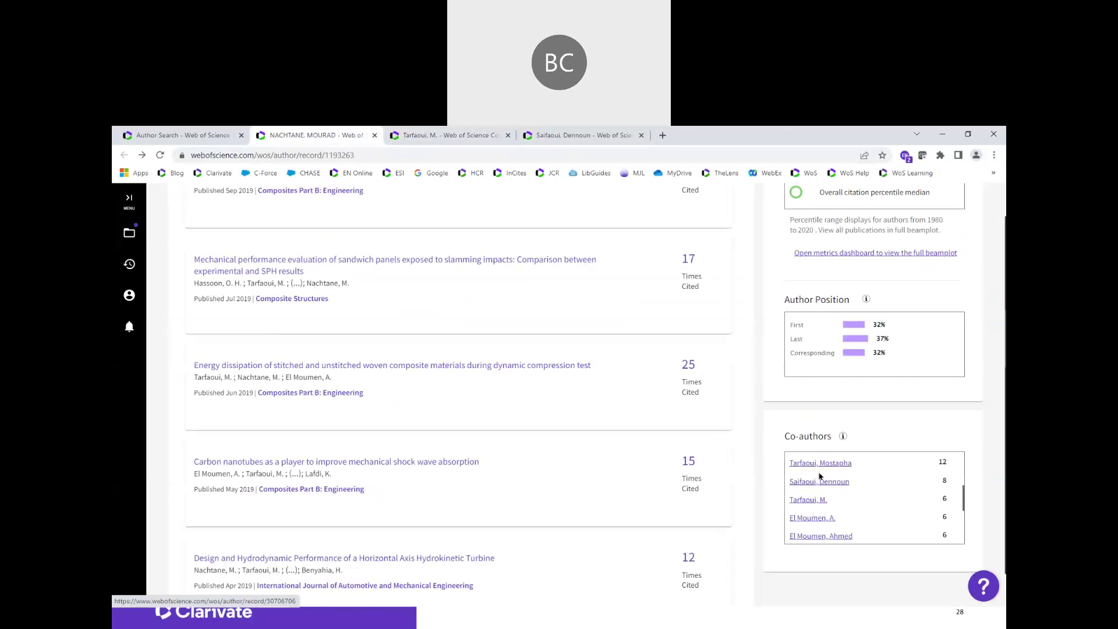
{"action": "right_click", "coordinate": [814, 500]}
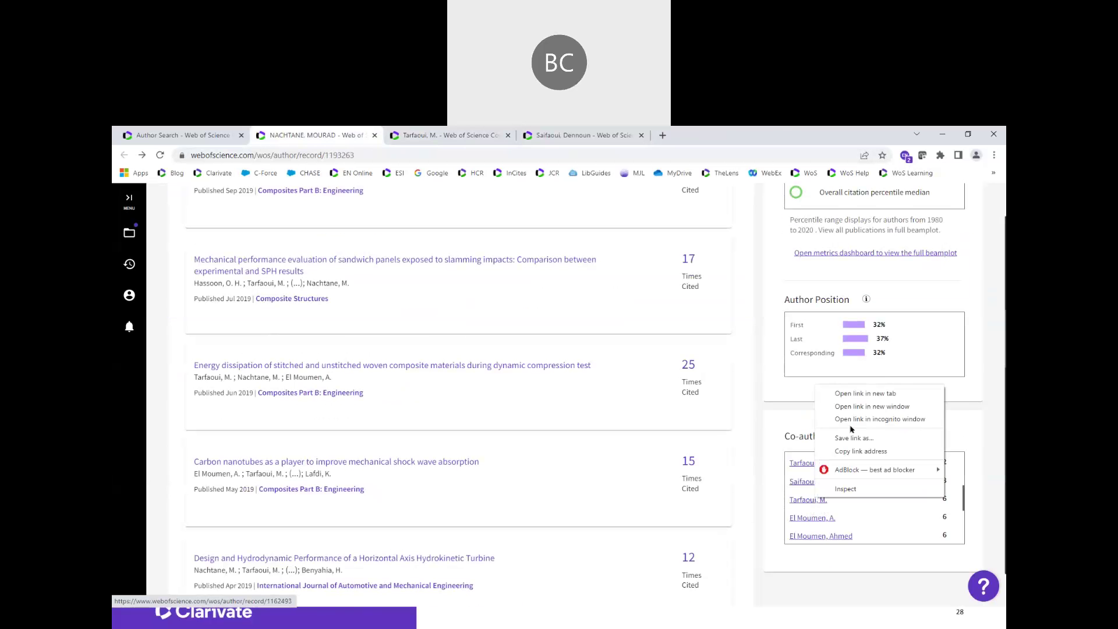
{"action": "left_click", "coordinate": [864, 393]}
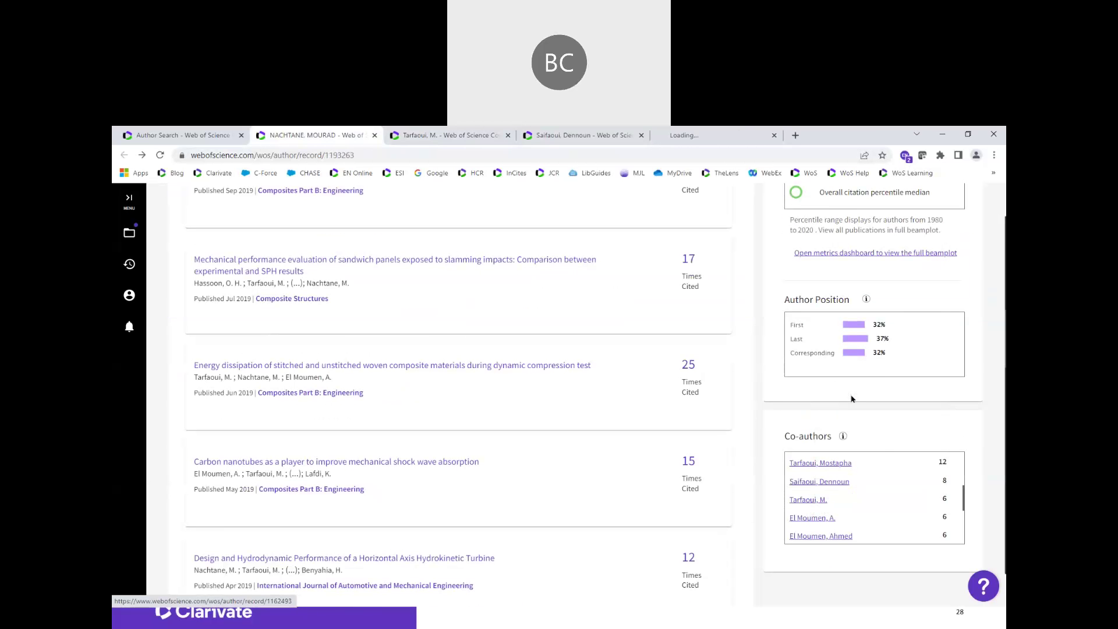
{"action": "left_click", "coordinate": [508, 135]}
{"action": "left_click", "coordinate": [507, 135]}
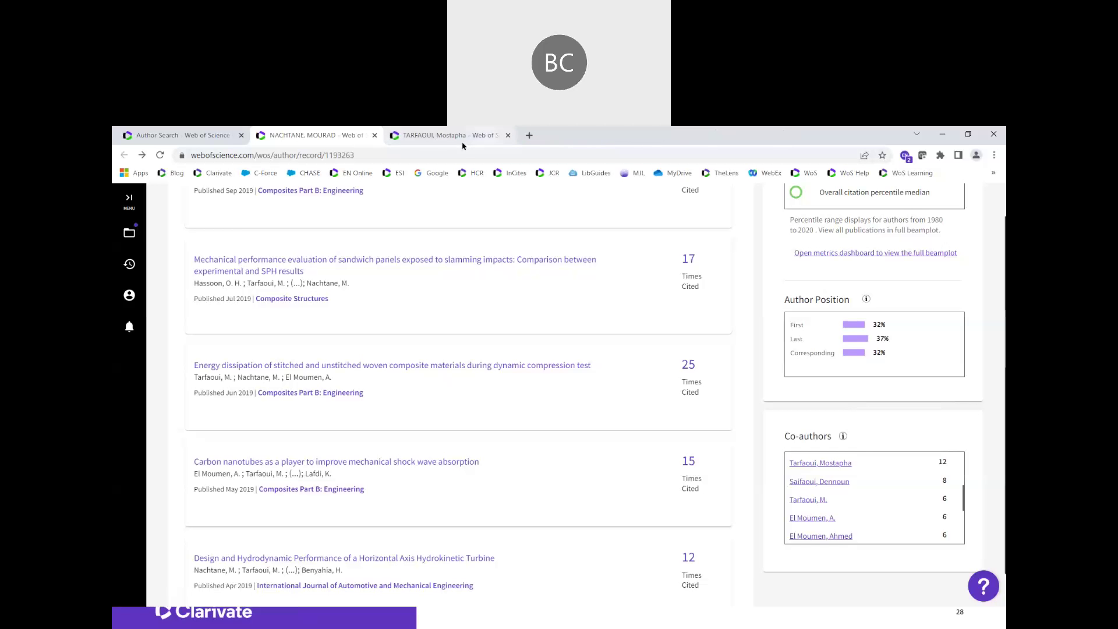
{"action": "left_click", "coordinate": [463, 139]}
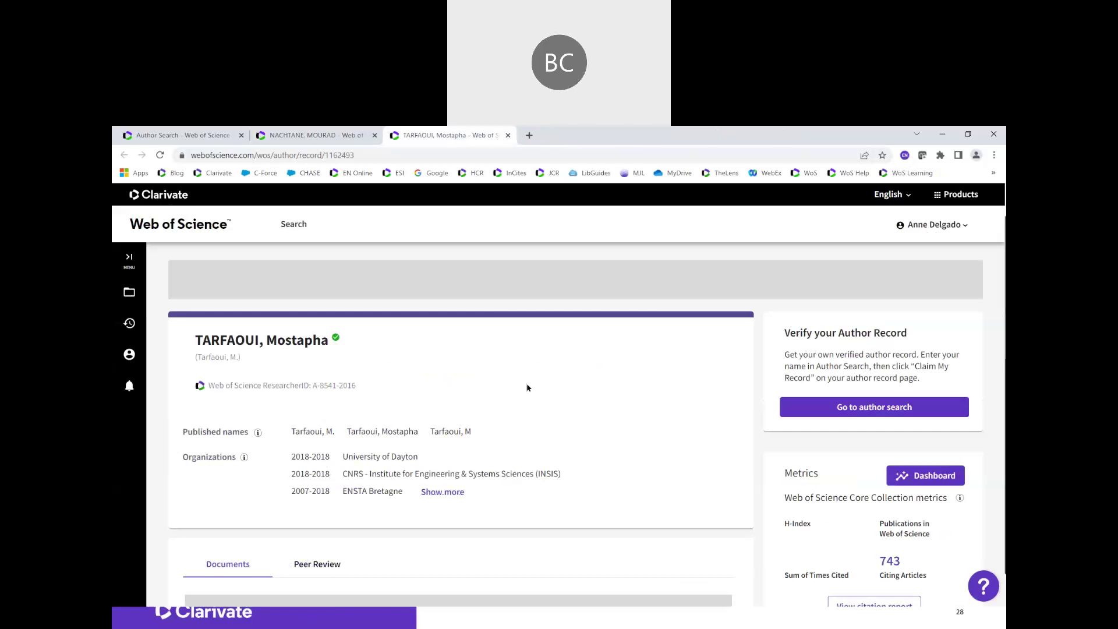
Reload the co-author's claimed record and examine its profile, metrics and publication list
{"action": "scroll", "coordinate": [528, 388], "scroll_direction": "down", "scroll_amount": 2}
{"action": "scroll", "coordinate": [528, 388], "scroll_direction": "down", "scroll_amount": 4}
{"action": "scroll", "coordinate": [528, 388], "scroll_direction": "up", "scroll_amount": 7}
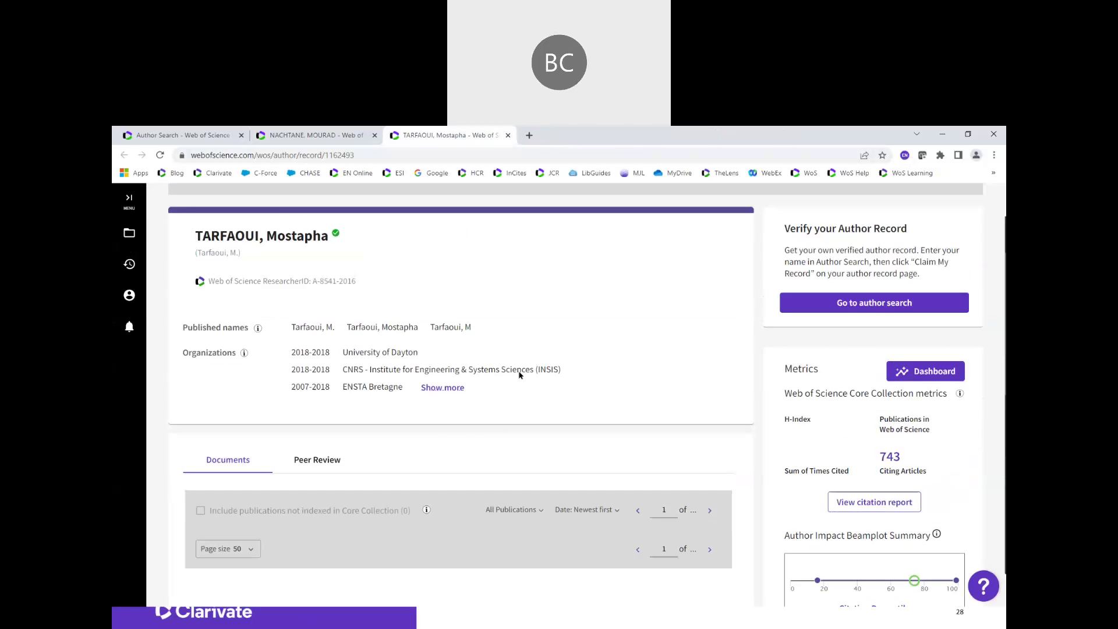
{"action": "left_click", "coordinate": [161, 155]}
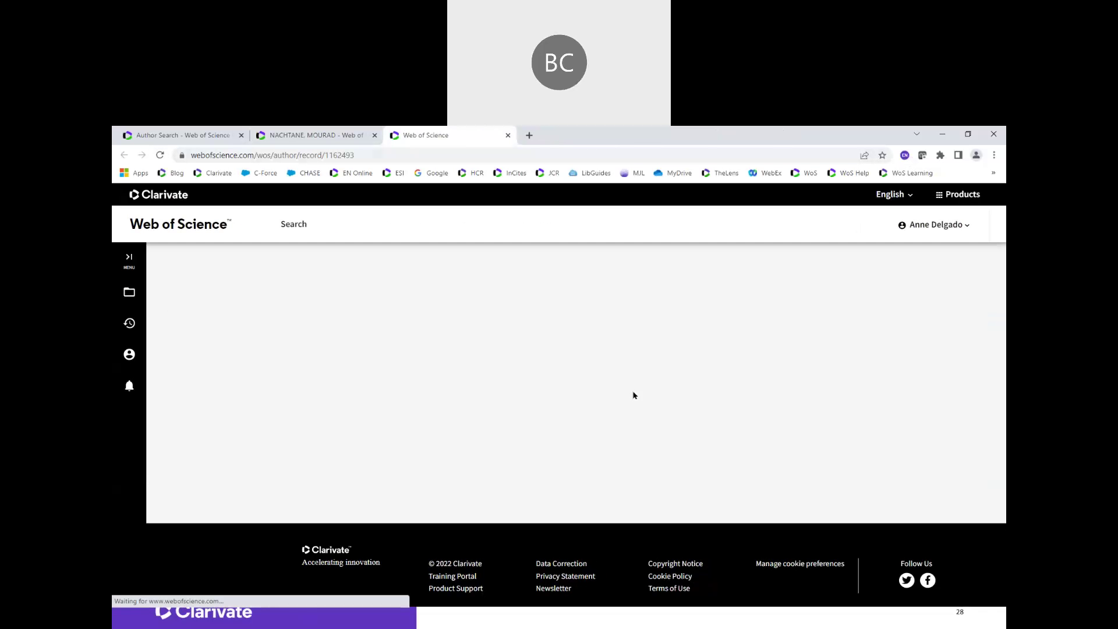
{"action": "scroll", "coordinate": [634, 395], "scroll_direction": "down", "scroll_amount": 4}
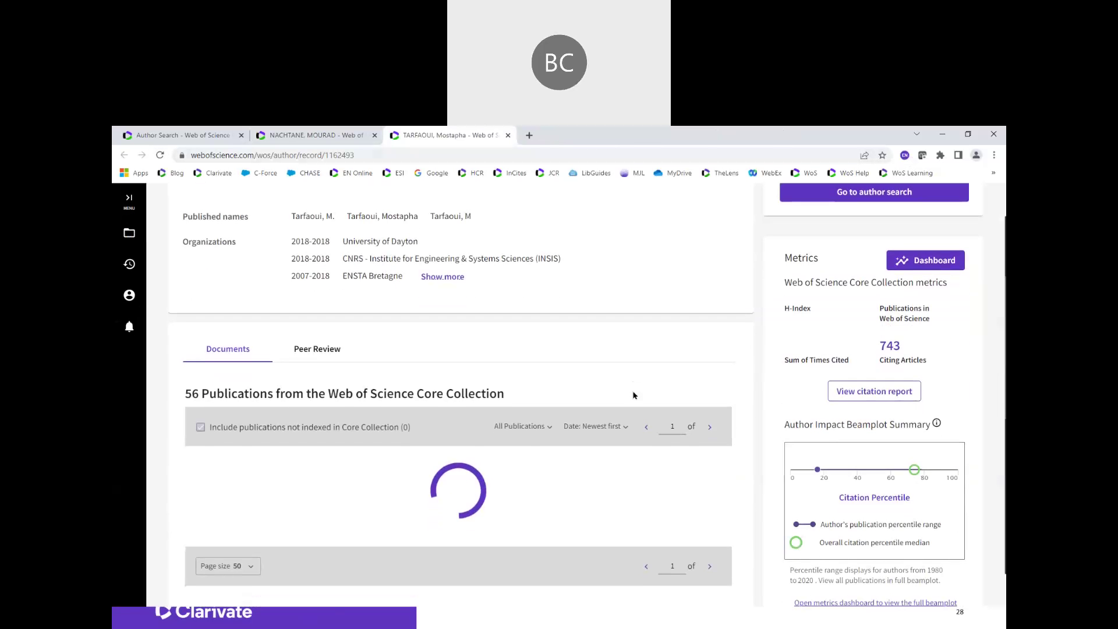
{"action": "scroll", "coordinate": [408, 407], "scroll_direction": "up", "scroll_amount": 3}
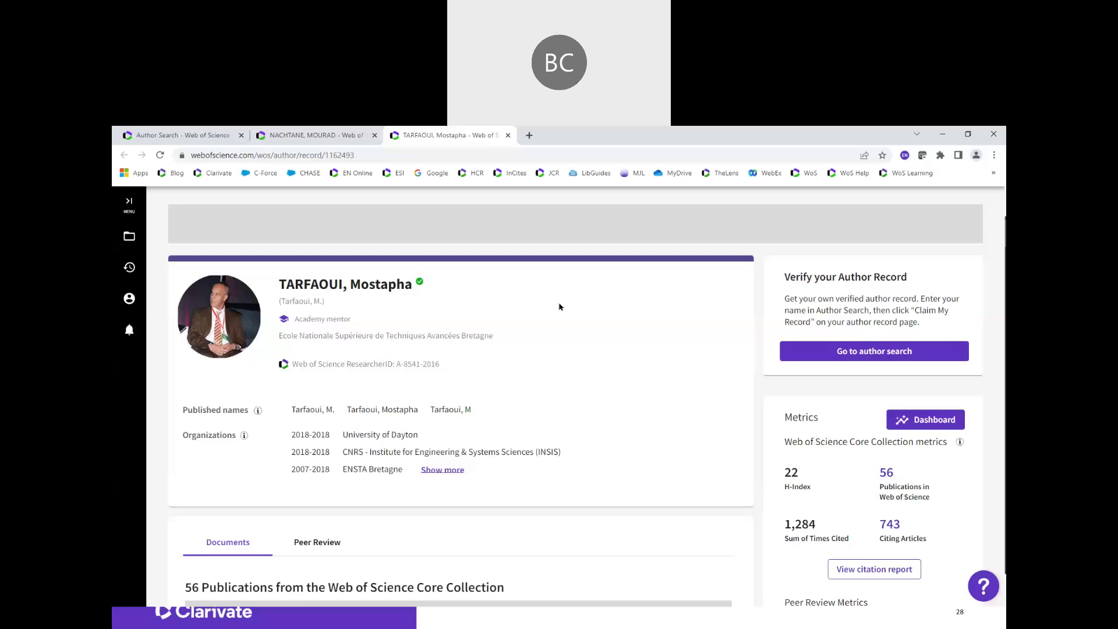
{"action": "scroll", "coordinate": [559, 306], "scroll_direction": "down", "scroll_amount": 1}
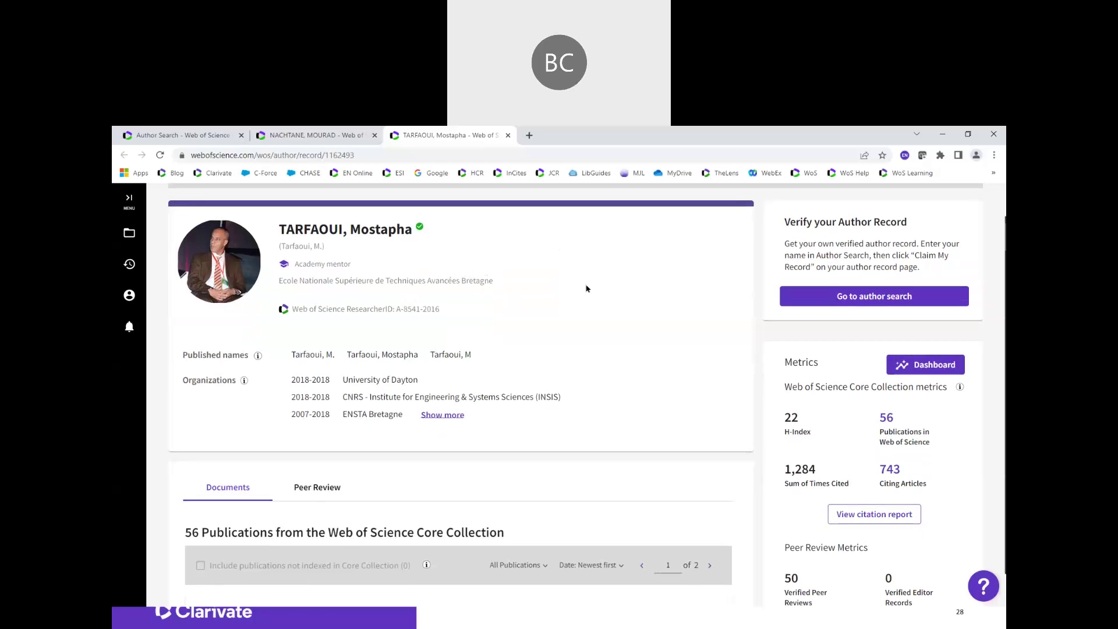
{"action": "scroll", "coordinate": [587, 288], "scroll_direction": "down", "scroll_amount": 3}
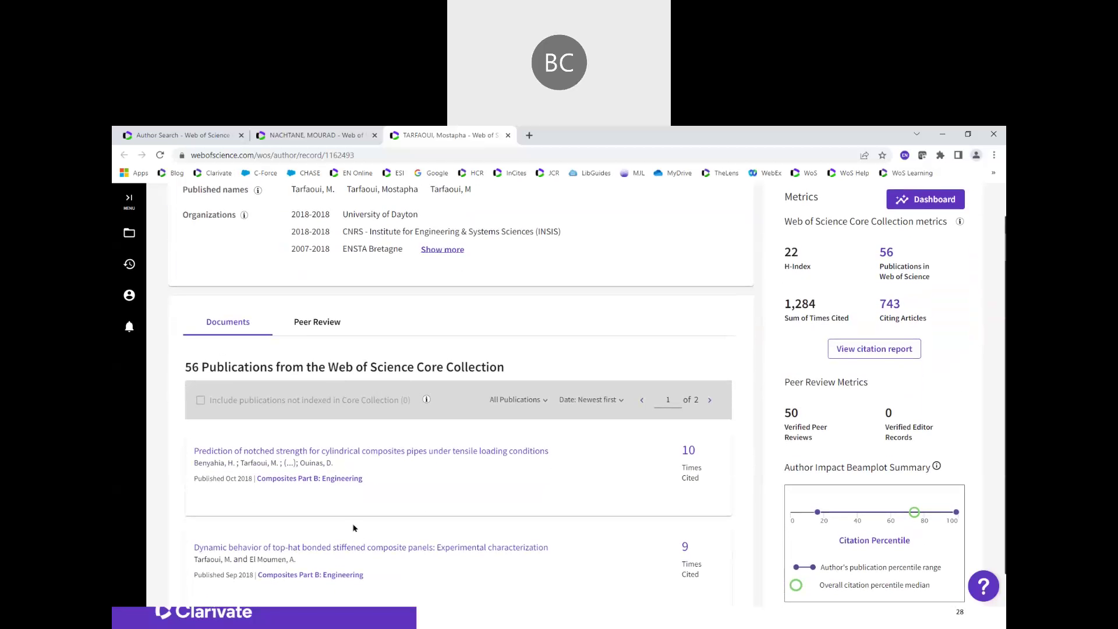
{"action": "scroll", "coordinate": [354, 527], "scroll_direction": "up", "scroll_amount": 5}
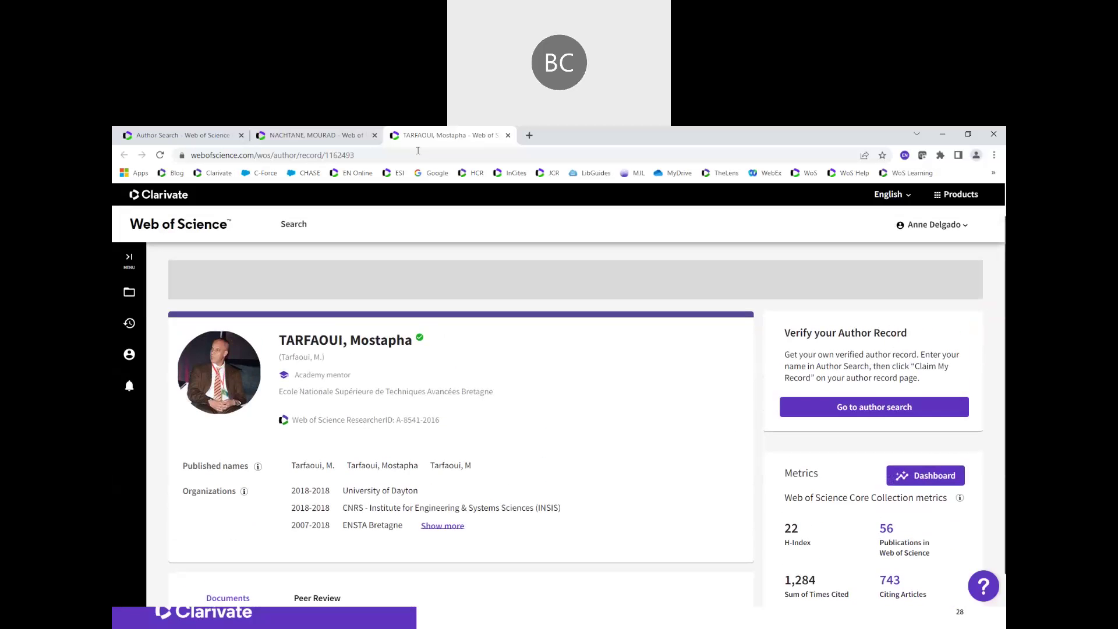
Return to the original author record and review its co-authors, author position, metrics and profile header
{"action": "left_click", "coordinate": [348, 139]}
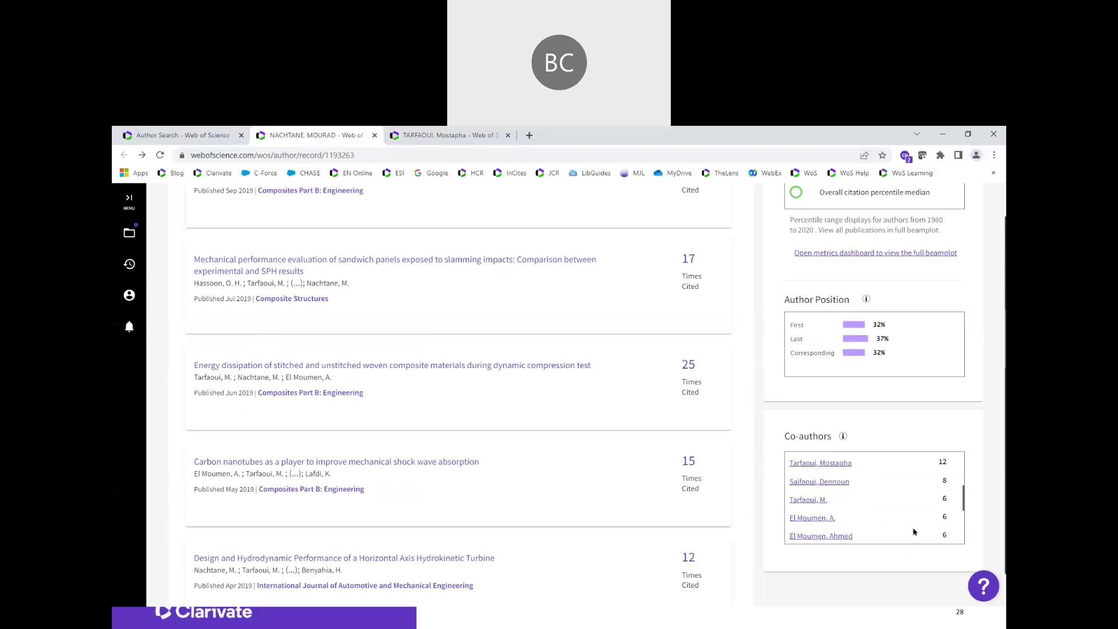
{"action": "scroll", "coordinate": [901, 495], "scroll_direction": "down", "scroll_amount": 3}
{"action": "scroll", "coordinate": [899, 496], "scroll_direction": "up", "scroll_amount": 3}
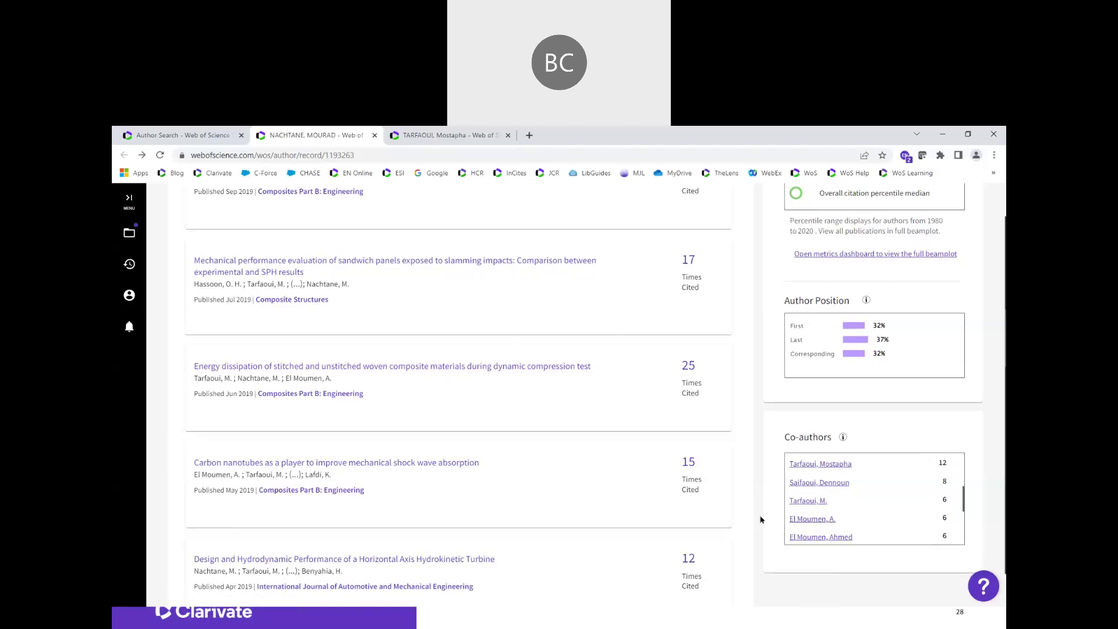
{"action": "scroll", "coordinate": [756, 515], "scroll_direction": "up", "scroll_amount": 4}
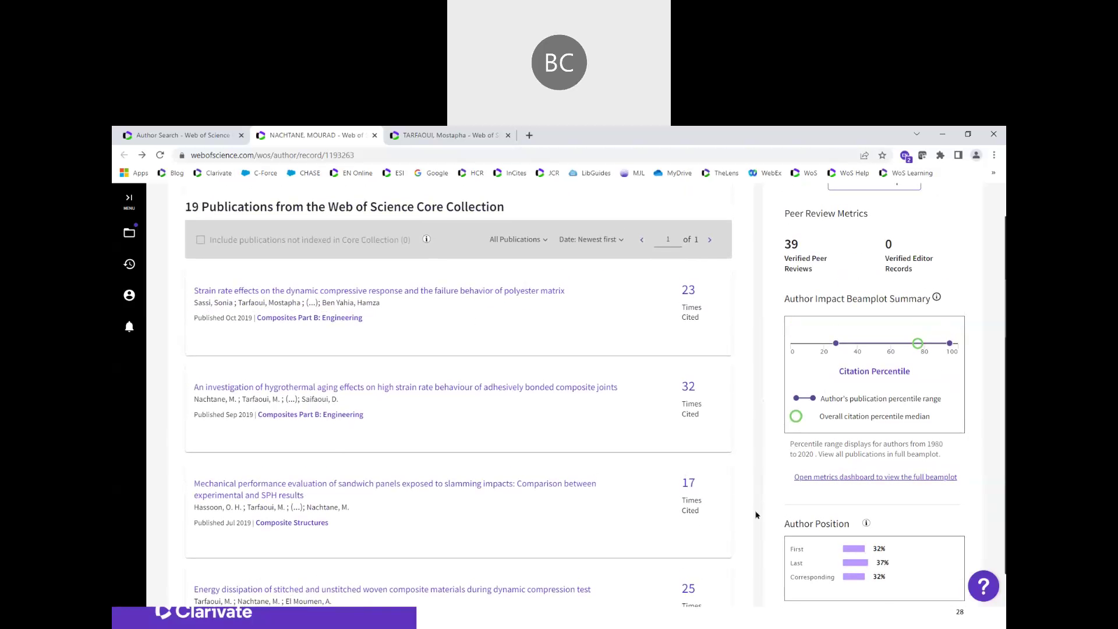
{"action": "scroll", "coordinate": [756, 515], "scroll_direction": "up", "scroll_amount": 6}
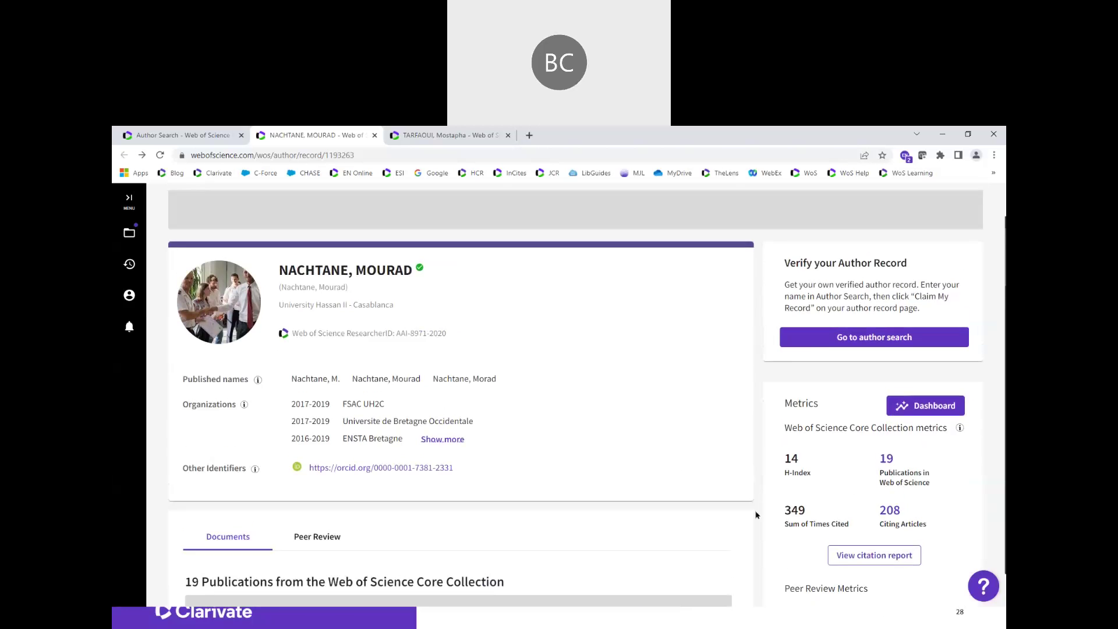
{"action": "scroll", "coordinate": [755, 515], "scroll_direction": "up", "scroll_amount": 2}
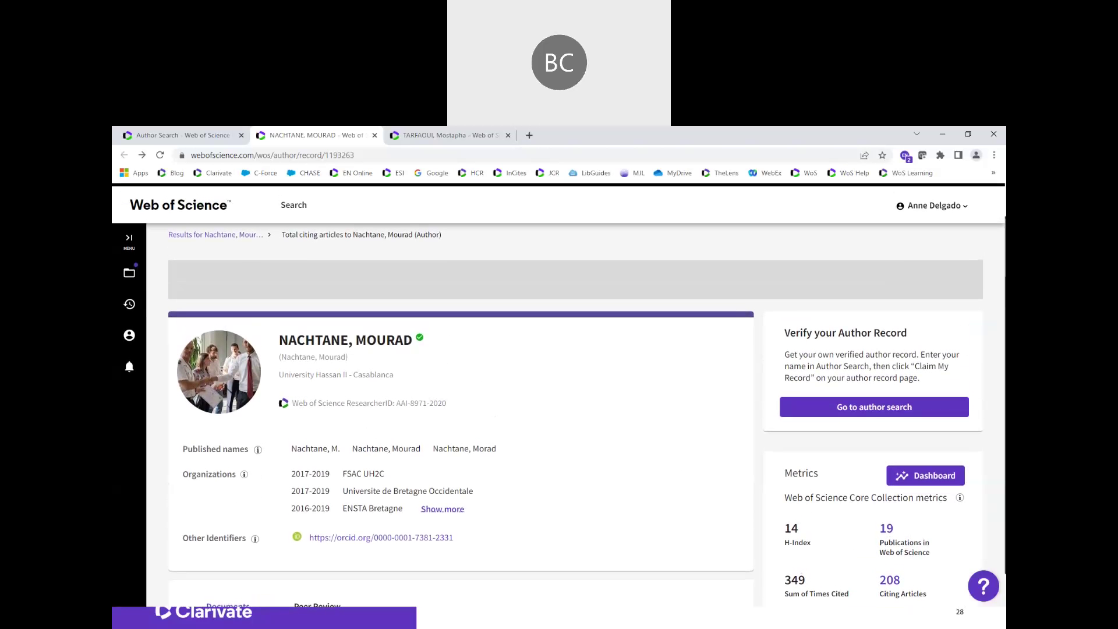
{"action": "scroll", "coordinate": [859, 578], "scroll_direction": "down", "scroll_amount": 1}
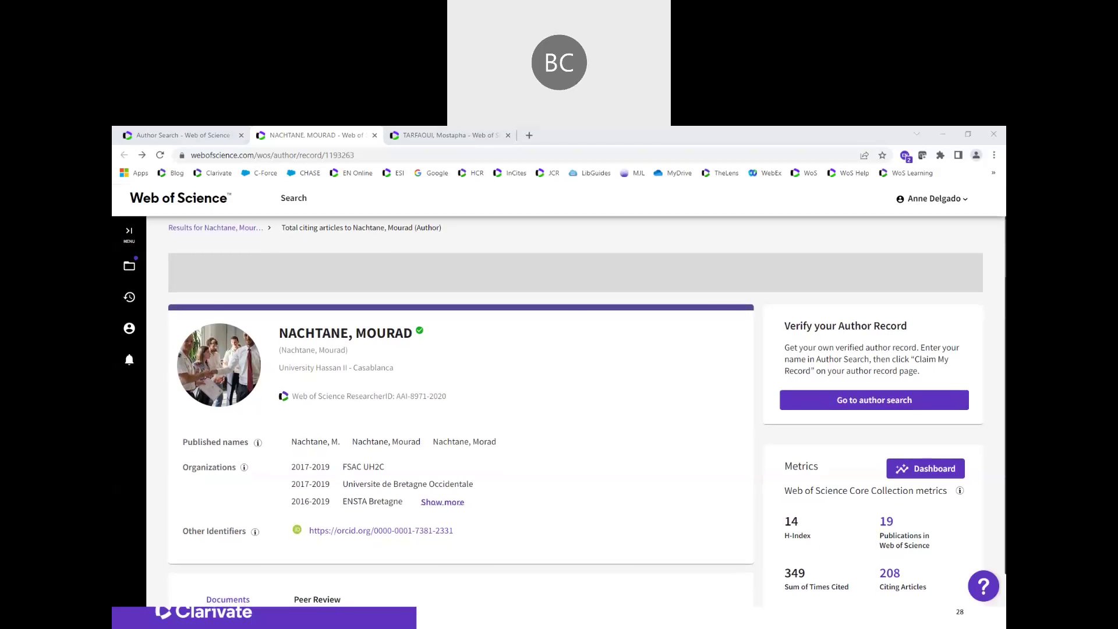
Switch to the PowerPoint presentation, exit the running slide show and restart it from slide 30, the module outline
{"action": "key", "text": "alt+Tab"}
{"action": "key", "text": "Escape"}
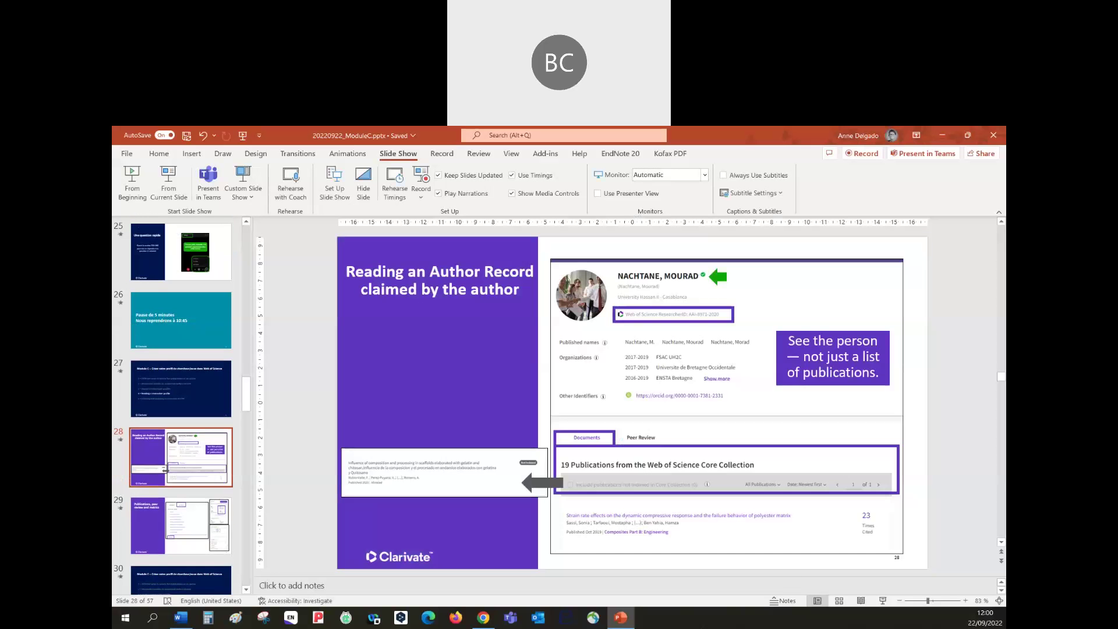
{"action": "scroll", "coordinate": [186, 447], "scroll_direction": "down", "scroll_amount": 3}
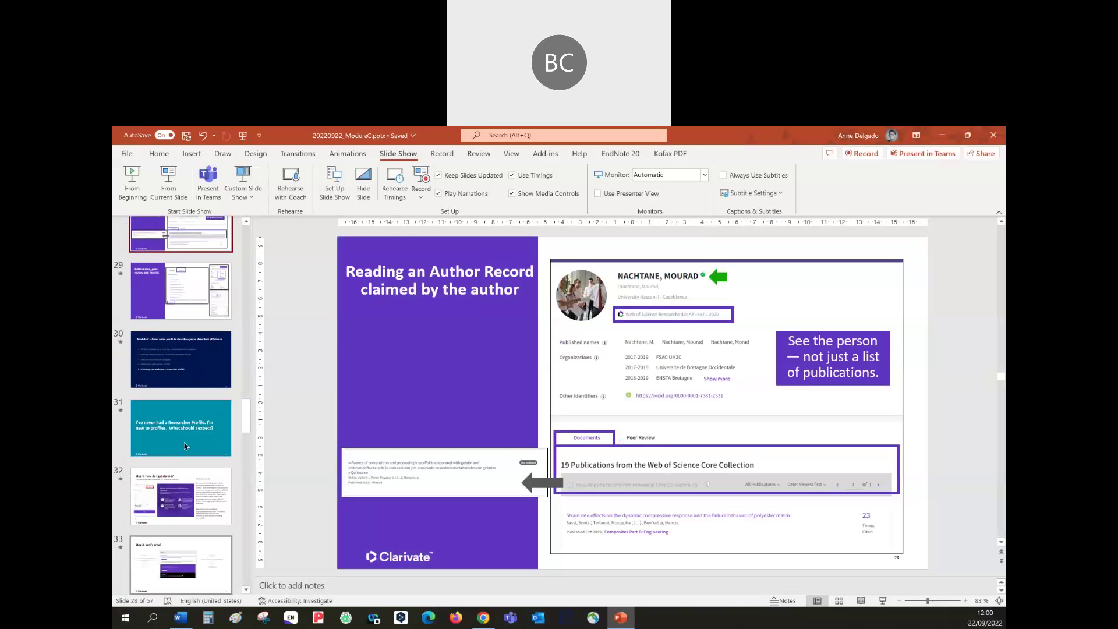
{"action": "left_click", "coordinate": [181, 364]}
{"action": "left_click", "coordinate": [164, 179]}
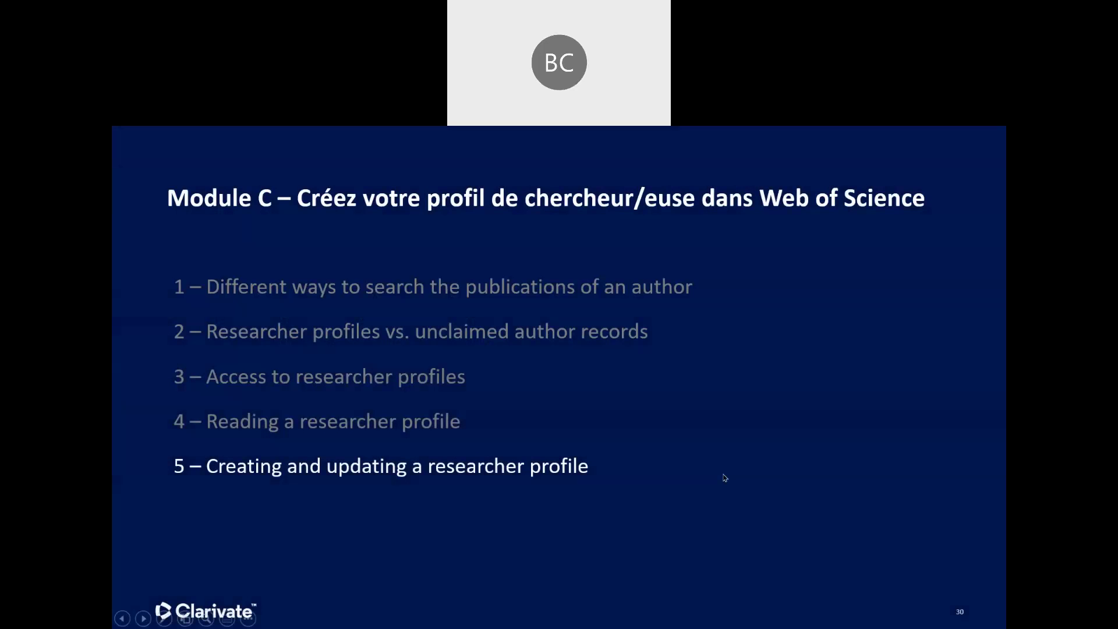
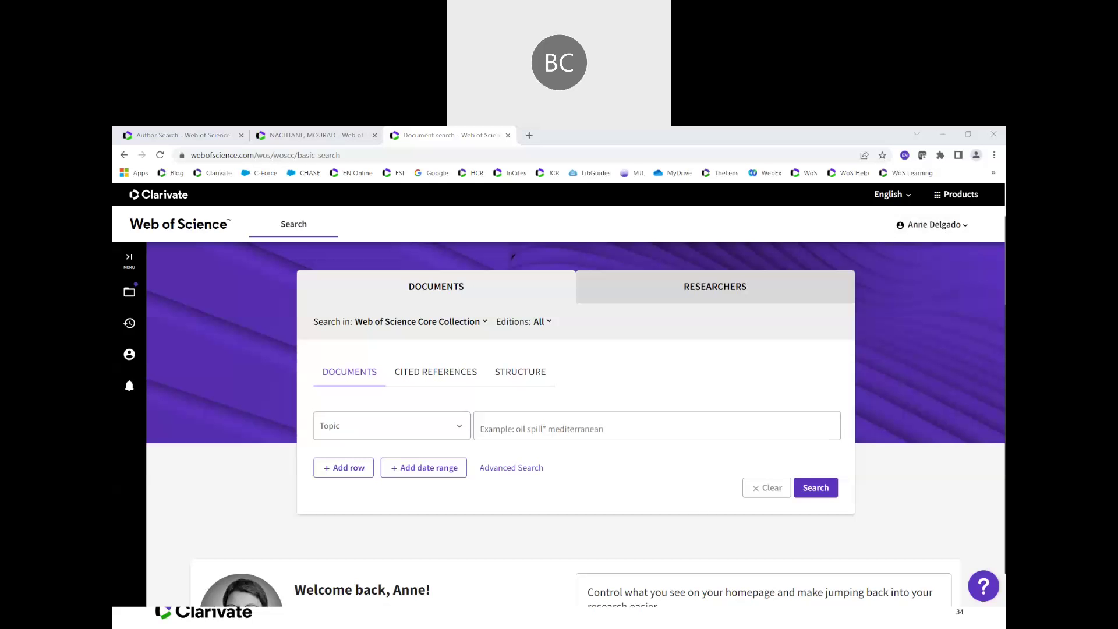
Return to the slide show and advance to slide 35 on personalizing the Web of Science session
{"action": "key", "text": "Right"}
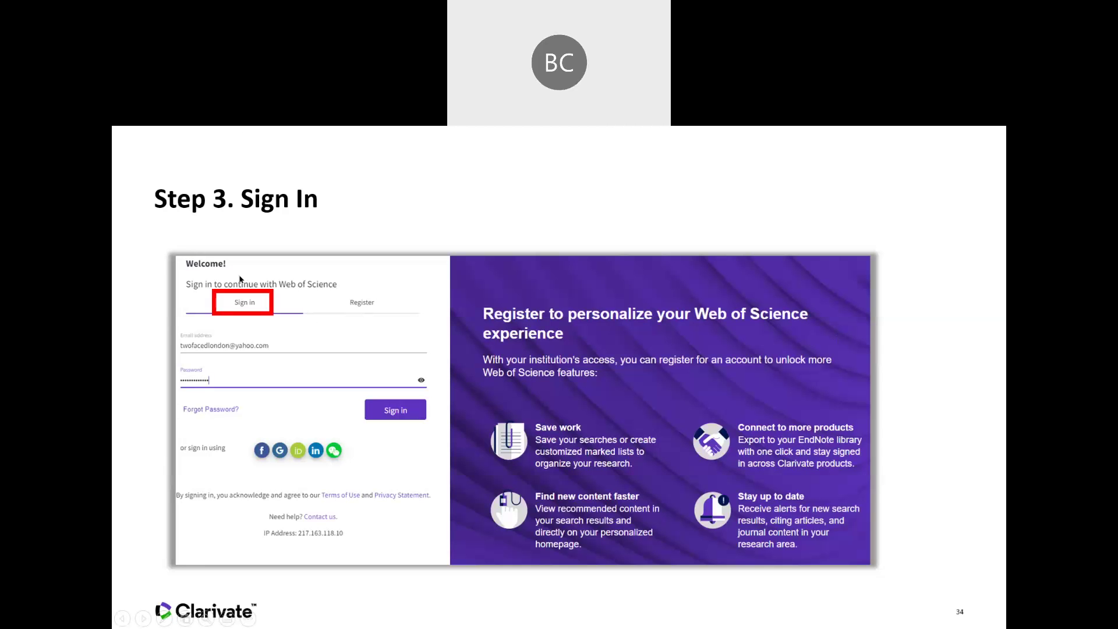
{"action": "left_click", "coordinate": [920, 417]}
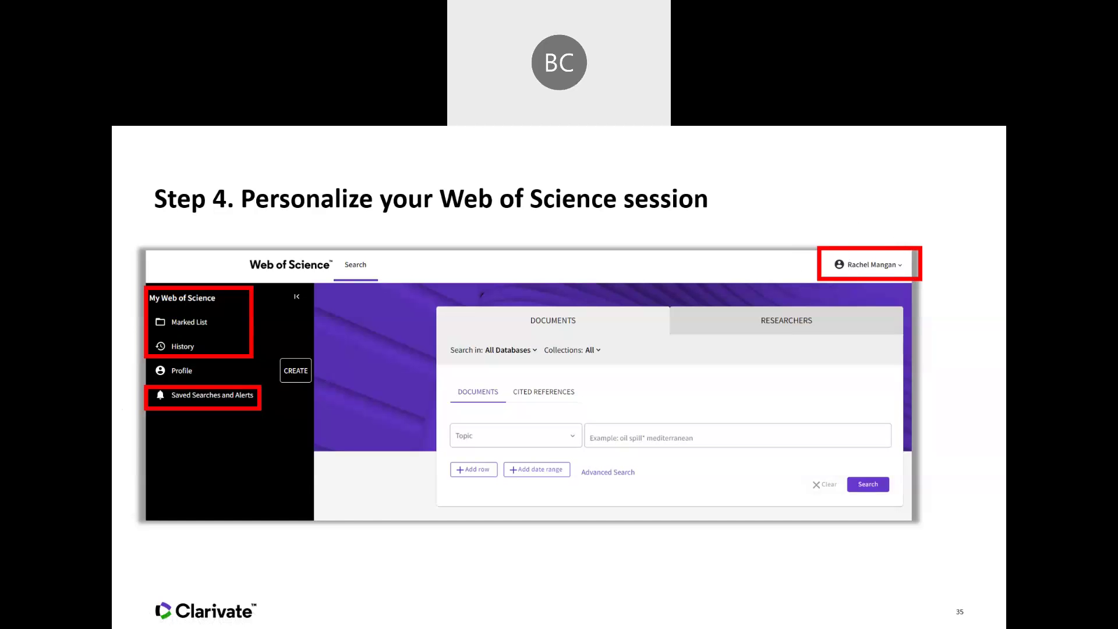
Switch to Web of Science in the browser and expand the My Web of Science side menu and its Profile section
{"action": "key", "text": "alt+Tab"}
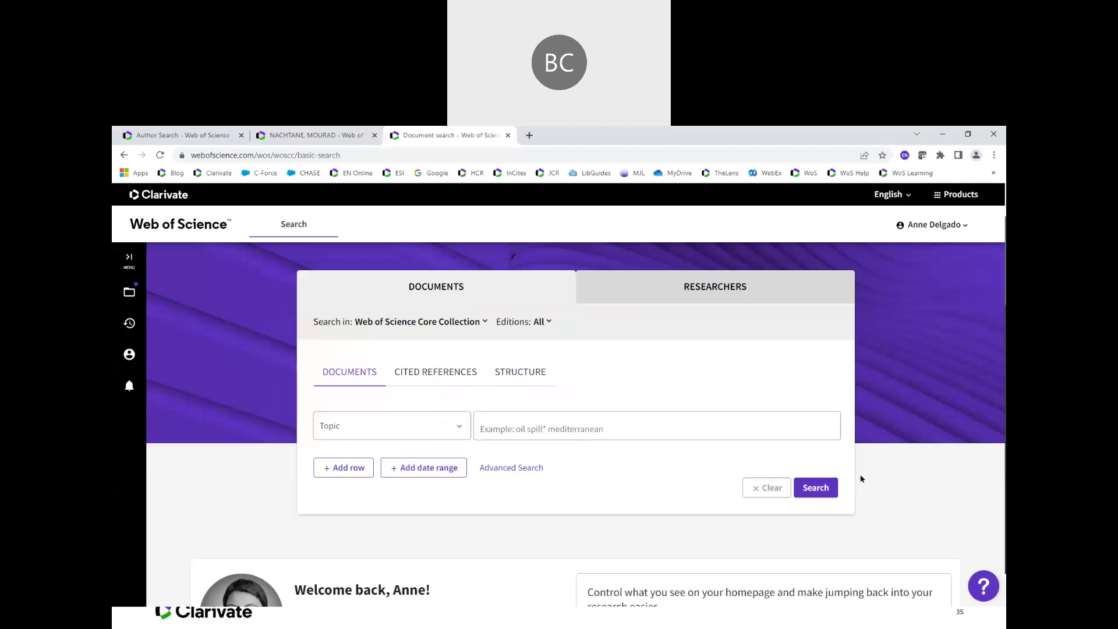
{"action": "left_click", "coordinate": [131, 261]}
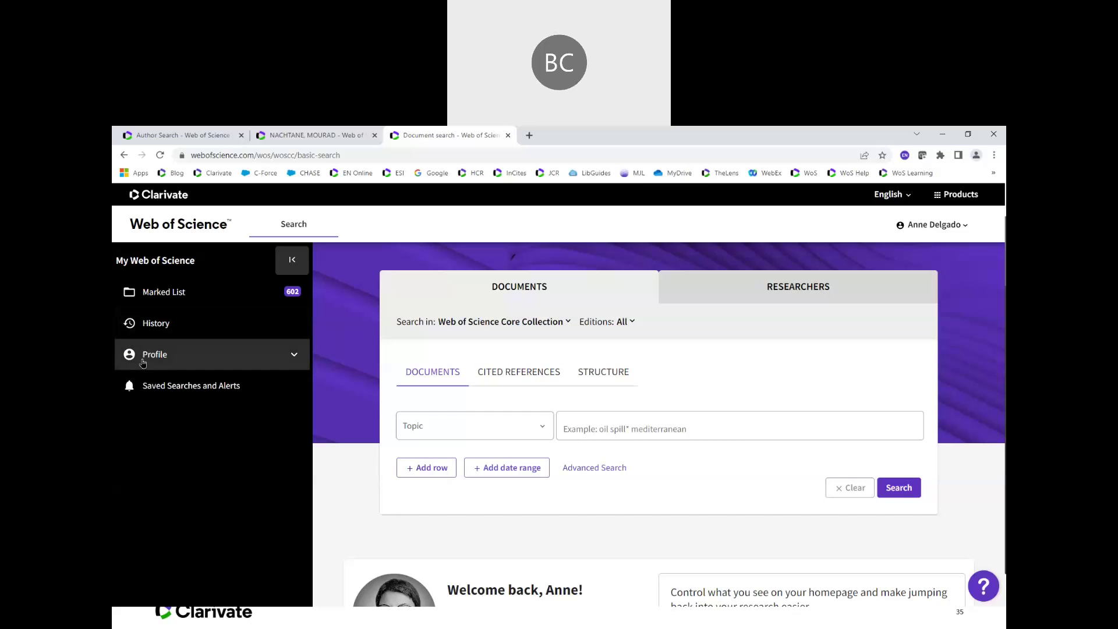
{"action": "left_click", "coordinate": [143, 361]}
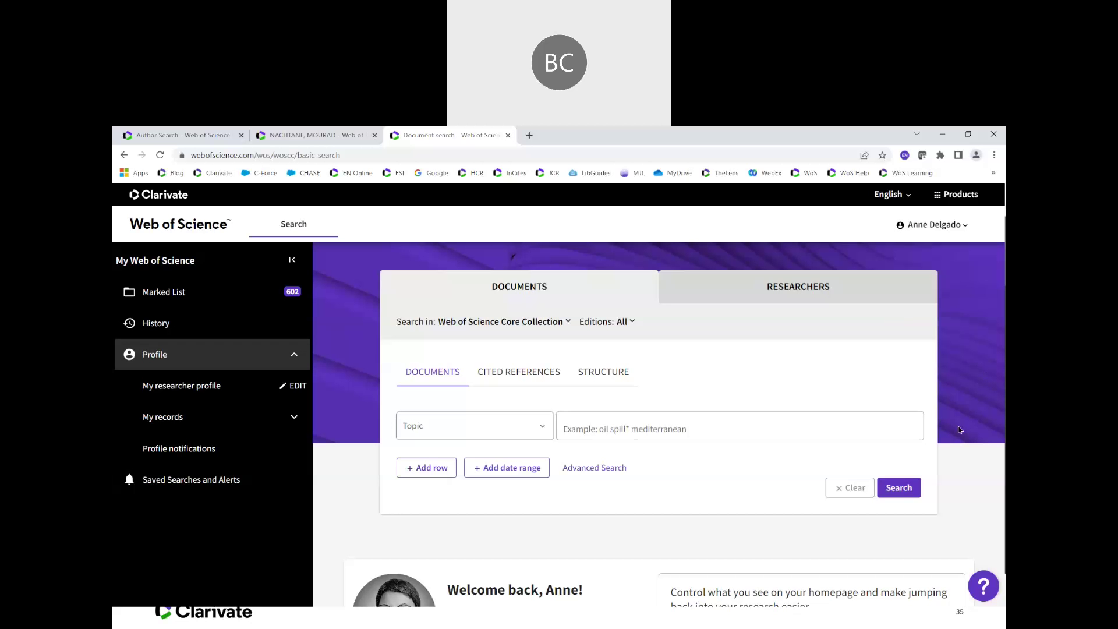
Examine the personalized homepage's welcome card, recent searches, alerts and researcher metrics, and return to the search form
{"action": "scroll", "coordinate": [959, 430], "scroll_direction": "down", "scroll_amount": 3}
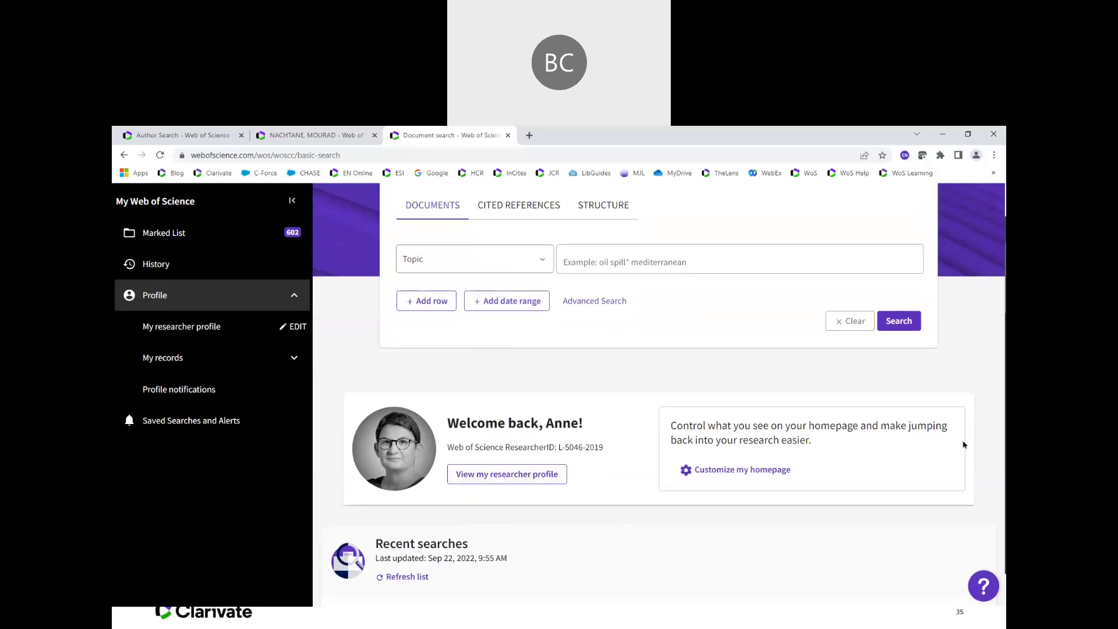
{"action": "scroll", "coordinate": [973, 456], "scroll_direction": "down", "scroll_amount": 1}
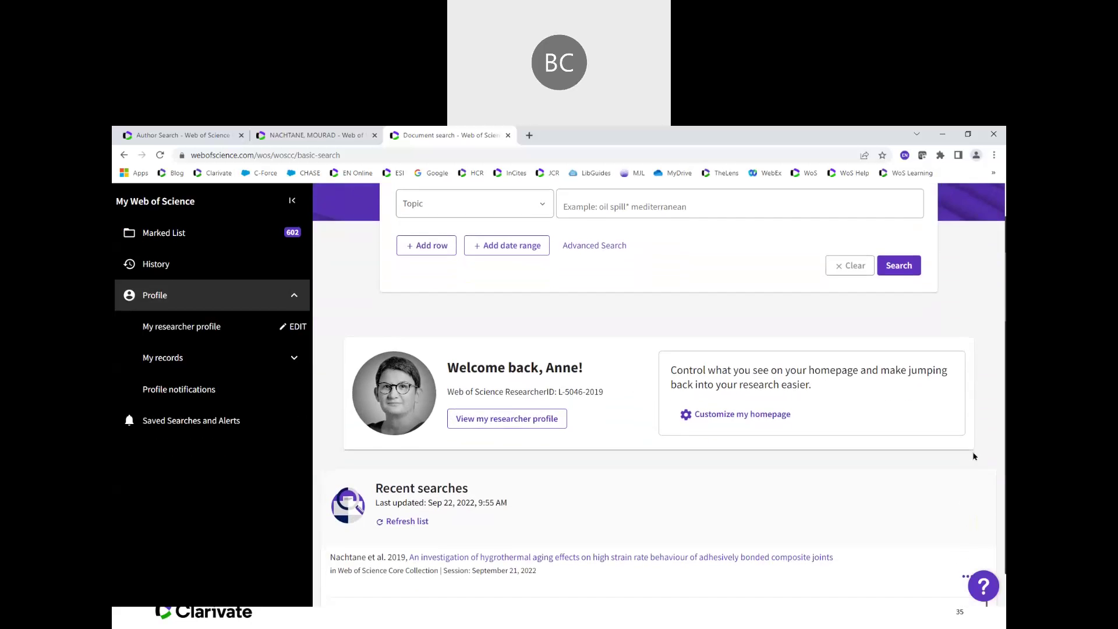
{"action": "scroll", "coordinate": [973, 456], "scroll_direction": "down", "scroll_amount": 4}
{"action": "scroll", "coordinate": [428, 436], "scroll_direction": "down", "scroll_amount": 10}
{"action": "scroll", "coordinate": [428, 436], "scroll_direction": "down", "scroll_amount": 7}
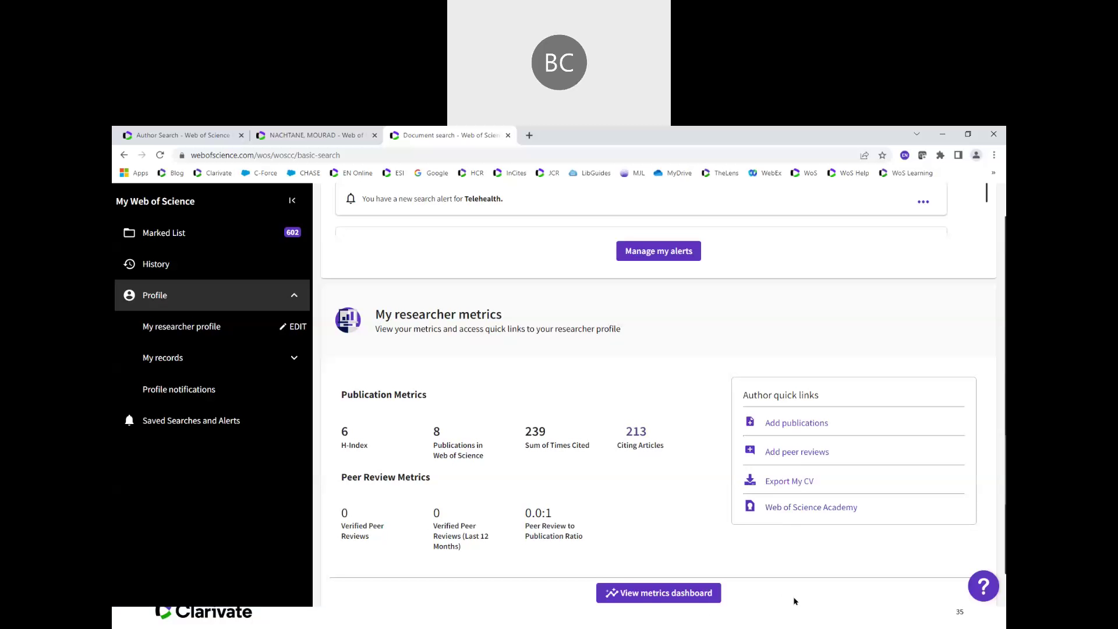
{"action": "scroll", "coordinate": [794, 601], "scroll_direction": "up", "scroll_amount": 10}
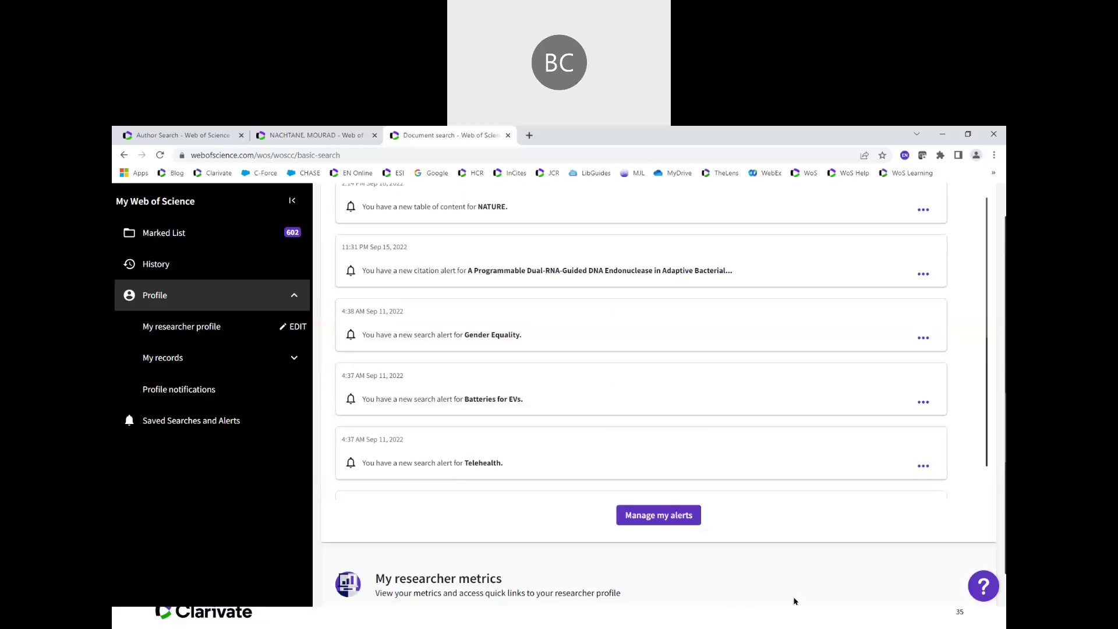
{"action": "scroll", "coordinate": [794, 600], "scroll_direction": "up", "scroll_amount": 10}
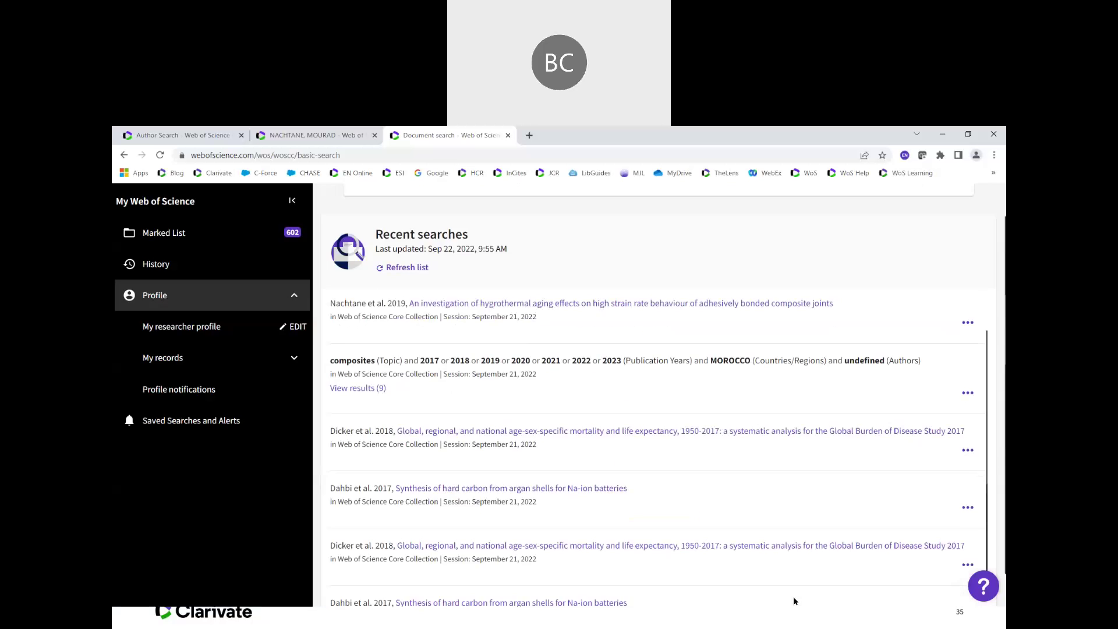
{"action": "scroll", "coordinate": [794, 600], "scroll_direction": "up", "scroll_amount": 2}
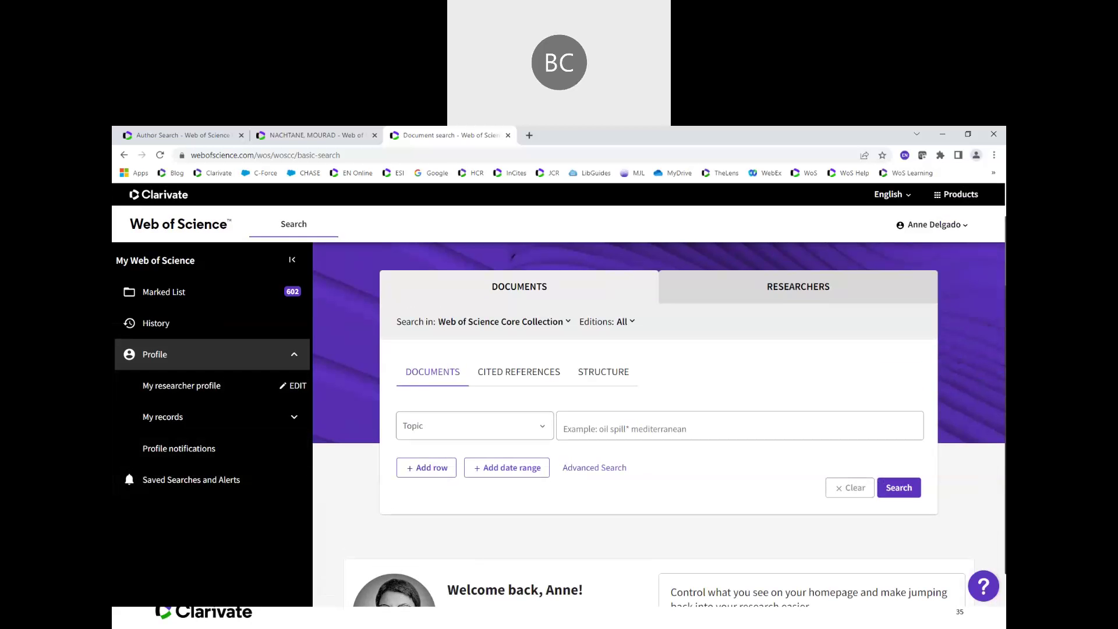
Switch to the PowerPoint slide show and advance through the profile creation slides to slide 38, Add your Publications
{"action": "key", "text": "alt+Tab"}
{"action": "key", "text": "Right"}
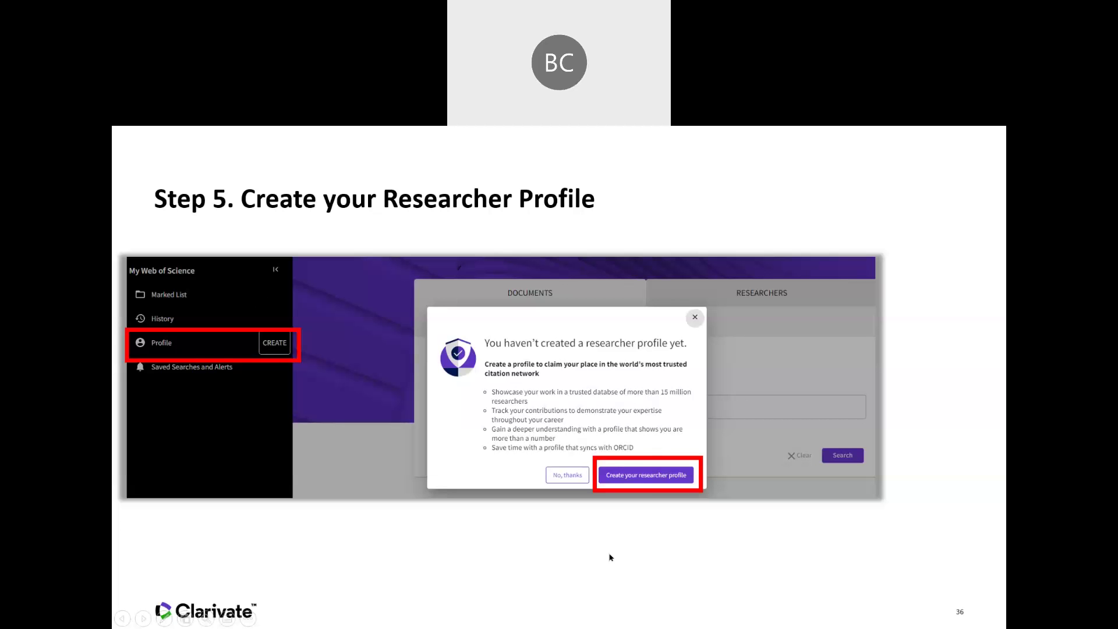
{"action": "left_click", "coordinate": [650, 516]}
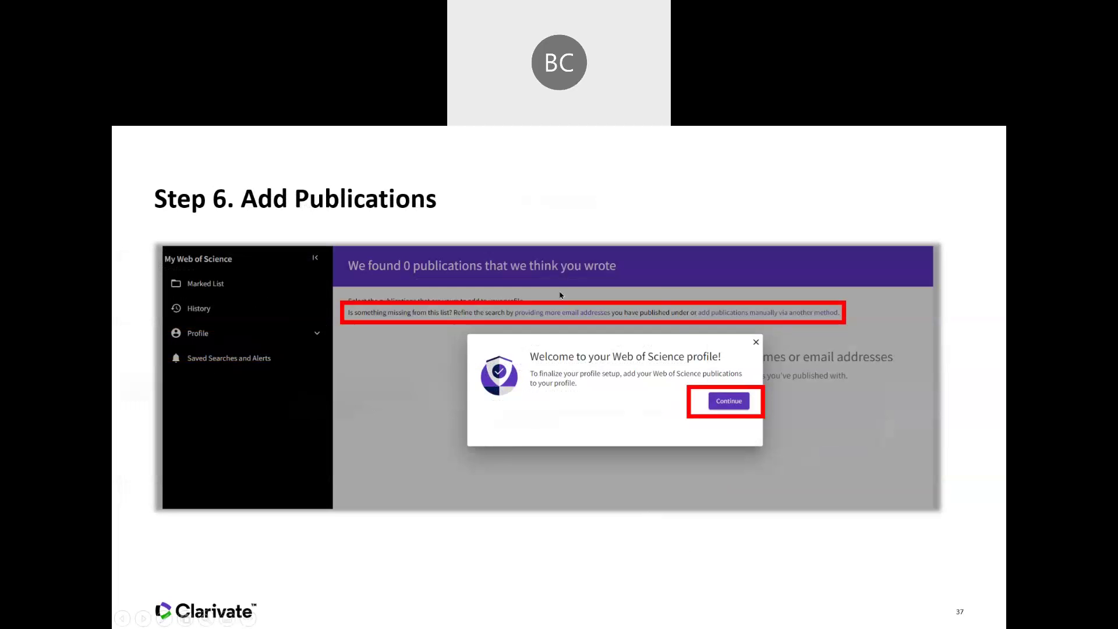
{"action": "left_click", "coordinate": [615, 476]}
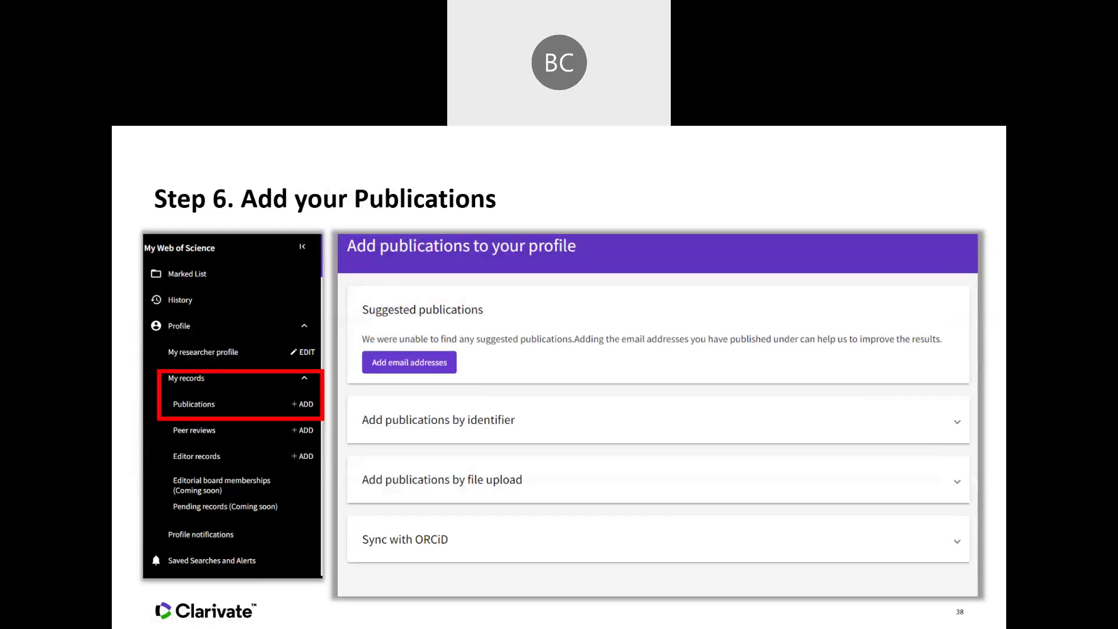
Switch back to Web of Science, expand My records in the profile section and open the page for adding publications
{"action": "key", "text": "alt+Tab"}
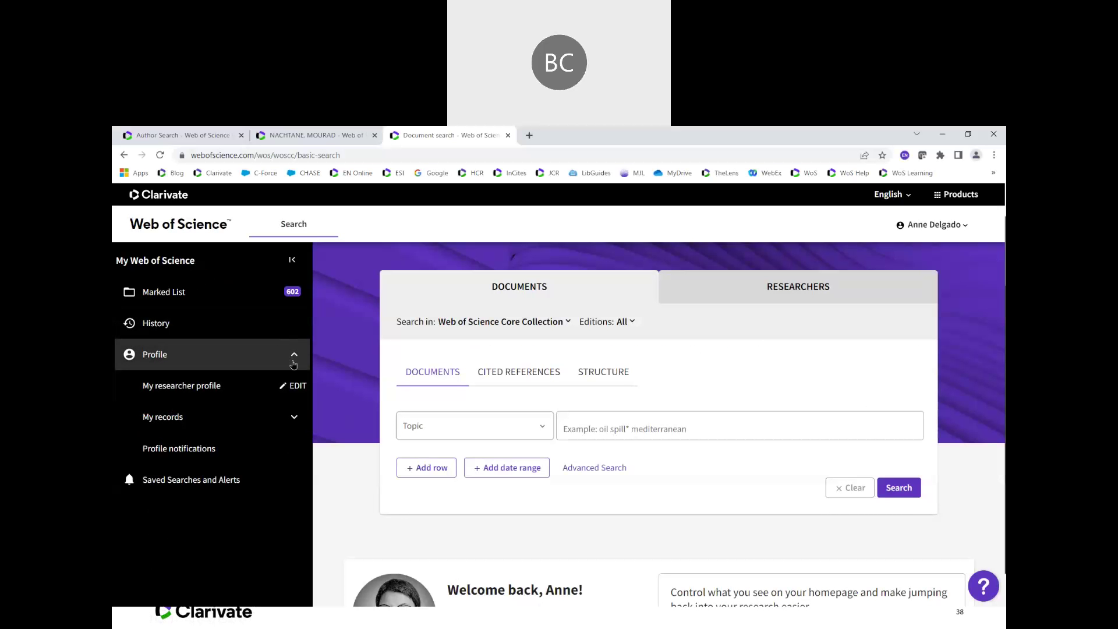
{"action": "left_click", "coordinate": [294, 419]}
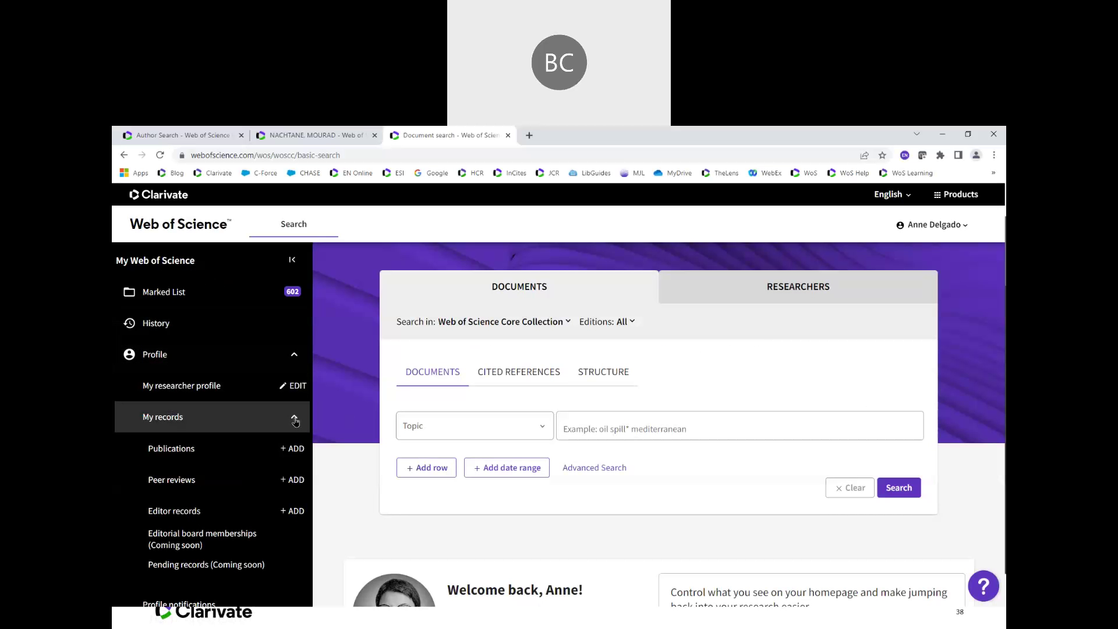
{"action": "scroll", "coordinate": [295, 422], "scroll_direction": "down", "scroll_amount": 1}
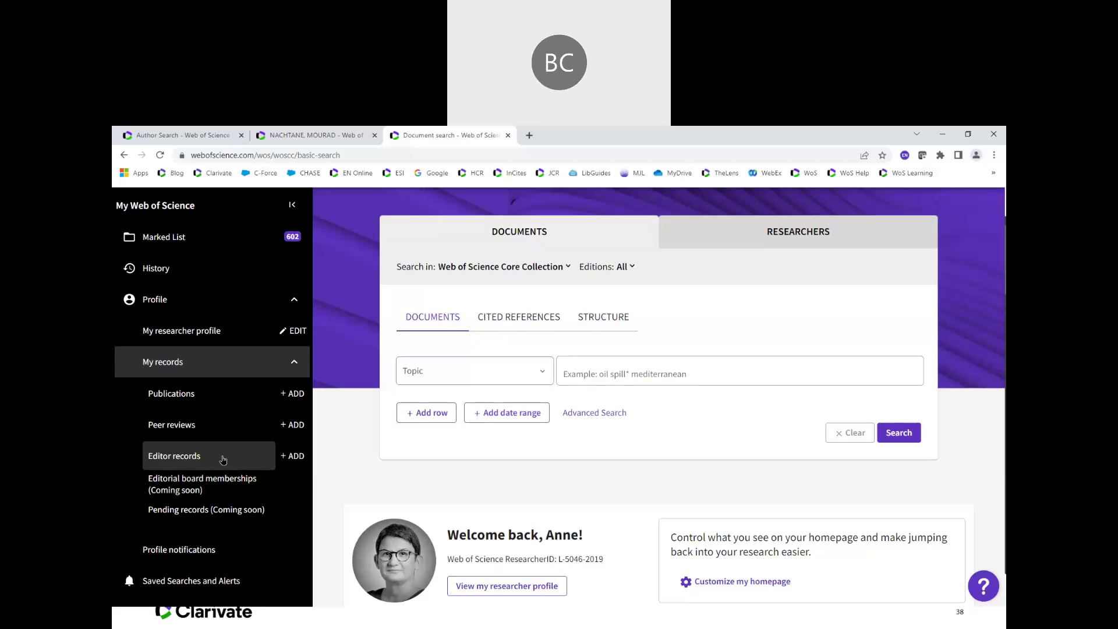
{"action": "left_click", "coordinate": [291, 393]}
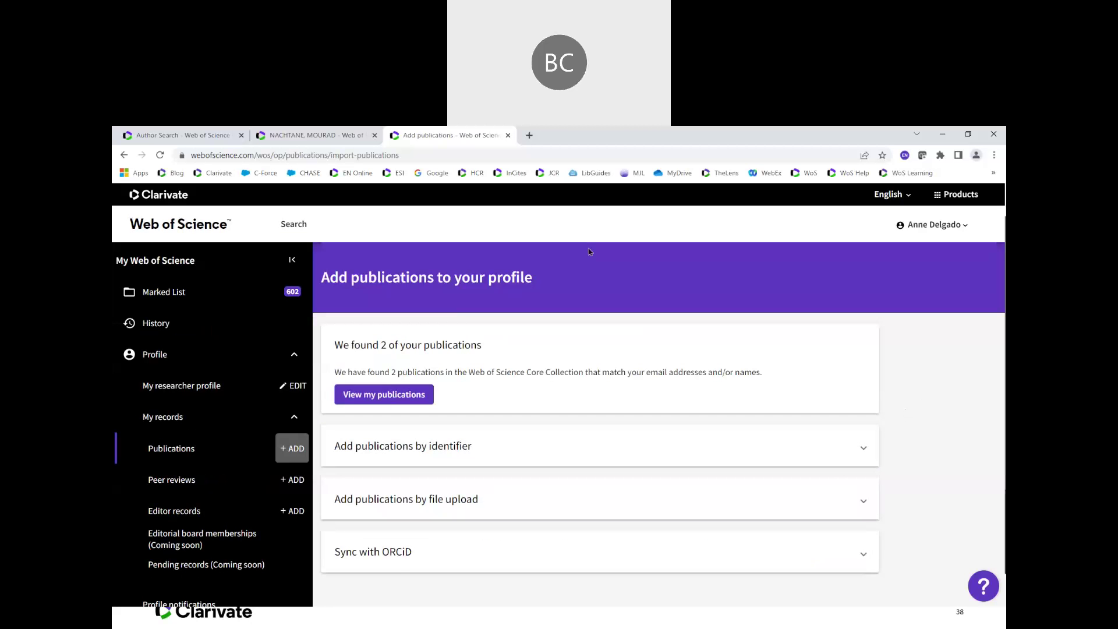
Open the suggested publications matched to the profile and examine the list and its refine options
{"action": "left_click", "coordinate": [400, 565]}
{"action": "left_click", "coordinate": [412, 395]}
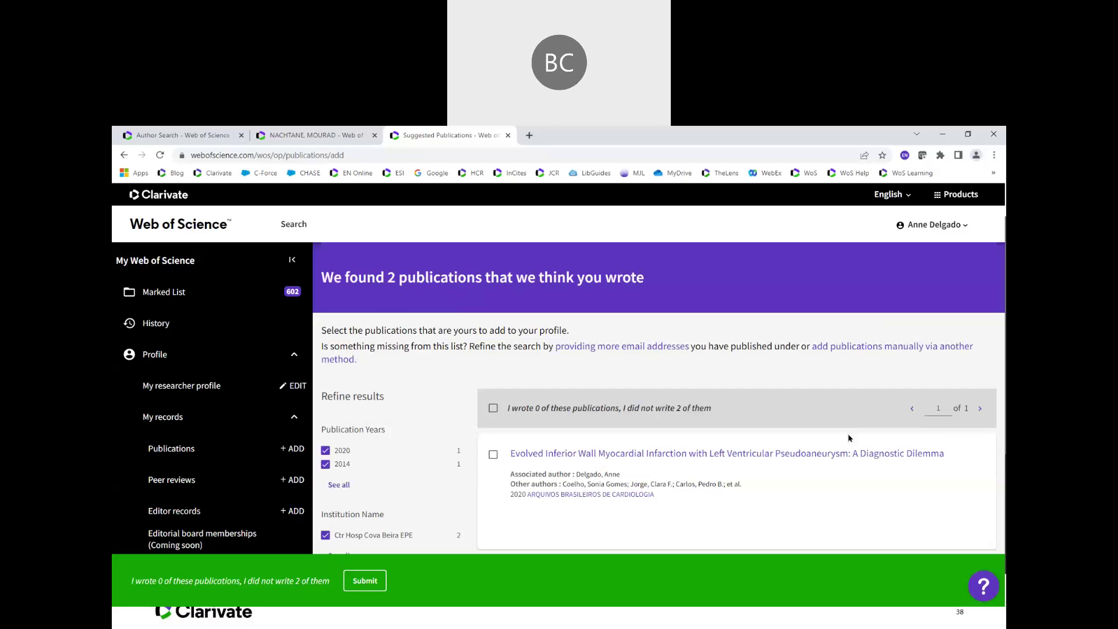
{"action": "scroll", "coordinate": [849, 438], "scroll_direction": "down", "scroll_amount": 2}
{"action": "scroll", "coordinate": [849, 438], "scroll_direction": "down", "scroll_amount": 1}
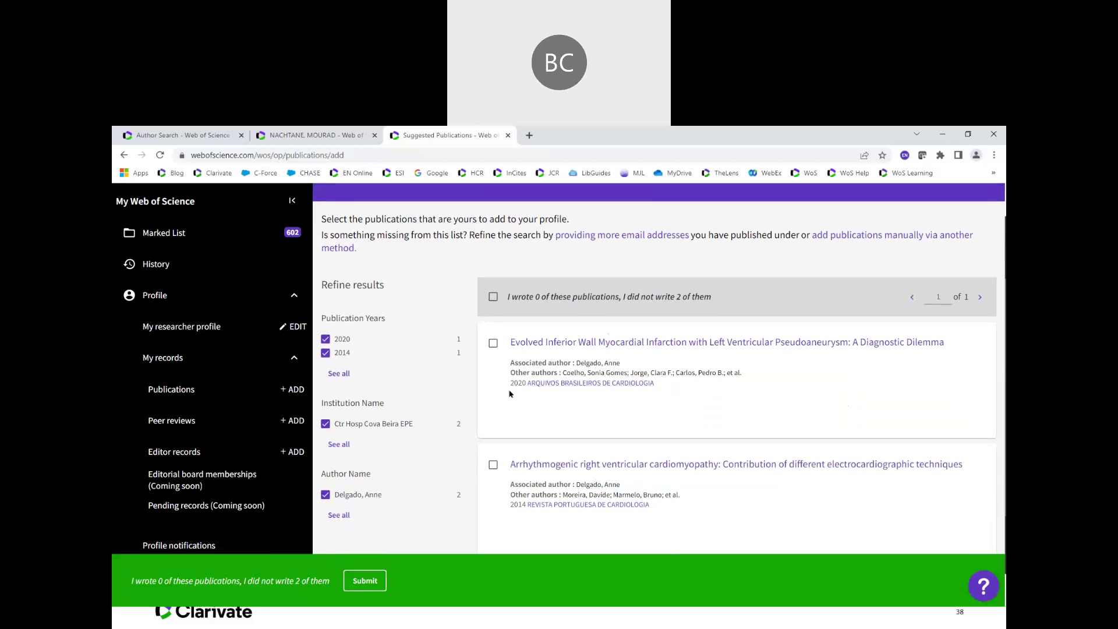
{"action": "scroll", "coordinate": [600, 410], "scroll_direction": "down", "scroll_amount": 1}
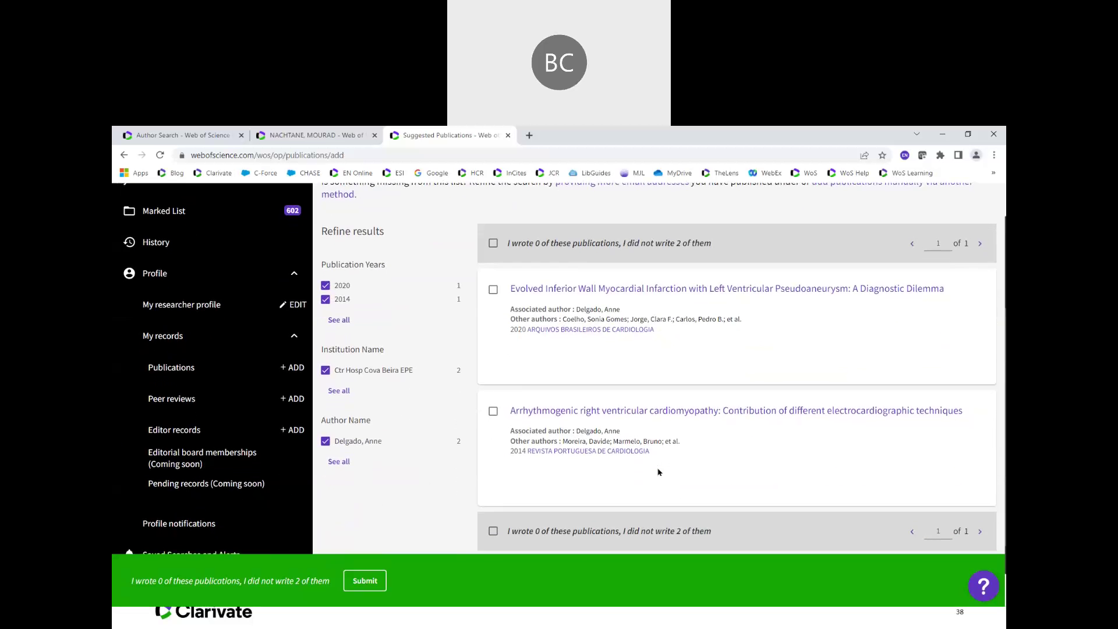
{"action": "scroll", "coordinate": [659, 471], "scroll_direction": "up", "scroll_amount": 1}
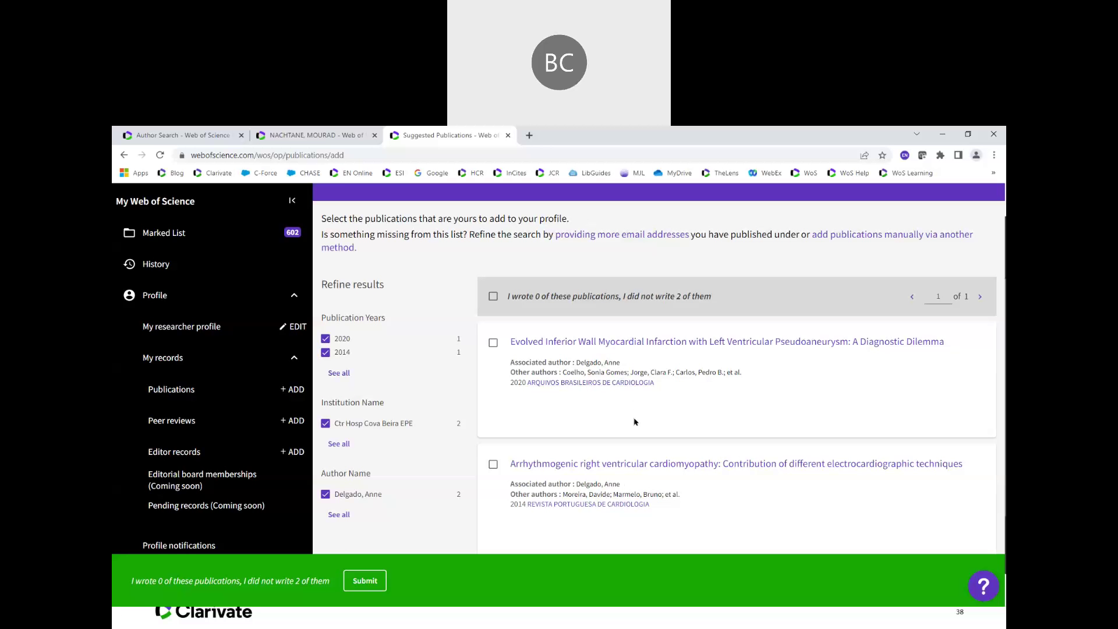
{"action": "scroll", "coordinate": [637, 407], "scroll_direction": "up", "scroll_amount": 2}
{"action": "scroll", "coordinate": [650, 447], "scroll_direction": "down", "scroll_amount": 2}
{"action": "scroll", "coordinate": [506, 349], "scroll_direction": "up", "scroll_amount": 2}
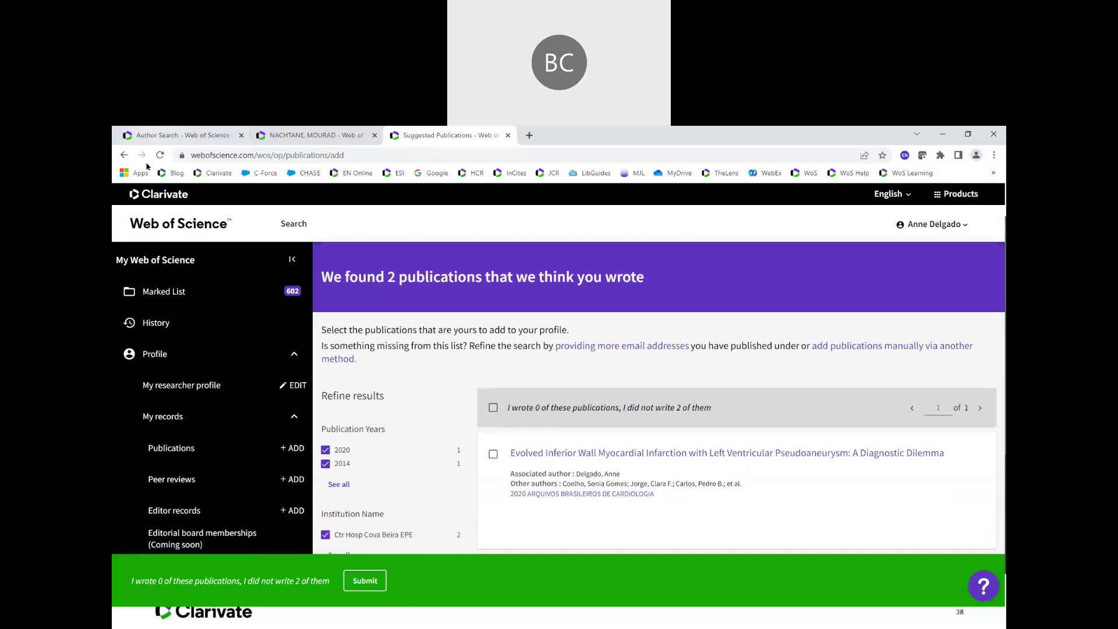
Return to the Add publications page, expand Add publications by identifier and set the identifier type to Web of Science accession number
{"action": "left_click", "coordinate": [125, 155]}
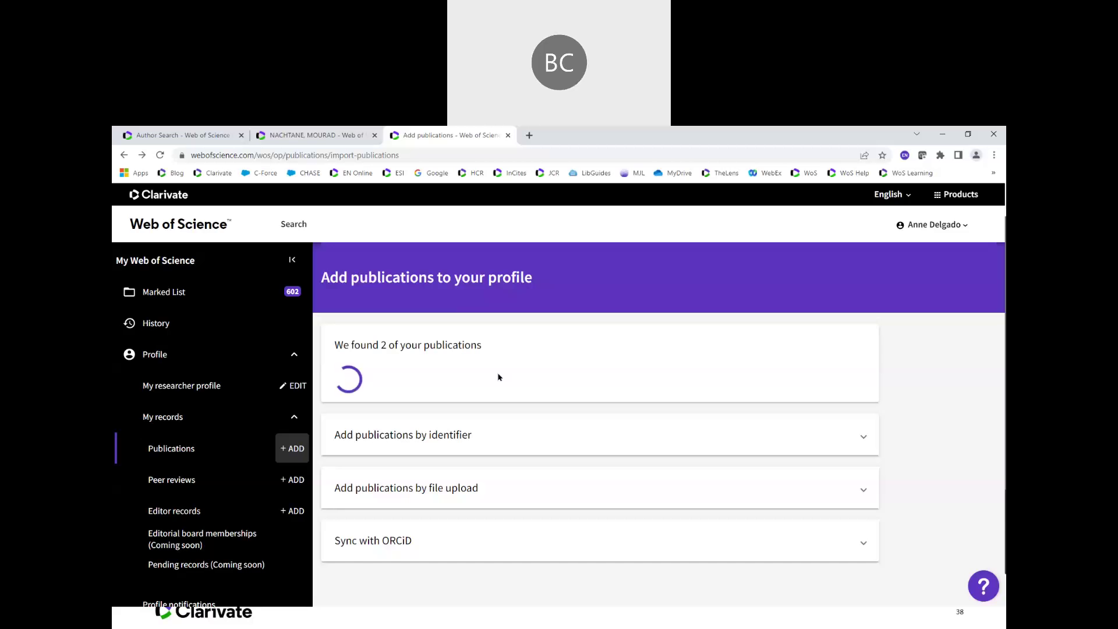
{"action": "scroll", "coordinate": [504, 402], "scroll_direction": "down", "scroll_amount": 1}
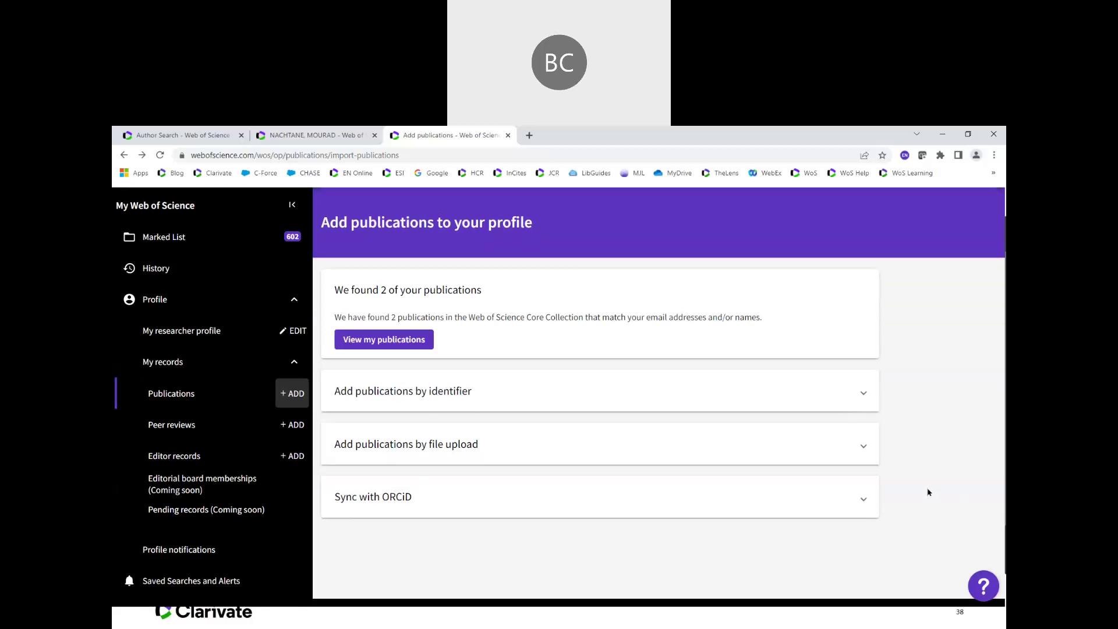
{"action": "left_click", "coordinate": [862, 393]}
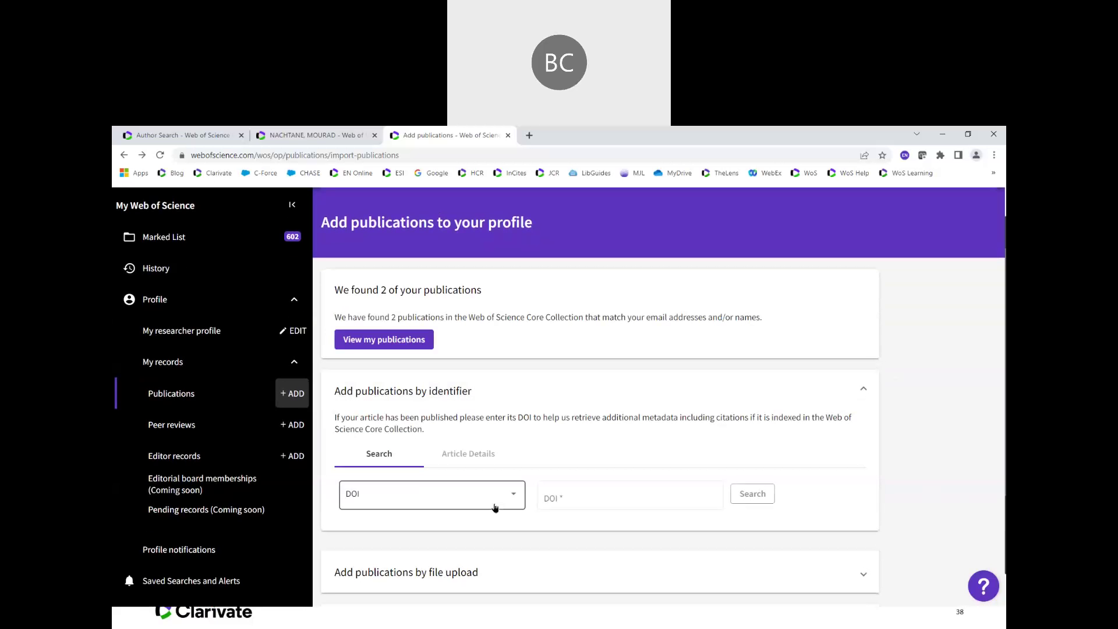
{"action": "left_click", "coordinate": [516, 499]}
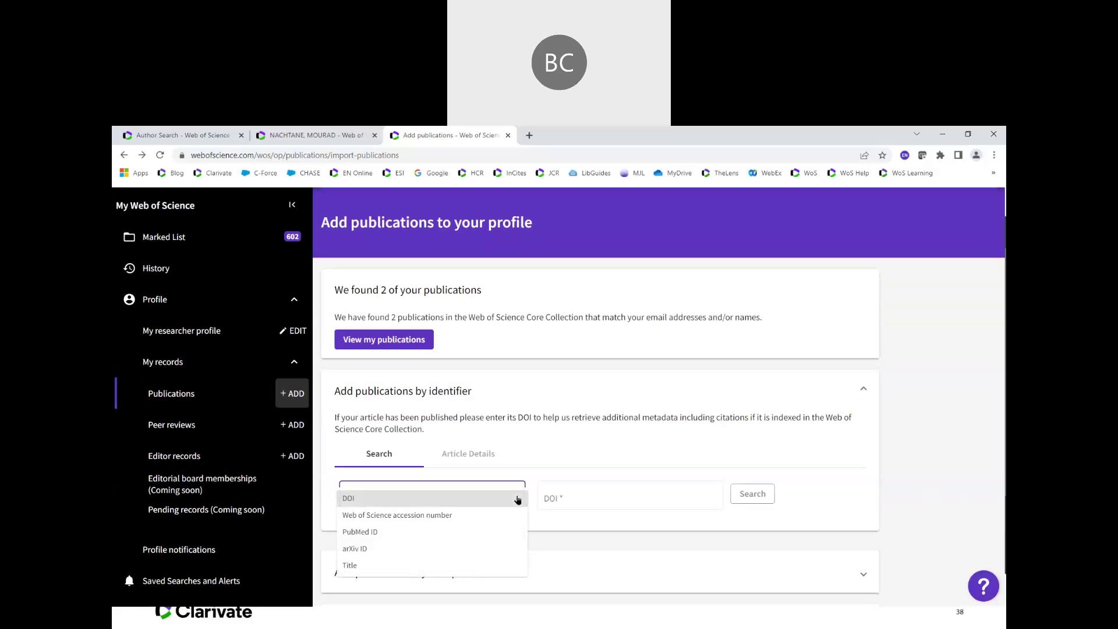
{"action": "left_click", "coordinate": [496, 518]}
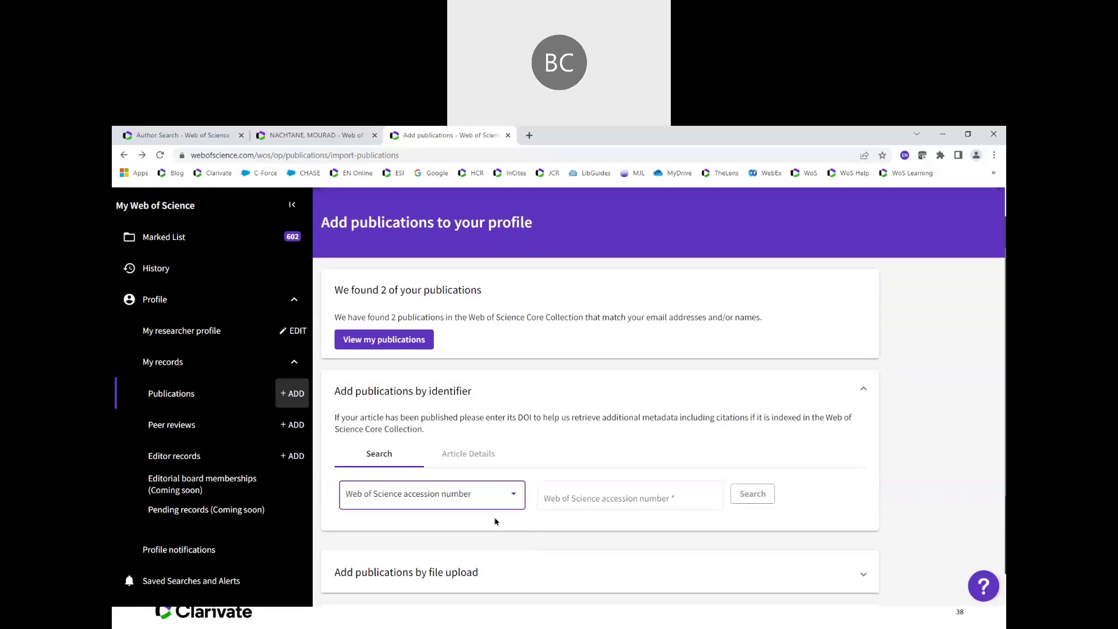
From the claimed author record, open "Strain rate effects on the dynamic compressive response and the failure behavior of polyester matrix" in a new tab
{"action": "left_click", "coordinate": [334, 140]}
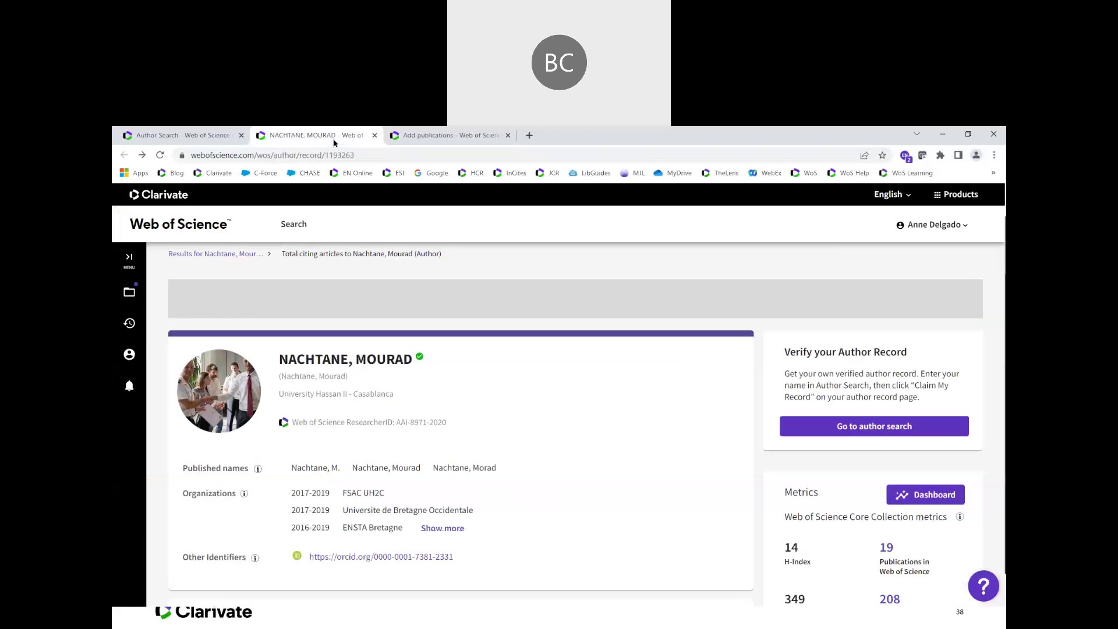
{"action": "scroll", "coordinate": [312, 363], "scroll_direction": "down", "scroll_amount": 1}
{"action": "scroll", "coordinate": [311, 362], "scroll_direction": "down", "scroll_amount": 3}
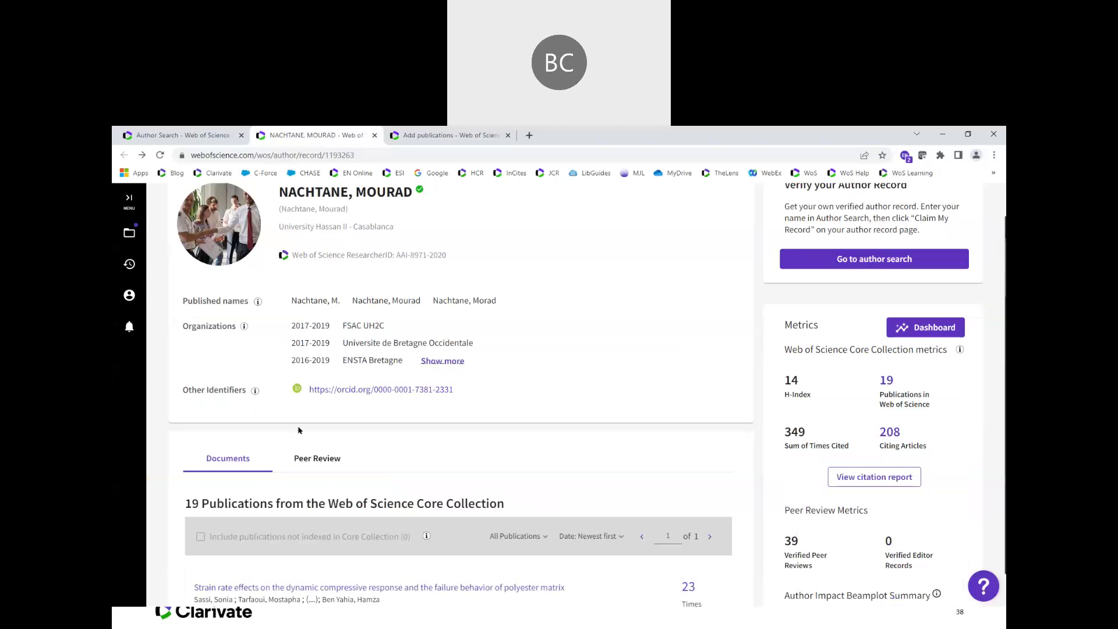
{"action": "left_click", "coordinate": [198, 140]}
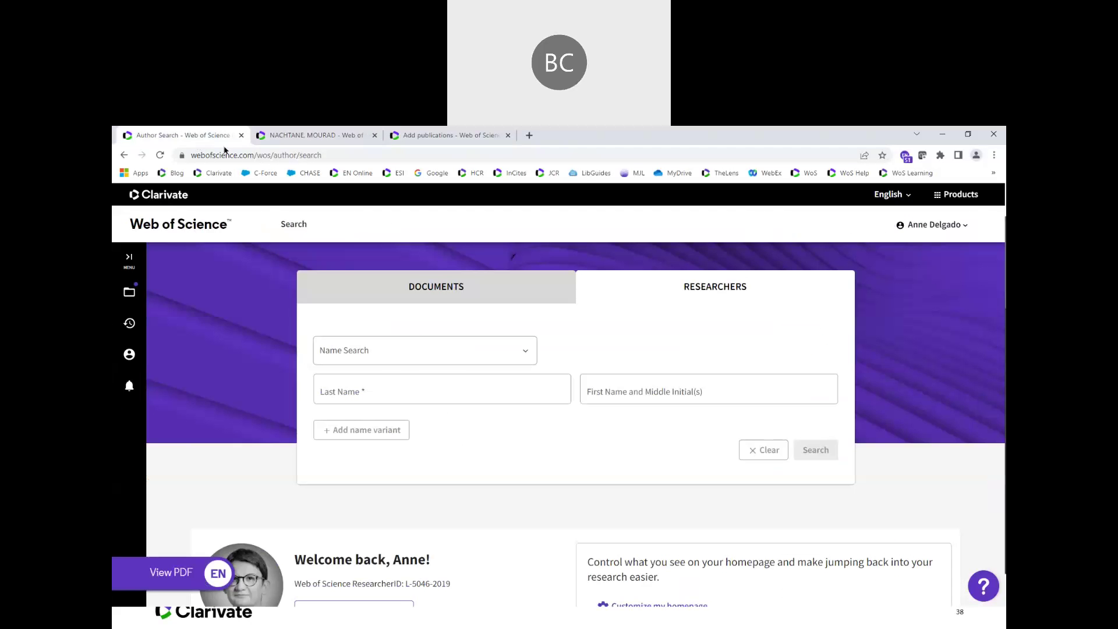
{"action": "left_click", "coordinate": [308, 135]}
{"action": "scroll", "coordinate": [373, 470], "scroll_direction": "down", "scroll_amount": 2}
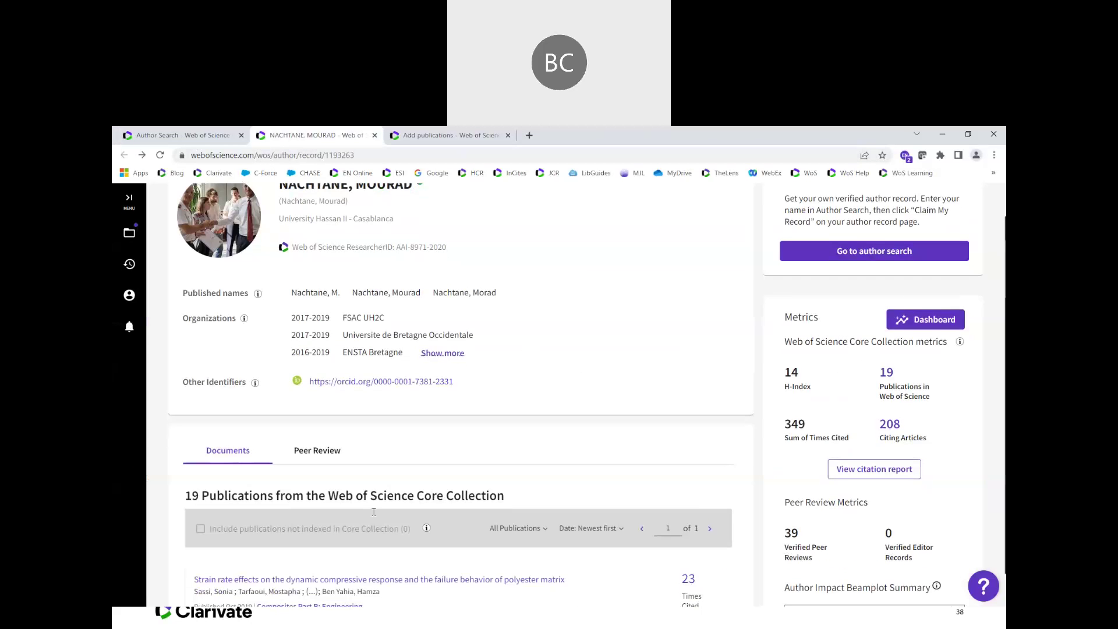
{"action": "right_click", "coordinate": [381, 476]}
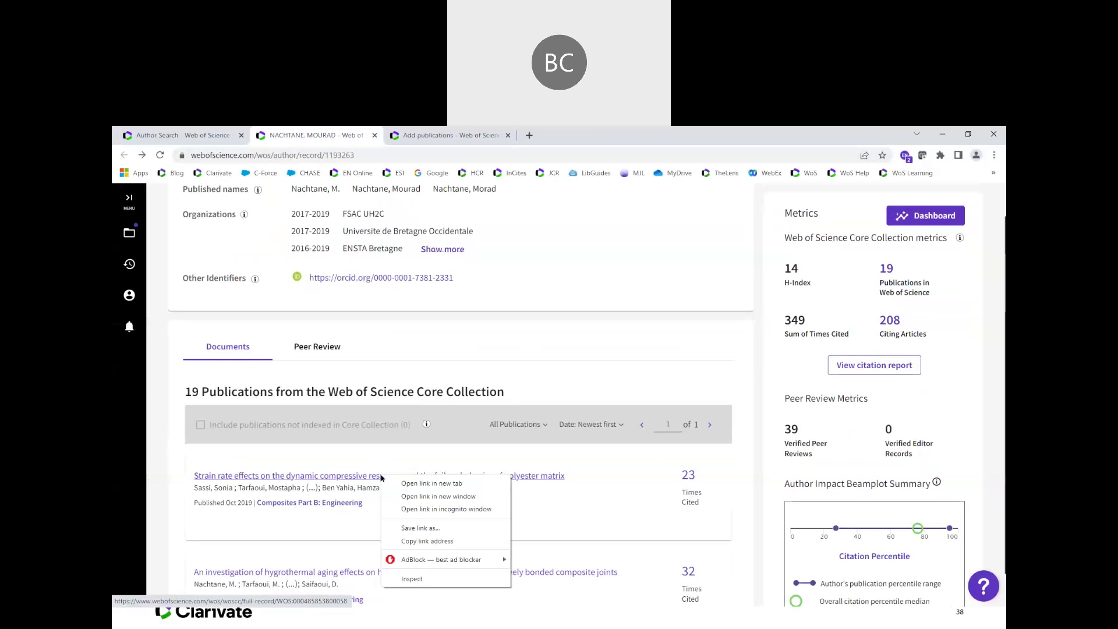
{"action": "left_click", "coordinate": [411, 483]}
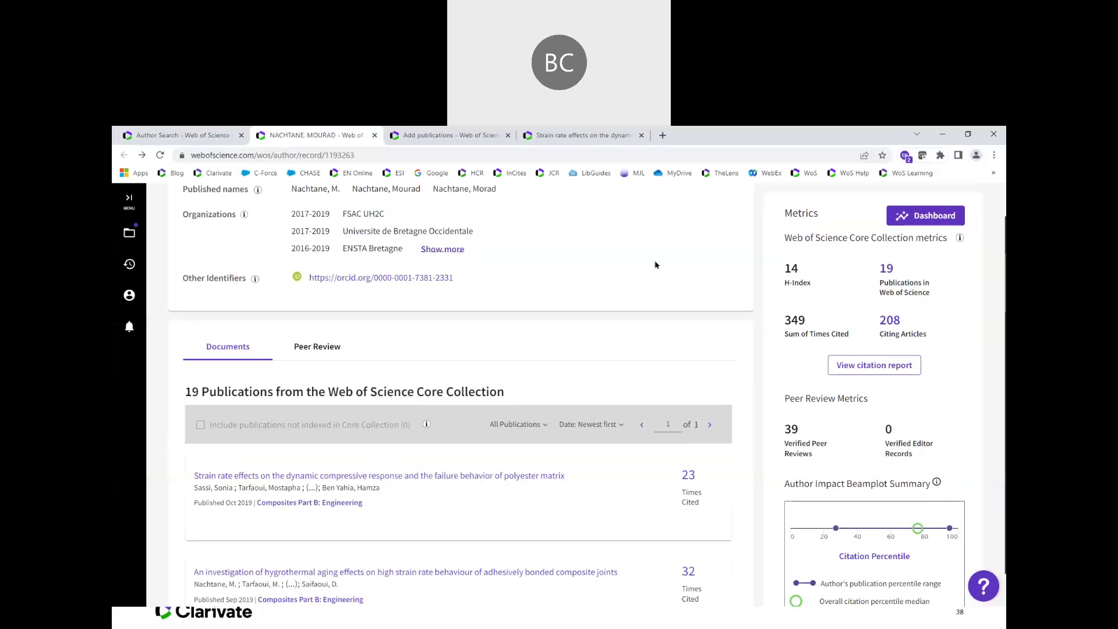
{"action": "left_click", "coordinate": [603, 134]}
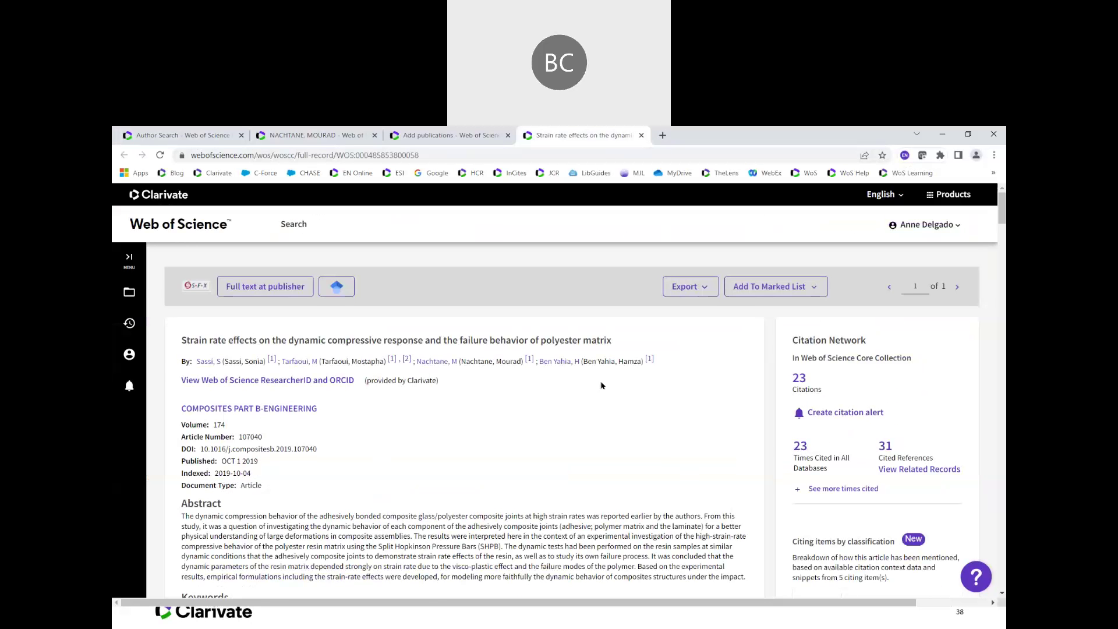
{"action": "scroll", "coordinate": [601, 385], "scroll_direction": "down", "scroll_amount": 1}
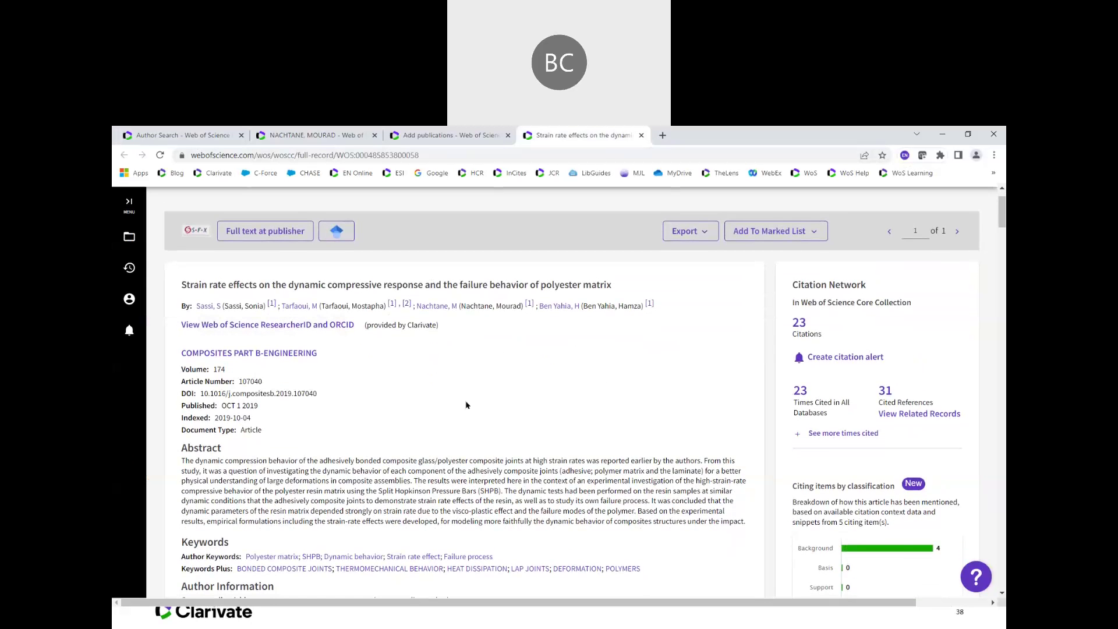
{"action": "scroll", "coordinate": [465, 405], "scroll_direction": "up", "scroll_amount": 1}
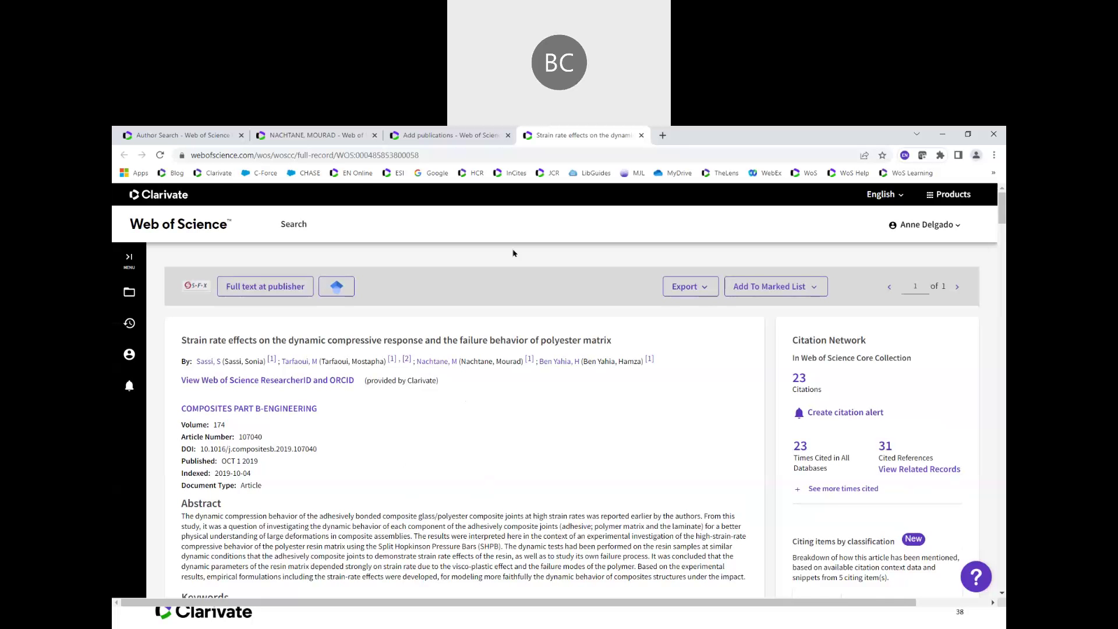
{"action": "left_click", "coordinate": [437, 153]}
{"action": "left_click_drag", "start_coordinate": [431, 153], "coordinate": [339, 172]}
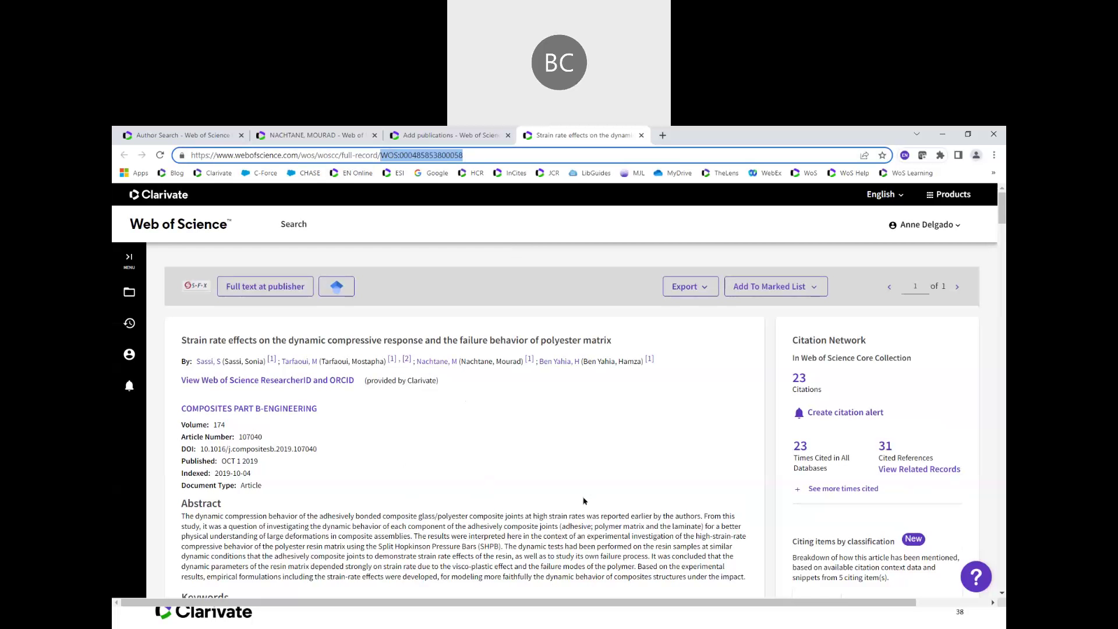
Show more data fields in the full record and highlight the accession number under Document Information
{"action": "scroll", "coordinate": [541, 429], "scroll_direction": "down", "scroll_amount": 4}
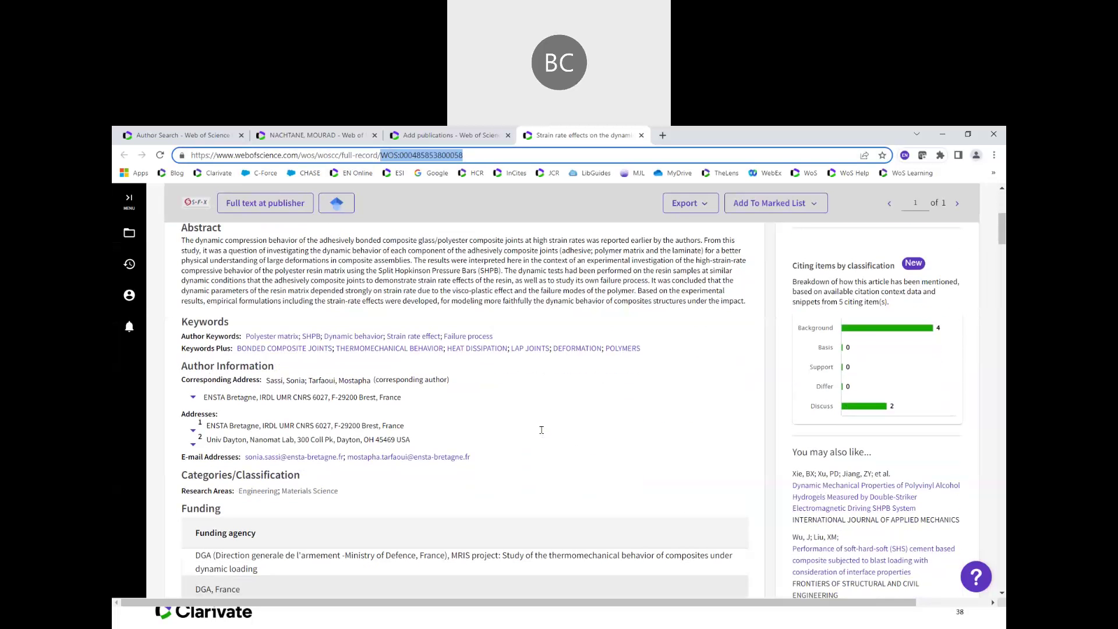
{"action": "scroll", "coordinate": [525, 443], "scroll_direction": "down", "scroll_amount": 4}
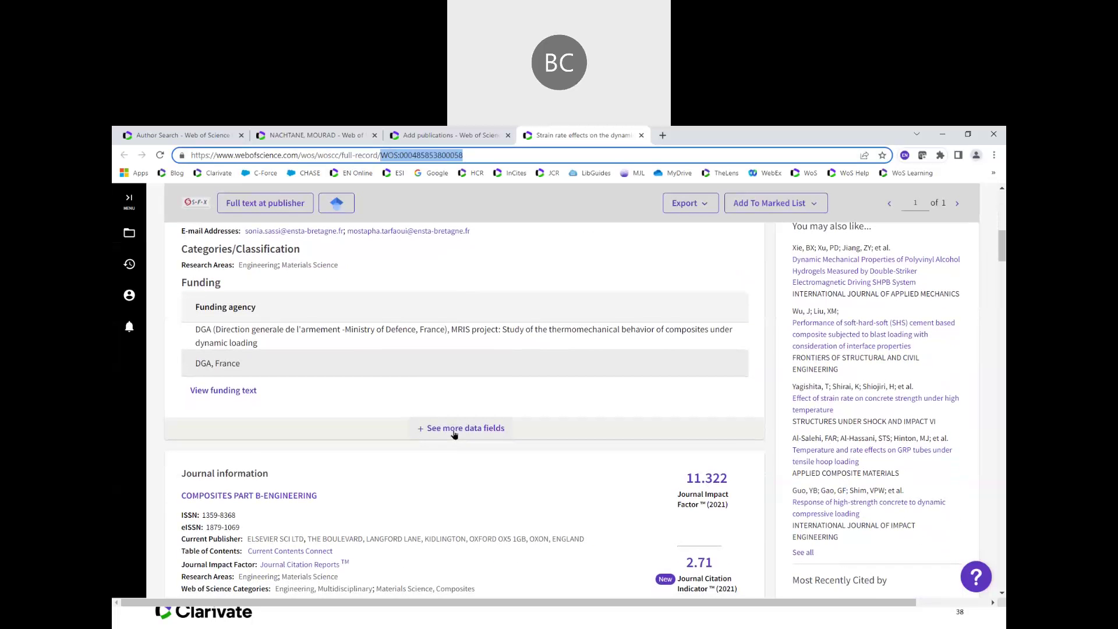
{"action": "left_click", "coordinate": [453, 431]}
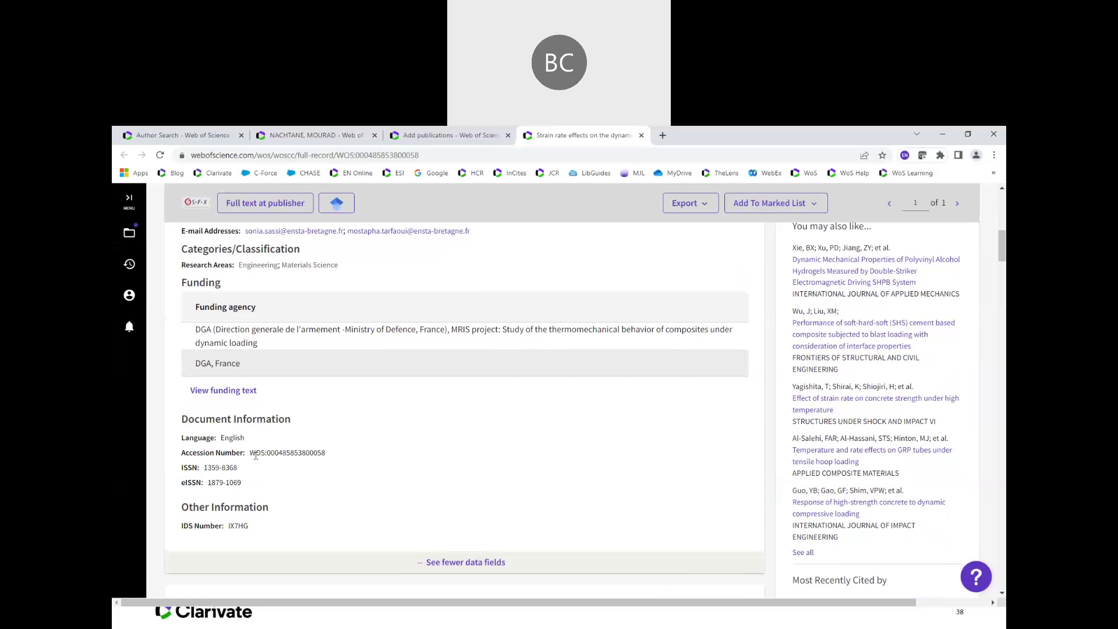
{"action": "left_click_drag", "start_coordinate": [249, 452], "coordinate": [328, 461]}
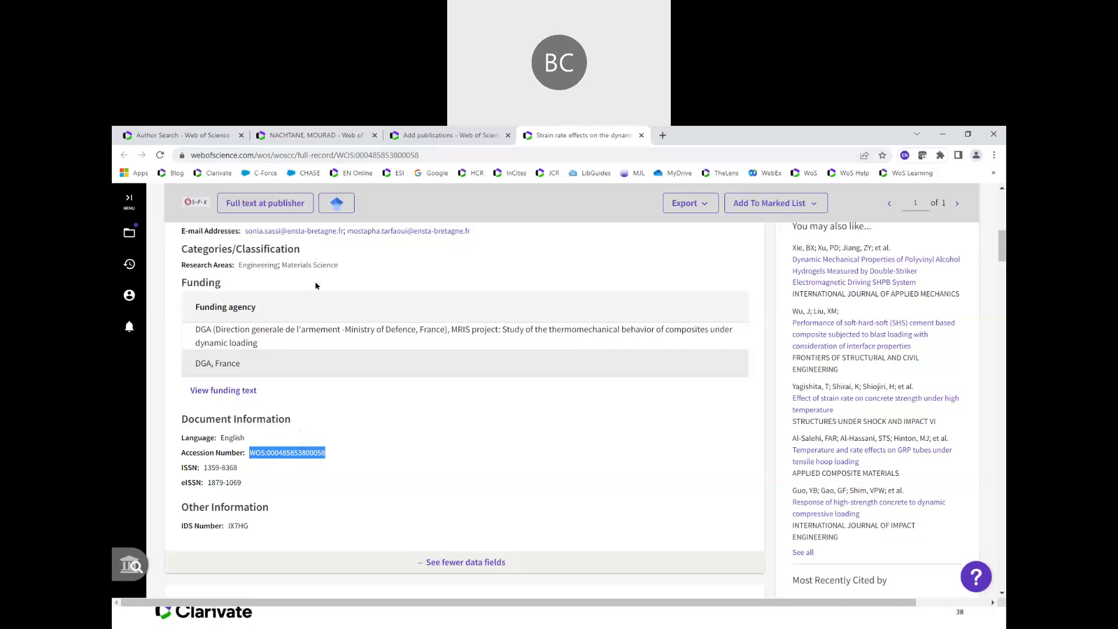
Return to the Add publications page, view the file upload and Sync with ORCiD options, and collapse the sections
{"action": "left_click", "coordinate": [464, 139]}
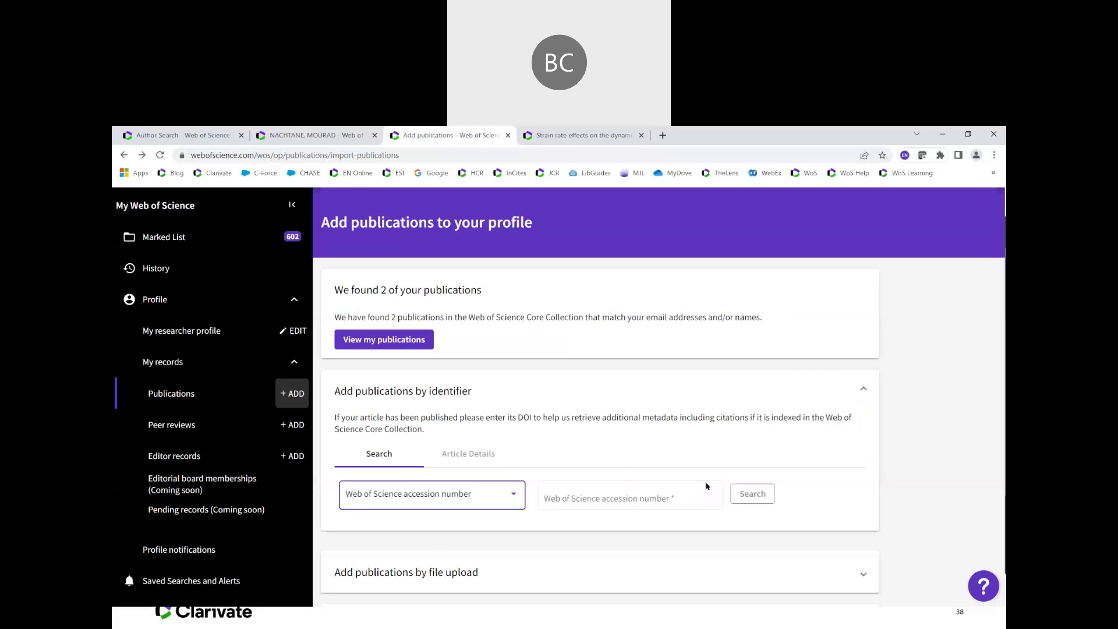
{"action": "scroll", "coordinate": [894, 472], "scroll_direction": "down", "scroll_amount": 2}
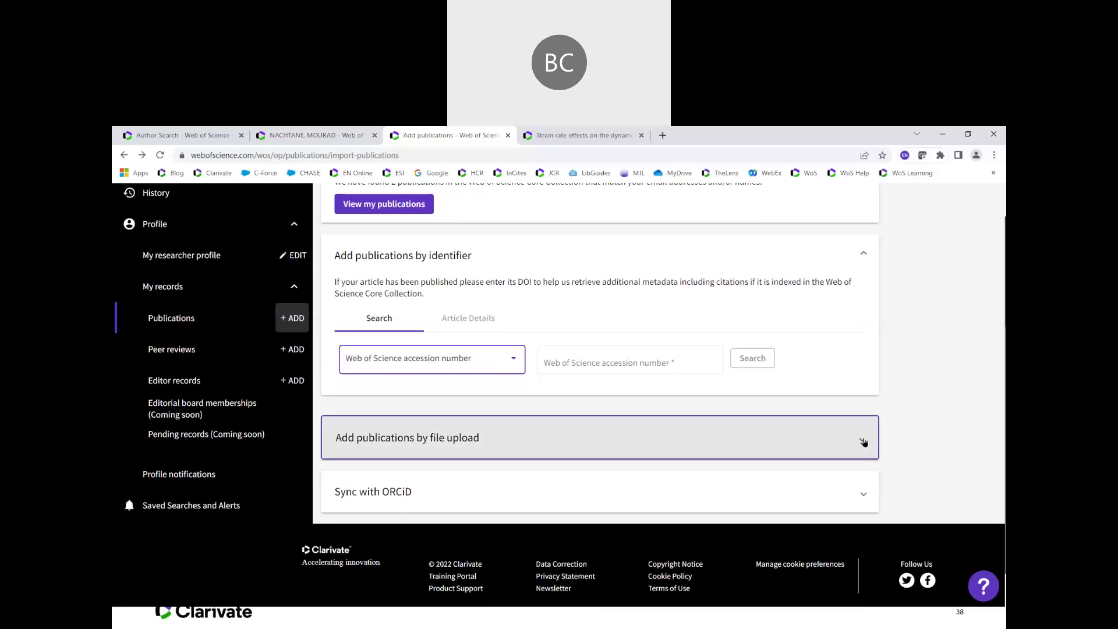
{"action": "left_click", "coordinate": [868, 441]}
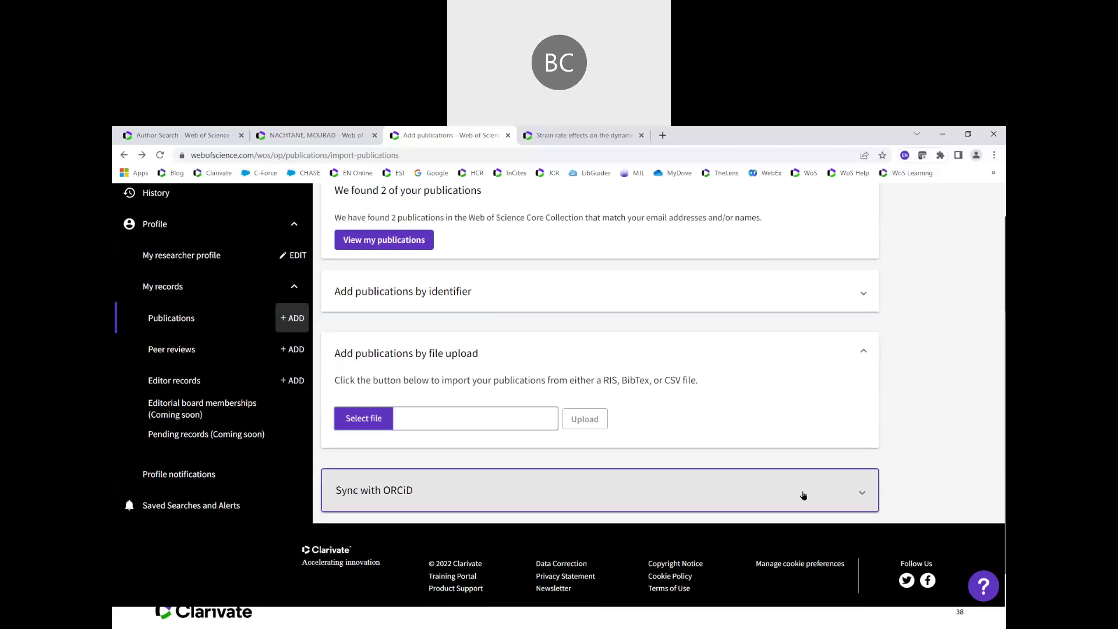
{"action": "left_click", "coordinate": [867, 492]}
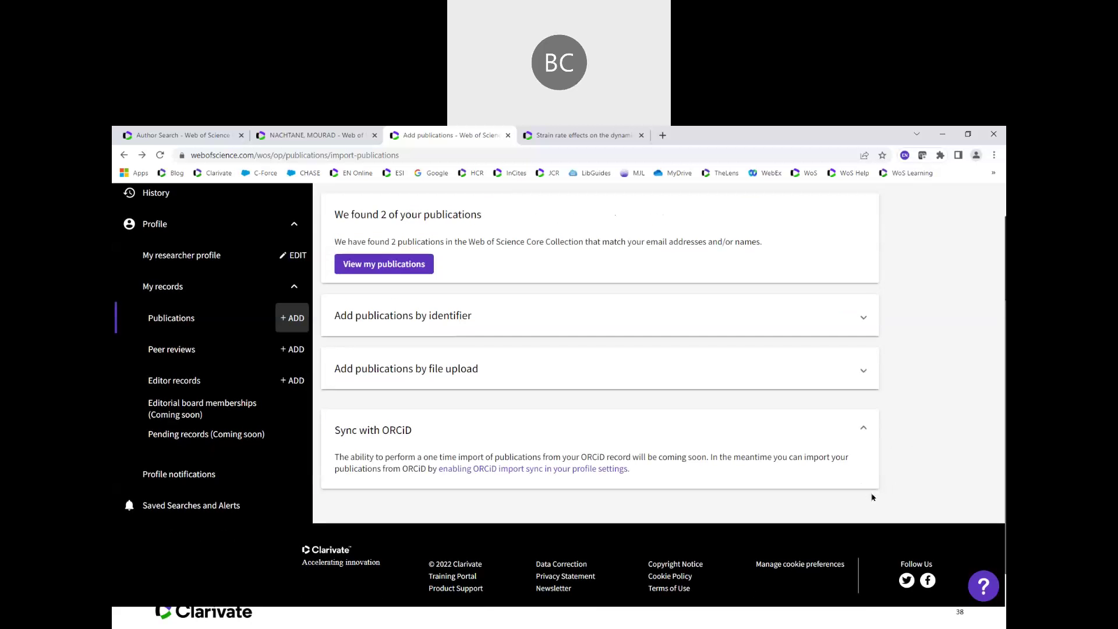
{"action": "left_click", "coordinate": [863, 431]}
{"action": "scroll", "coordinate": [936, 473], "scroll_direction": "up", "scroll_amount": 1}
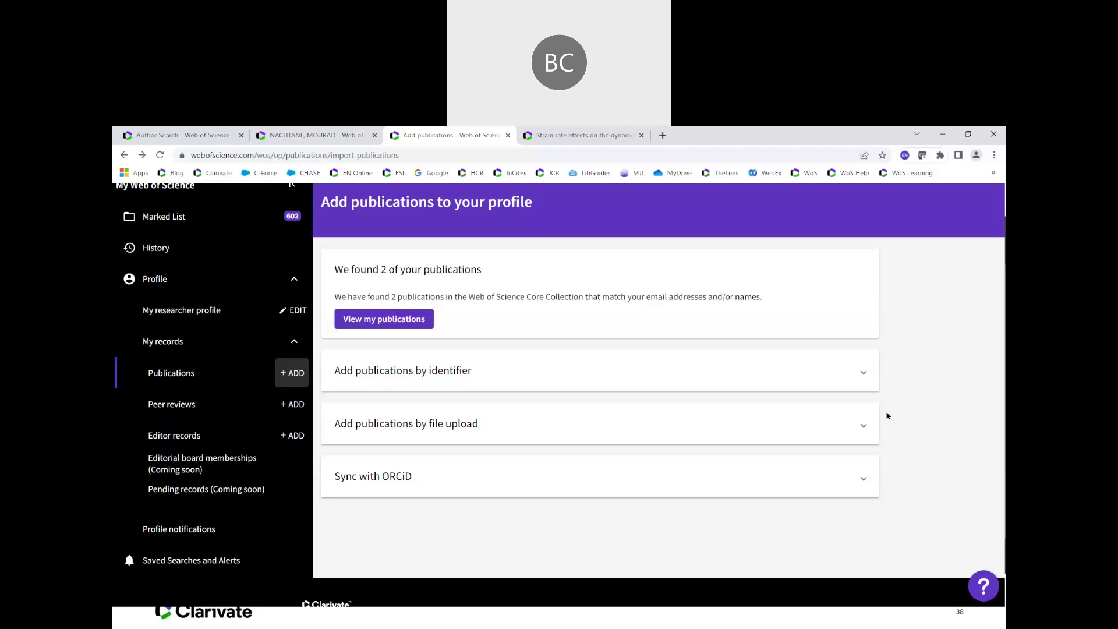
Open the profile notifications and look through the list of messages
{"action": "left_click", "coordinate": [190, 530]}
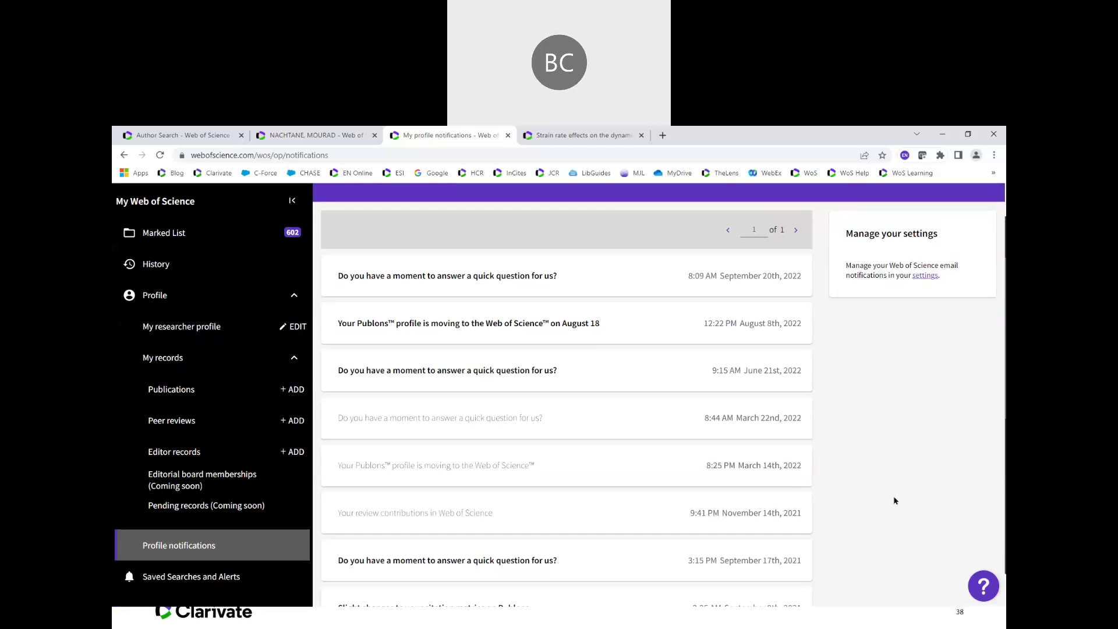
{"action": "scroll", "coordinate": [895, 501], "scroll_direction": "up", "scroll_amount": 2}
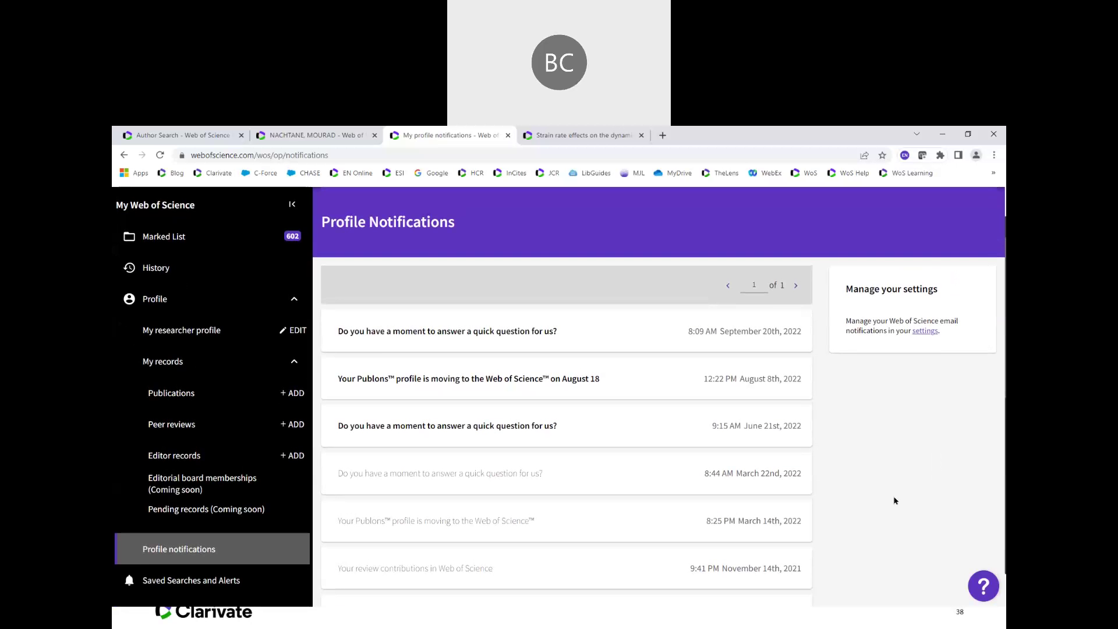
{"action": "scroll", "coordinate": [895, 500], "scroll_direction": "down", "scroll_amount": 2}
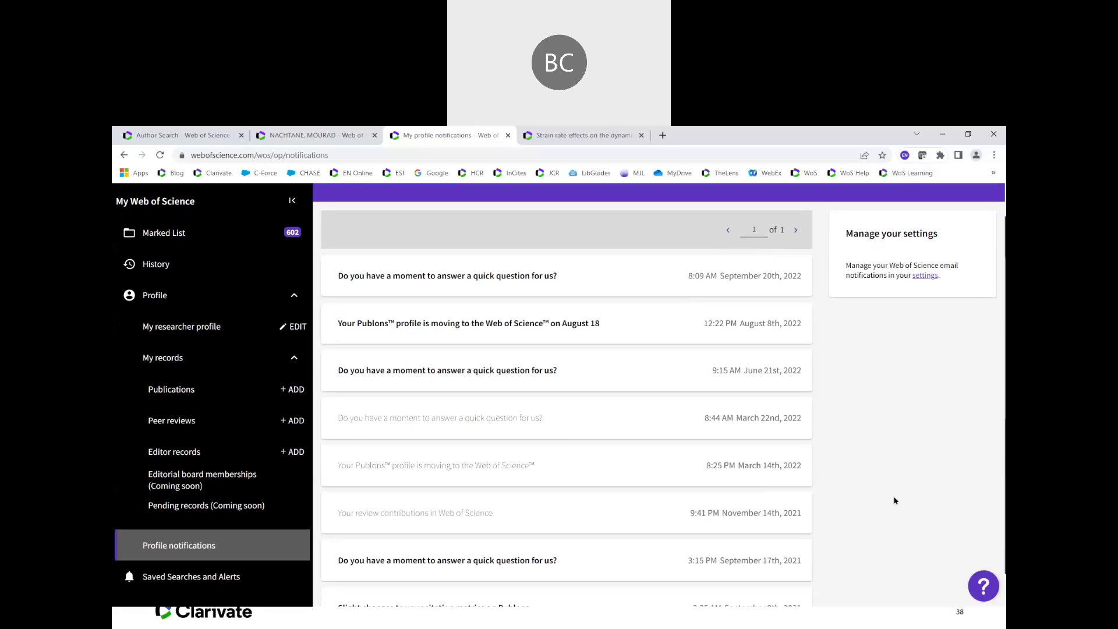
{"action": "scroll", "coordinate": [895, 500], "scroll_direction": "down", "scroll_amount": 3}
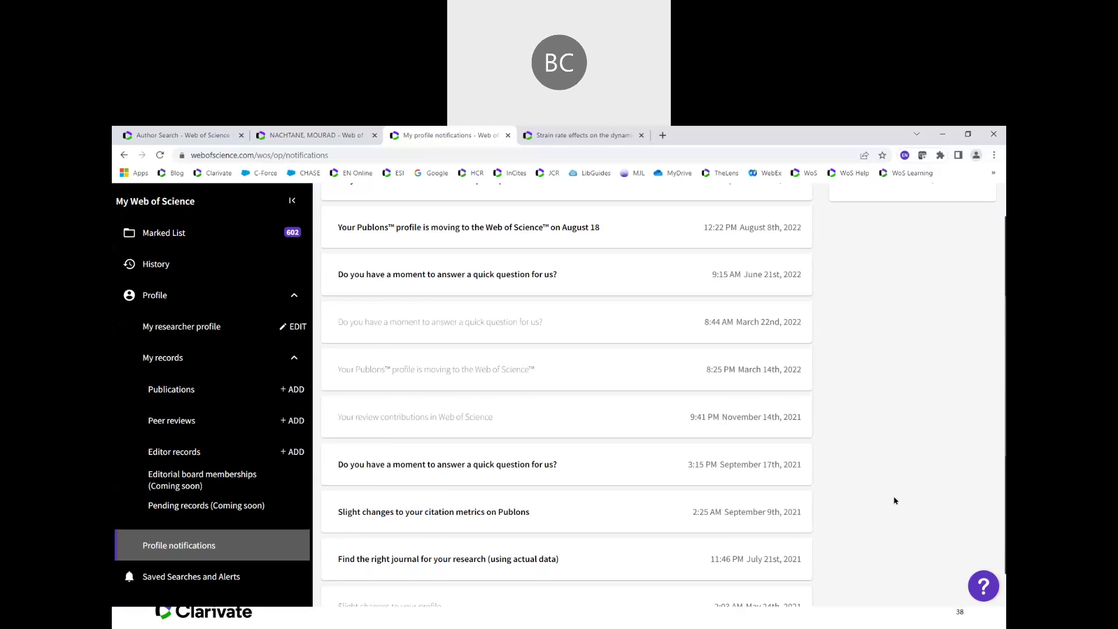
{"action": "scroll", "coordinate": [895, 501], "scroll_direction": "up", "scroll_amount": 5}
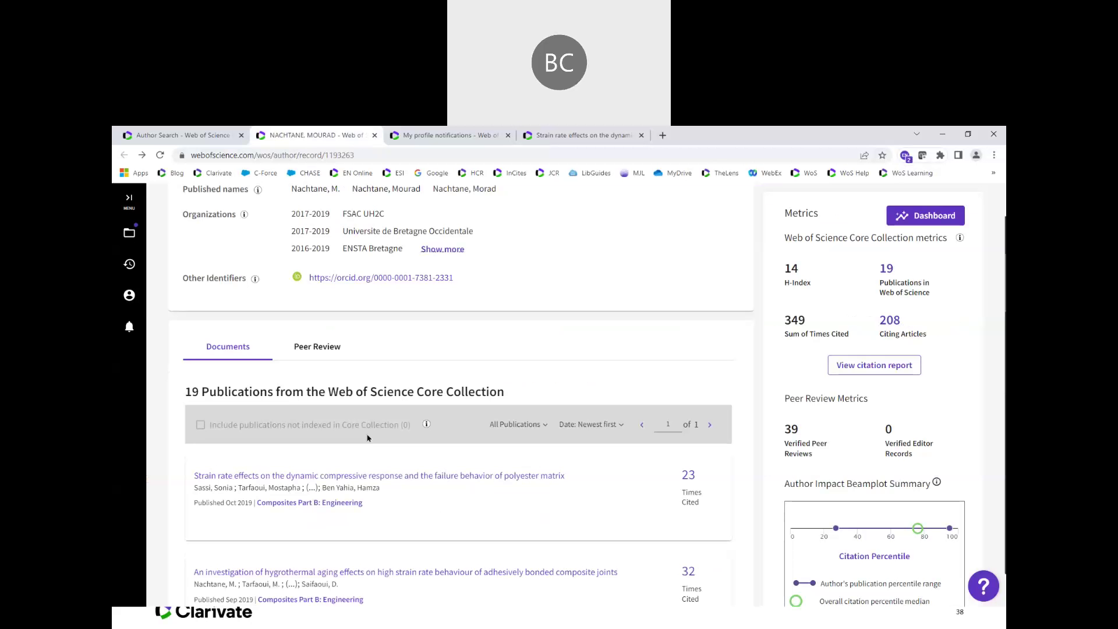
Go back to the claimed author record and examine its header, published names, organizations, identifiers and metrics
{"action": "scroll", "coordinate": [445, 483], "scroll_direction": "up", "scroll_amount": 1}
{"action": "scroll", "coordinate": [445, 484], "scroll_direction": "up", "scroll_amount": 1}
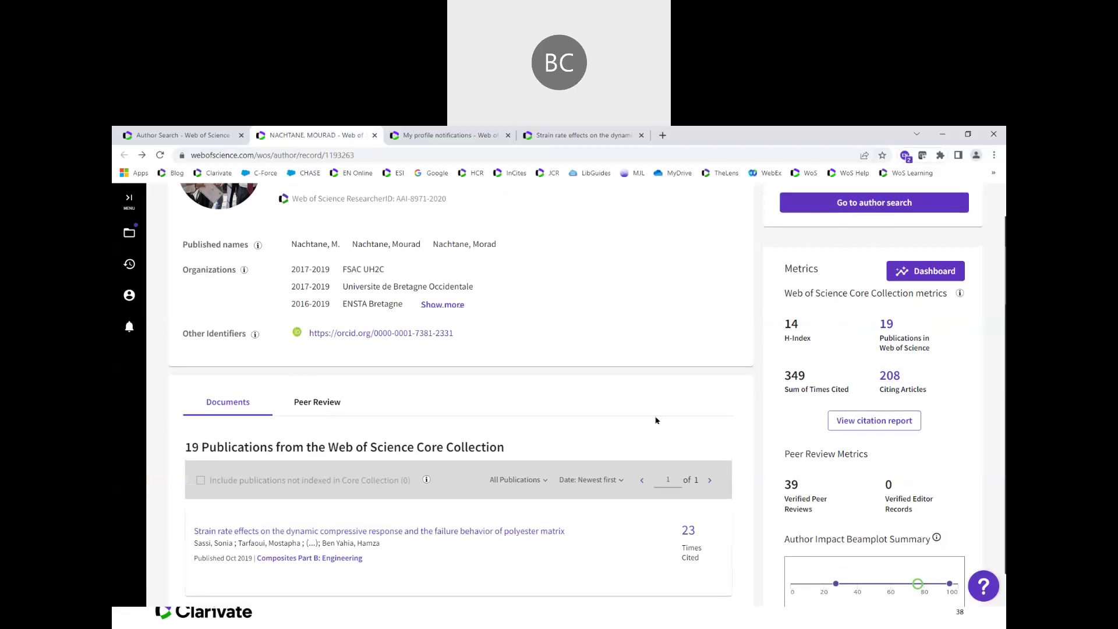
{"action": "scroll", "coordinate": [654, 419], "scroll_direction": "up", "scroll_amount": 2}
{"action": "scroll", "coordinate": [618, 408], "scroll_direction": "up", "scroll_amount": 3}
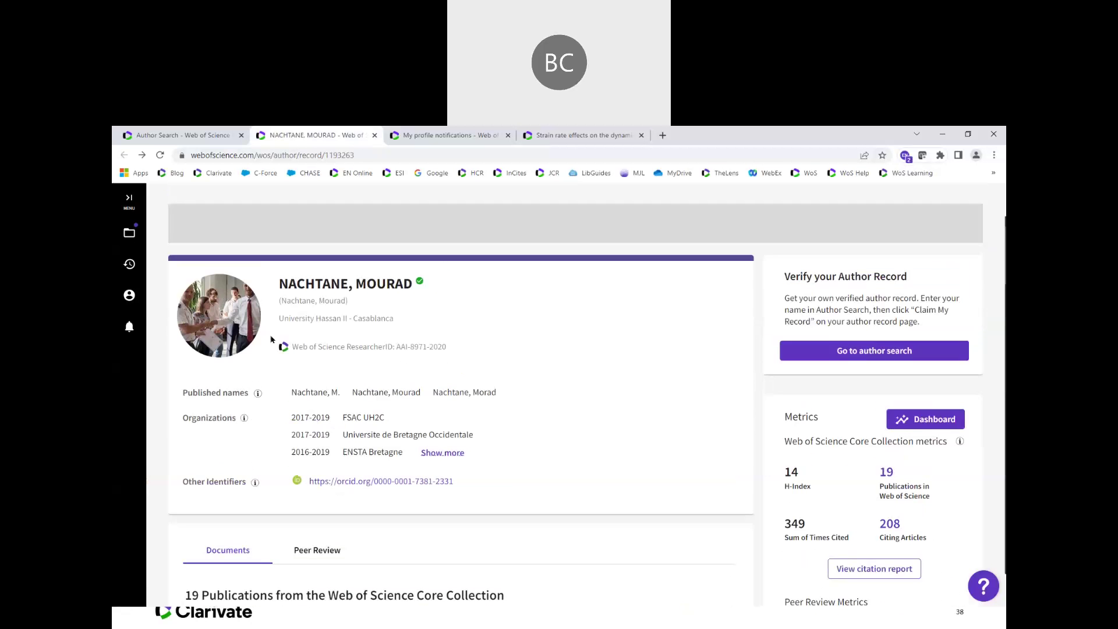
{"action": "scroll", "coordinate": [542, 496], "scroll_direction": "down", "scroll_amount": 2}
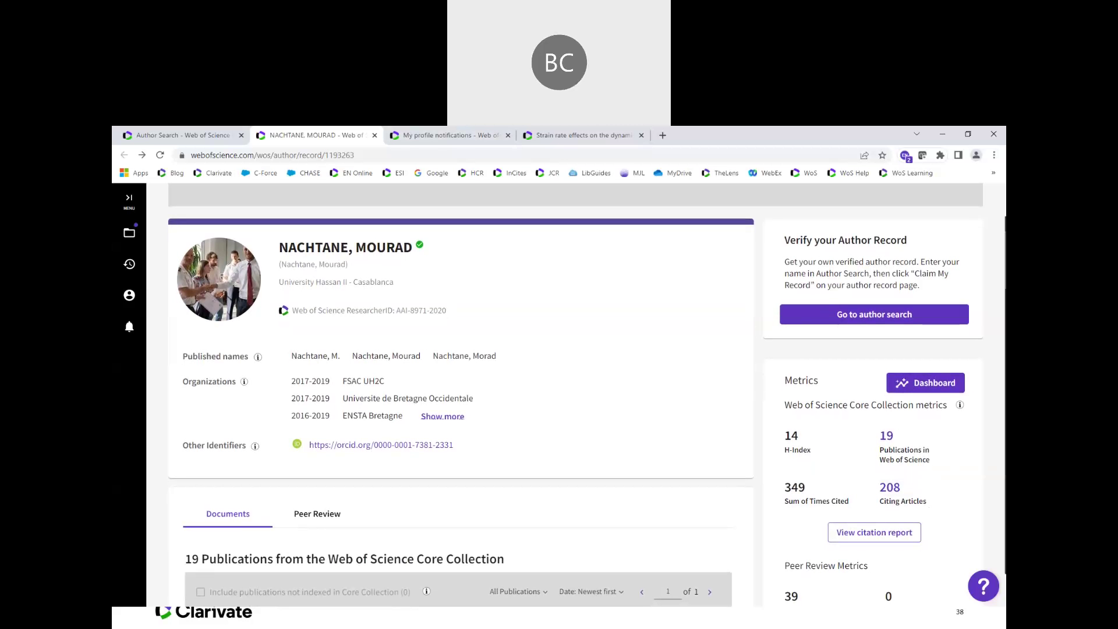
{"action": "scroll", "coordinate": [460, 378], "scroll_direction": "down", "scroll_amount": 1}
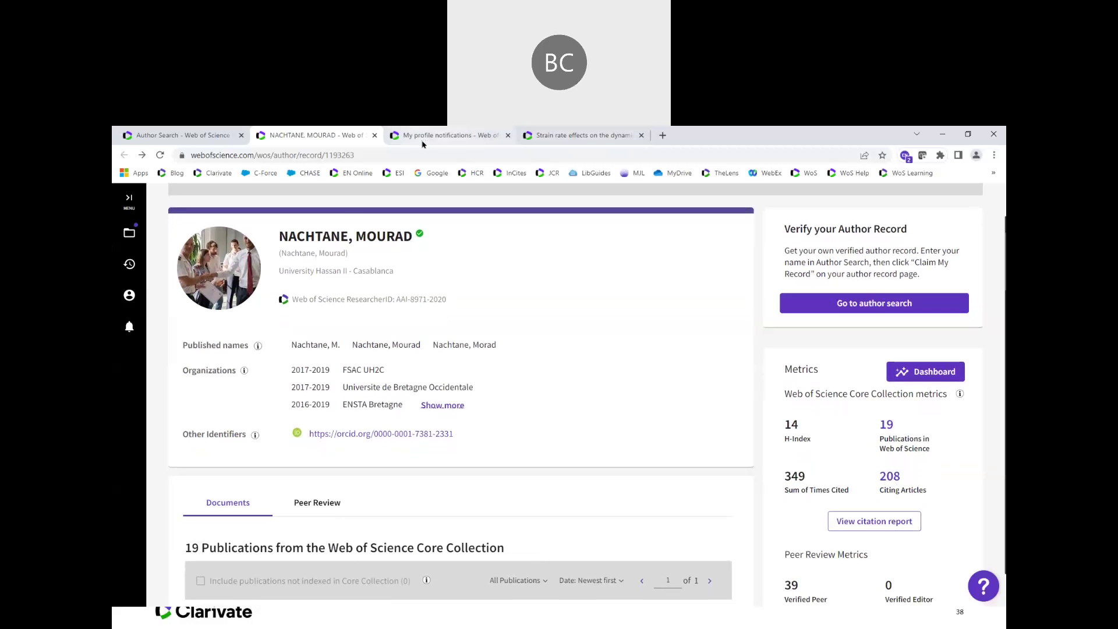
Return to the profile notifications page and open the researcher profile for editing
{"action": "left_click", "coordinate": [423, 138]}
{"action": "scroll", "coordinate": [890, 491], "scroll_direction": "up", "scroll_amount": 1}
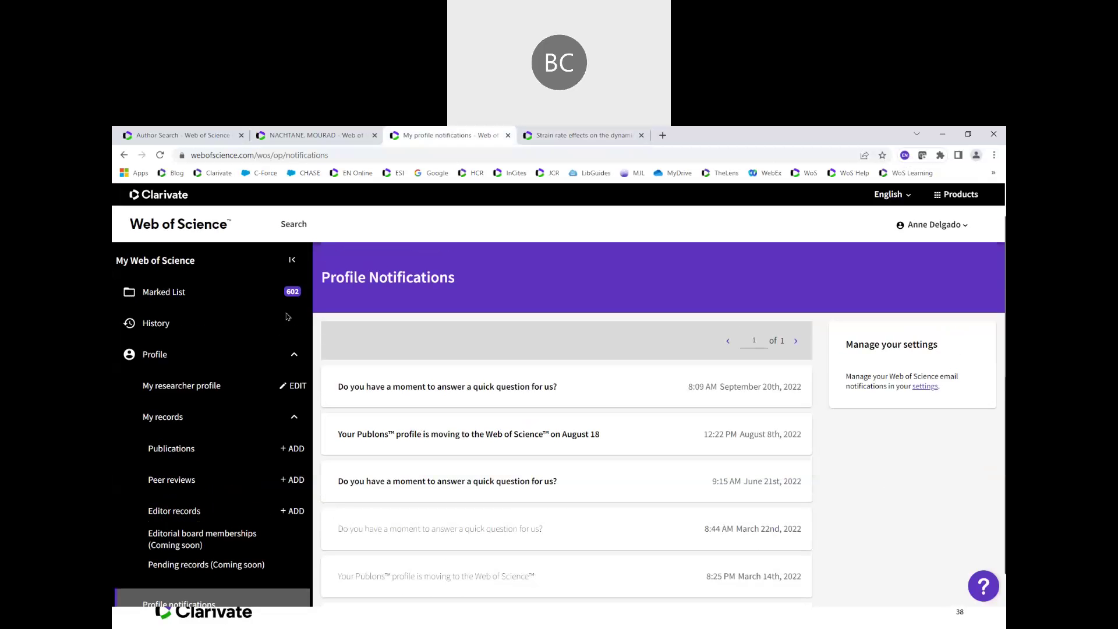
{"action": "left_click", "coordinate": [184, 396]}
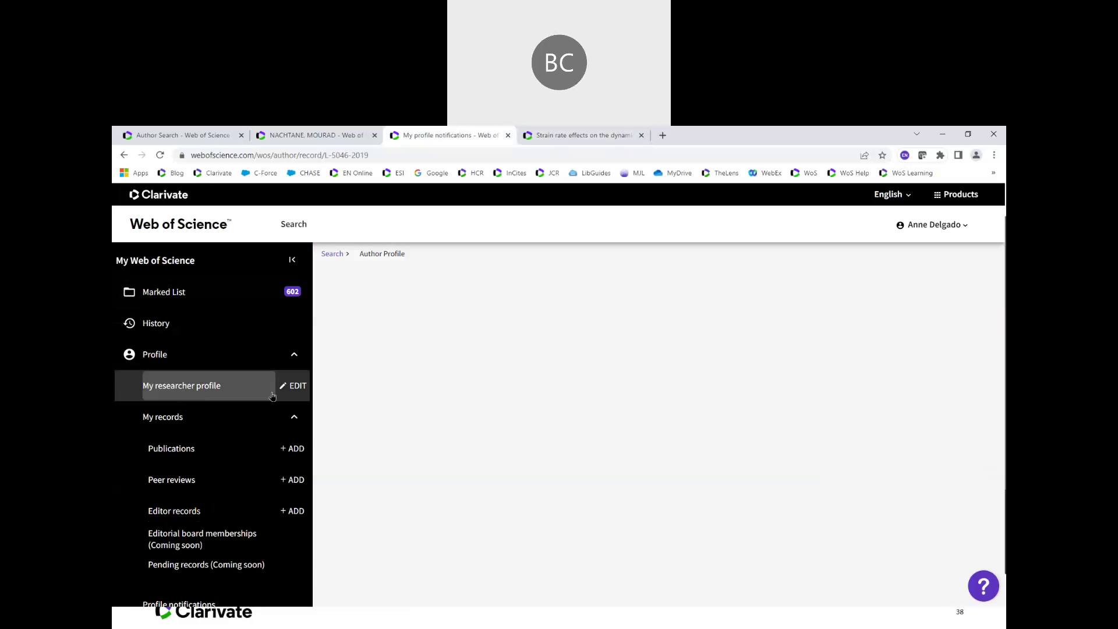
{"action": "left_click", "coordinate": [293, 387]}
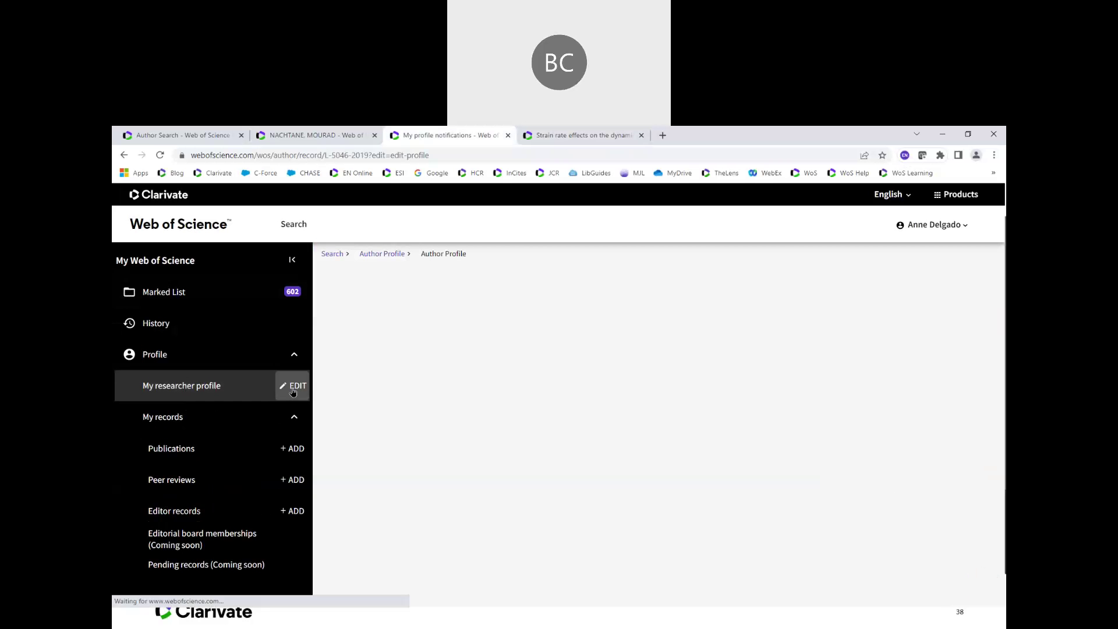
{"action": "left_click", "coordinate": [293, 392]}
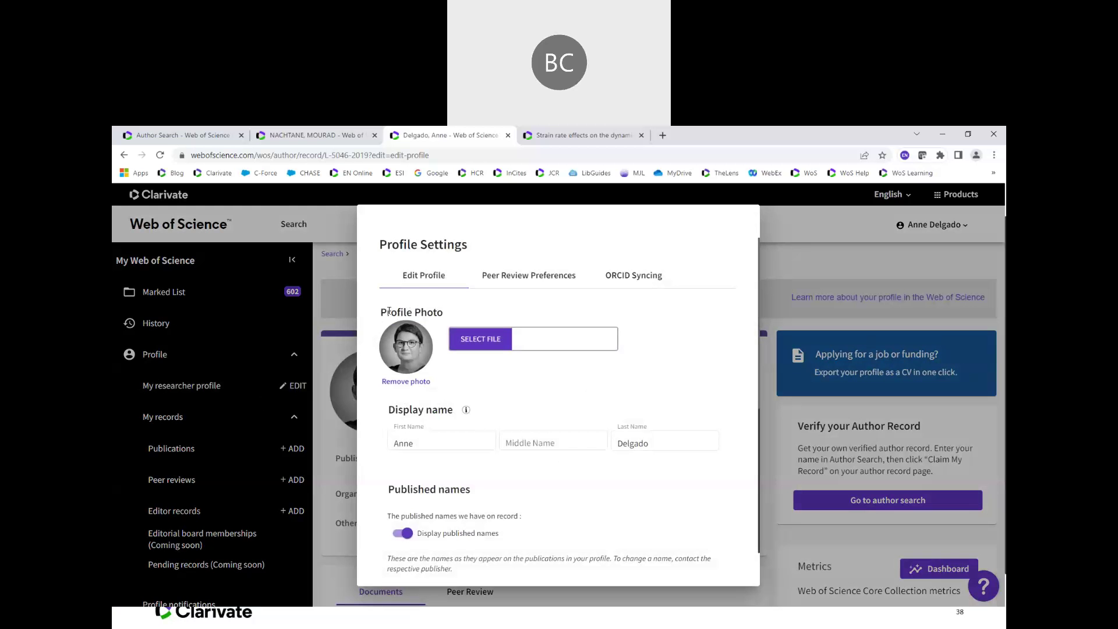
Review the profile photo, display name, published names, primary organization and organization history settings in Edit Profile
{"action": "left_click", "coordinate": [427, 380]}
{"action": "left_click", "coordinate": [431, 442]}
{"action": "left_click", "coordinate": [548, 458]}
{"action": "left_click", "coordinate": [662, 444]}
{"action": "scroll", "coordinate": [662, 461], "scroll_direction": "down", "scroll_amount": 1}
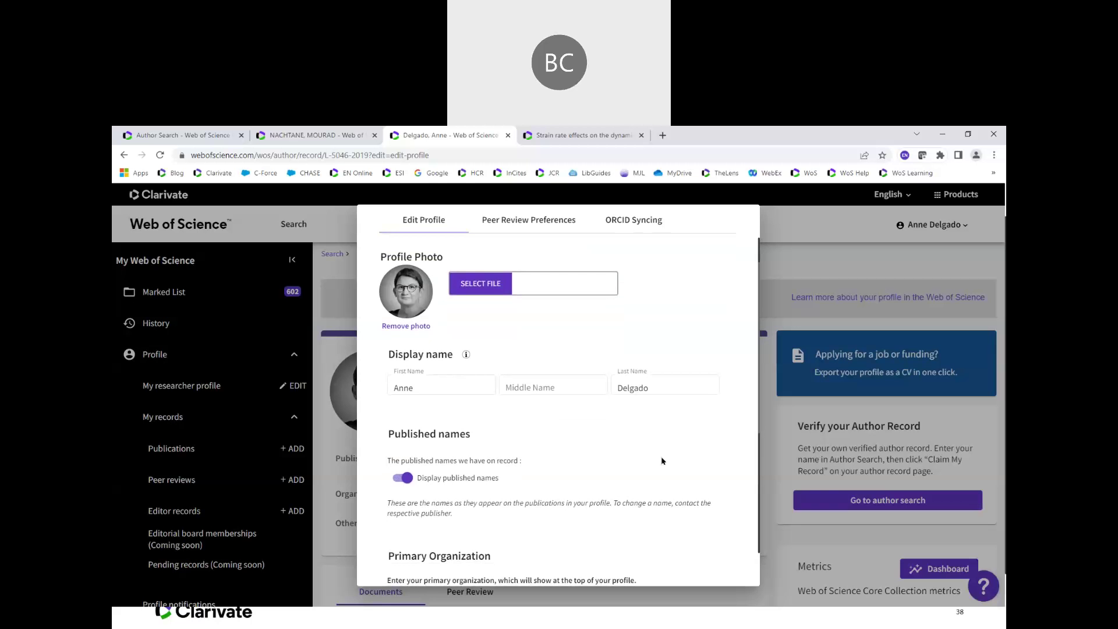
{"action": "scroll", "coordinate": [661, 461], "scroll_direction": "down", "scroll_amount": 1}
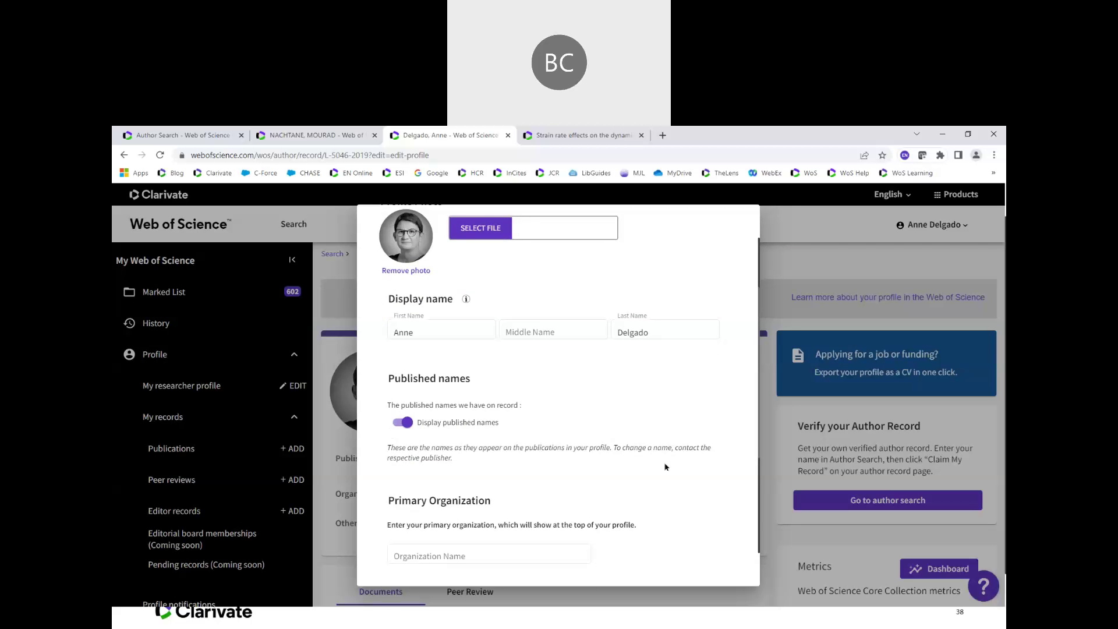
{"action": "scroll", "coordinate": [666, 466], "scroll_direction": "down", "scroll_amount": 2}
{"action": "scroll", "coordinate": [666, 467], "scroll_direction": "down", "scroll_amount": 2}
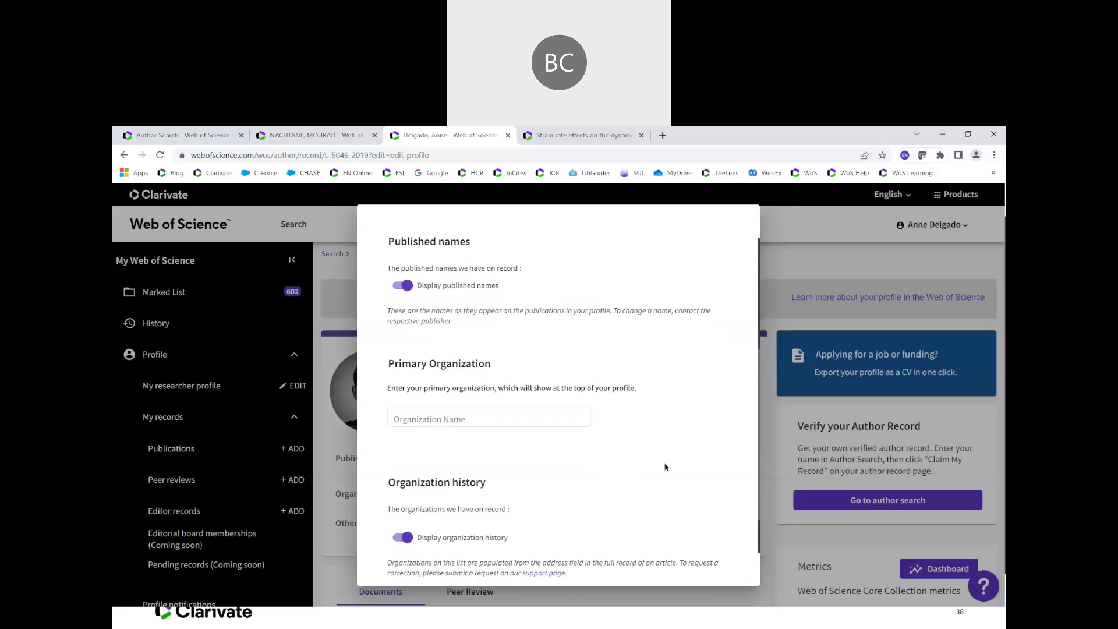
Set the primary organization to Clarivate, United Kingdom, and save the profile changes
{"action": "scroll", "coordinate": [439, 488], "scroll_direction": "up", "scroll_amount": 2}
{"action": "left_click", "coordinate": [439, 495]}
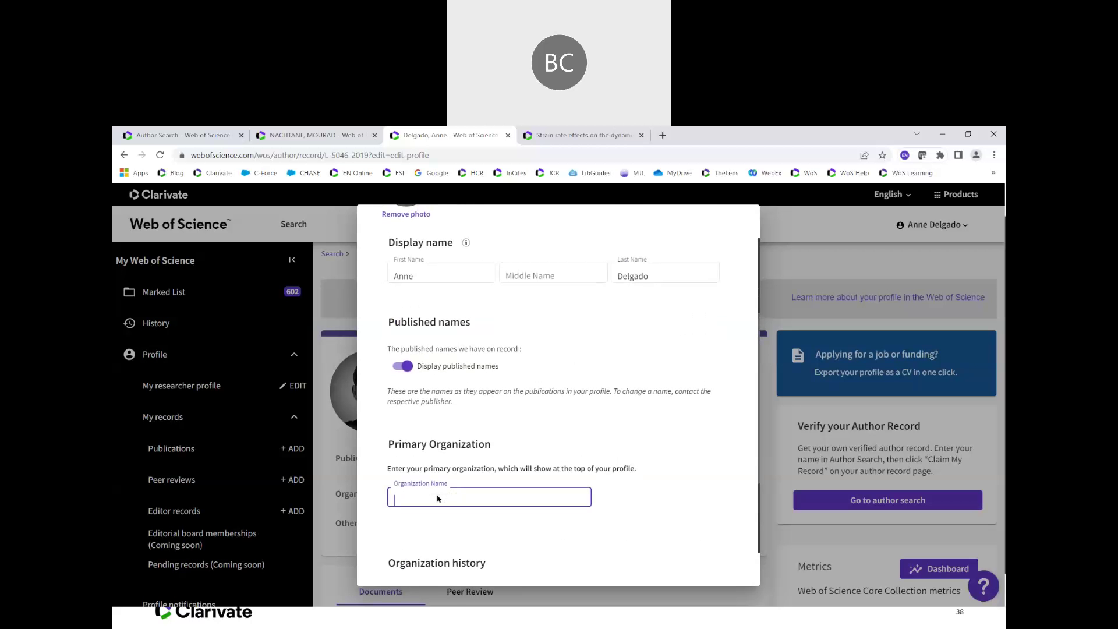
{"action": "type", "text": "Clarivate"}
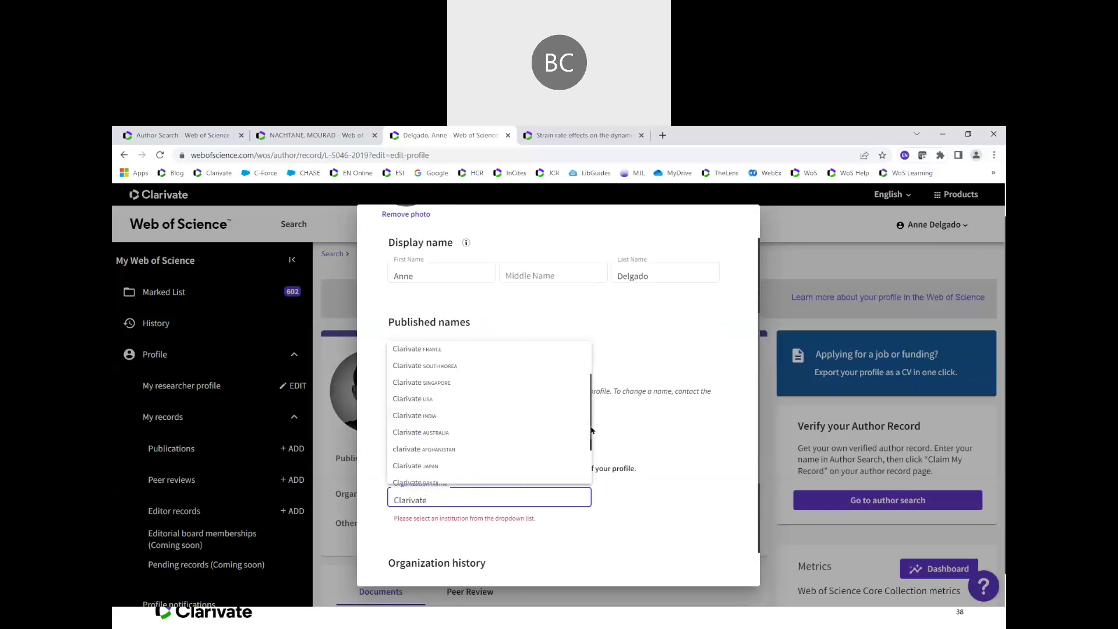
{"action": "scroll", "coordinate": [591, 431], "scroll_direction": "down", "scroll_amount": 1}
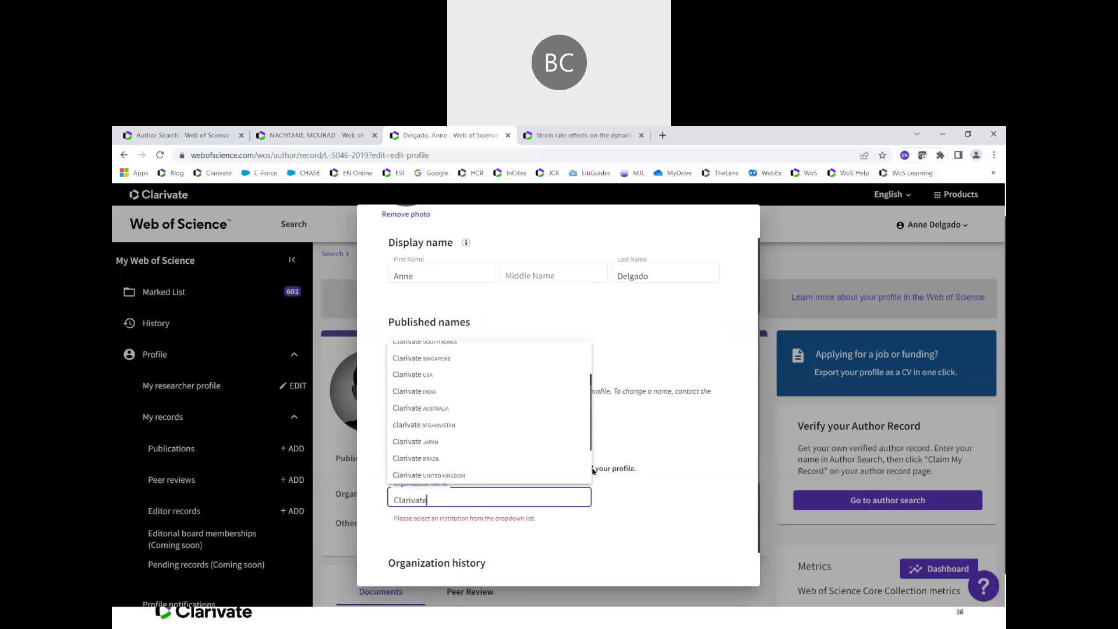
{"action": "left_click", "coordinate": [449, 479]}
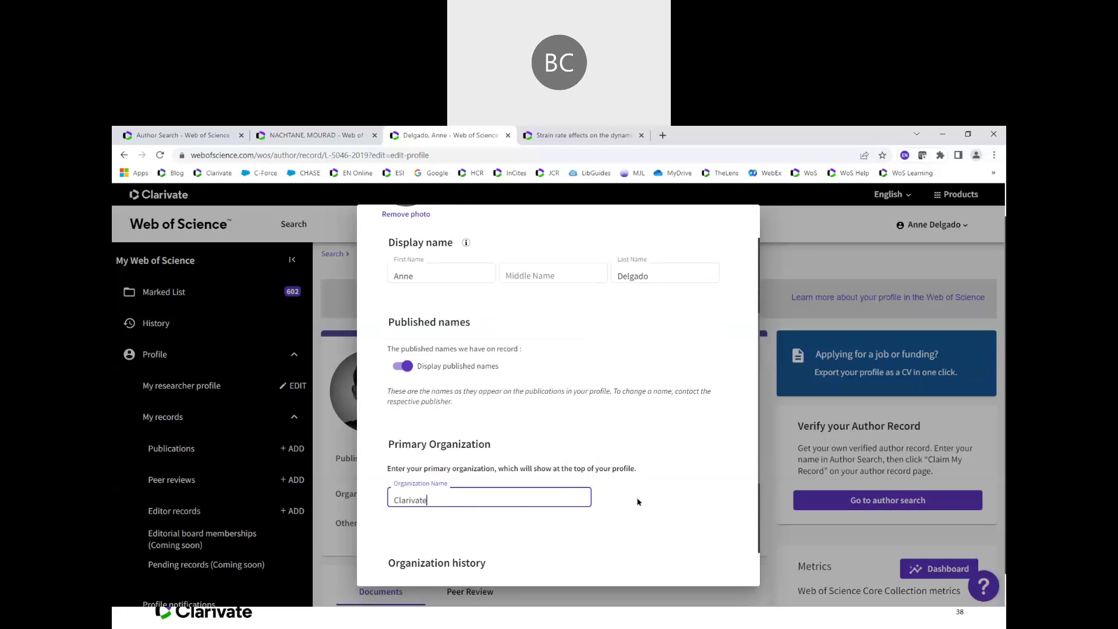
{"action": "scroll", "coordinate": [639, 502], "scroll_direction": "down", "scroll_amount": 3}
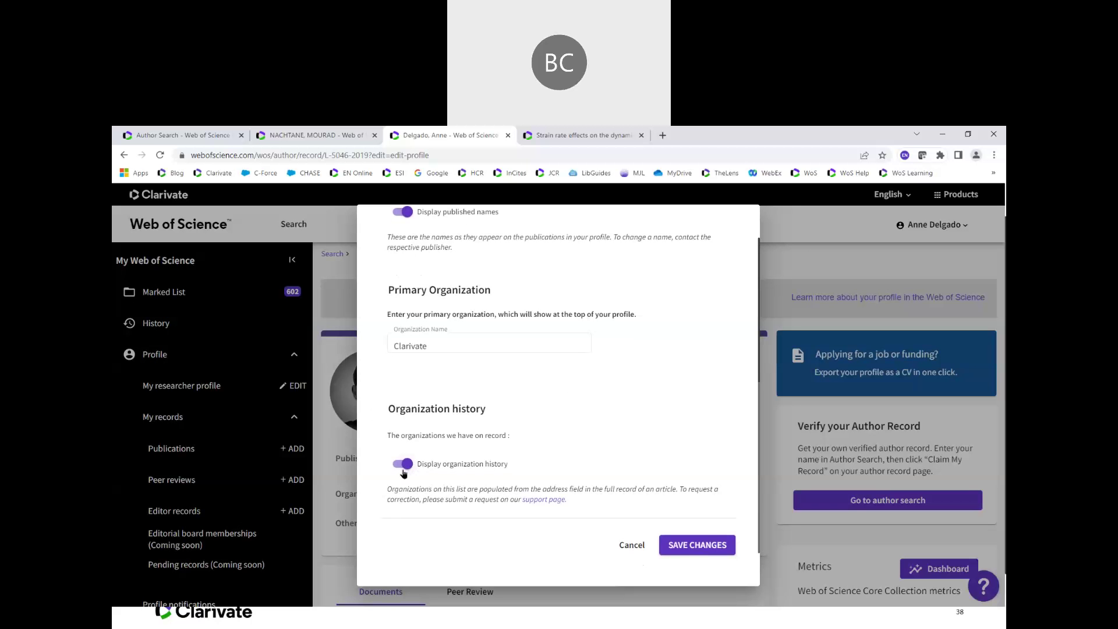
{"action": "left_click", "coordinate": [701, 546]}
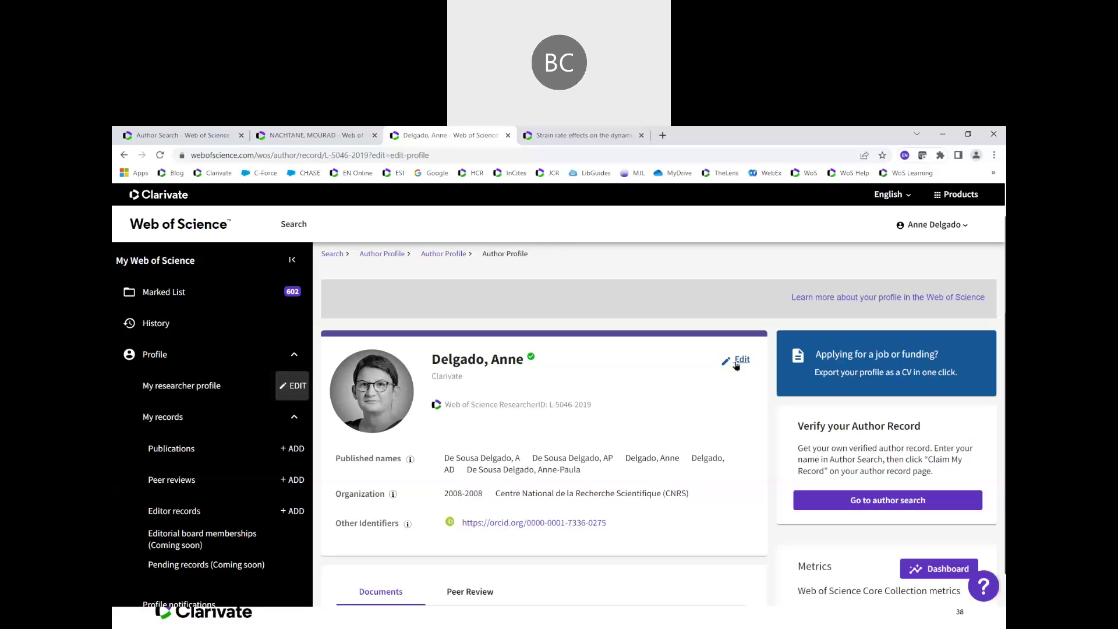
Open the researcher profile's settings and review the Peer Review Preferences, including reviewer, author, grant review and availability options
{"action": "left_click", "coordinate": [298, 387]}
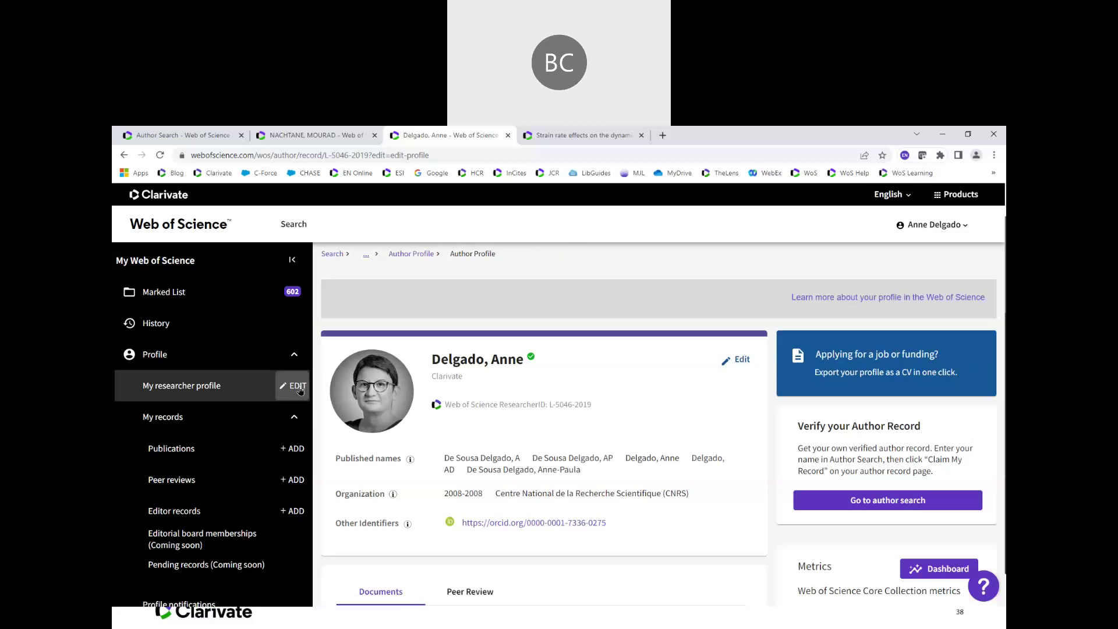
{"action": "scroll", "coordinate": [465, 361], "scroll_direction": "down", "scroll_amount": 3}
{"action": "scroll", "coordinate": [641, 326], "scroll_direction": "up", "scroll_amount": 2}
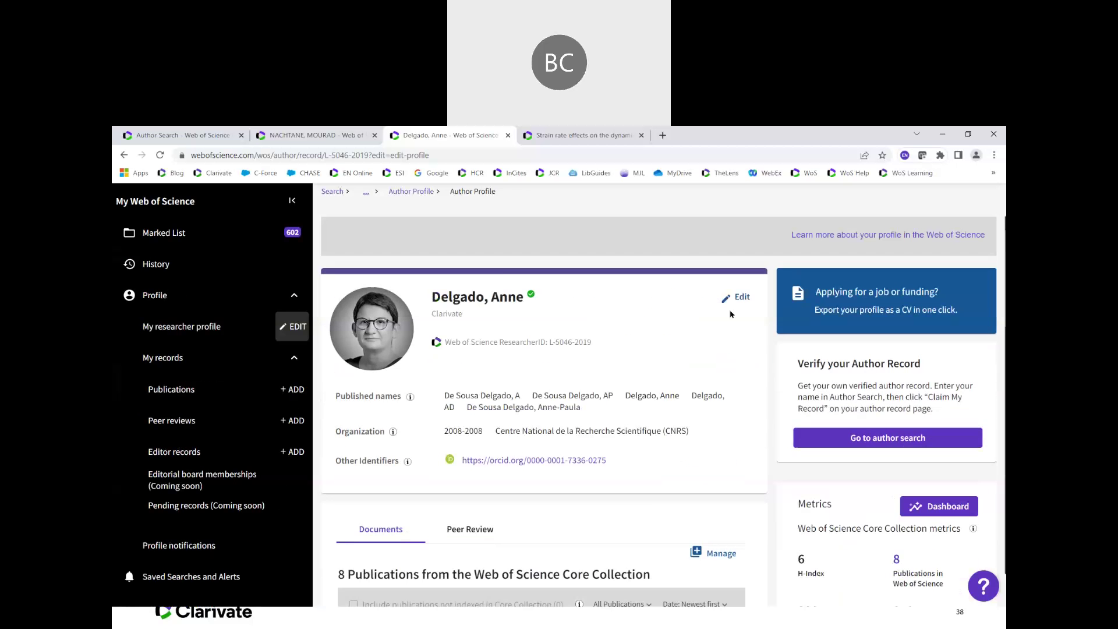
{"action": "left_click", "coordinate": [730, 307]}
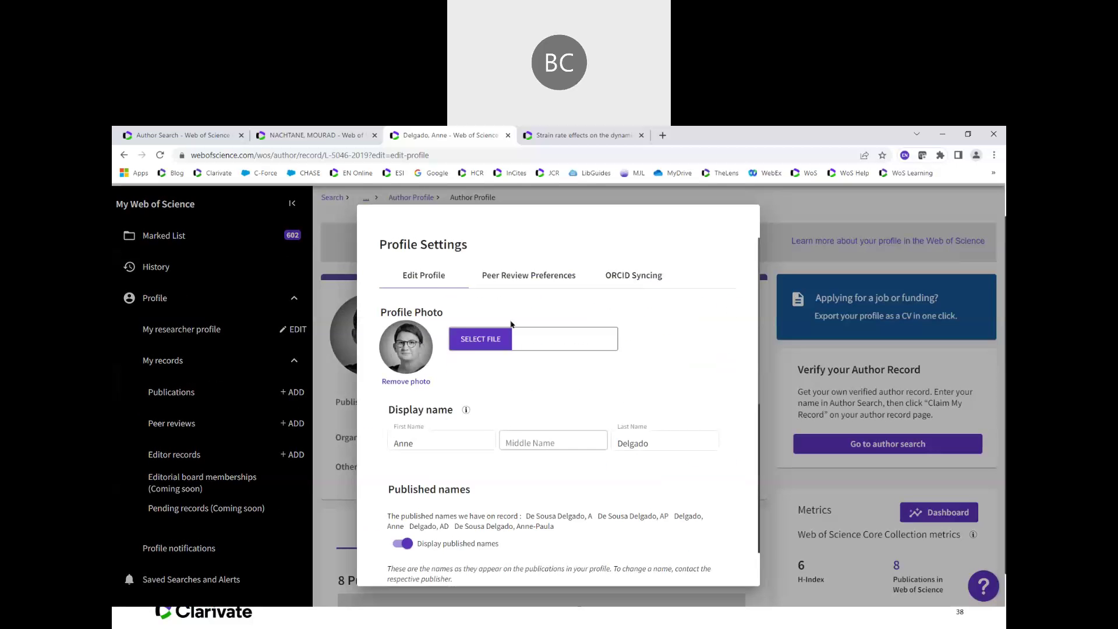
{"action": "left_click", "coordinate": [541, 282]}
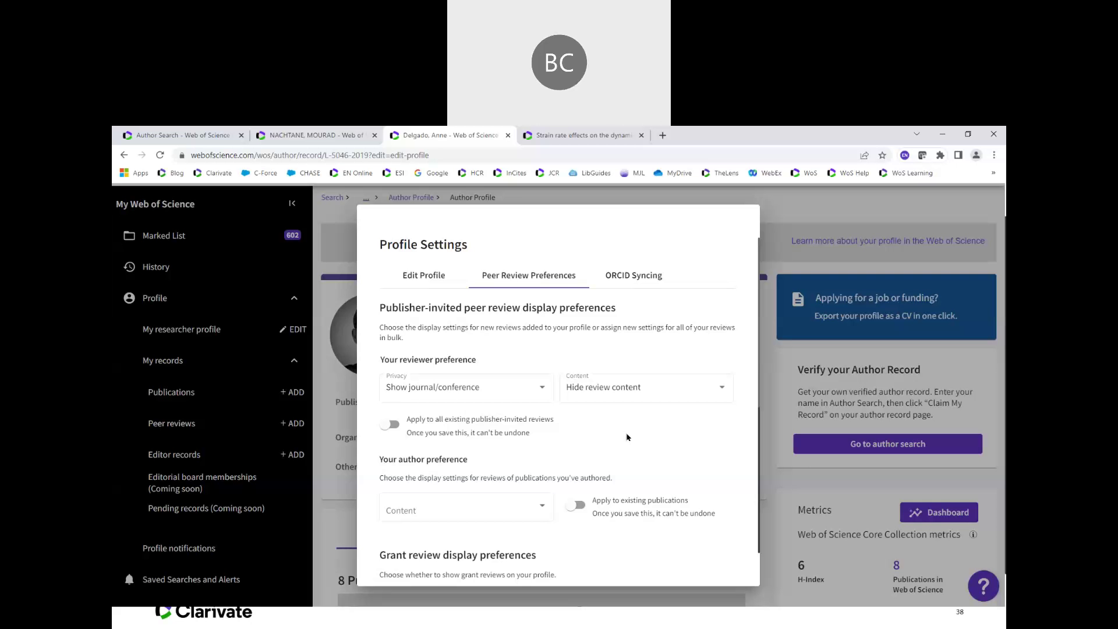
{"action": "scroll", "coordinate": [627, 437], "scroll_direction": "down", "scroll_amount": 5}
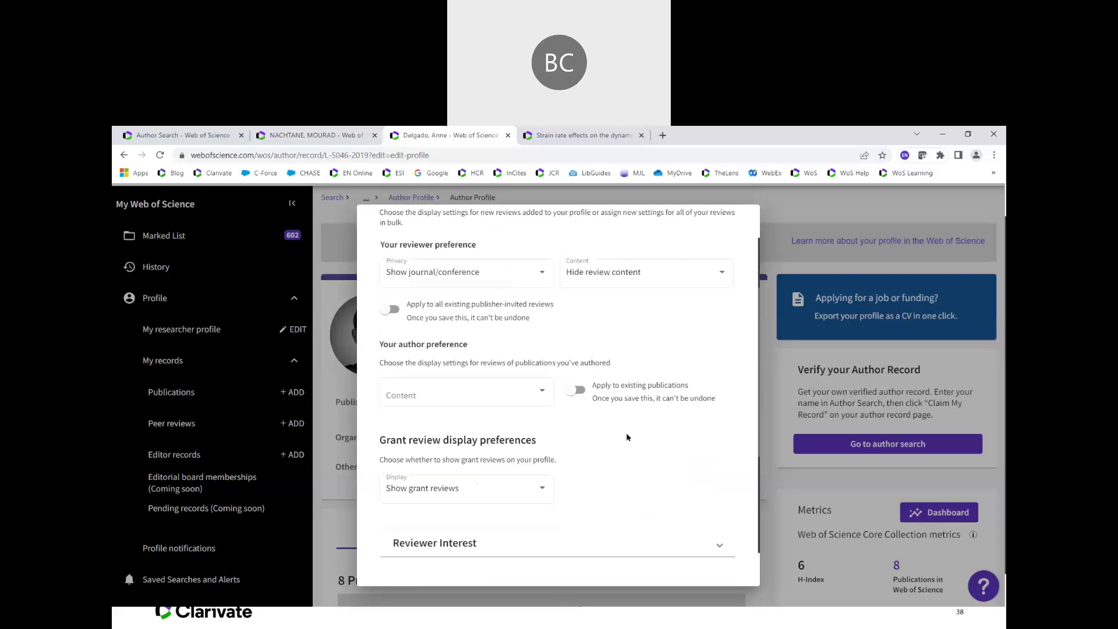
{"action": "scroll", "coordinate": [626, 436], "scroll_direction": "down", "scroll_amount": 1}
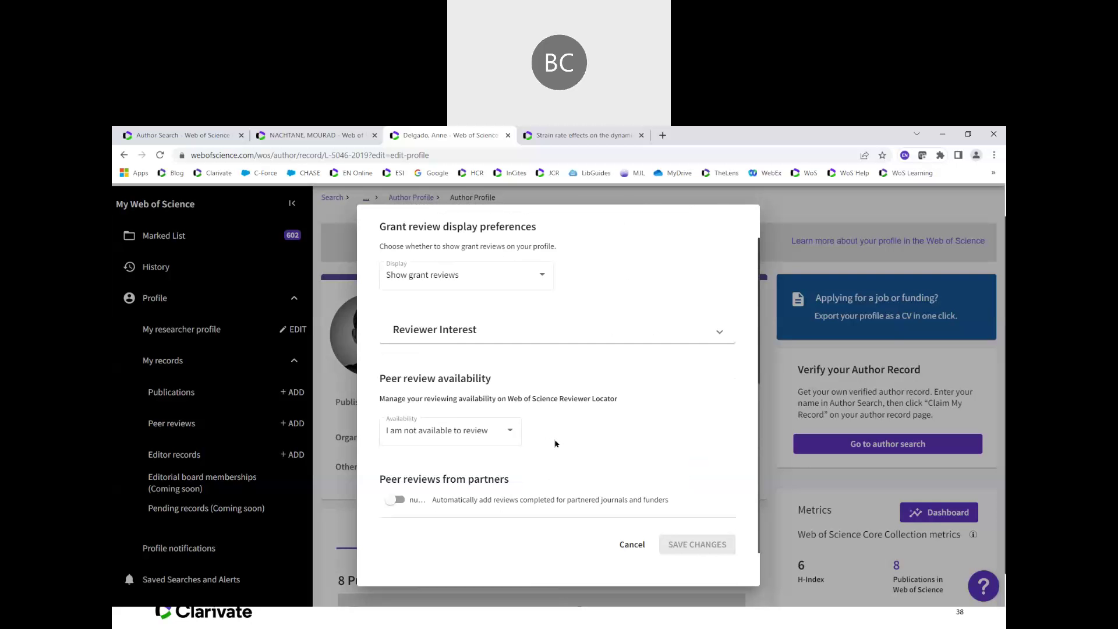
{"action": "scroll", "coordinate": [555, 444], "scroll_direction": "up", "scroll_amount": 3}
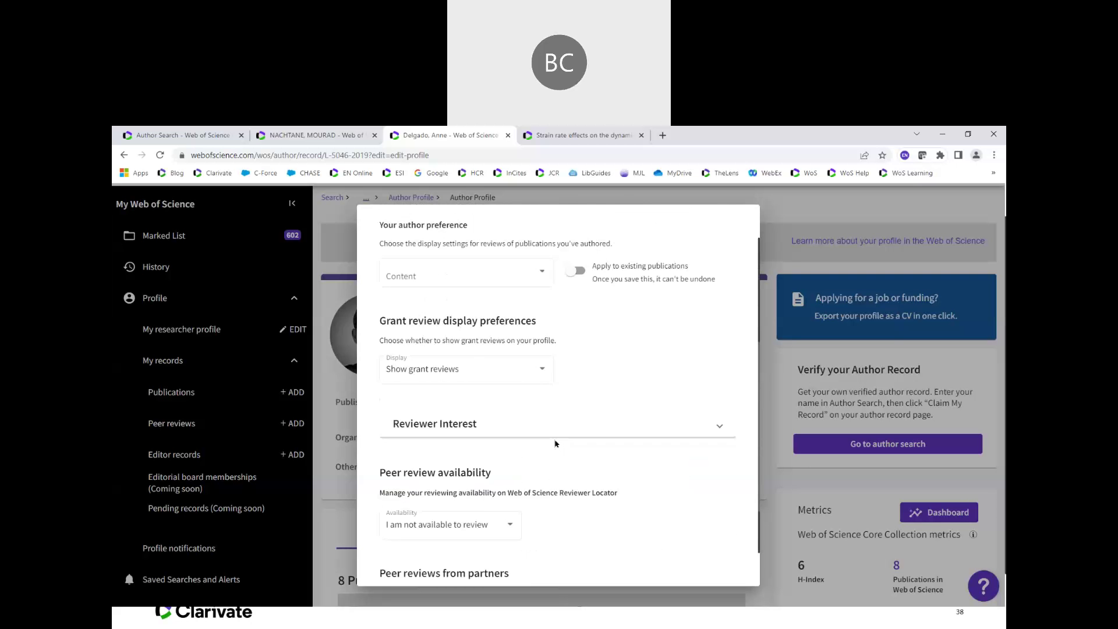
{"action": "scroll", "coordinate": [636, 470], "scroll_direction": "up", "scroll_amount": 3}
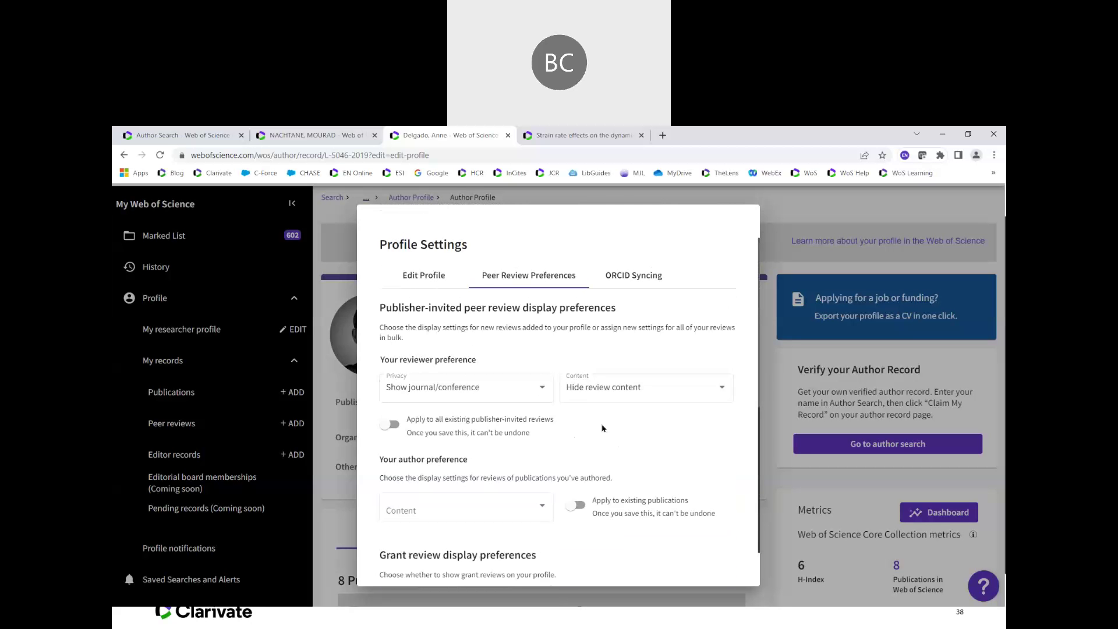
Review the ORCID Syncing settings, covering the linked account, automatic sync, manual export and permissions
{"action": "left_click", "coordinate": [638, 276]}
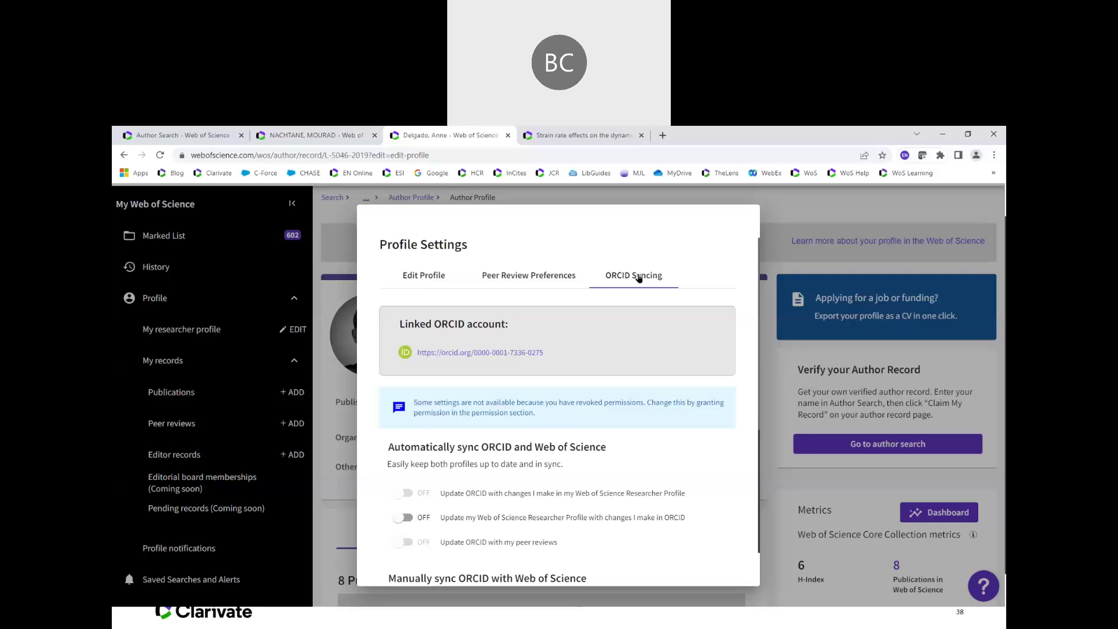
{"action": "scroll", "coordinate": [617, 279], "scroll_direction": "down", "scroll_amount": 1}
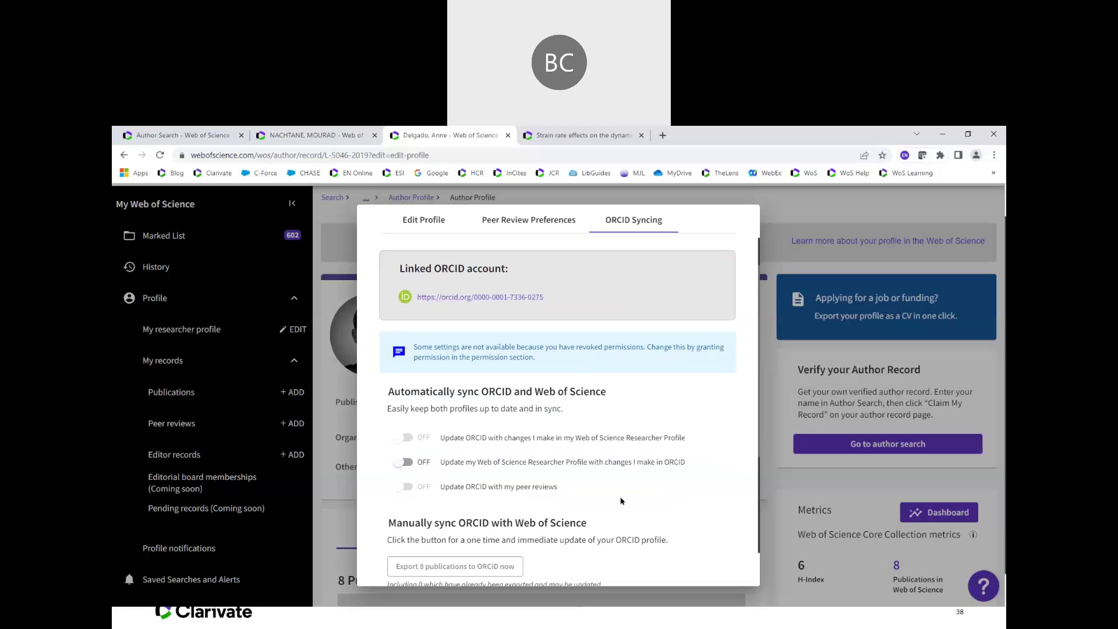
{"action": "scroll", "coordinate": [621, 495], "scroll_direction": "down", "scroll_amount": 2}
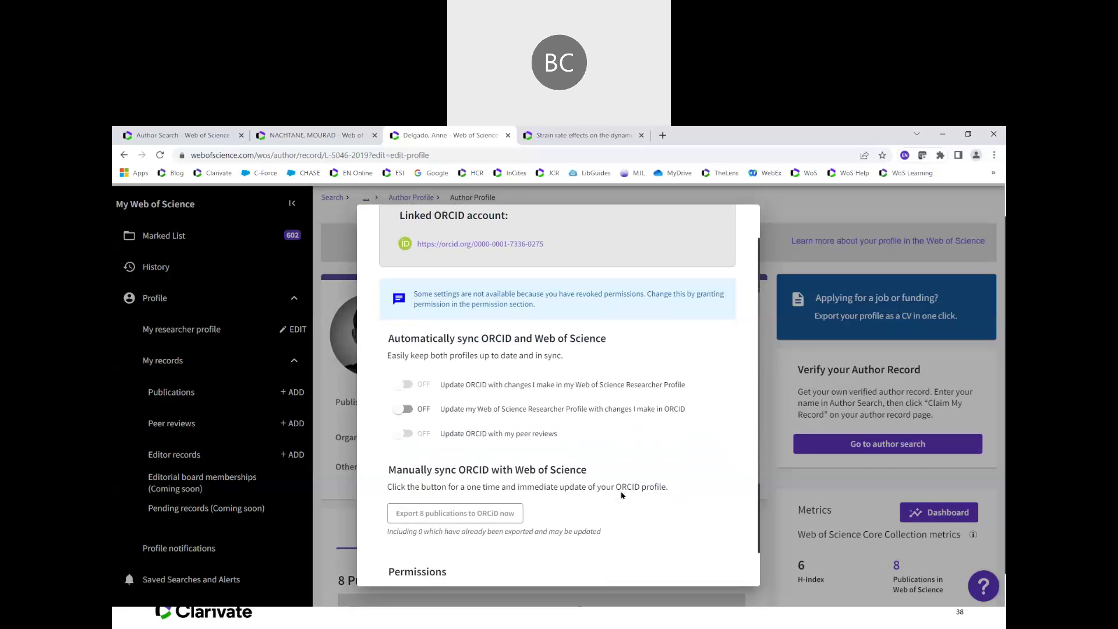
{"action": "scroll", "coordinate": [642, 523], "scroll_direction": "down", "scroll_amount": 2}
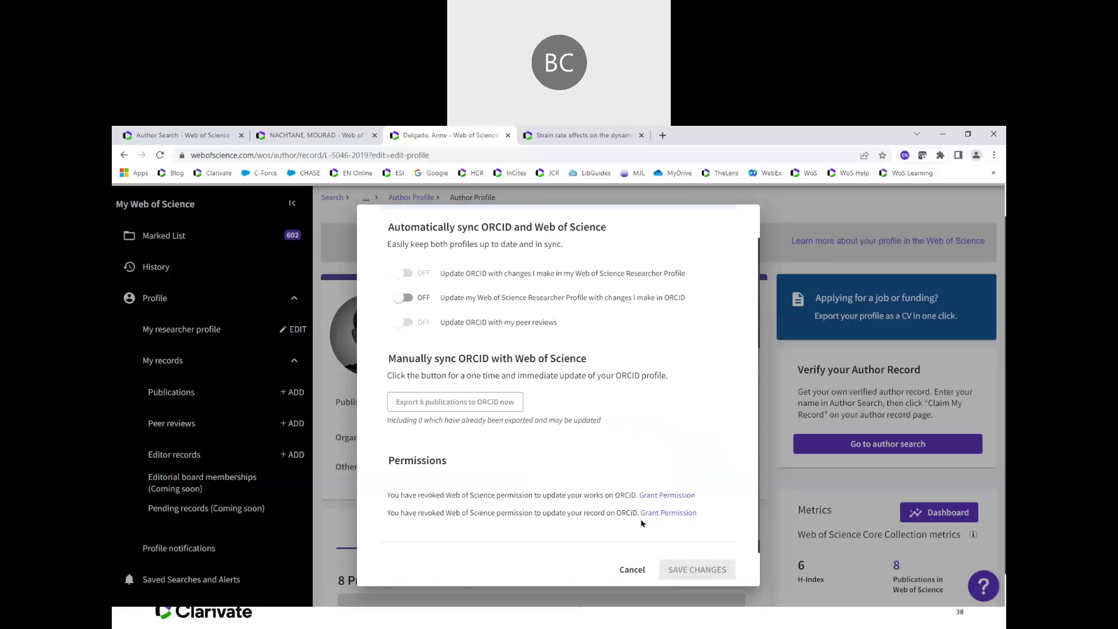
{"action": "scroll", "coordinate": [642, 523], "scroll_direction": "up", "scroll_amount": 3}
{"action": "scroll", "coordinate": [642, 524], "scroll_direction": "up", "scroll_amount": 2}
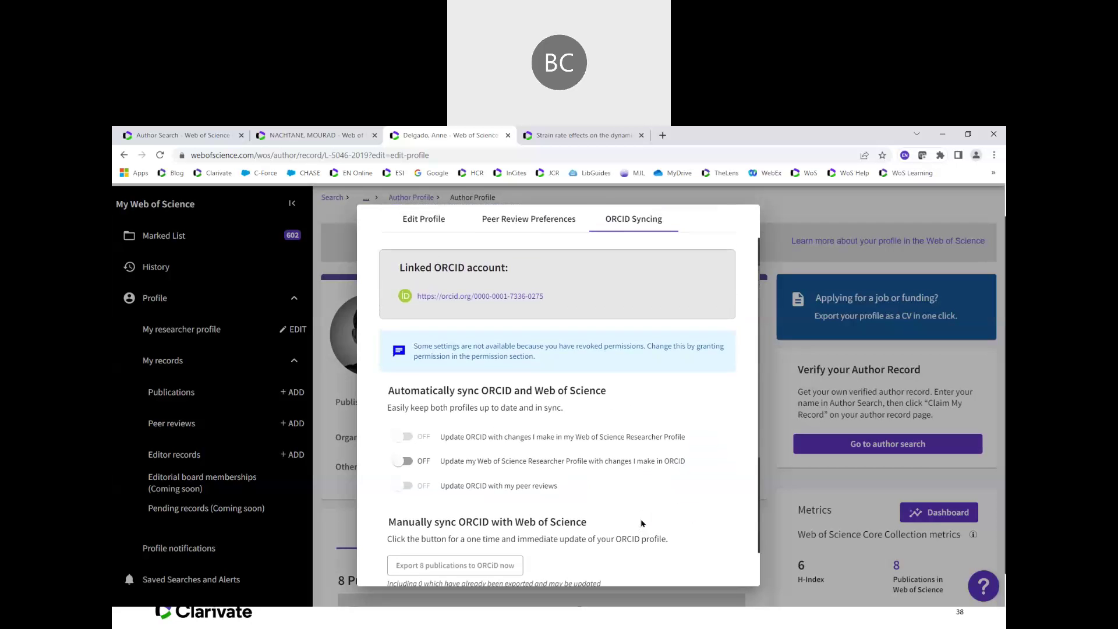
{"action": "scroll", "coordinate": [642, 524], "scroll_direction": "down", "scroll_amount": 3}
{"action": "scroll", "coordinate": [642, 523], "scroll_direction": "down", "scroll_amount": 2}
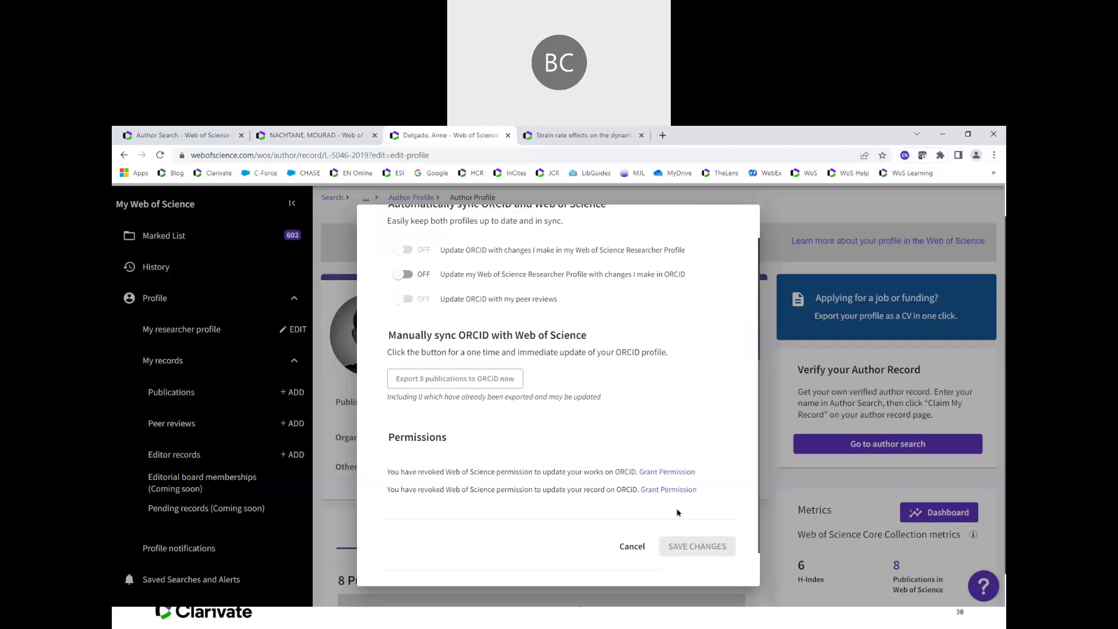
{"action": "scroll", "coordinate": [678, 512], "scroll_direction": "up", "scroll_amount": 4}
{"action": "scroll", "coordinate": [679, 512], "scroll_direction": "up", "scroll_amount": 2}
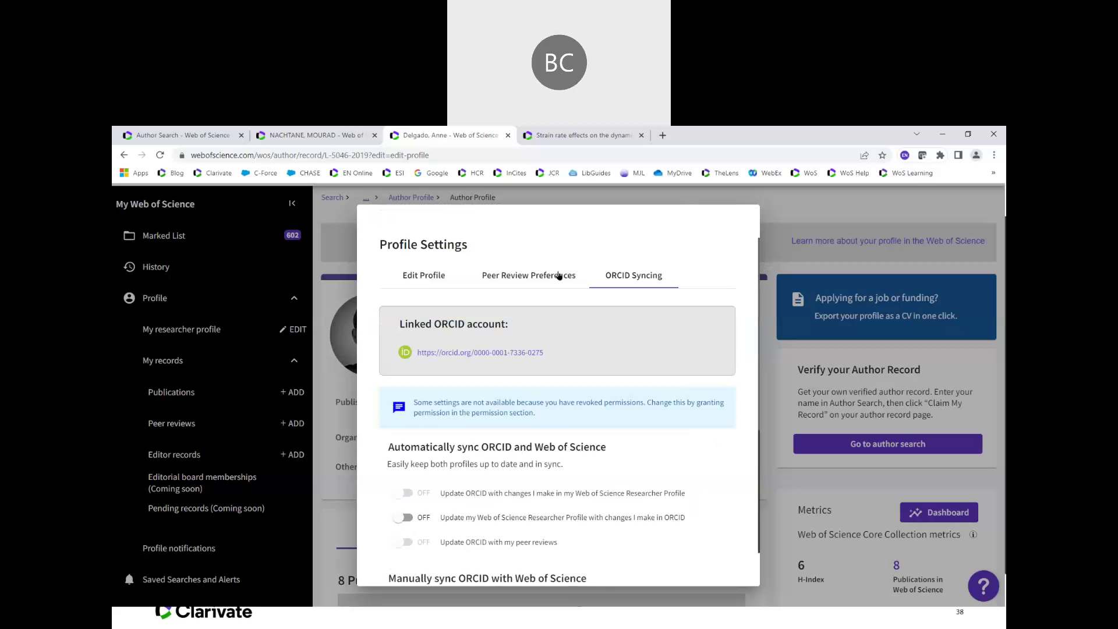
Return to the Edit Profile settings, then cancel out of Profile Settings and discard the changes
{"action": "left_click", "coordinate": [437, 278]}
{"action": "scroll", "coordinate": [629, 396], "scroll_direction": "down", "scroll_amount": 6}
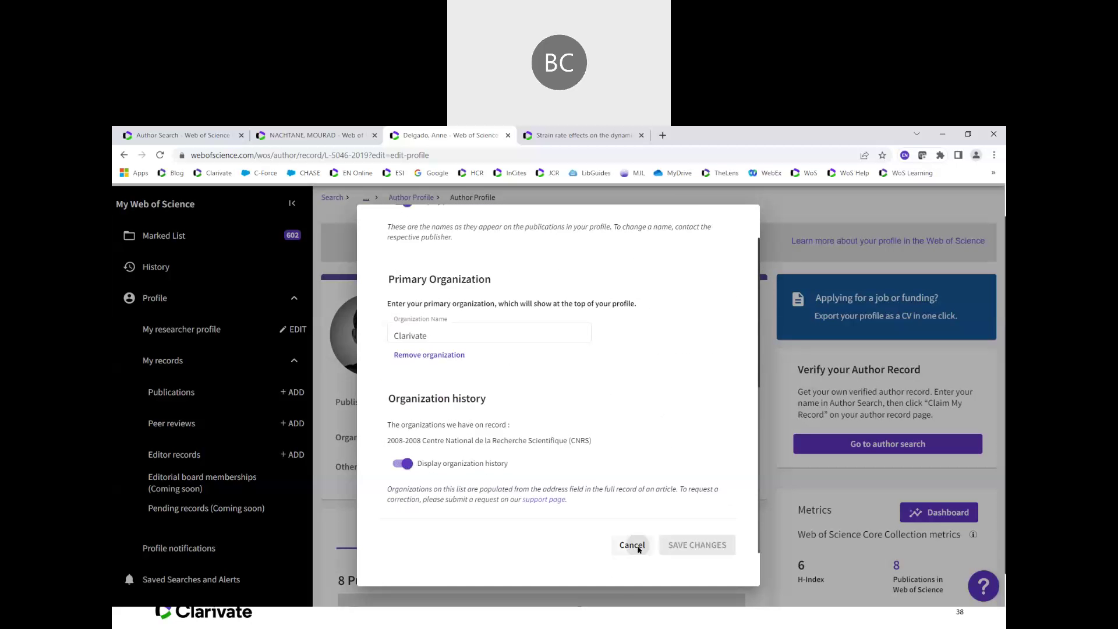
{"action": "left_click", "coordinate": [632, 546]}
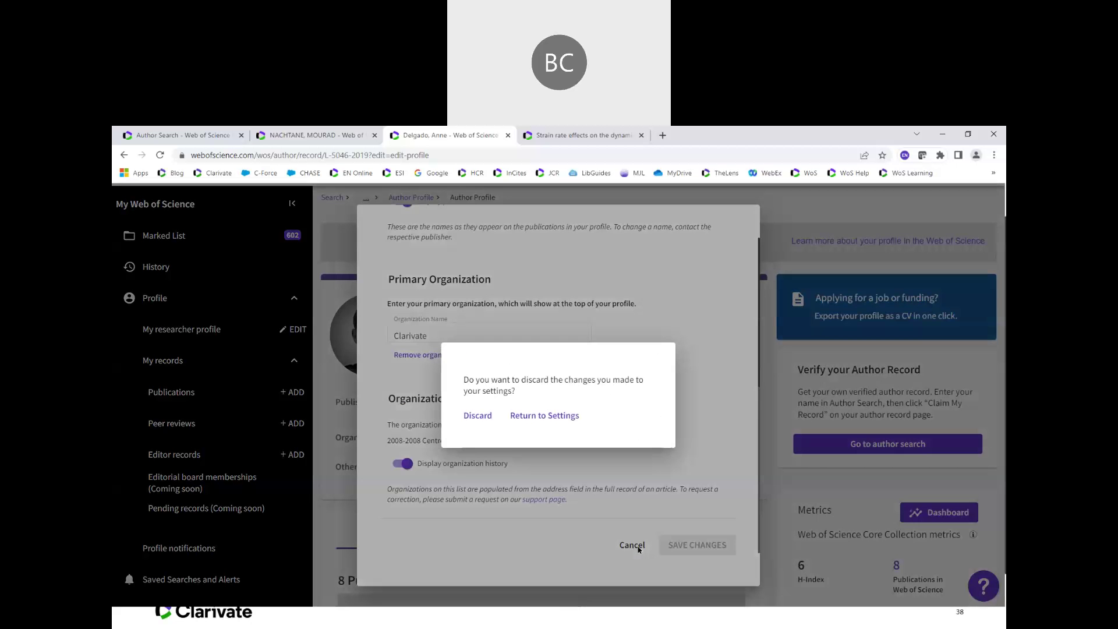
{"action": "left_click", "coordinate": [487, 417]}
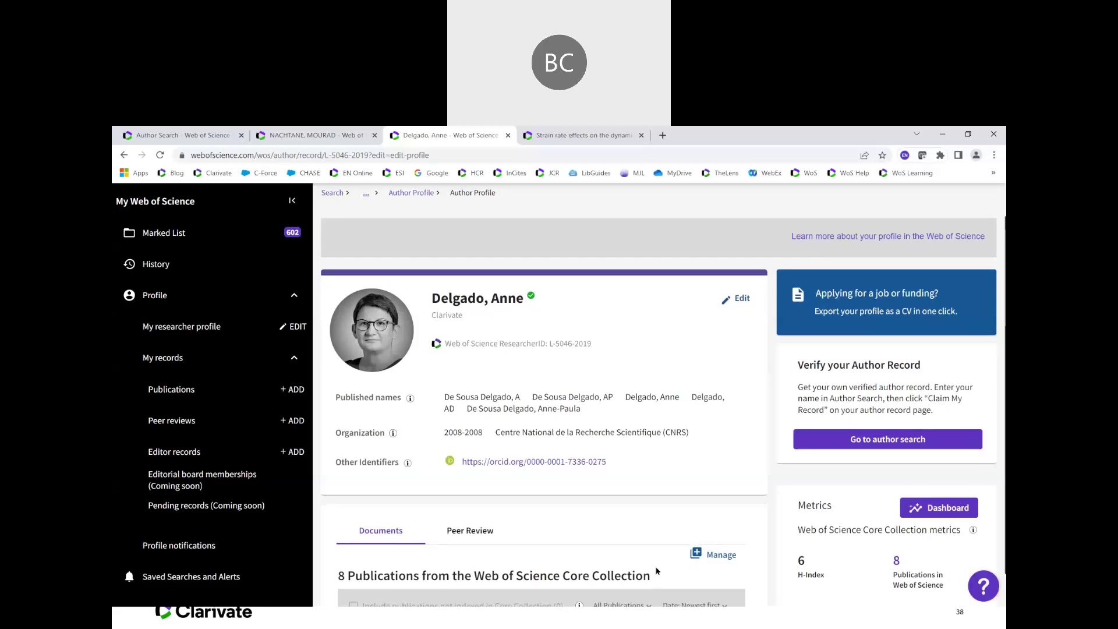
Look over the researcher profile page and collapse the My Web of Science side menu
{"action": "scroll", "coordinate": [655, 557], "scroll_direction": "up", "scroll_amount": 1}
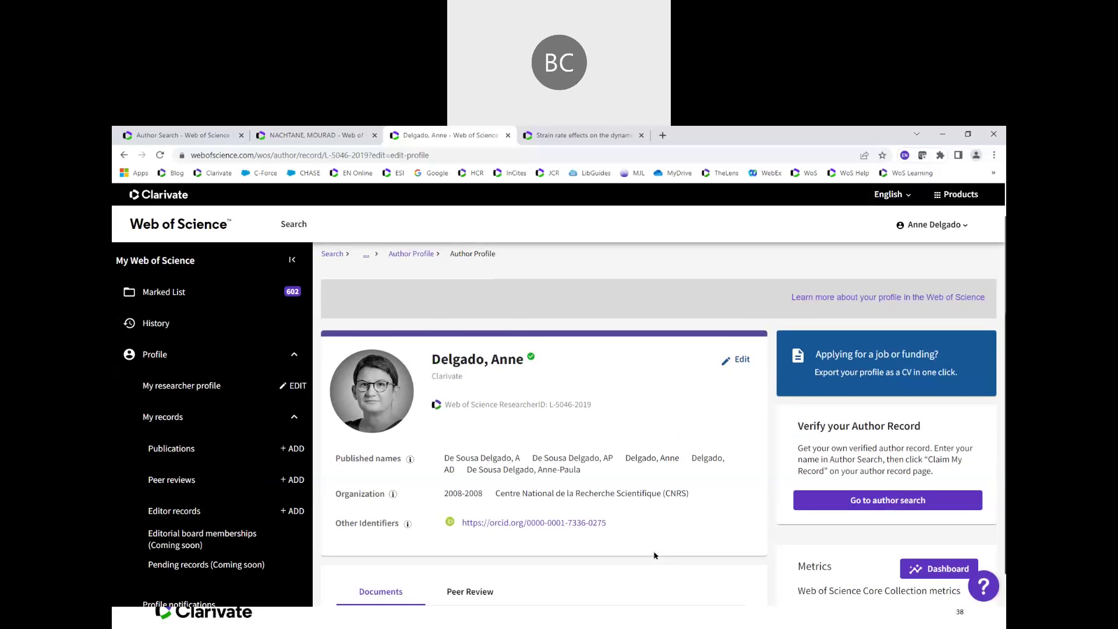
{"action": "scroll", "coordinate": [654, 556], "scroll_direction": "down", "scroll_amount": 2}
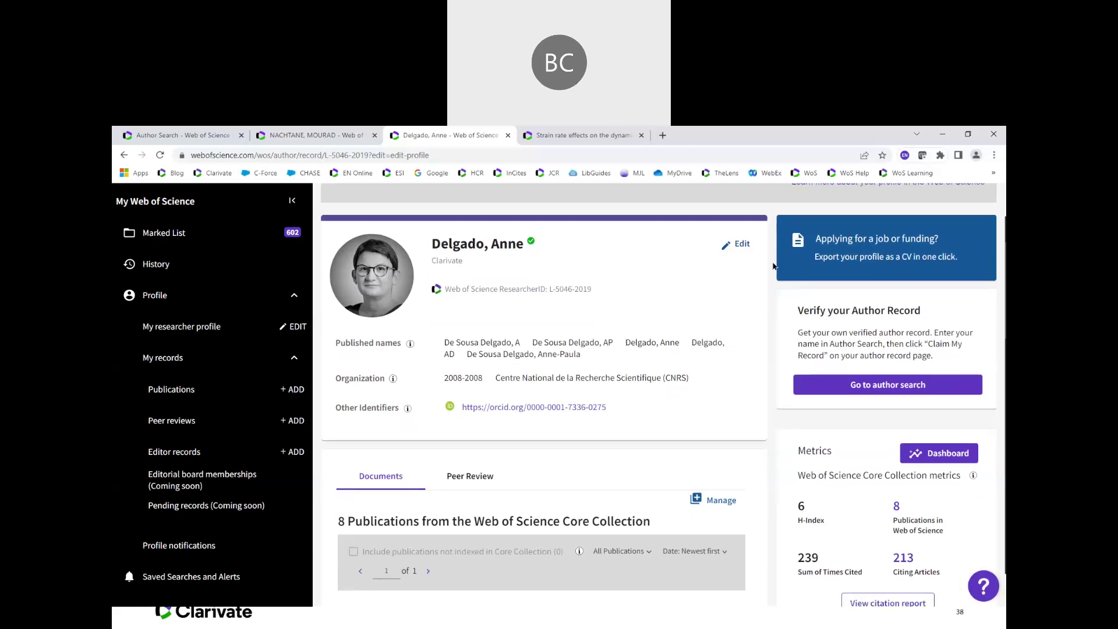
{"action": "scroll", "coordinate": [773, 266], "scroll_direction": "down", "scroll_amount": 1}
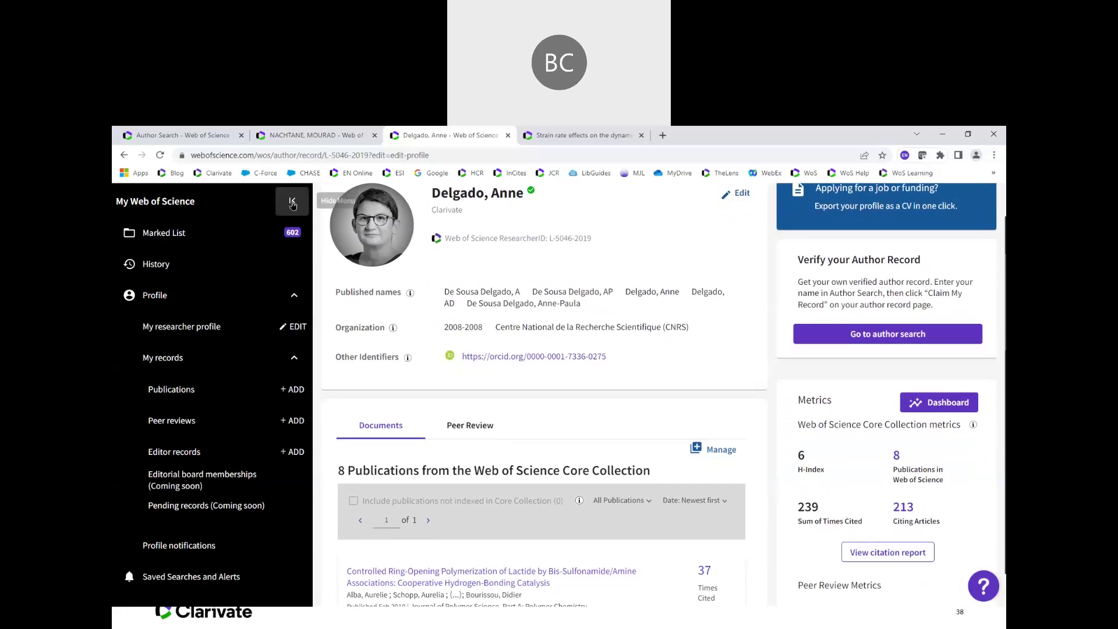
{"action": "left_click", "coordinate": [292, 204]}
{"action": "scroll", "coordinate": [689, 381], "scroll_direction": "up", "scroll_amount": 2}
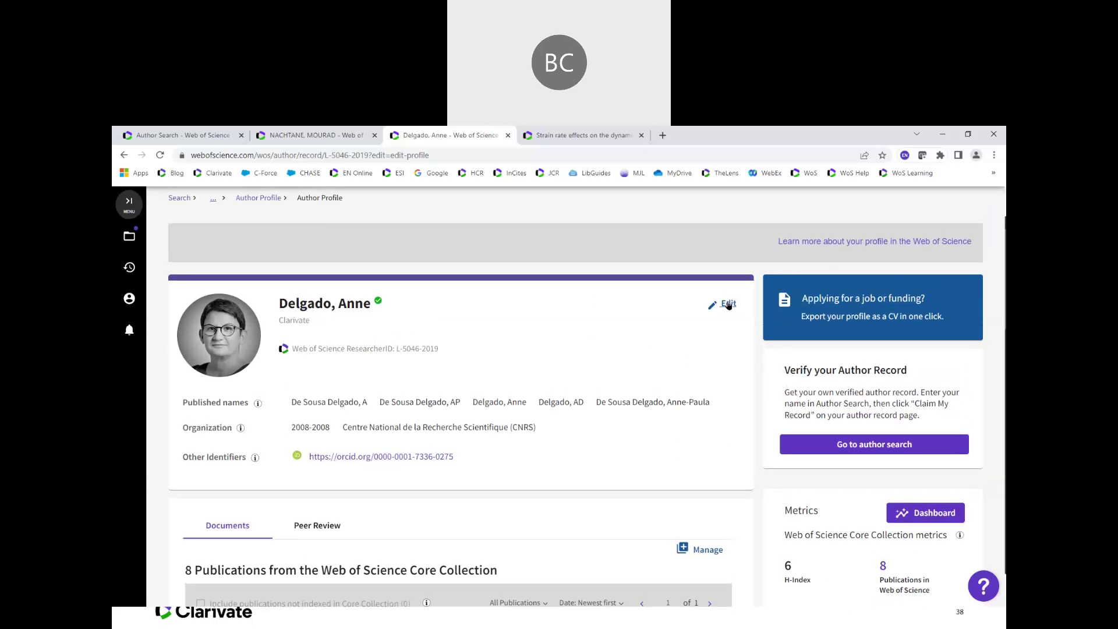
Open publication management from the profile's Documents section and show the options for adding publications
{"action": "scroll", "coordinate": [727, 305], "scroll_direction": "down", "scroll_amount": 4}
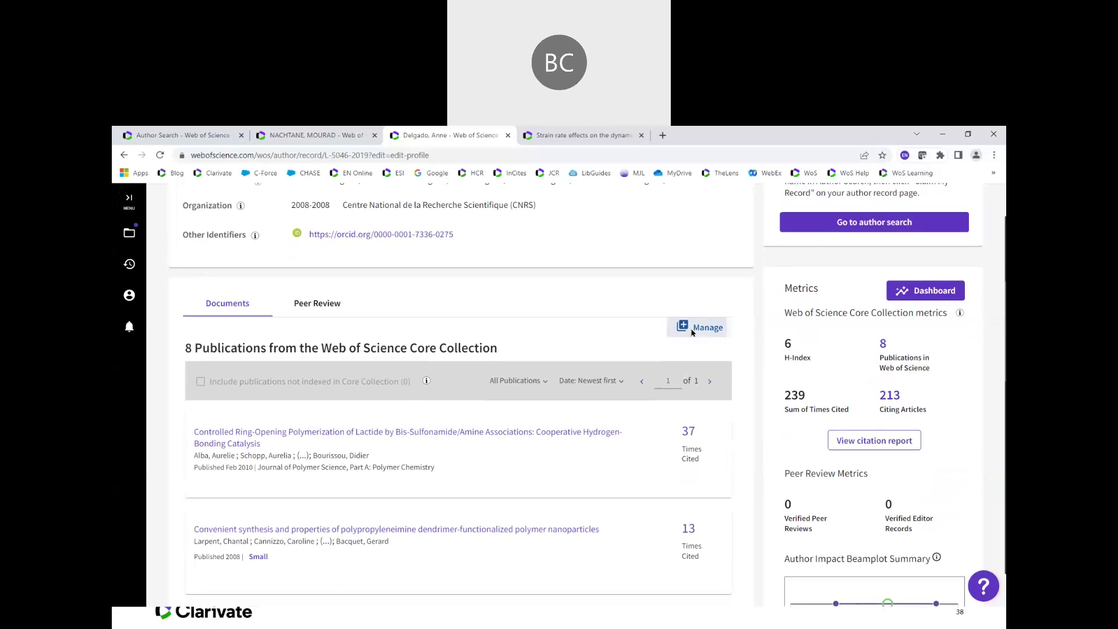
{"action": "left_click", "coordinate": [699, 327]}
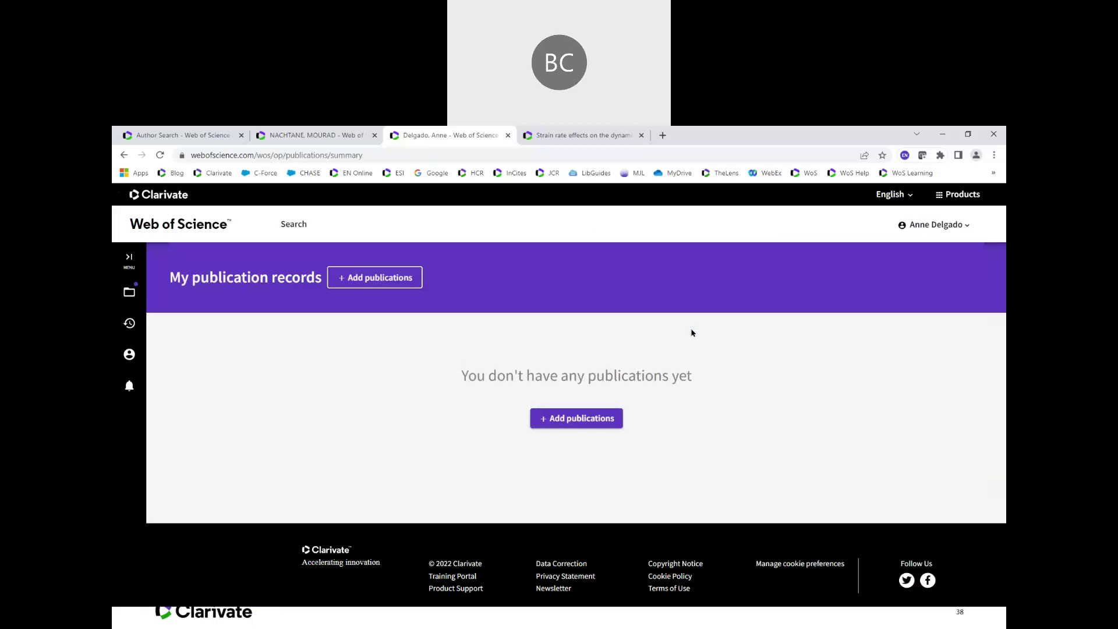
{"action": "left_click", "coordinate": [569, 422]}
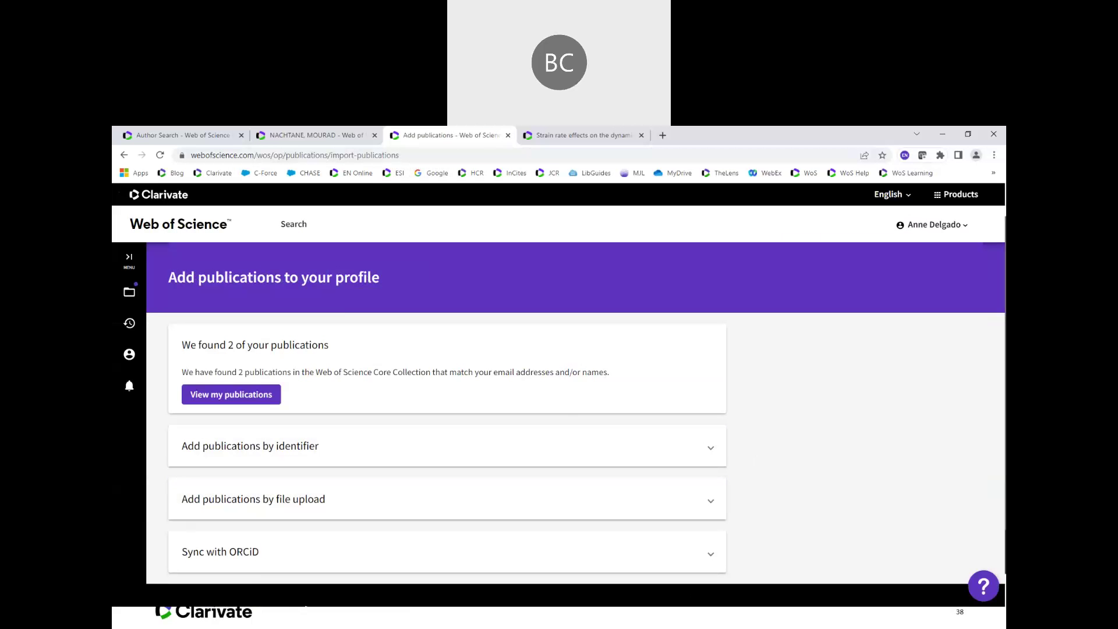
Go back to the researcher profile and close Profile Settings, discarding the changes
{"action": "left_click", "coordinate": [124, 155]}
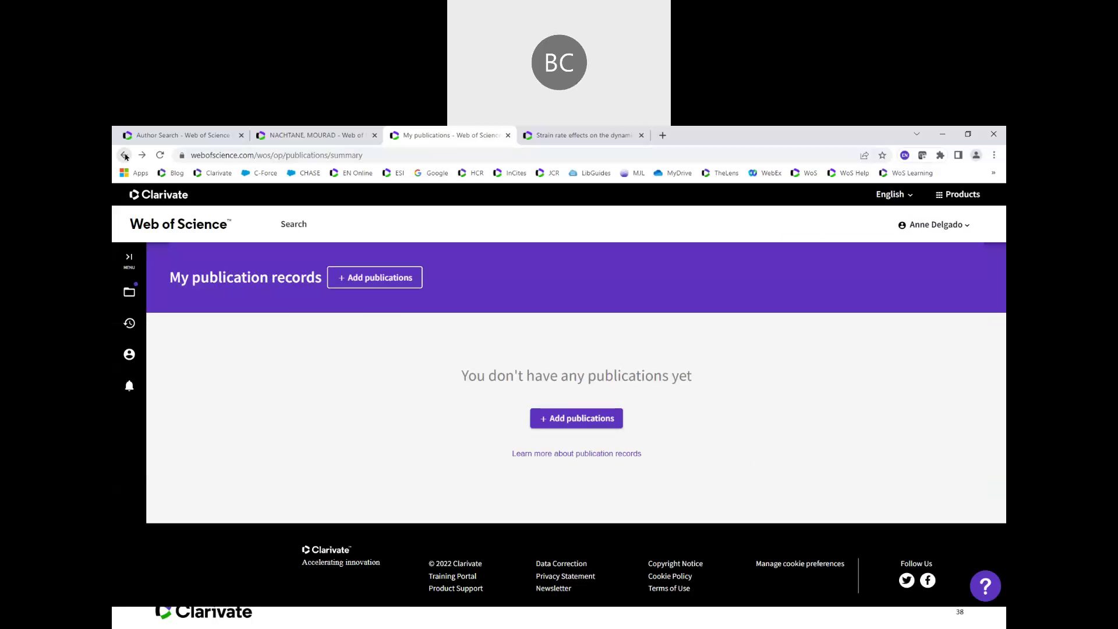
{"action": "left_click", "coordinate": [124, 155]}
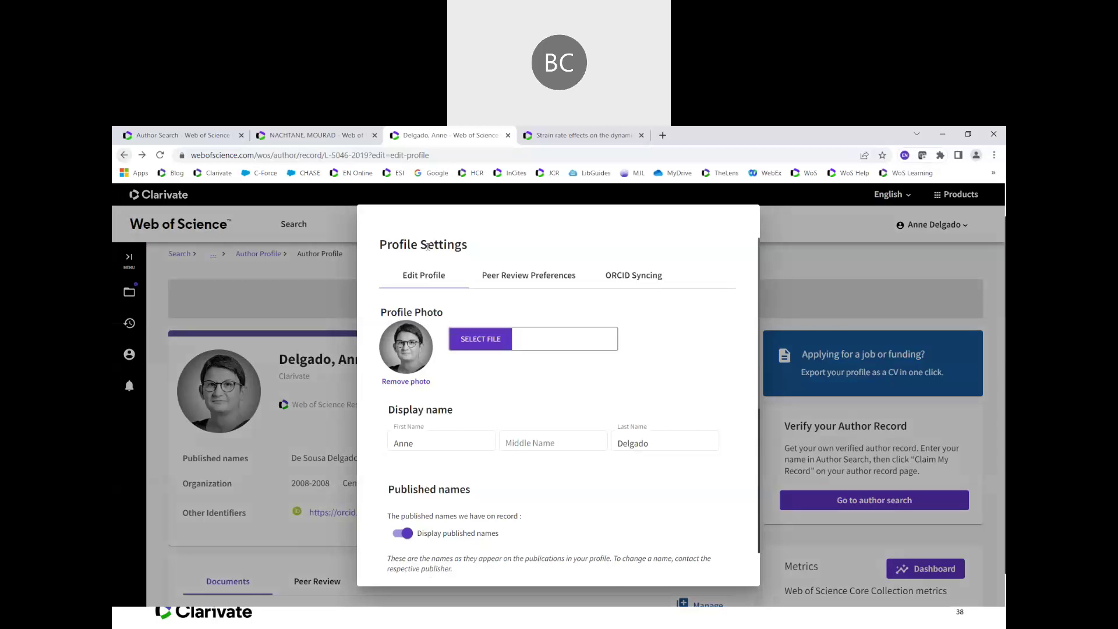
{"action": "scroll", "coordinate": [512, 454], "scroll_direction": "down", "scroll_amount": 5}
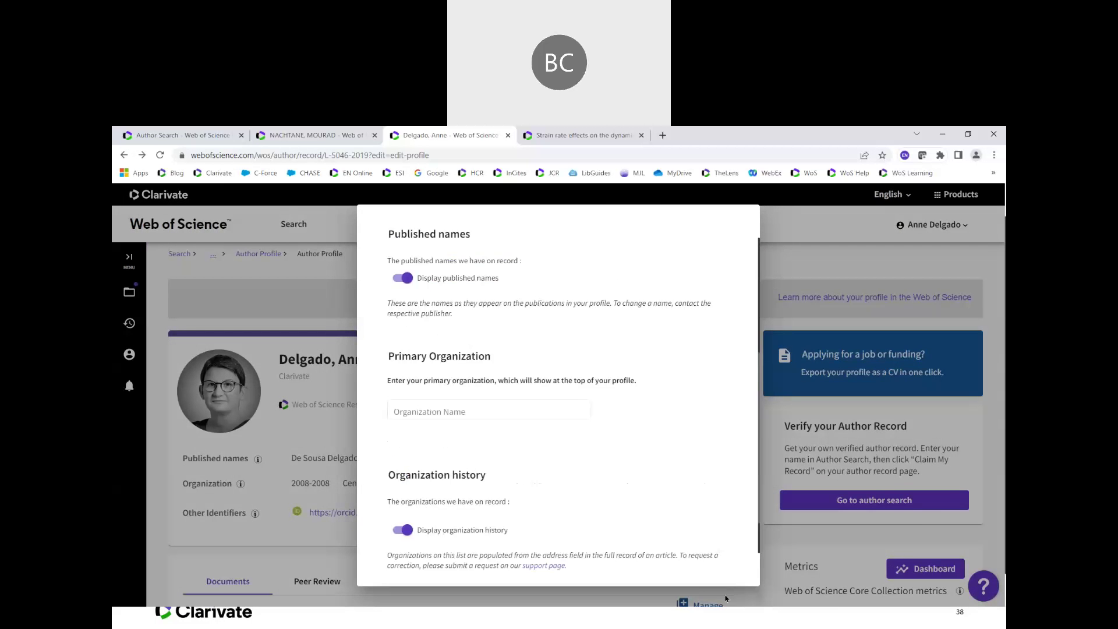
{"action": "left_click", "coordinate": [633, 545]}
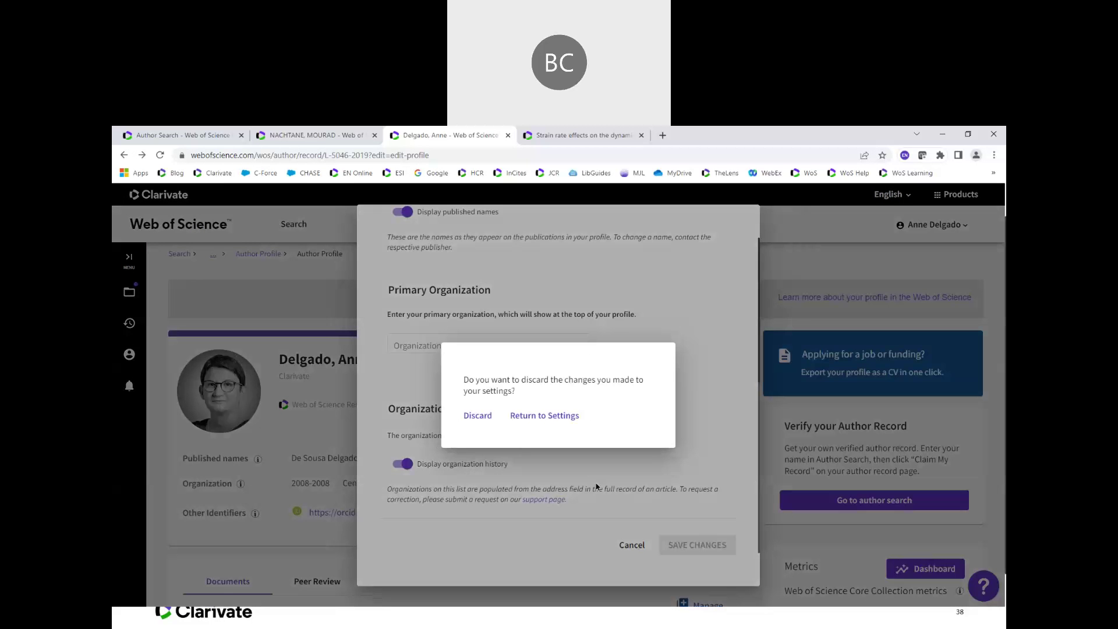
{"action": "left_click", "coordinate": [479, 417]}
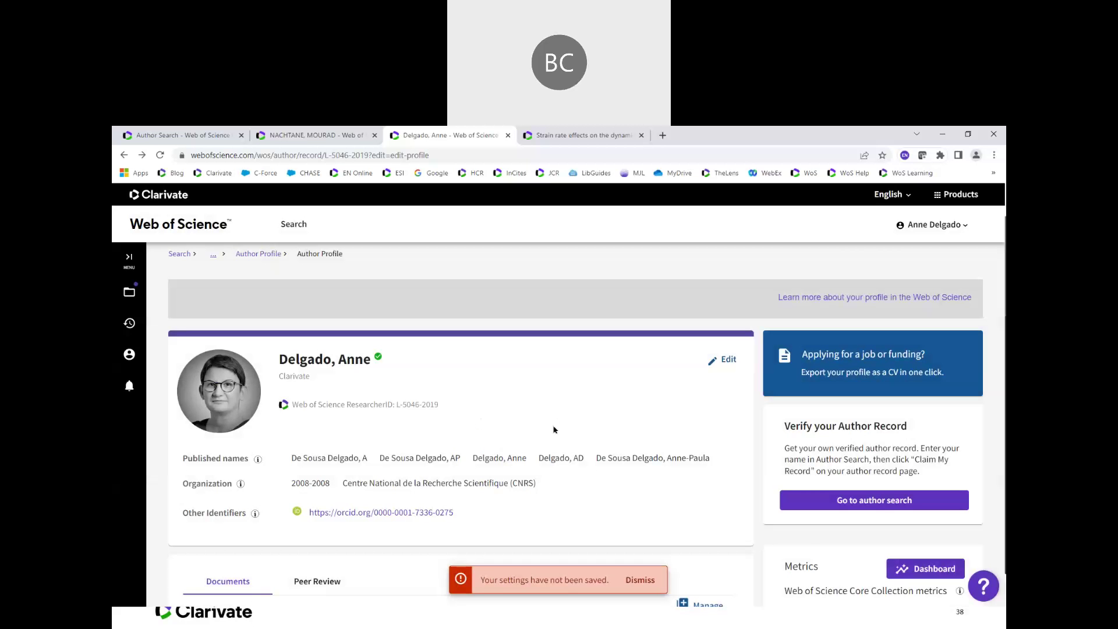
Switch to the other researcher's open author record and examine its header, organizations, publications and metrics
{"action": "left_click", "coordinate": [315, 135]}
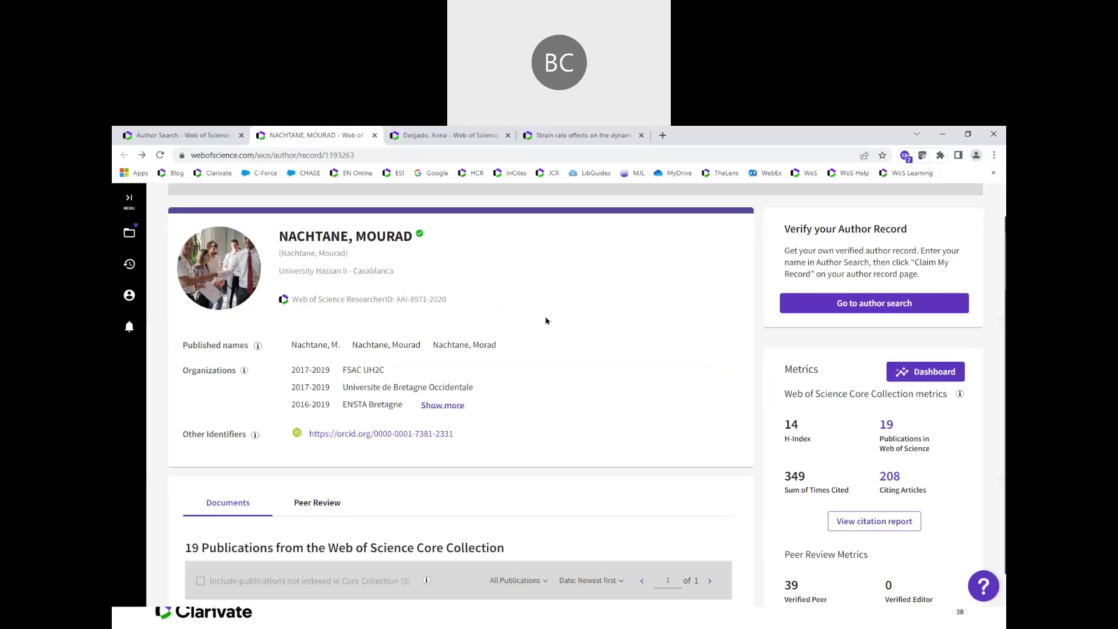
{"action": "scroll", "coordinate": [546, 321], "scroll_direction": "up", "scroll_amount": 2}
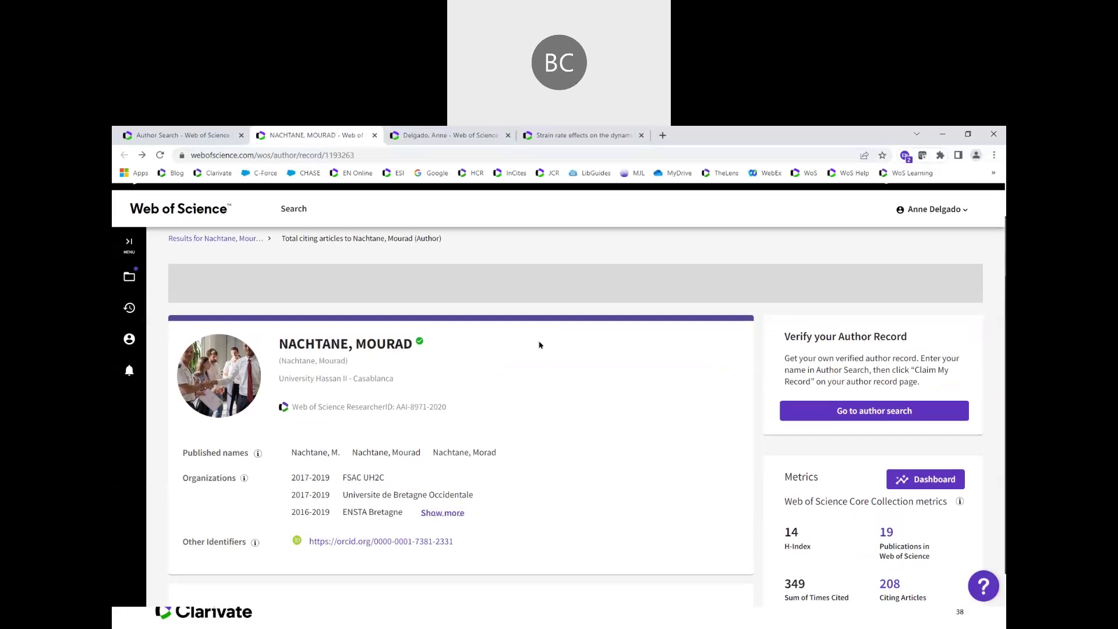
{"action": "scroll", "coordinate": [539, 345], "scroll_direction": "down", "scroll_amount": 1}
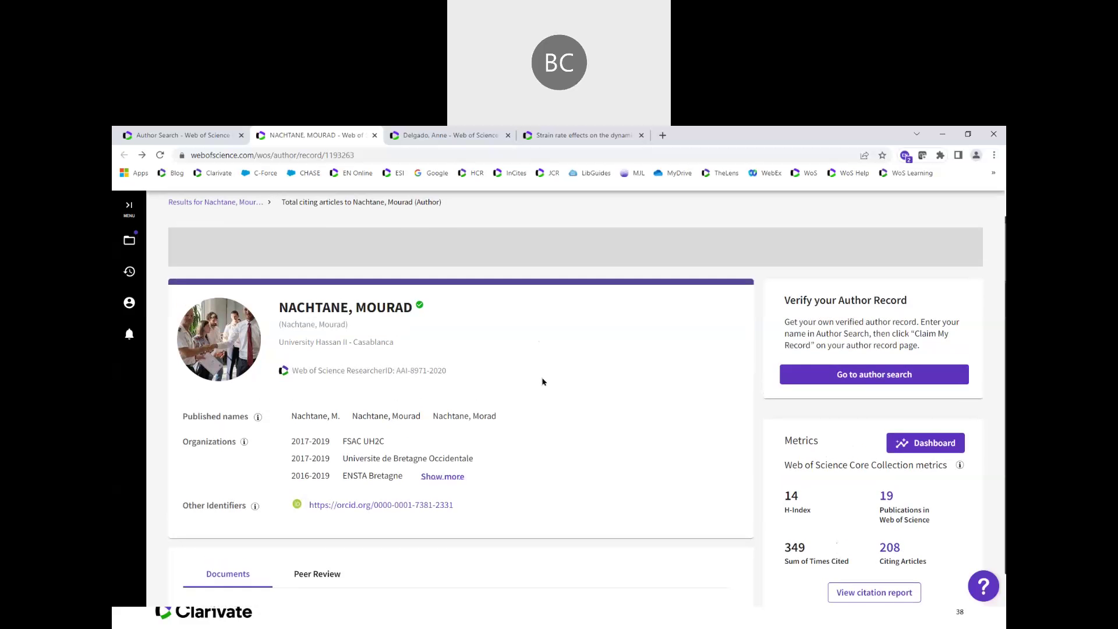
{"action": "scroll", "coordinate": [540, 355], "scroll_direction": "up", "scroll_amount": 1}
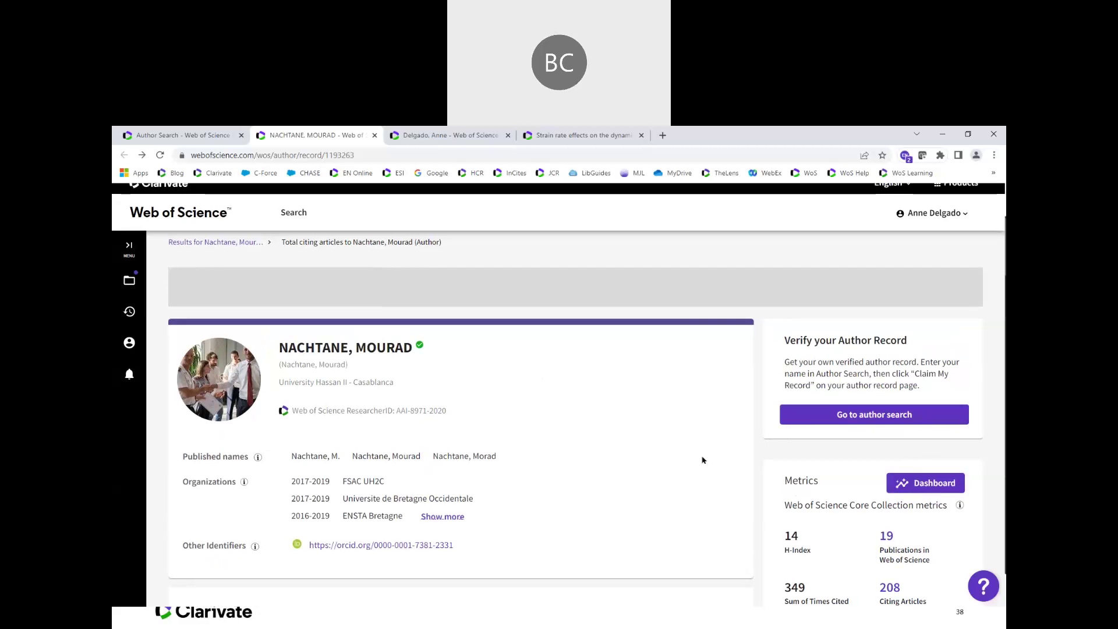
{"action": "scroll", "coordinate": [517, 478], "scroll_direction": "down", "scroll_amount": 3}
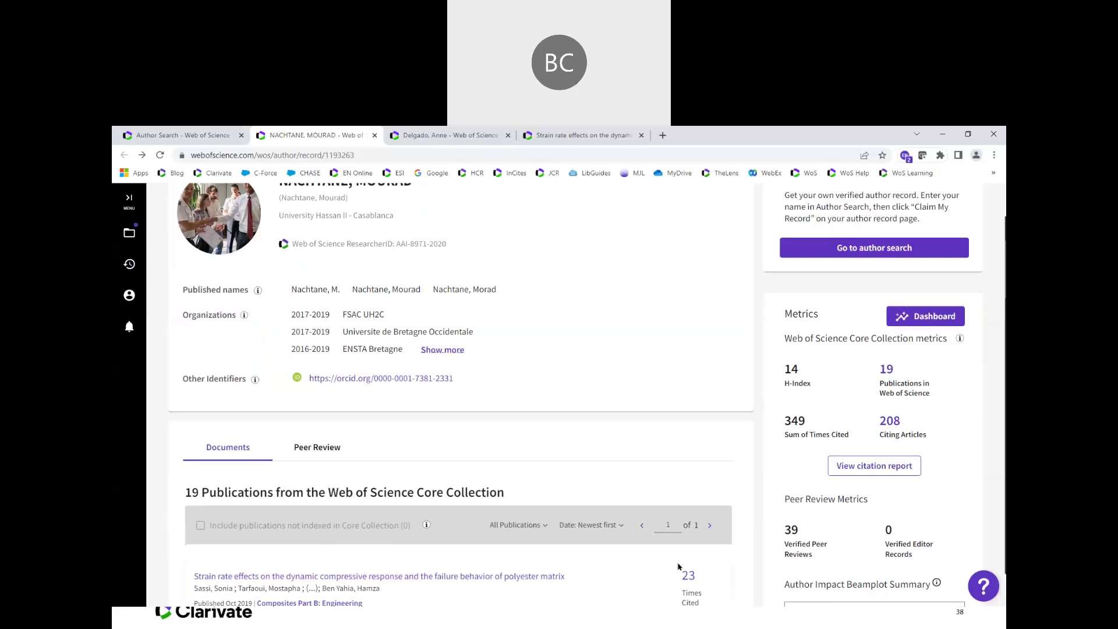
Reload the other researcher's author record and open the Help guide from the online help and contact options
{"action": "scroll", "coordinate": [676, 492], "scroll_direction": "up", "scroll_amount": 3}
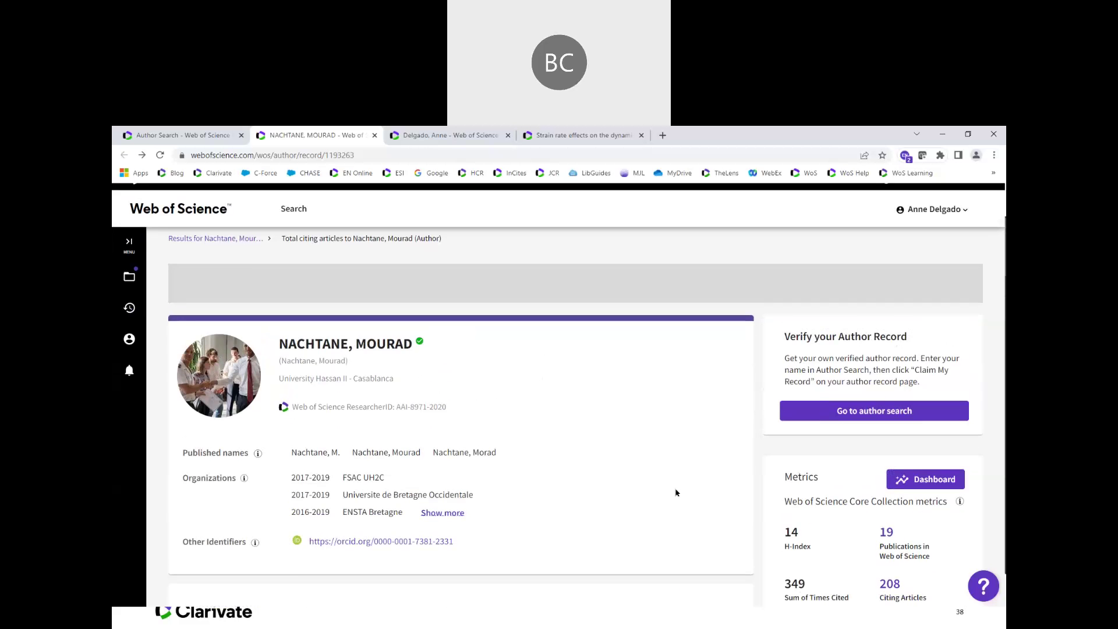
{"action": "left_click", "coordinate": [158, 155]}
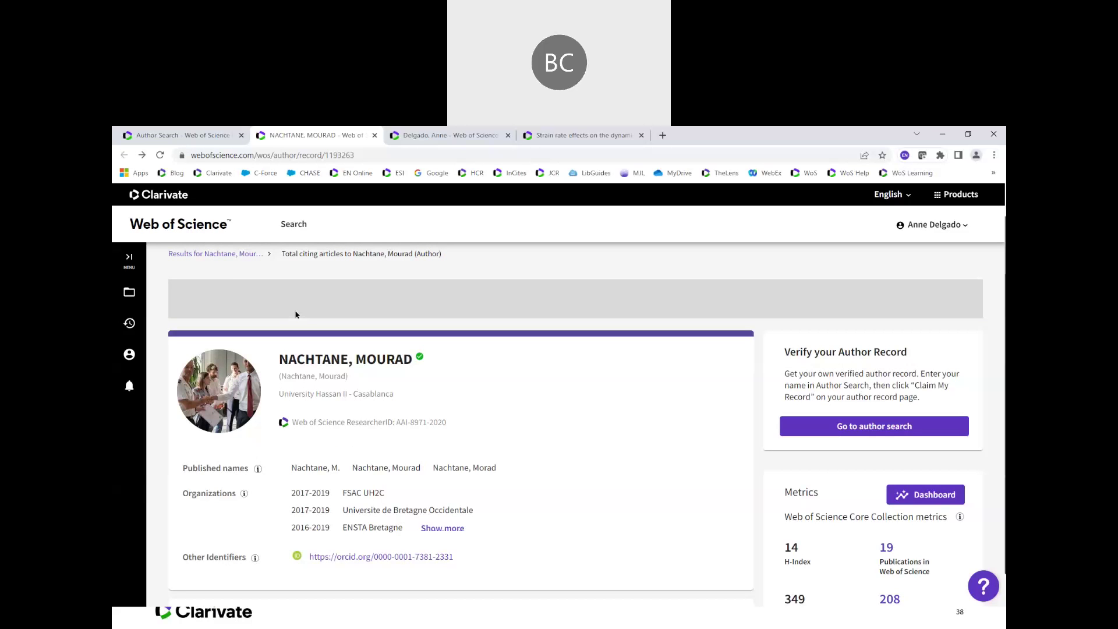
{"action": "left_click", "coordinate": [982, 593]}
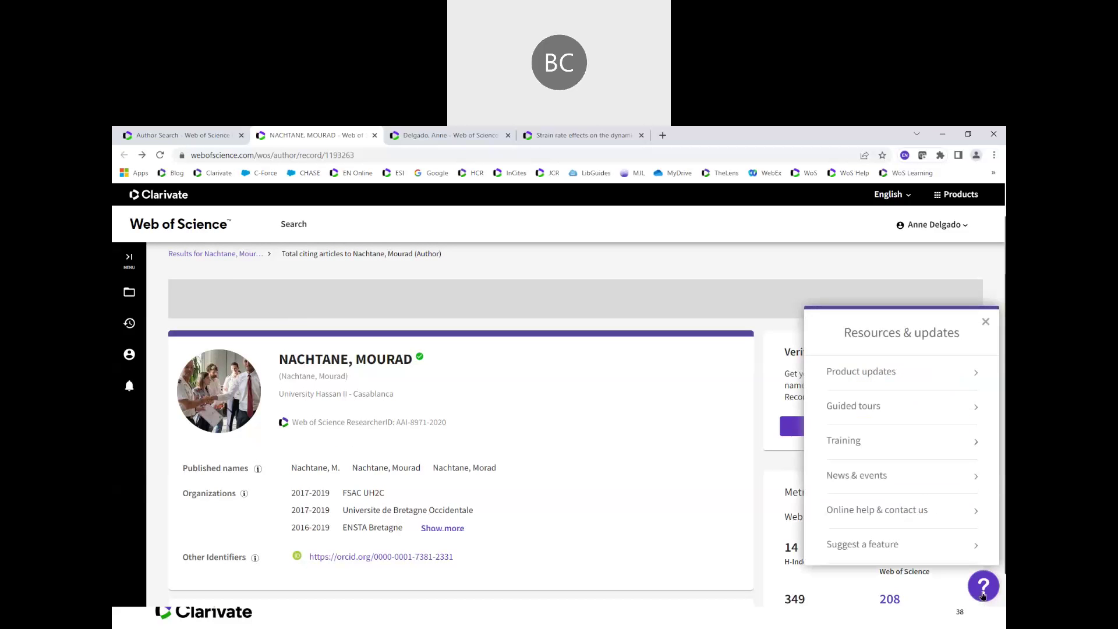
{"action": "left_click", "coordinate": [883, 510]}
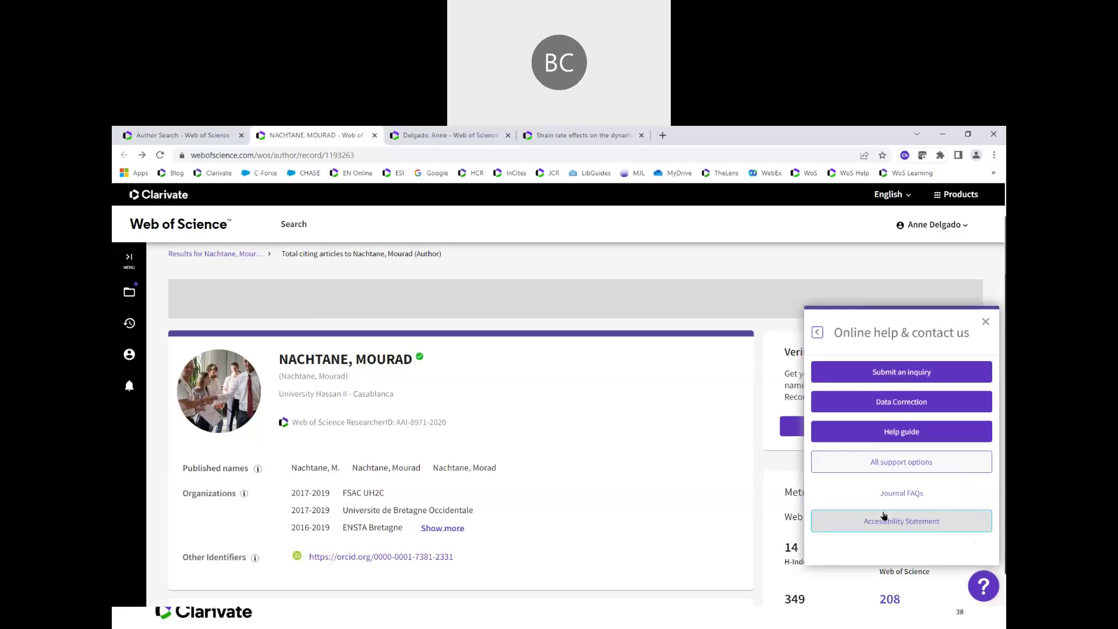
{"action": "left_click", "coordinate": [876, 434]}
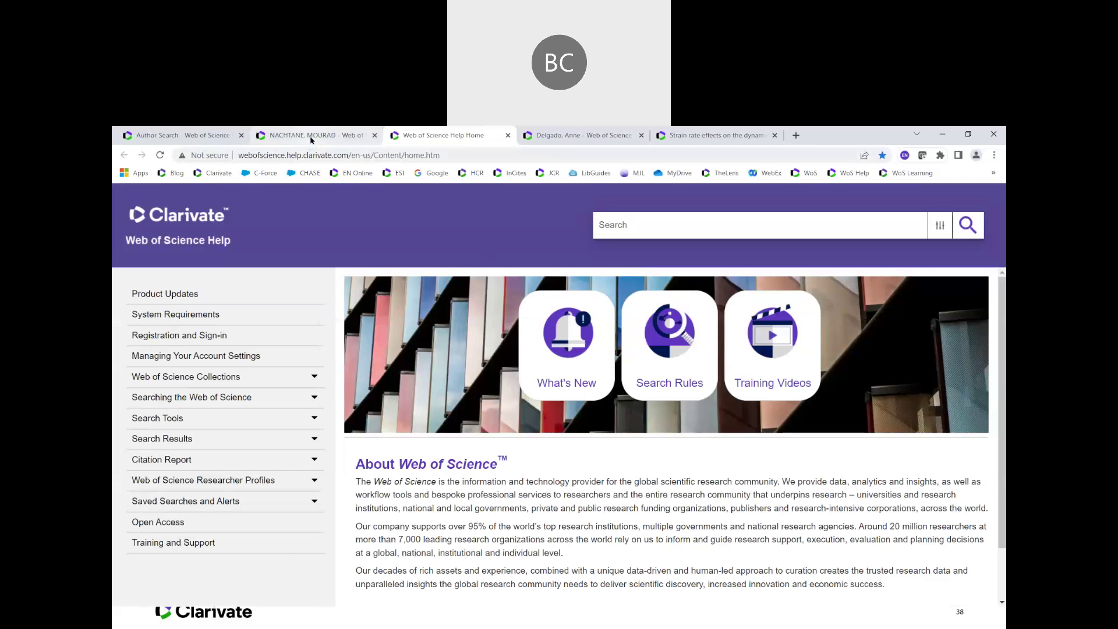
Open the Submit an inquiry form from the author record, look over its fields, and close the record's help panel
{"action": "left_click", "coordinate": [291, 134]}
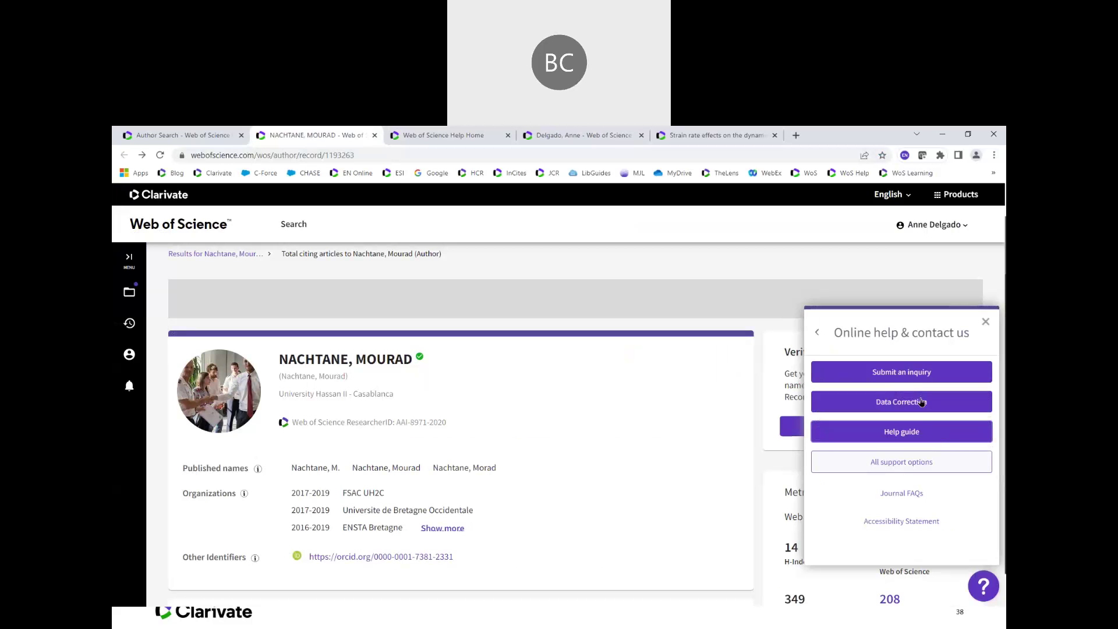
{"action": "left_click", "coordinate": [915, 376]}
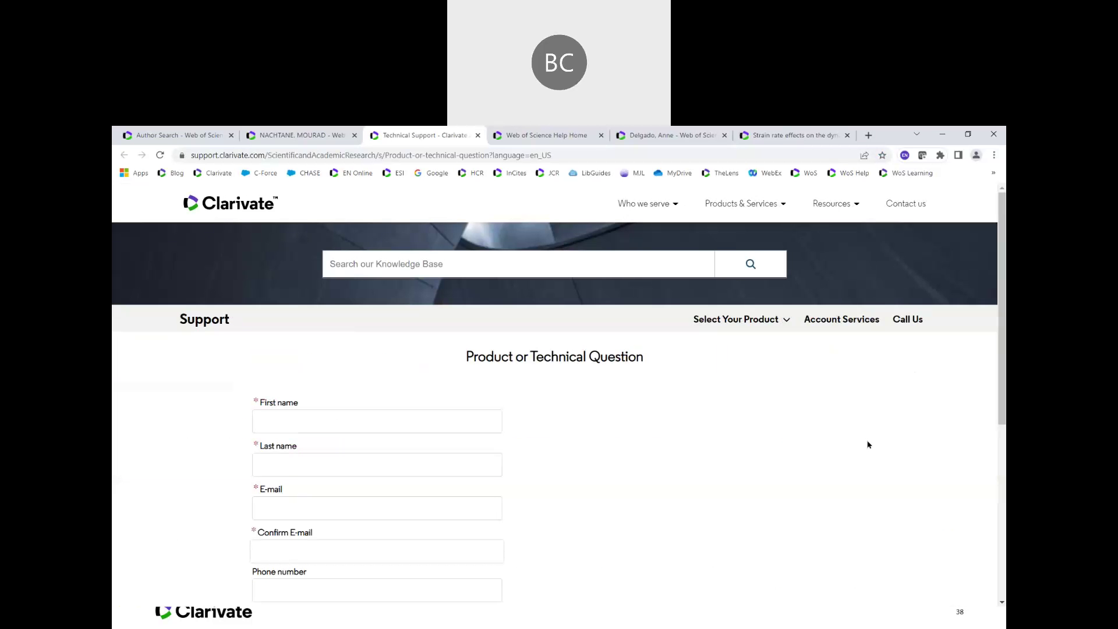
{"action": "scroll", "coordinate": [867, 444], "scroll_direction": "down", "scroll_amount": 4}
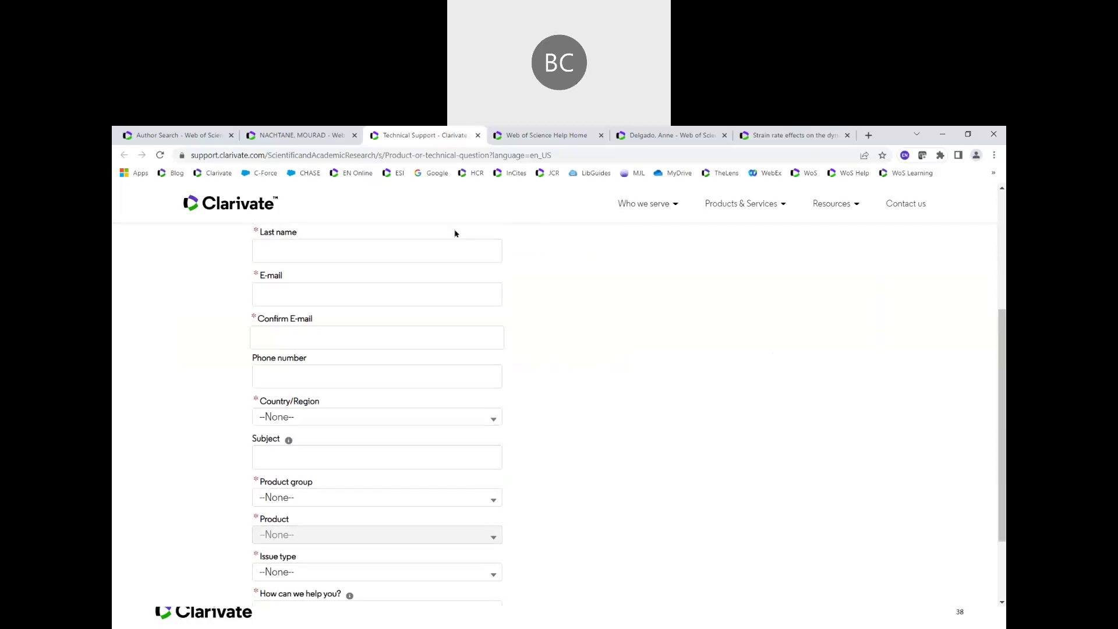
{"action": "left_click", "coordinate": [335, 137]}
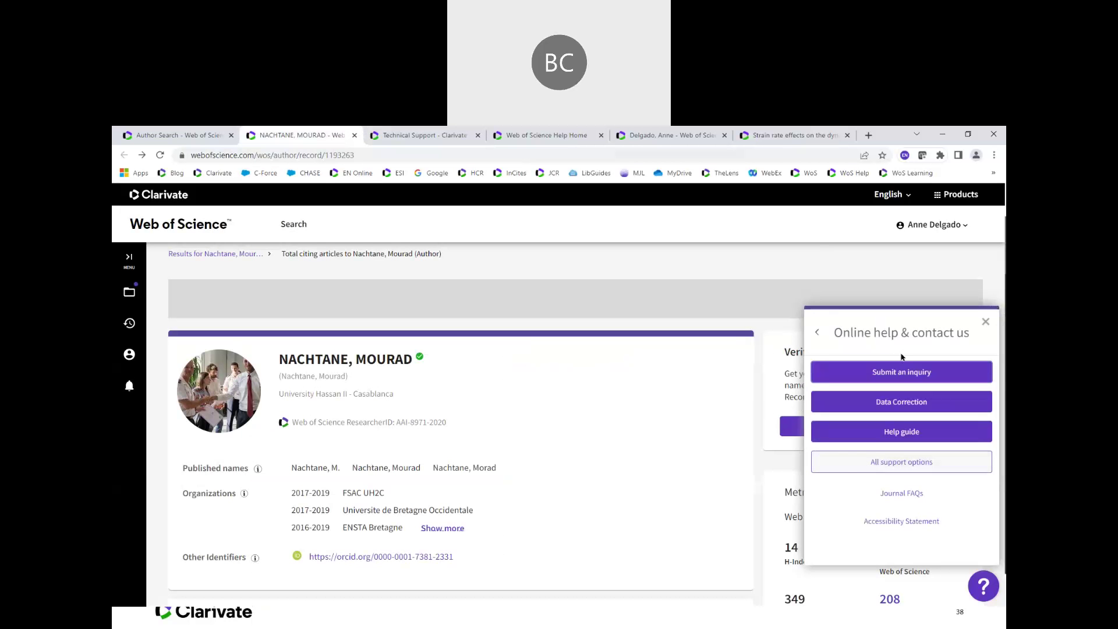
{"action": "left_click", "coordinate": [985, 322]}
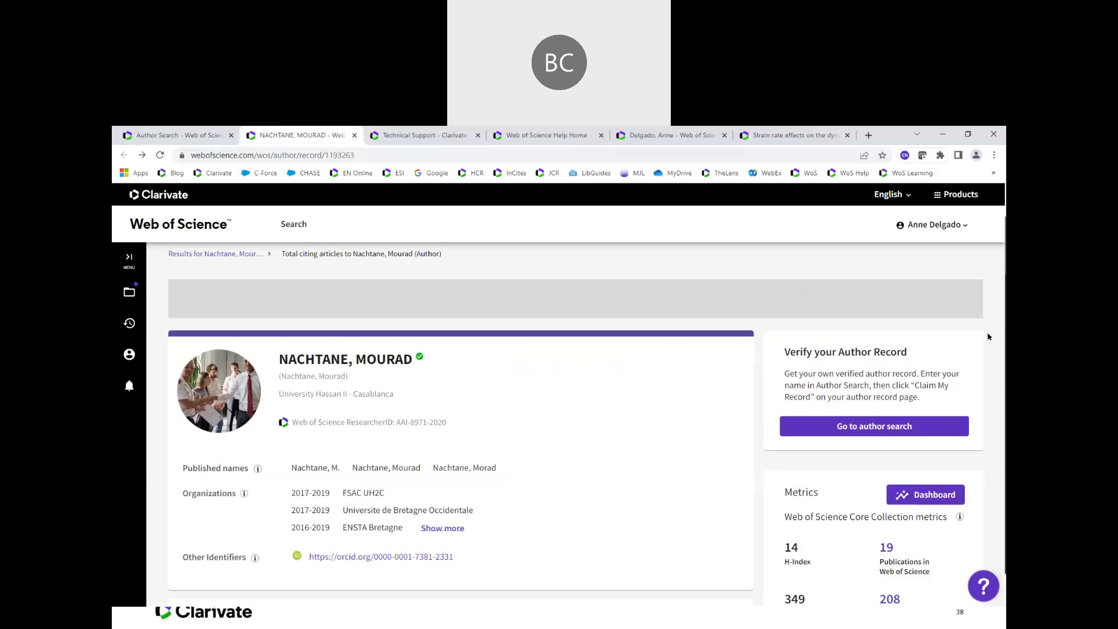
Open the Product Support page linked at the end of the author record
{"action": "scroll", "coordinate": [988, 336], "scroll_direction": "down", "scroll_amount": 20}
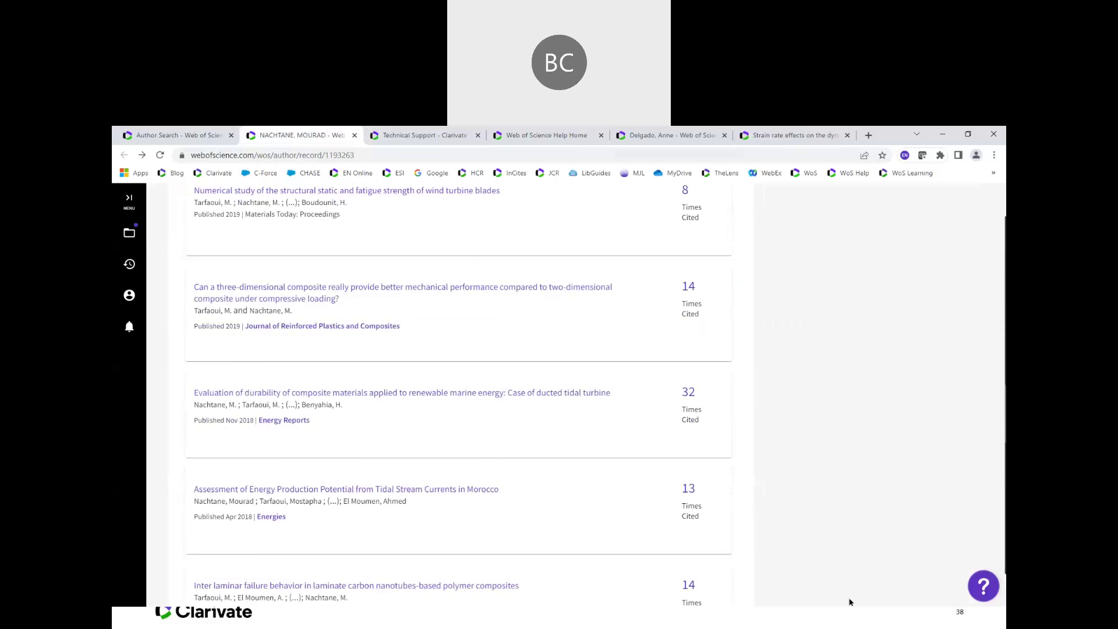
{"action": "scroll", "coordinate": [718, 571], "scroll_direction": "down", "scroll_amount": 10}
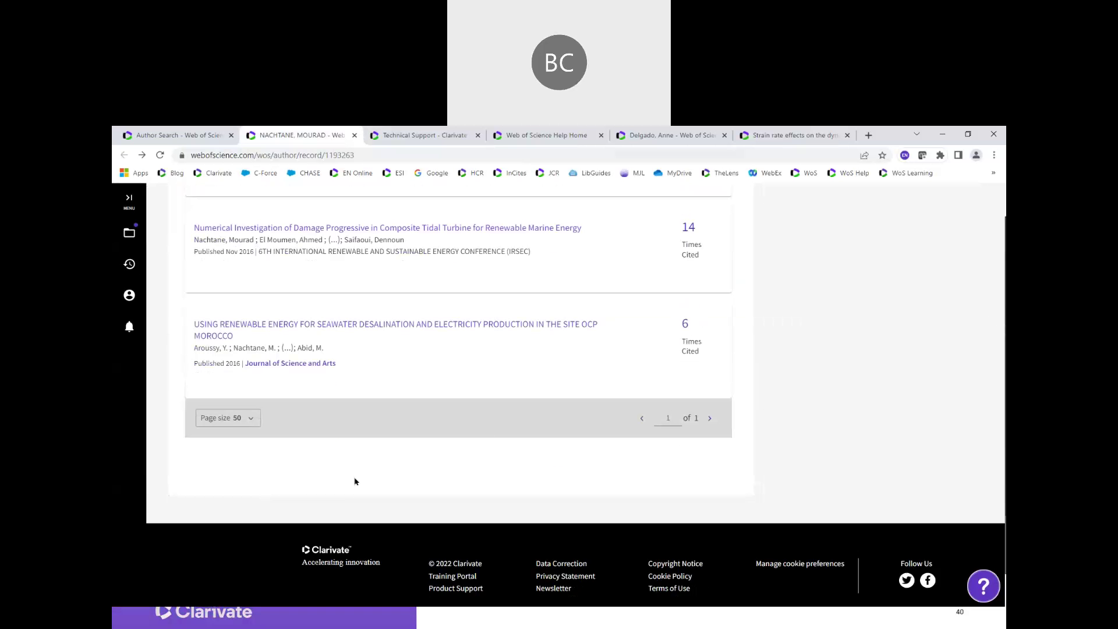
{"action": "left_click", "coordinate": [461, 589]}
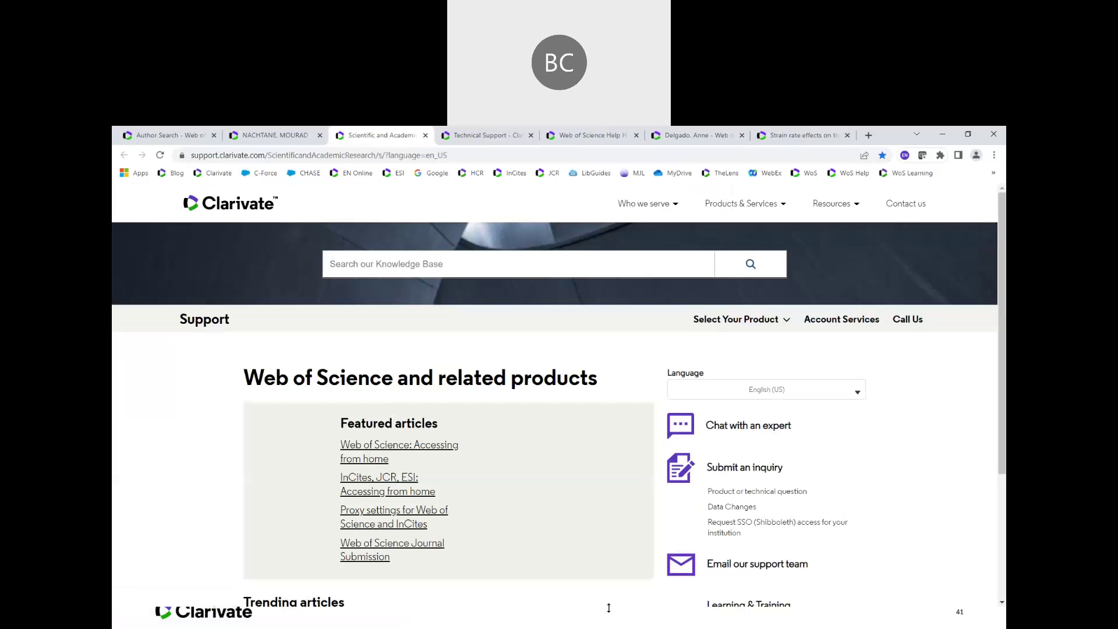
Open an email to the support team, highlight the recipient address, and close the draft without saving
{"action": "scroll", "coordinate": [698, 466], "scroll_direction": "down", "scroll_amount": 2}
{"action": "left_click", "coordinate": [743, 415]}
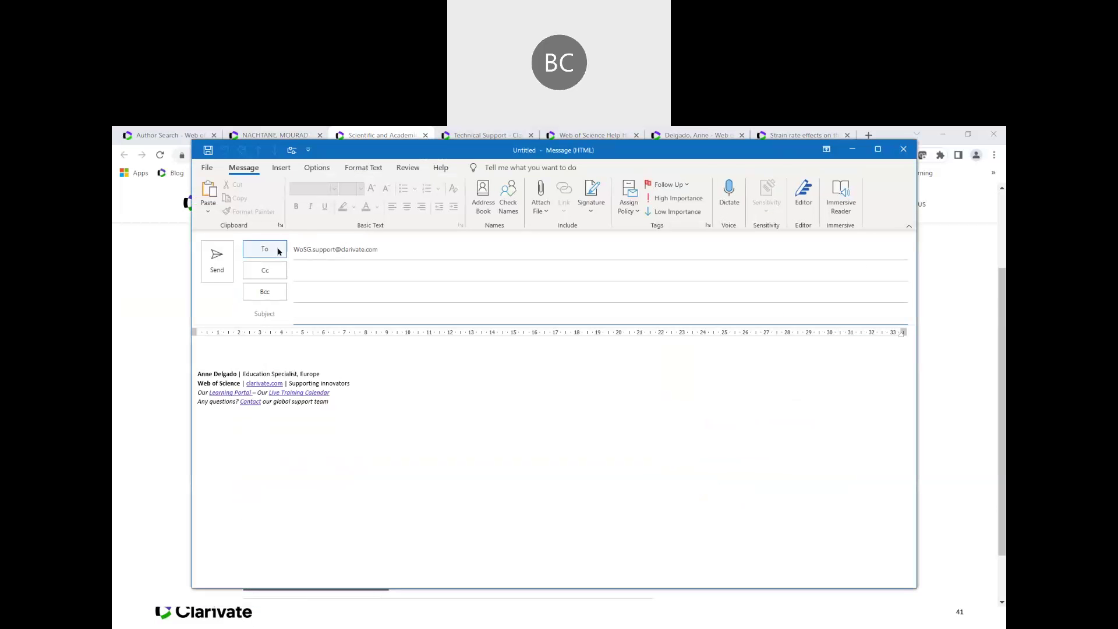
{"action": "left_click_drag", "start_coordinate": [382, 253], "coordinate": [292, 253]}
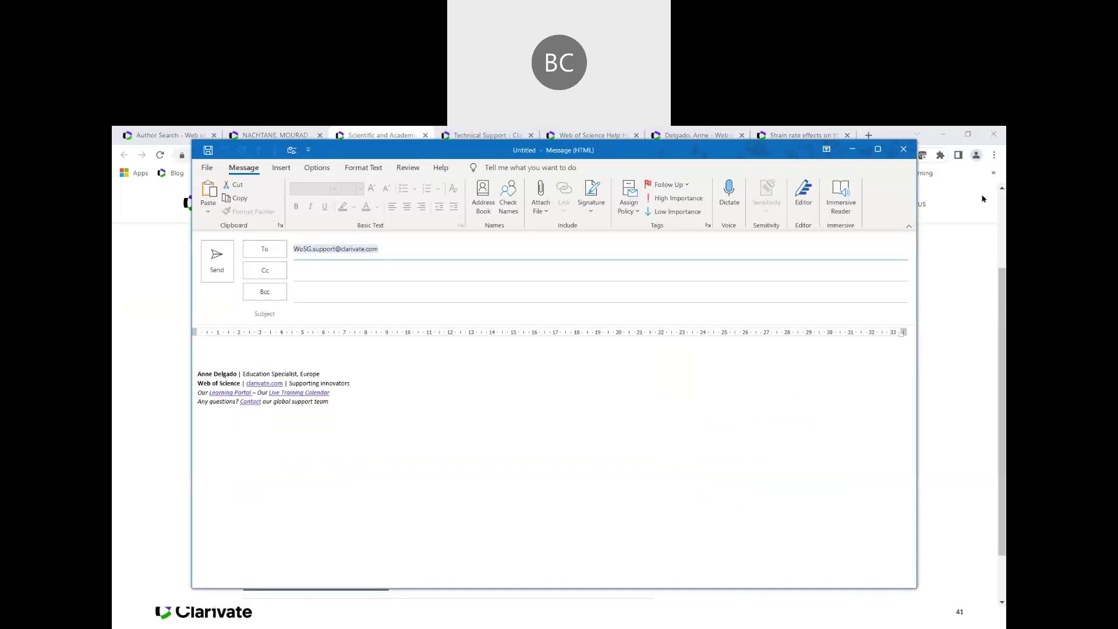
{"action": "left_click", "coordinate": [904, 150]}
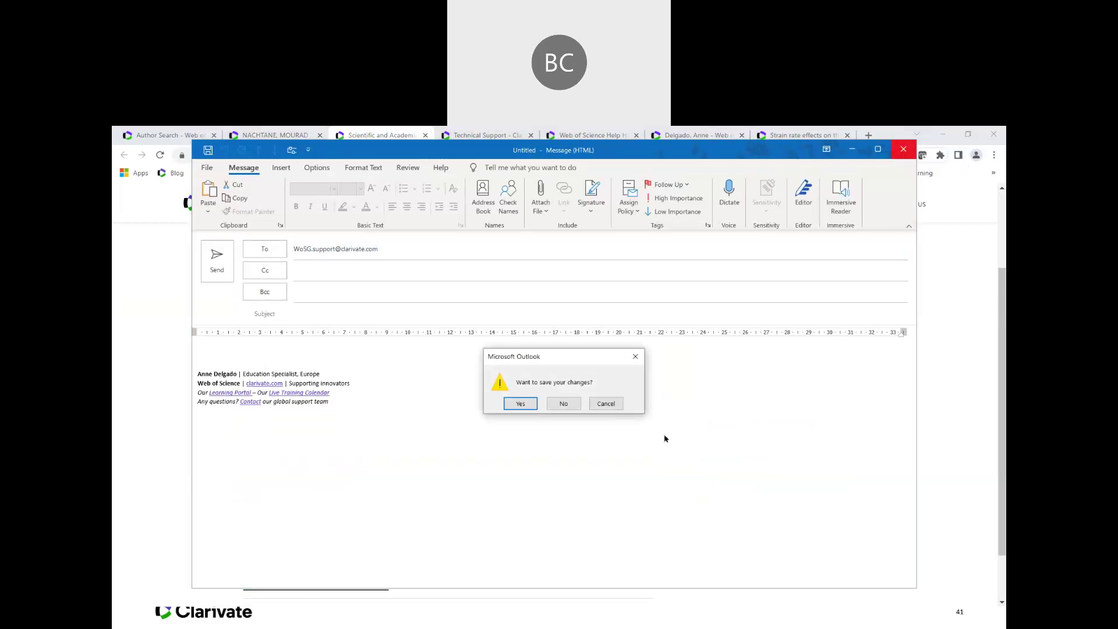
{"action": "left_click", "coordinate": [563, 404]}
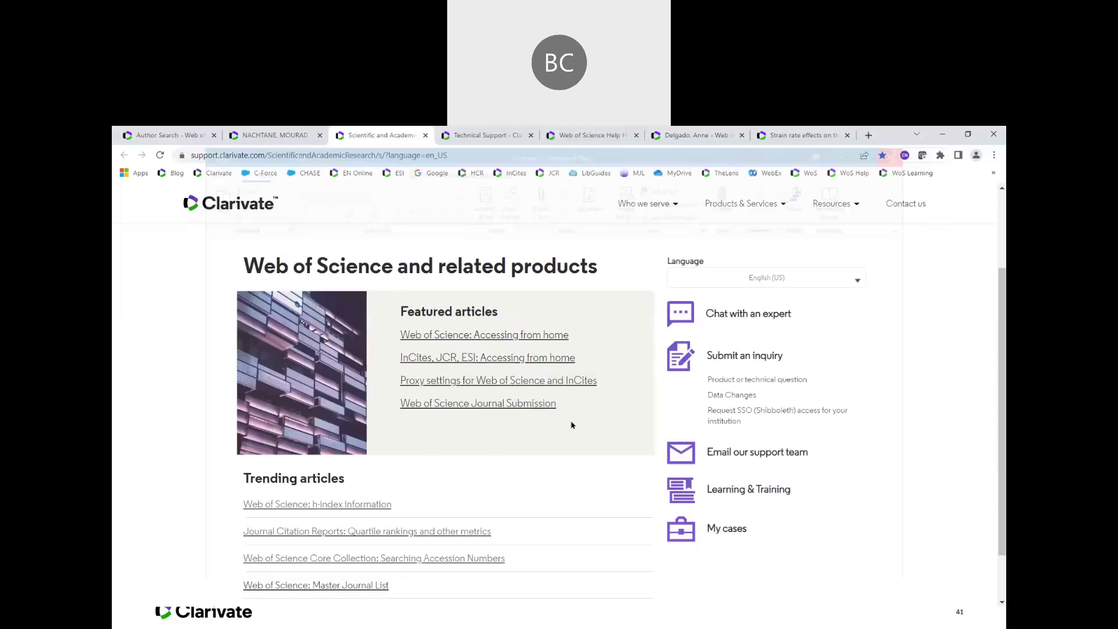
Return to the other researcher's author record, look back over its publications, and open the ResearcherID version of the record
{"action": "left_click", "coordinate": [300, 141]}
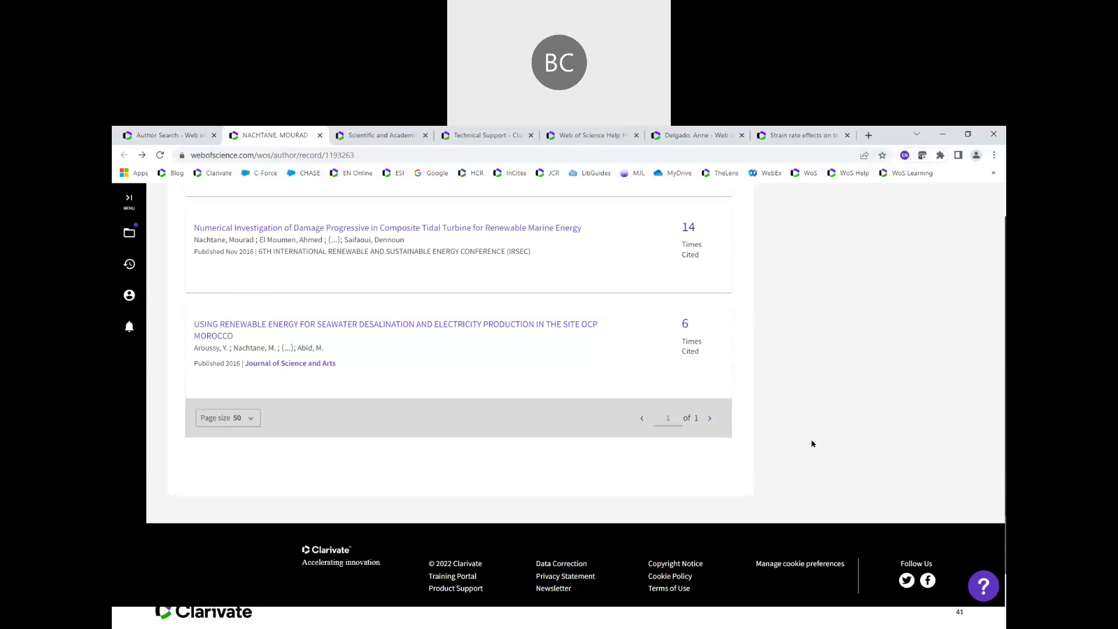
{"action": "scroll", "coordinate": [812, 444], "scroll_direction": "up", "scroll_amount": 2}
{"action": "scroll", "coordinate": [811, 467], "scroll_direction": "up", "scroll_amount": 6}
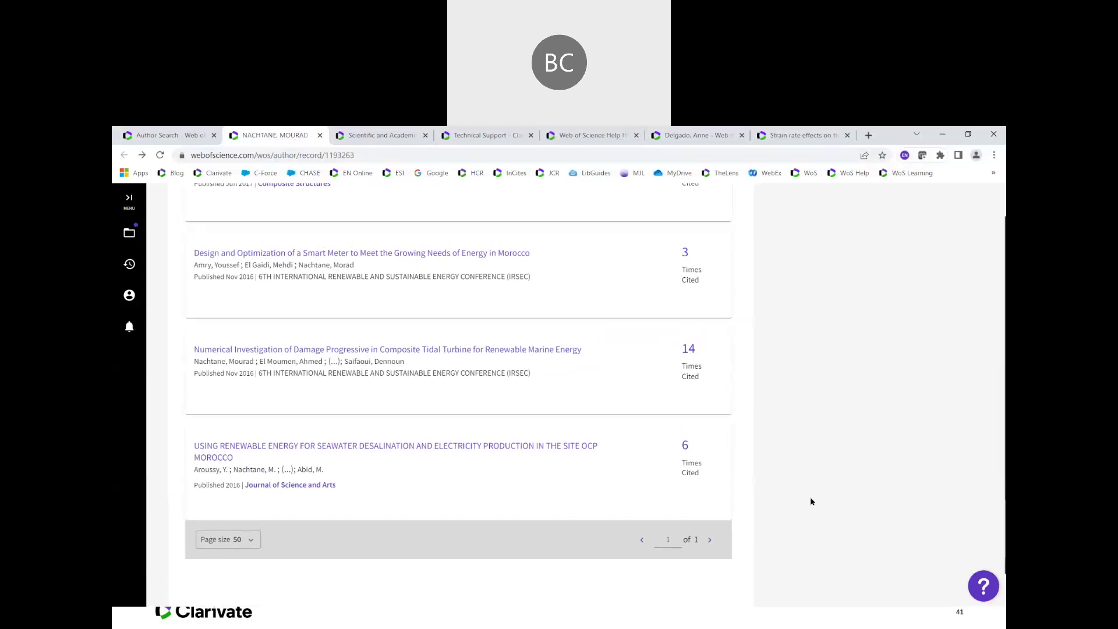
{"action": "scroll", "coordinate": [804, 501], "scroll_direction": "up", "scroll_amount": 15}
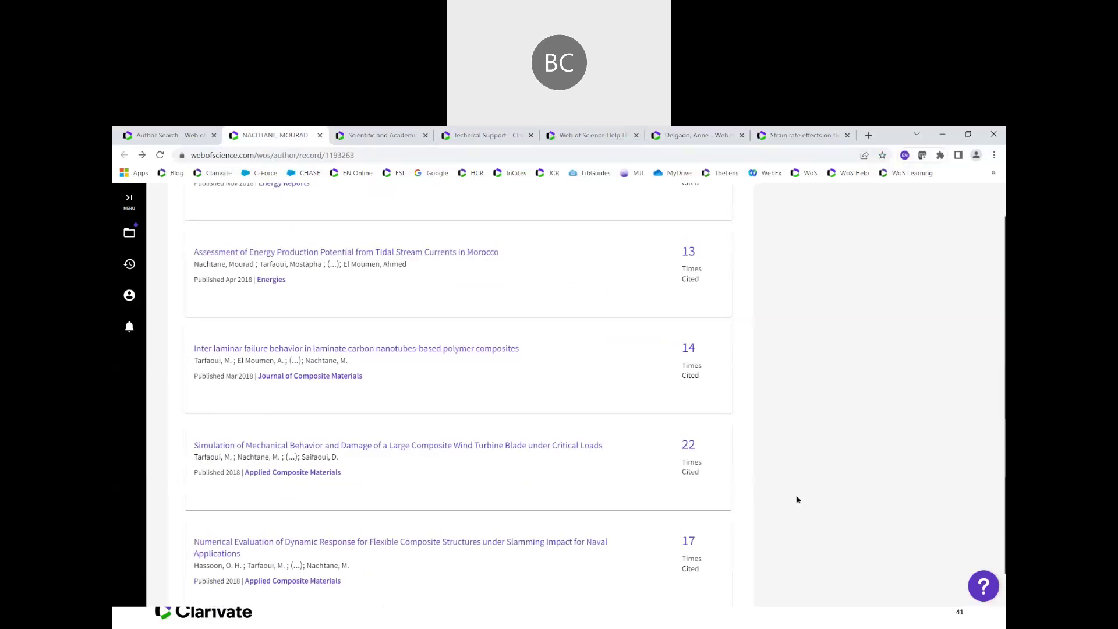
{"action": "scroll", "coordinate": [742, 491], "scroll_direction": "up", "scroll_amount": 12}
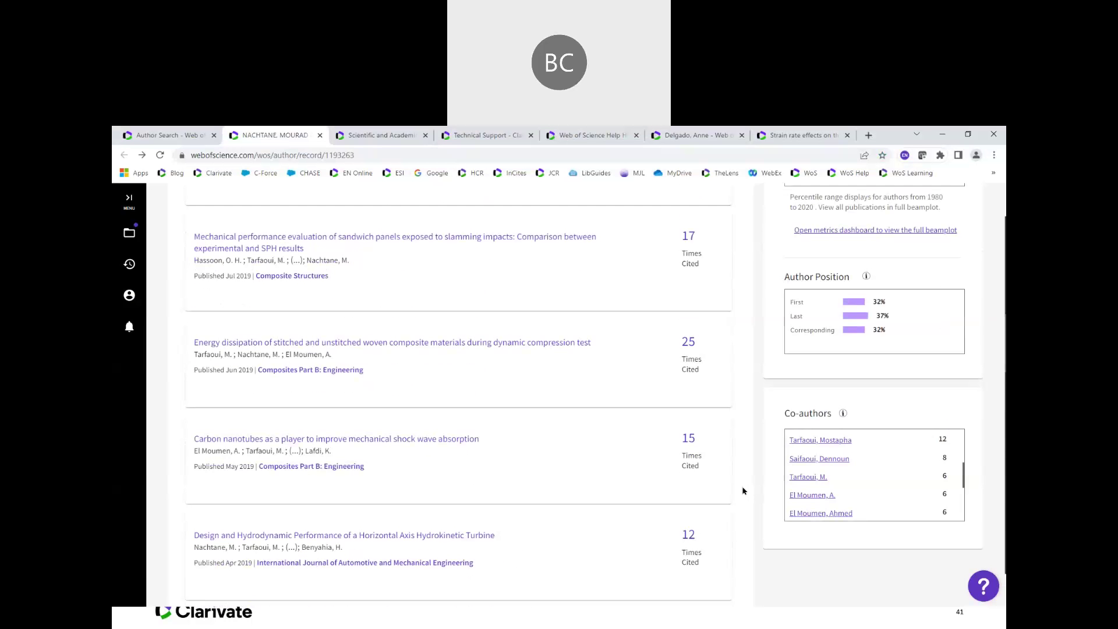
{"action": "scroll", "coordinate": [742, 491], "scroll_direction": "up", "scroll_amount": 3}
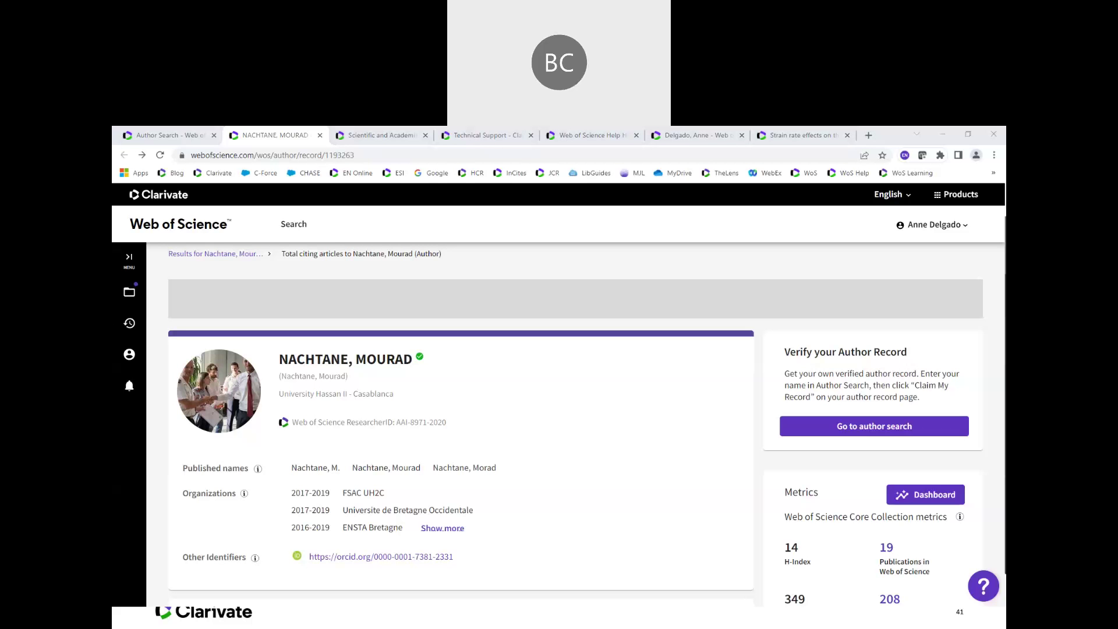
{"action": "left_click", "coordinate": [329, 421]}
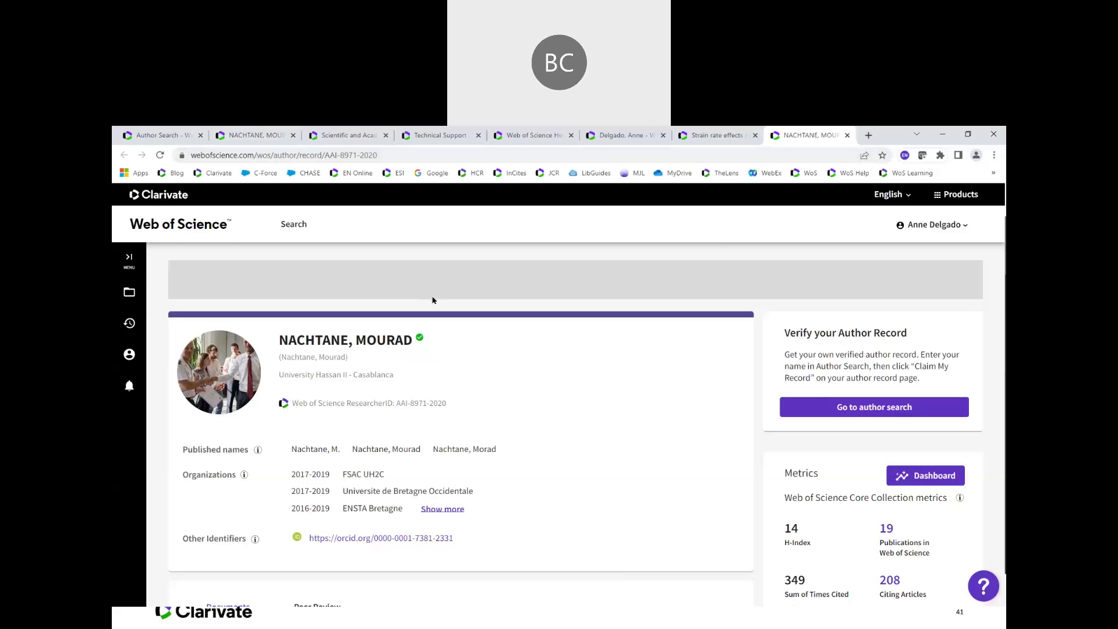
Go from the own researcher profile to the Web of Science home page, open the account Settings and examine the General Settings
{"action": "left_click", "coordinate": [601, 142]}
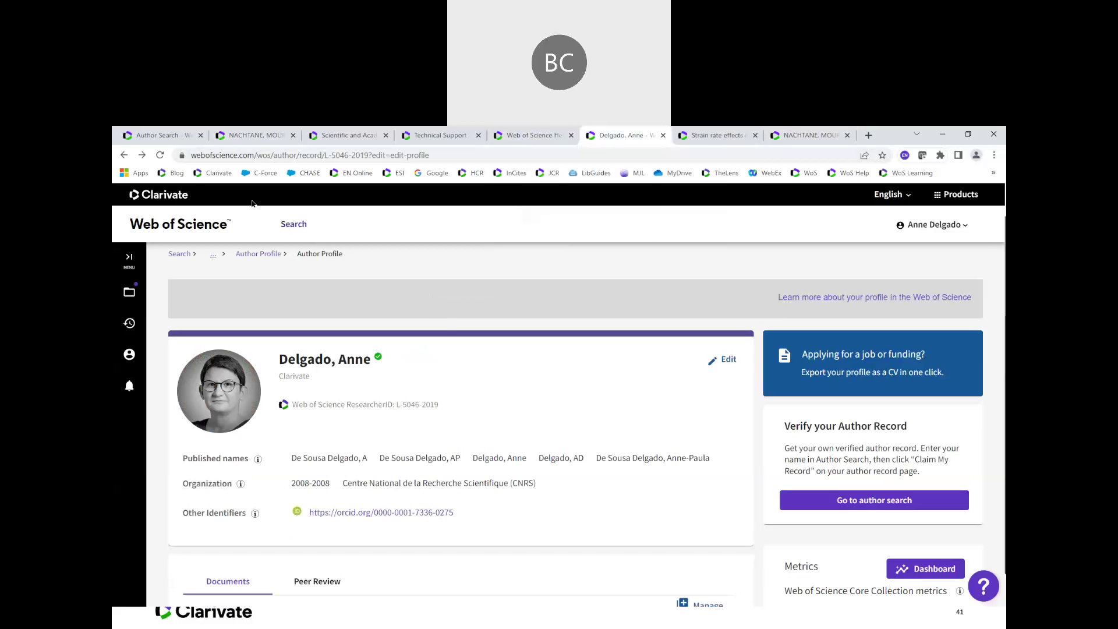
{"action": "left_click", "coordinate": [198, 228]}
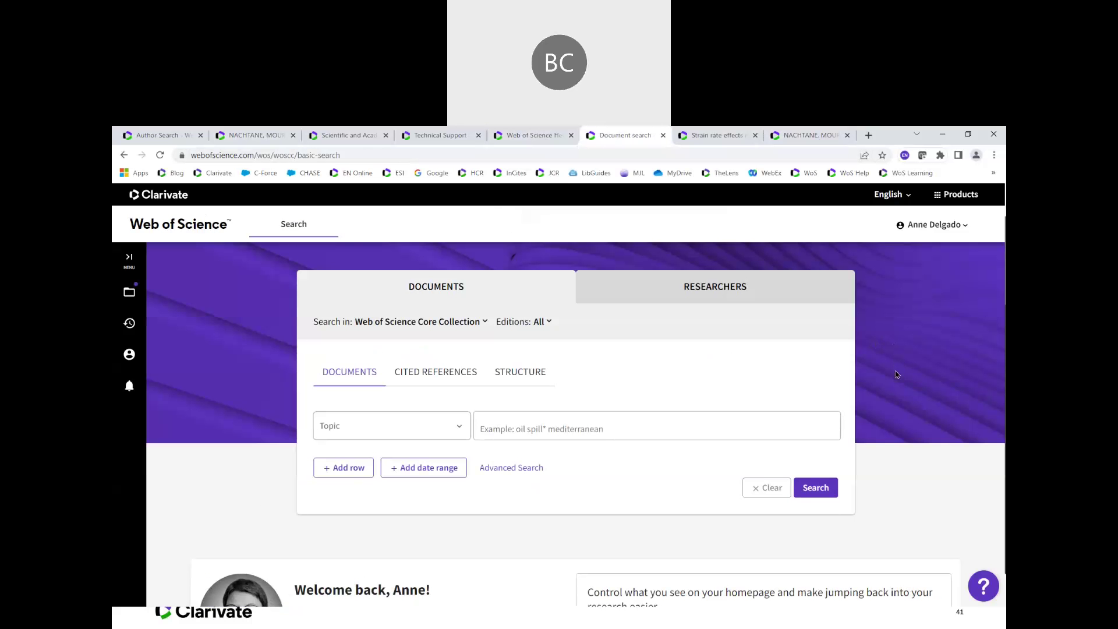
{"action": "left_click", "coordinate": [933, 226]}
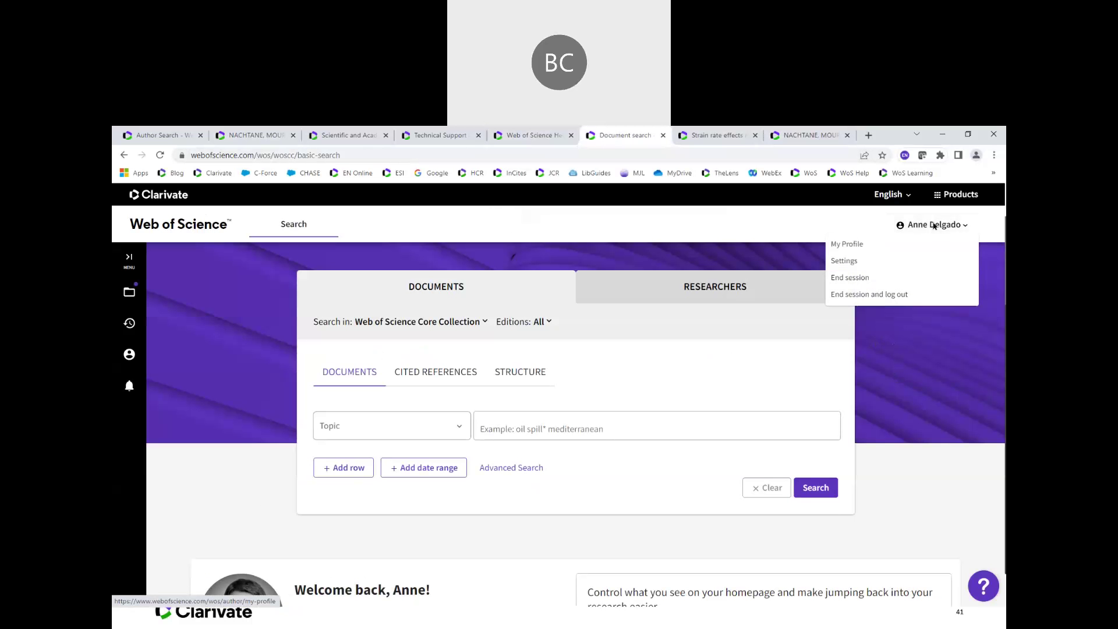
{"action": "left_click", "coordinate": [856, 265]}
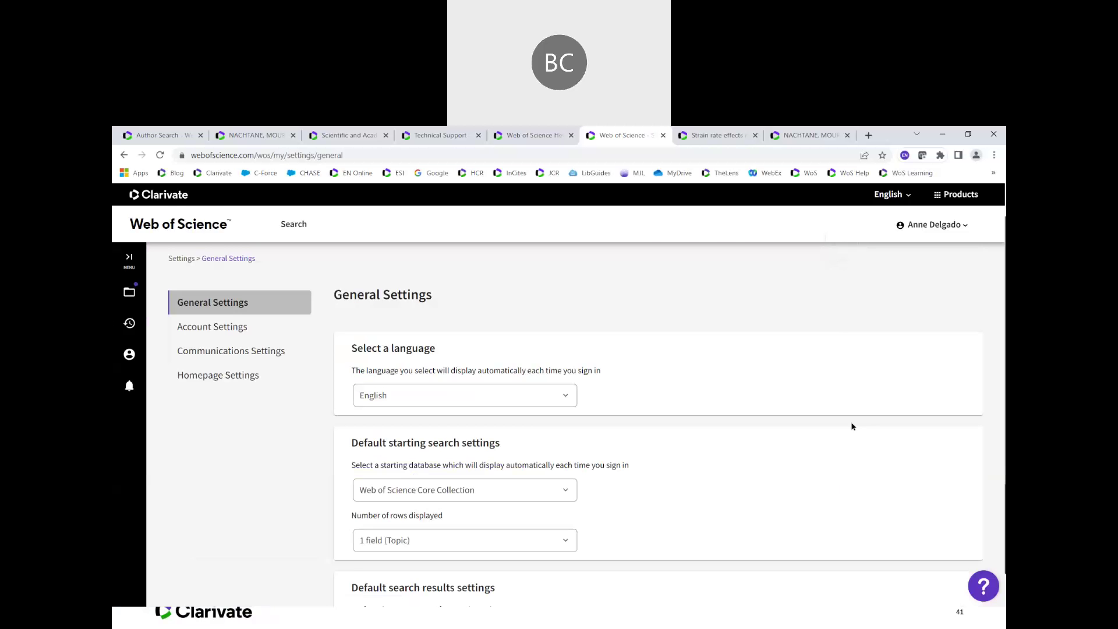
{"action": "scroll", "coordinate": [851, 433], "scroll_direction": "down", "scroll_amount": 1}
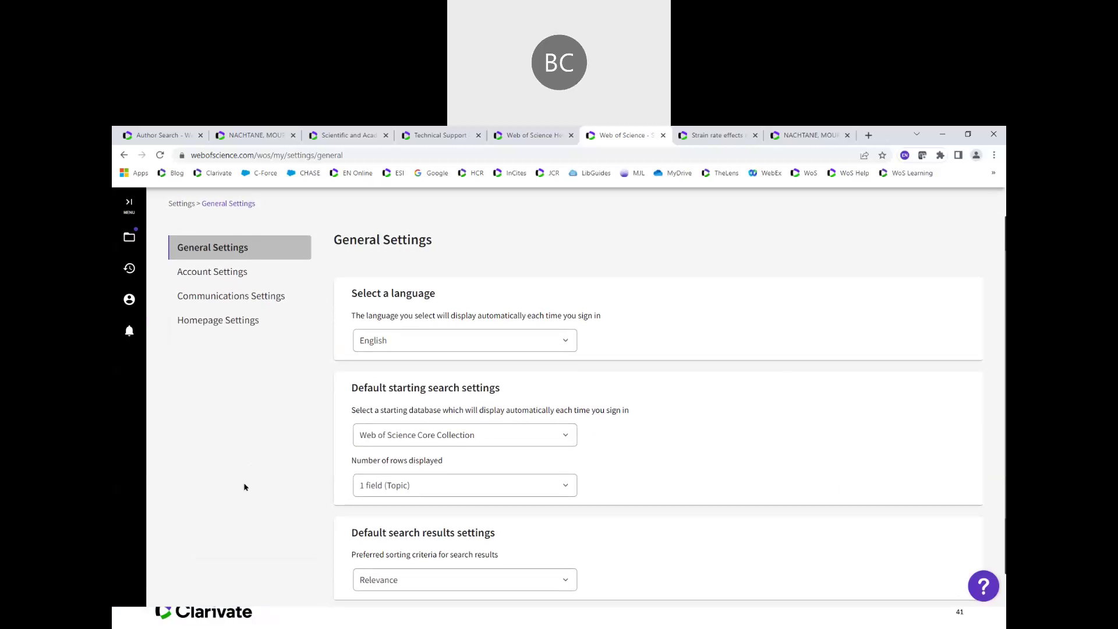
{"action": "scroll", "coordinate": [244, 487], "scroll_direction": "down", "scroll_amount": 1}
{"action": "scroll", "coordinate": [244, 487], "scroll_direction": "up", "scroll_amount": 1}
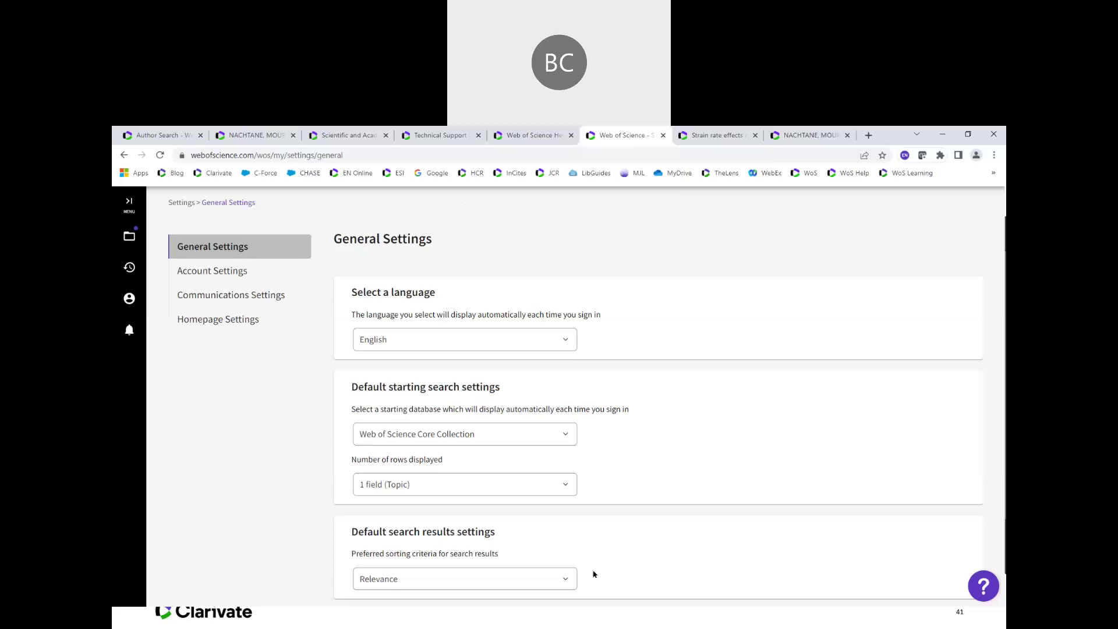
{"action": "scroll", "coordinate": [588, 558], "scroll_direction": "down", "scroll_amount": 1}
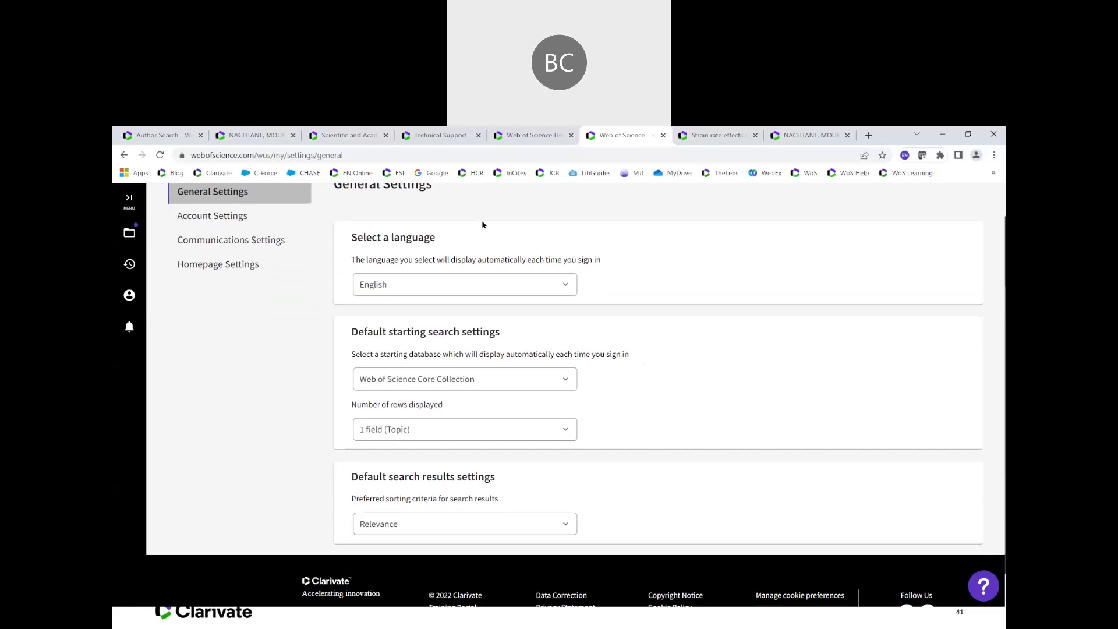
Change the display language to 简体中文 and set it back to English
{"action": "scroll", "coordinate": [650, 528], "scroll_direction": "up", "scroll_amount": 1}
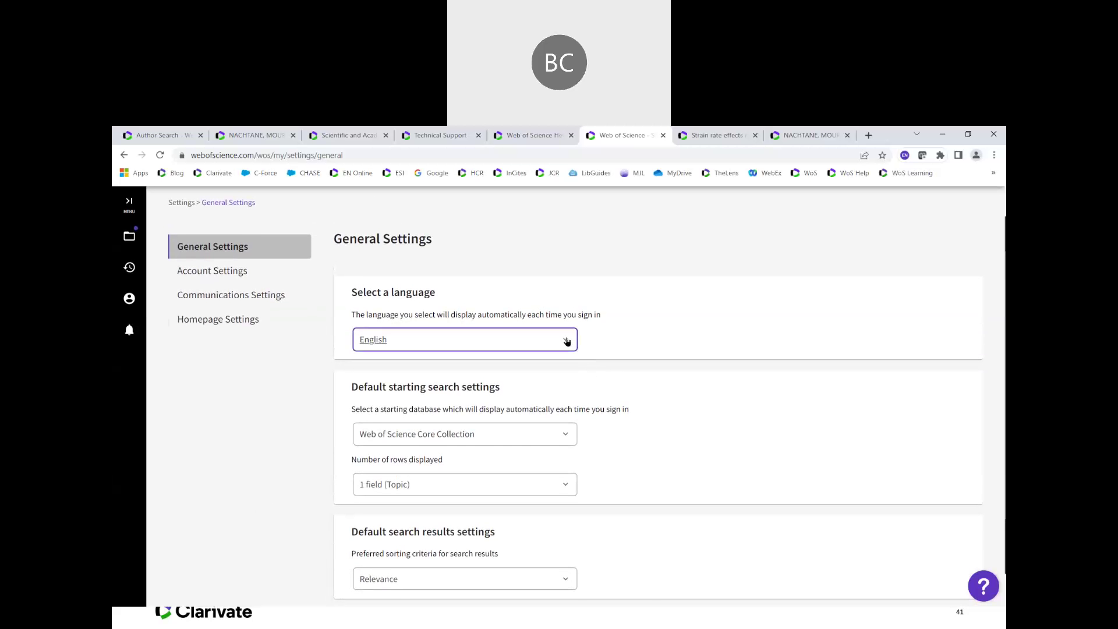
{"action": "left_click", "coordinate": [568, 341]}
{"action": "left_click", "coordinate": [568, 343]}
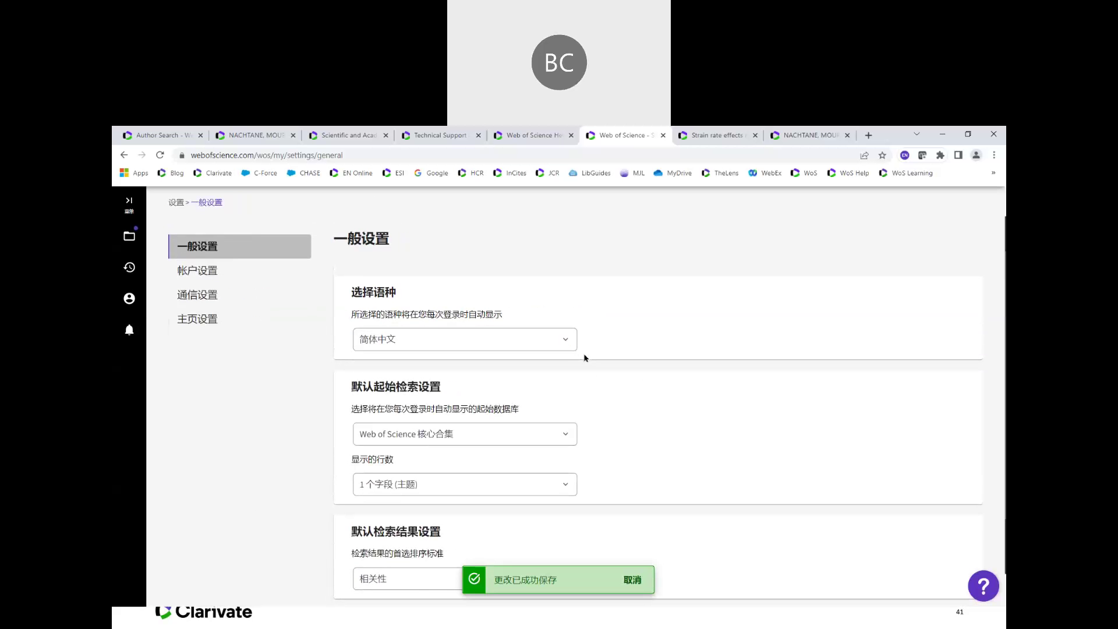
{"action": "left_click", "coordinate": [566, 342]}
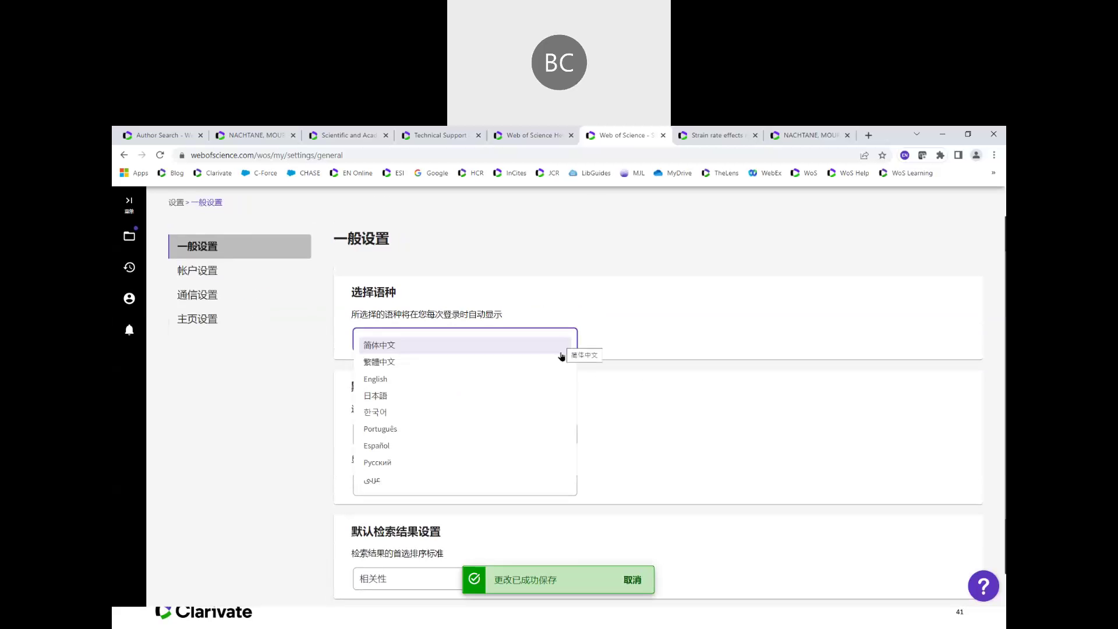
{"action": "scroll", "coordinate": [536, 379], "scroll_direction": "down", "scroll_amount": 2}
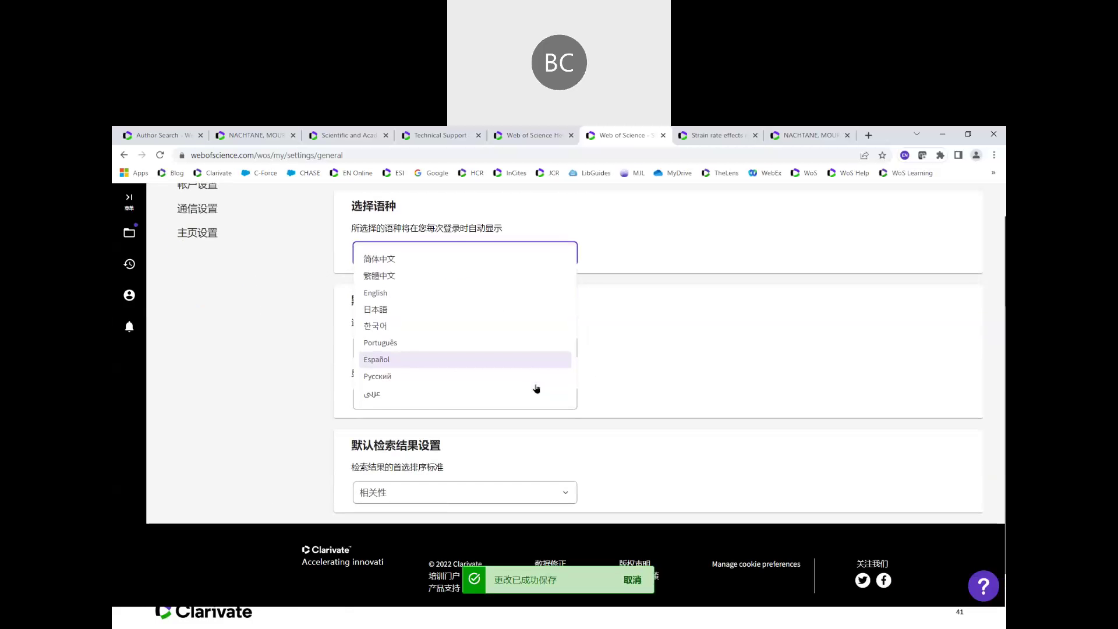
{"action": "scroll", "coordinate": [512, 350], "scroll_direction": "up", "scroll_amount": 1}
{"action": "left_click", "coordinate": [509, 341]}
{"action": "scroll", "coordinate": [204, 468], "scroll_direction": "up", "scroll_amount": 1}
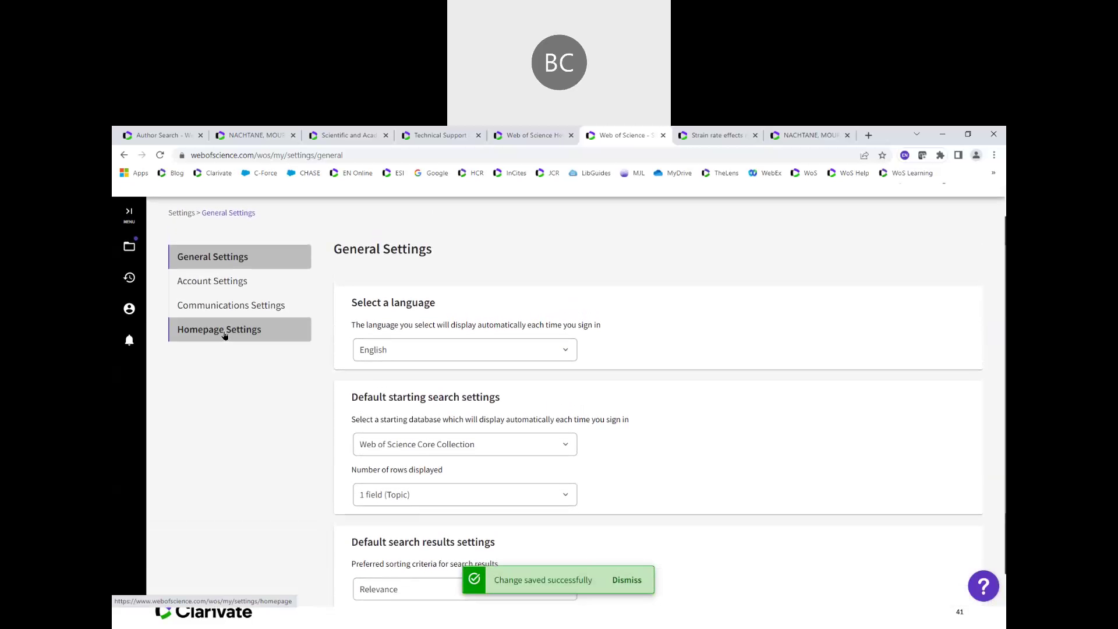
In the Homepage Settings, turn the homepage display of My researcher metrics off and back on, and open the Communications Settings
{"action": "left_click", "coordinate": [225, 330]}
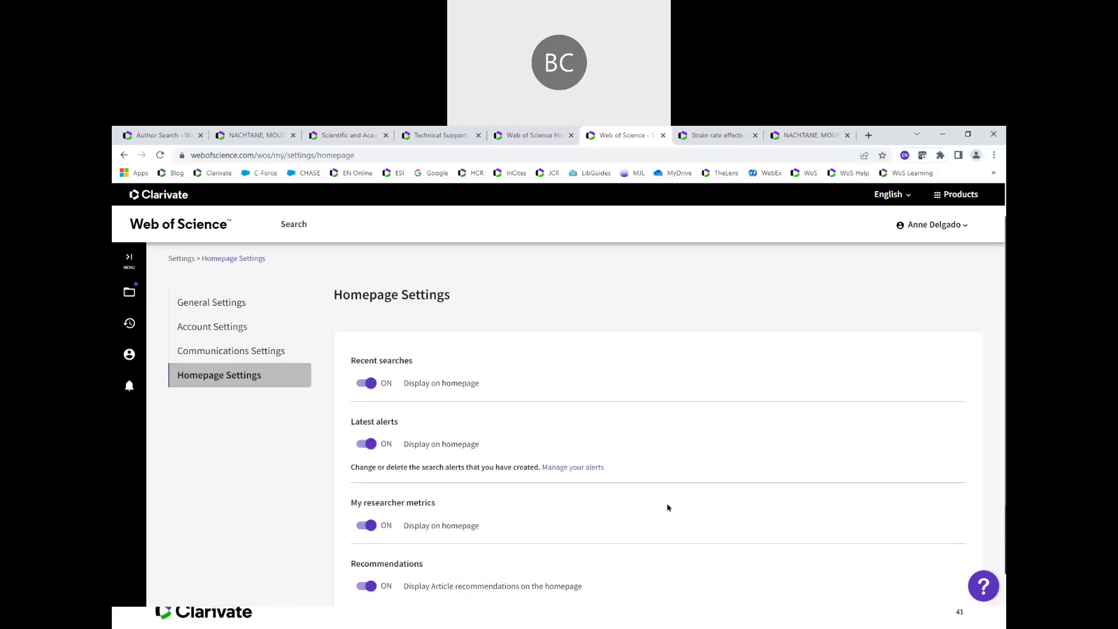
{"action": "scroll", "coordinate": [668, 508], "scroll_direction": "down", "scroll_amount": 1}
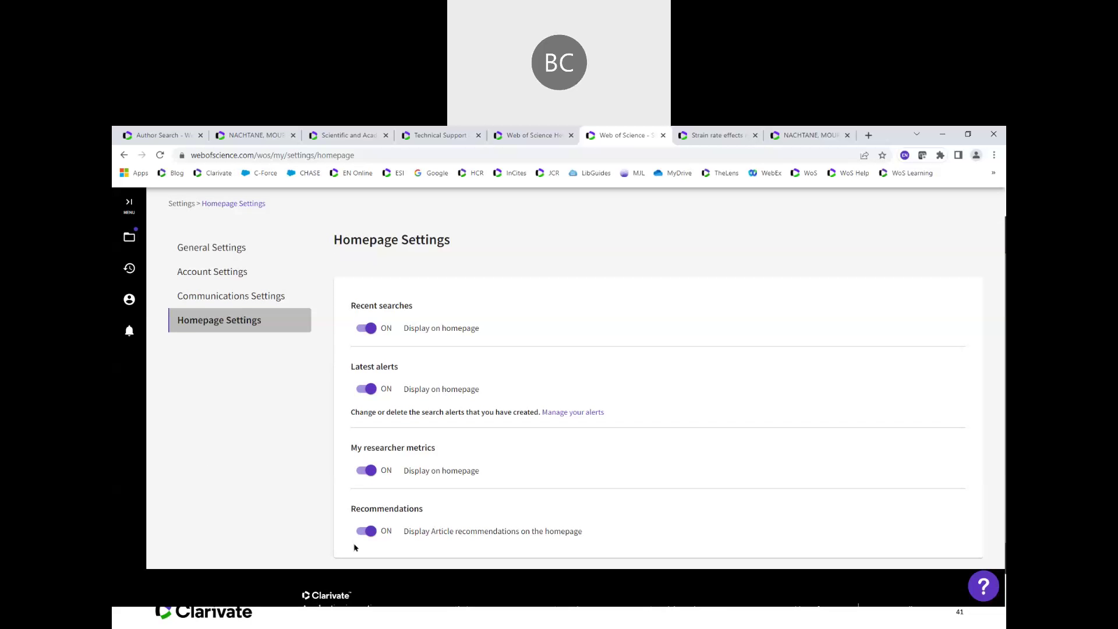
{"action": "left_click", "coordinate": [358, 473]}
{"action": "left_click", "coordinate": [370, 472]}
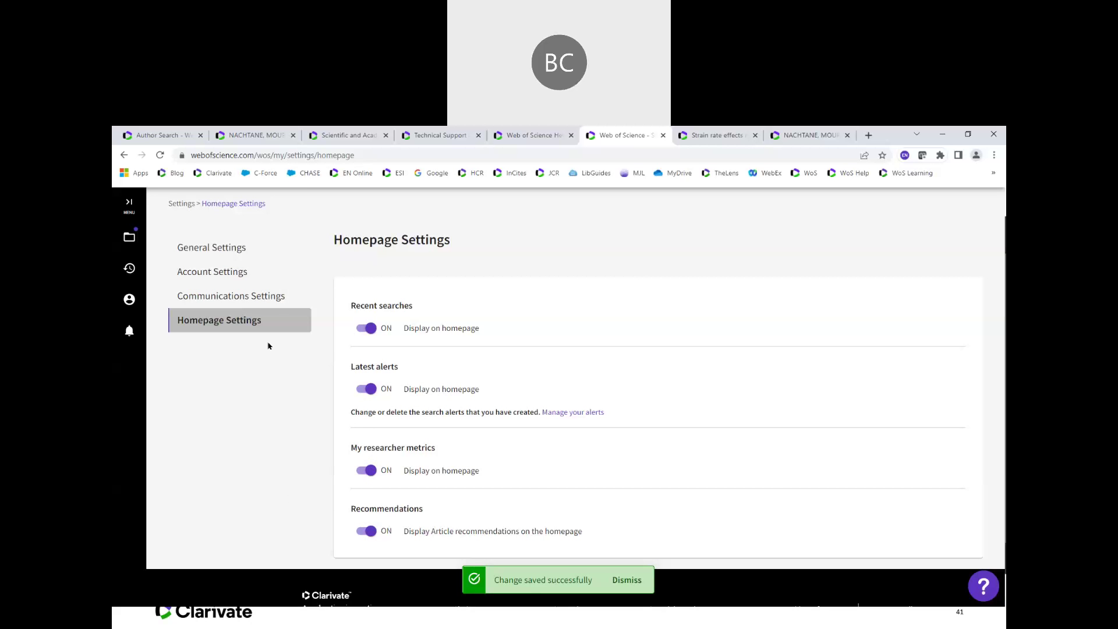
{"action": "left_click", "coordinate": [251, 296]}
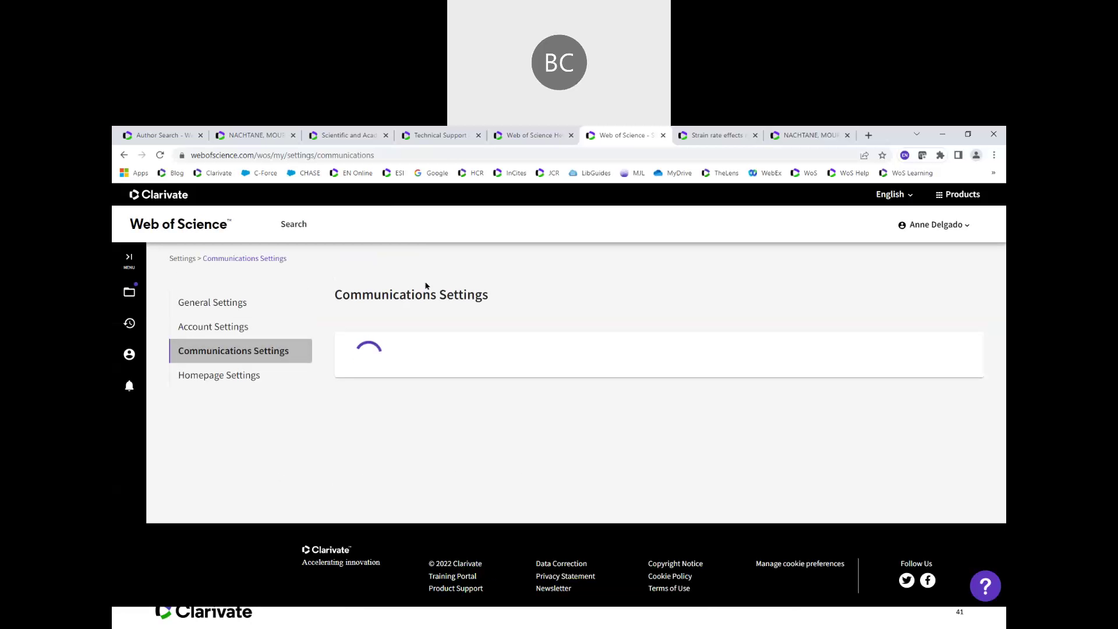
Close the product support, technical support, Web of Science Help, settings and article browser tabs, keeping the author search and author record tabs
{"action": "left_click", "coordinate": [372, 139]}
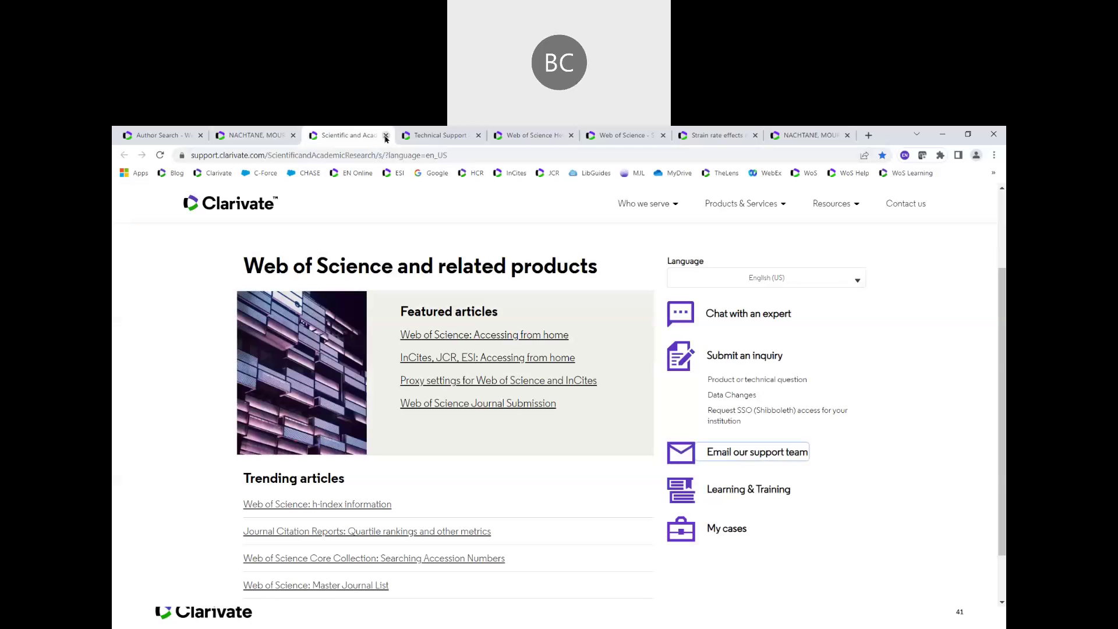
{"action": "left_click", "coordinate": [385, 137]}
{"action": "left_click", "coordinate": [386, 137]}
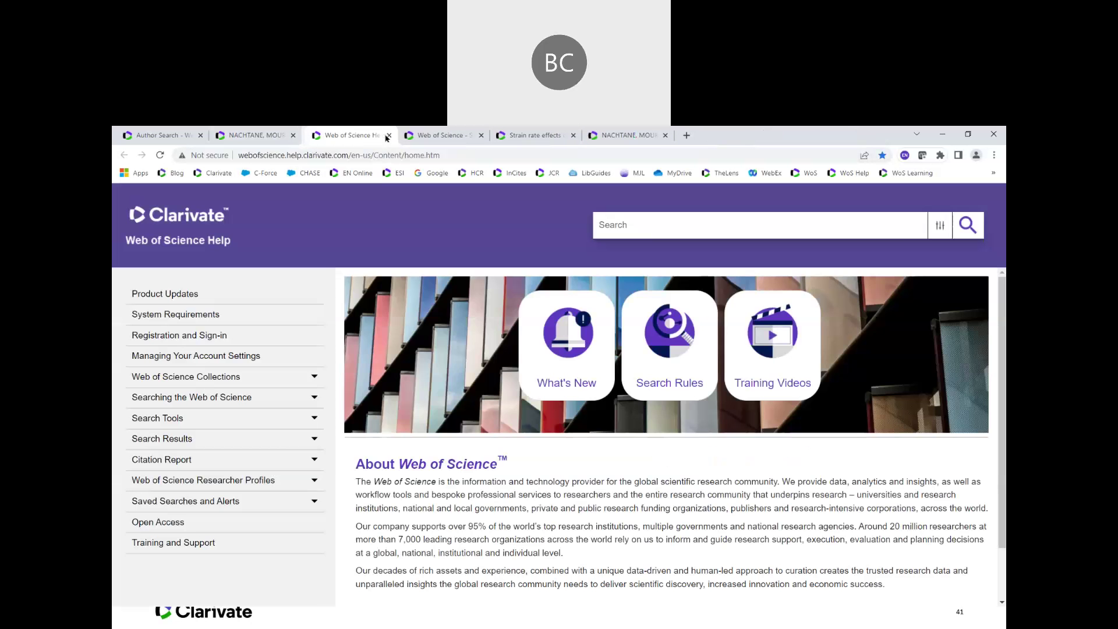
{"action": "left_click", "coordinate": [387, 137]}
{"action": "left_click", "coordinate": [387, 137]}
{"action": "left_click", "coordinate": [386, 138]}
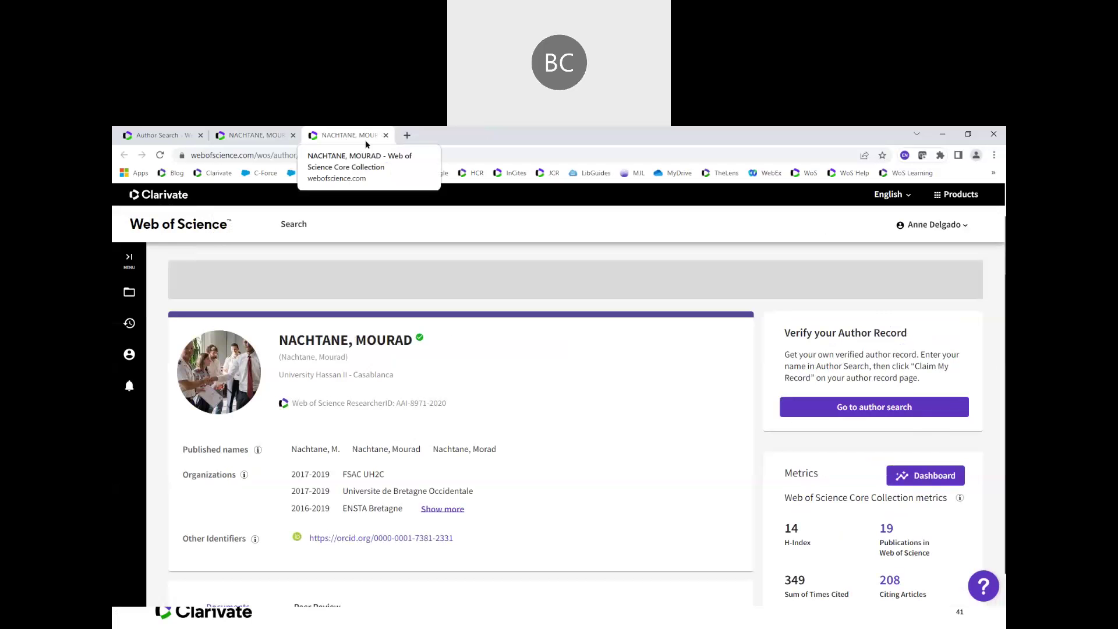
From the Author Search page, open the account Settings, examine the Communications Settings, and return to the Web of Science home page
{"action": "left_click", "coordinate": [180, 142]}
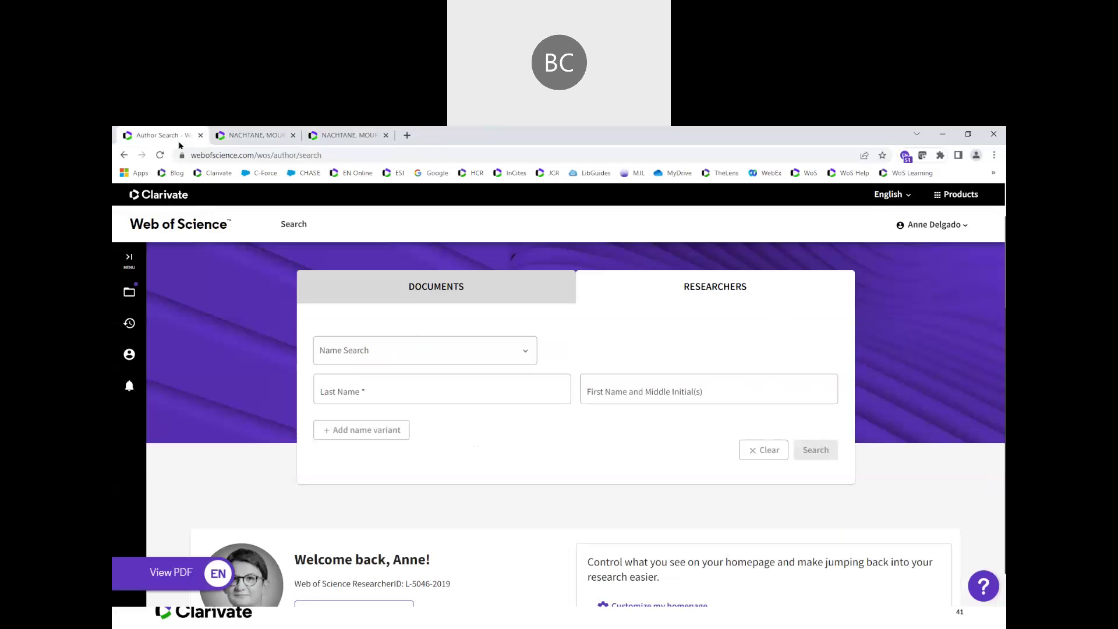
{"action": "left_click", "coordinate": [930, 226]}
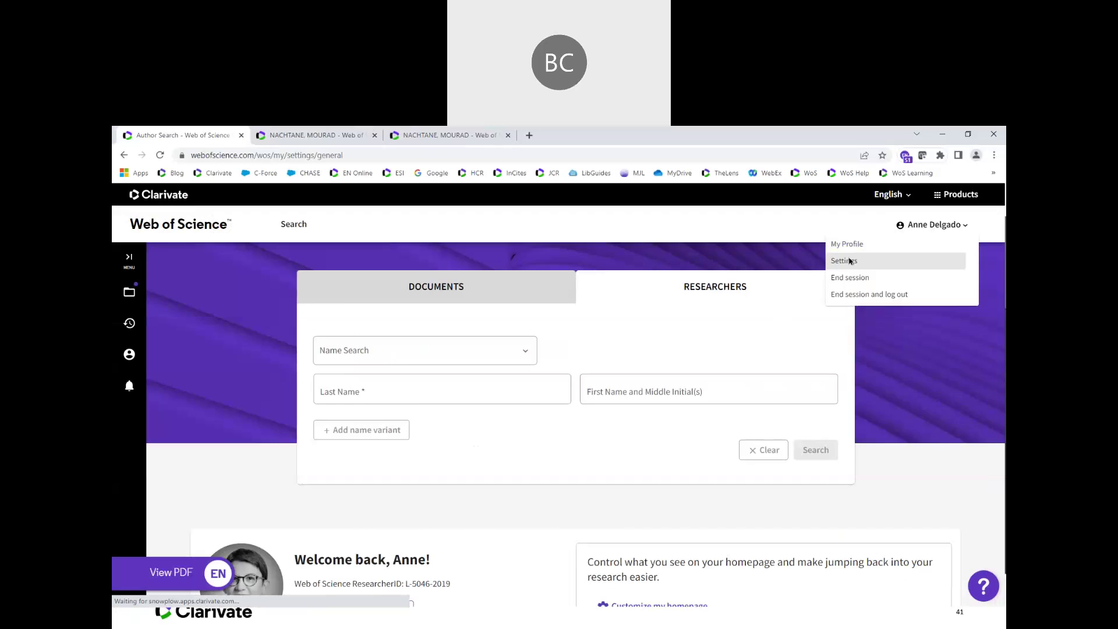
{"action": "left_click", "coordinate": [848, 261]}
{"action": "left_click", "coordinate": [216, 351]}
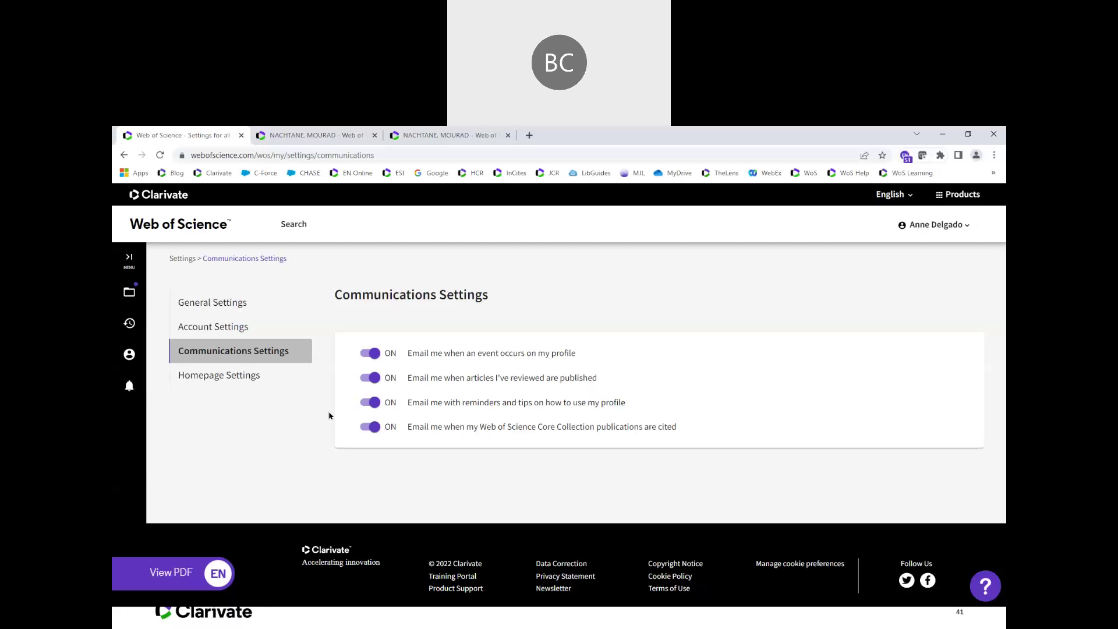
{"action": "left_click", "coordinate": [172, 232]}
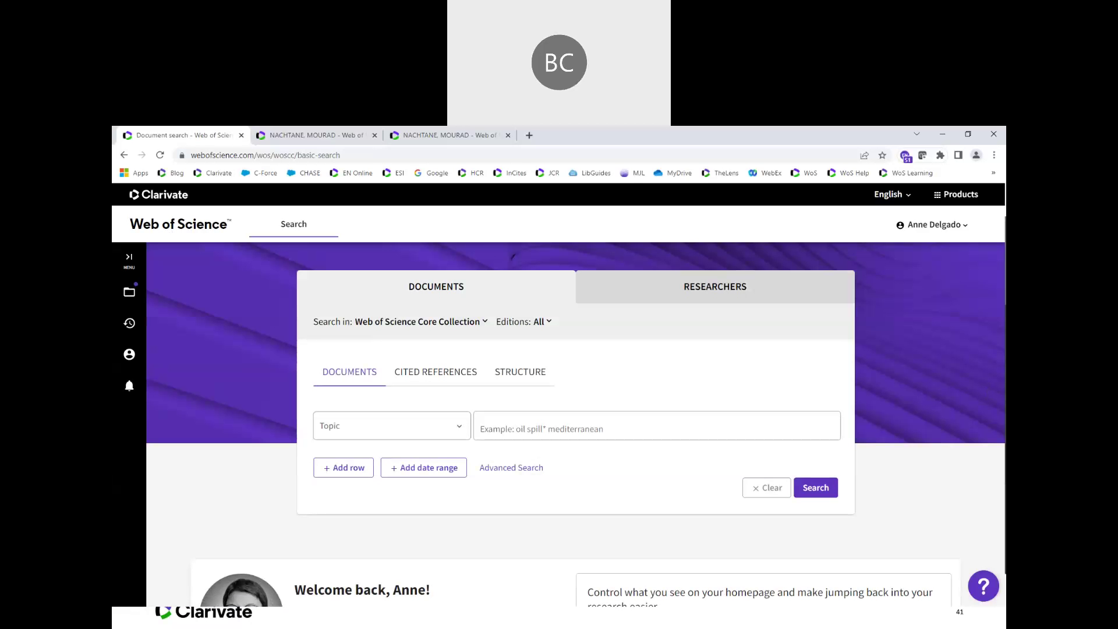
Switch to the Module C presentation in PowerPoint and look through the slide thumbnails for the Questions? slide
{"action": "key", "text": "alt+Tab"}
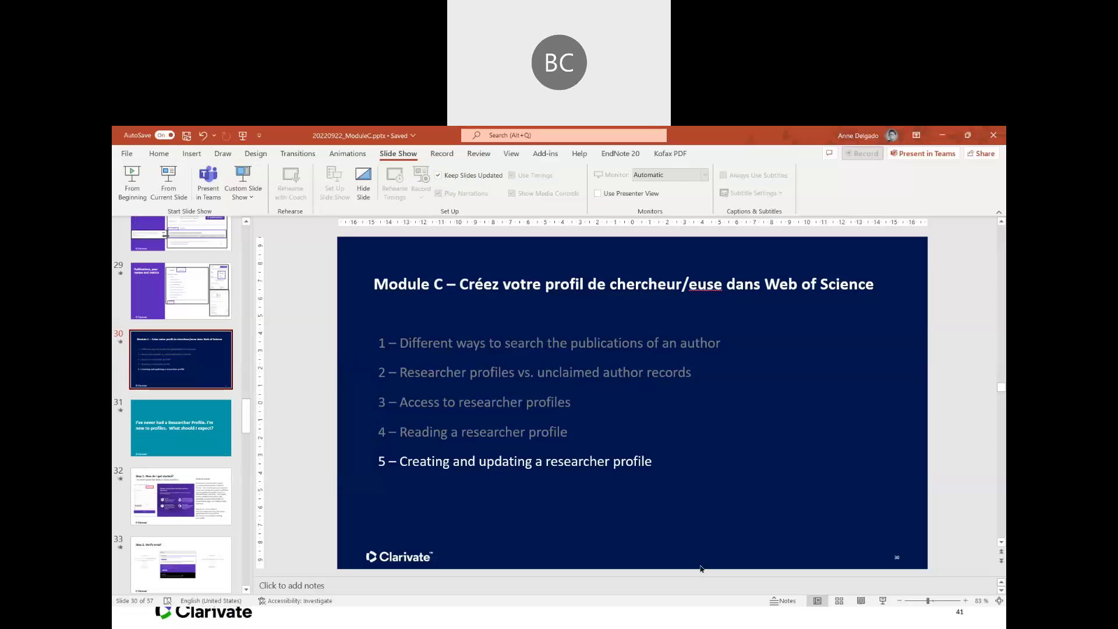
{"action": "scroll", "coordinate": [175, 443], "scroll_direction": "down", "scroll_amount": 10}
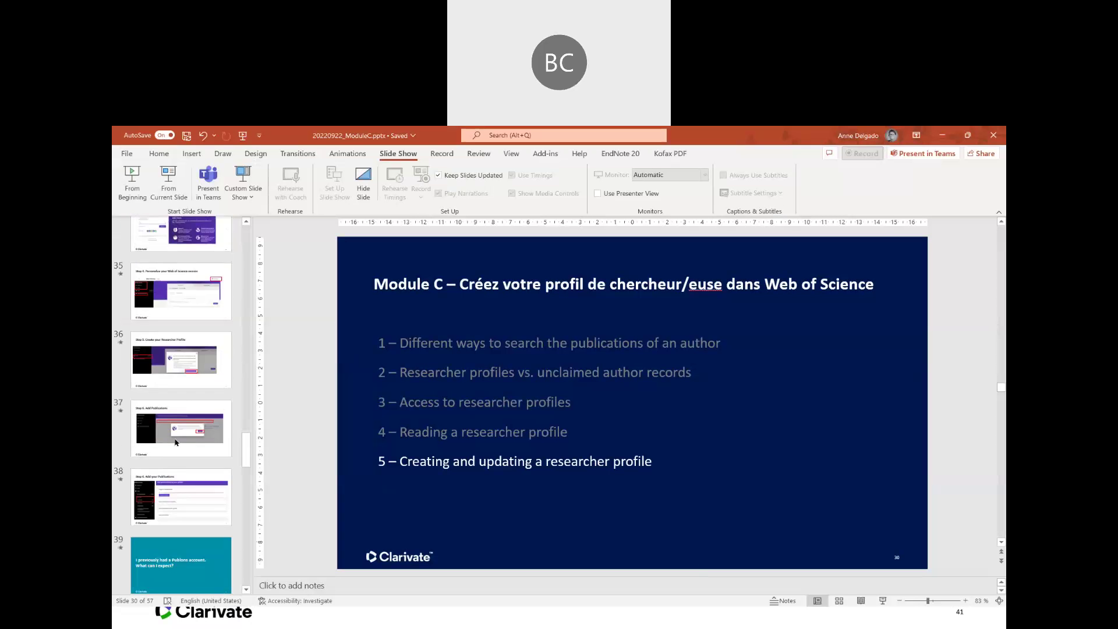
{"action": "scroll", "coordinate": [175, 443], "scroll_direction": "down", "scroll_amount": 7}
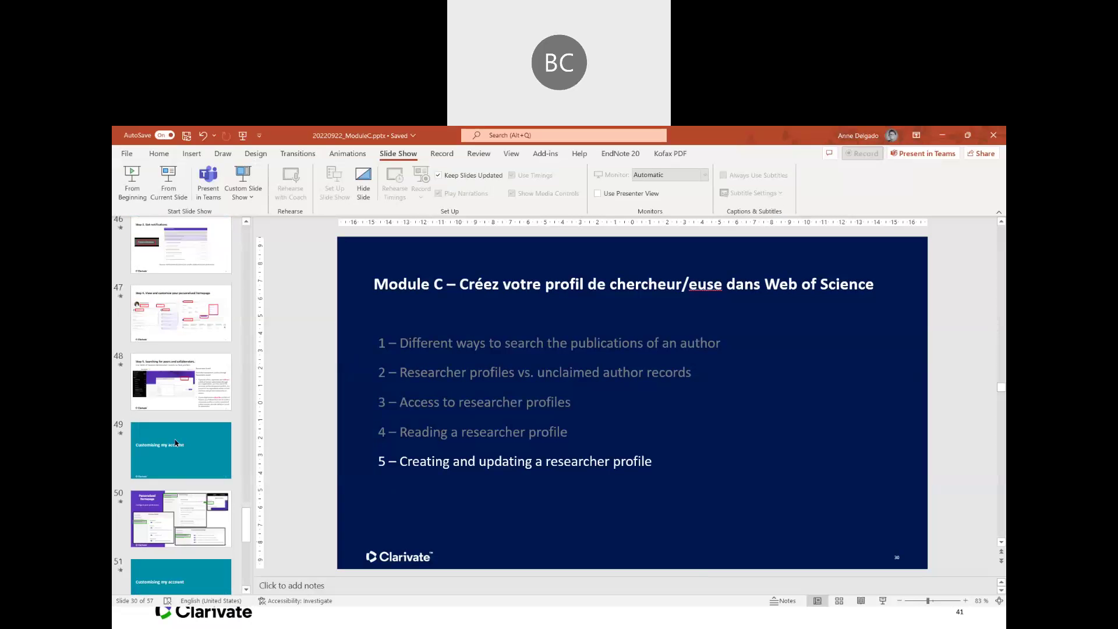
{"action": "scroll", "coordinate": [175, 439], "scroll_direction": "down", "scroll_amount": 2}
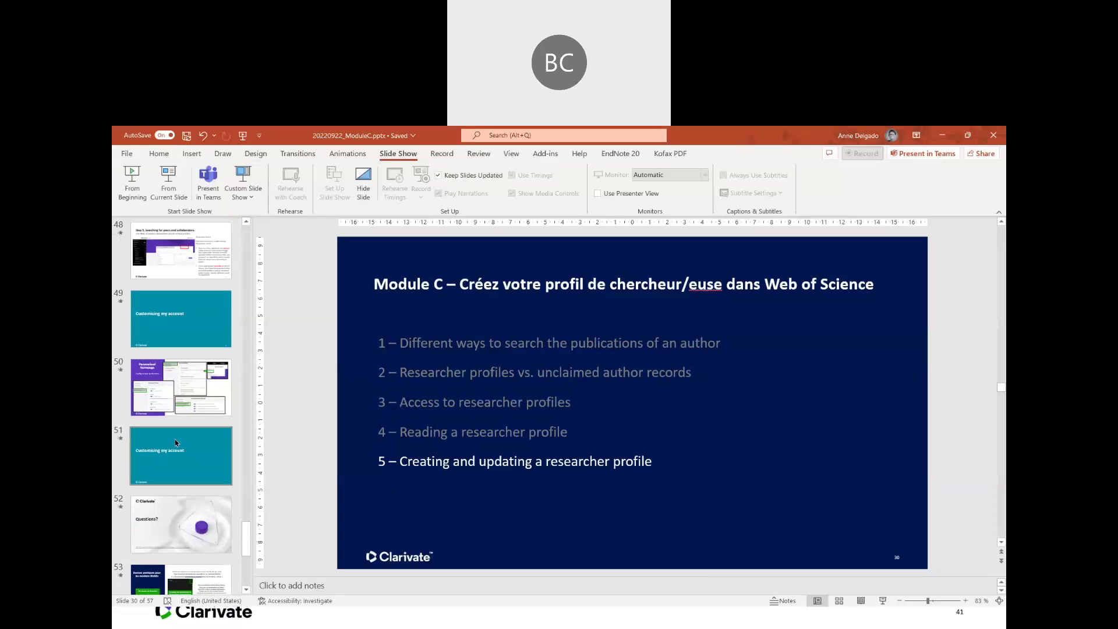
{"action": "scroll", "coordinate": [175, 441], "scroll_direction": "down", "scroll_amount": 4}
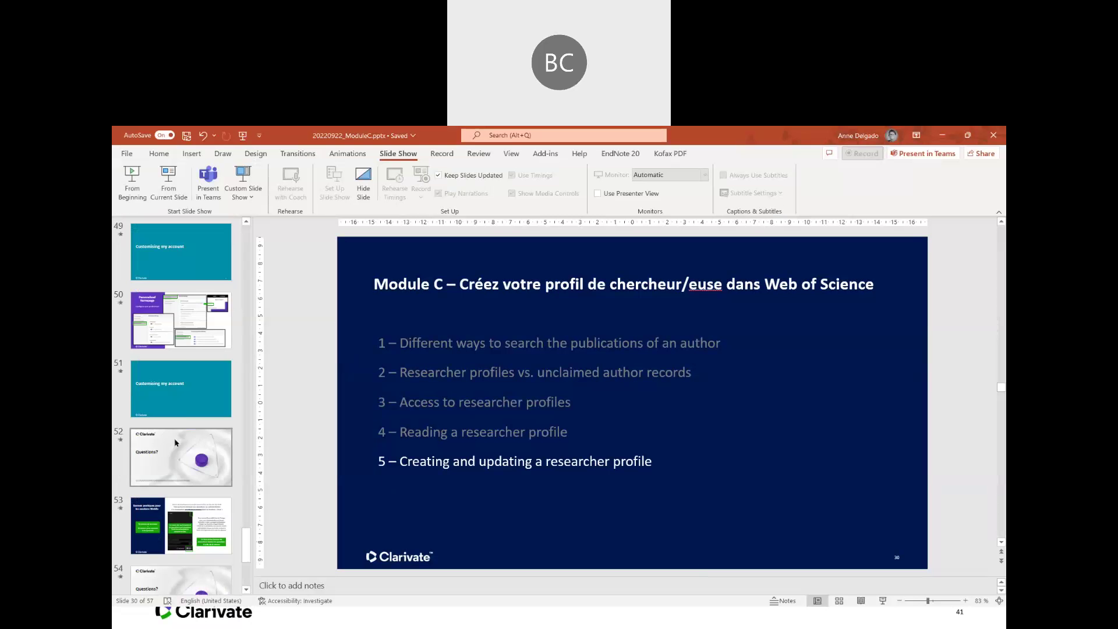